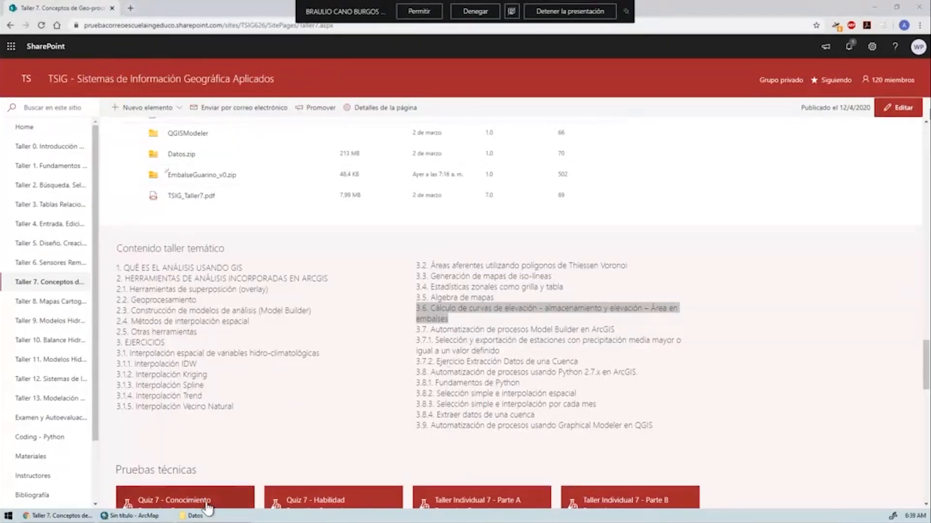
# Locate the Taller7 folder in the file explorer and check Datos.zip and EmbalseGuarino_v0.zip among the workshop downloads on the SharePoint page
pyautogui.click(198, 516)
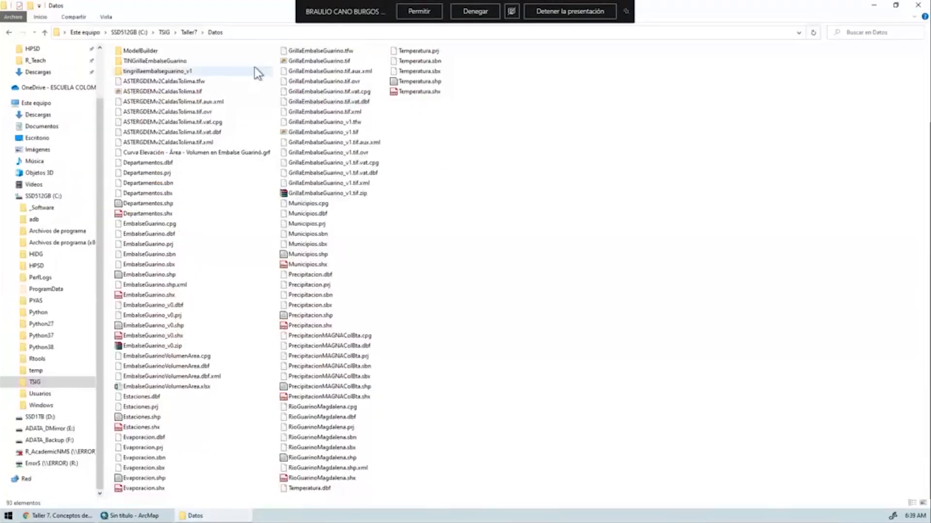
pyautogui.click(189, 32)
pyautogui.click(58, 516)
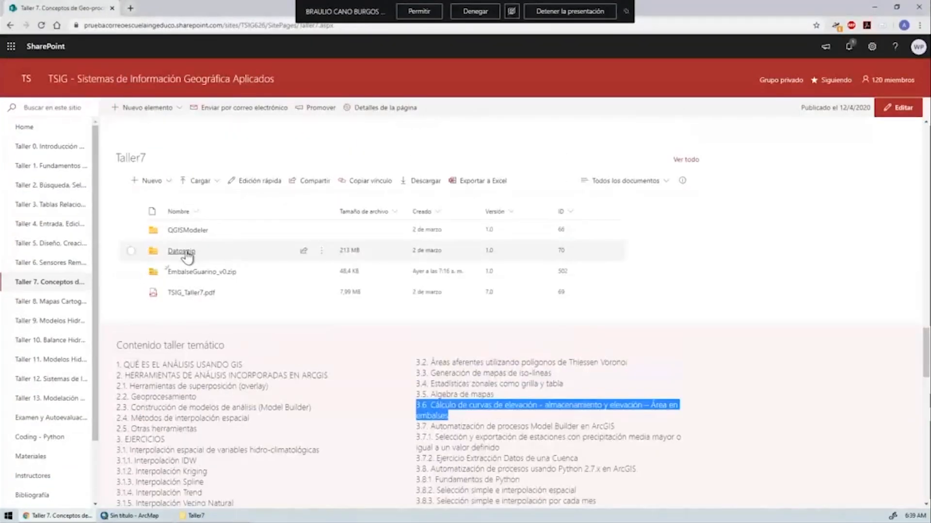
pyautogui.click(189, 256)
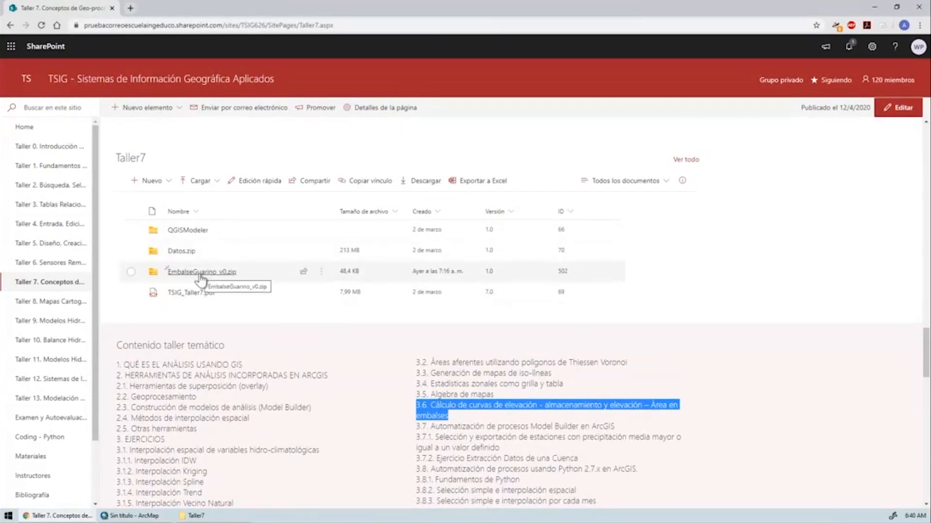
pyautogui.click(189, 252)
# Open the local Taller7\Datos folder and identify ASTERGDEMv2CaldasTolima.tif and the RioGuarinoMagdalena shapefile files
pyautogui.click(194, 516)
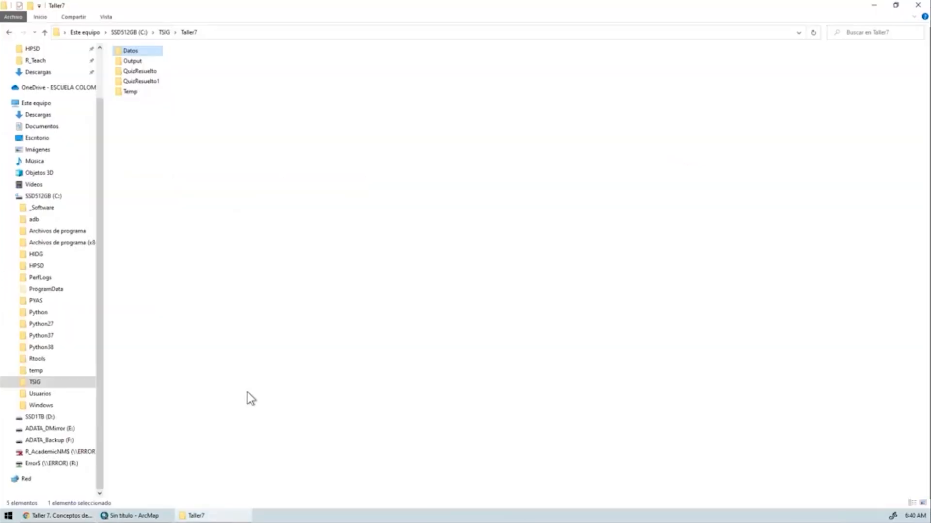
pyautogui.doubleClick(129, 53)
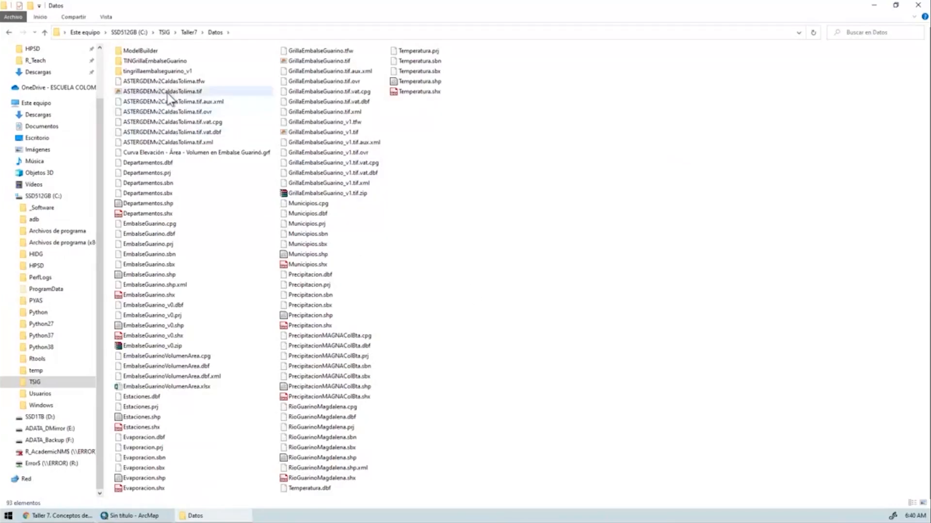
pyautogui.click(186, 91)
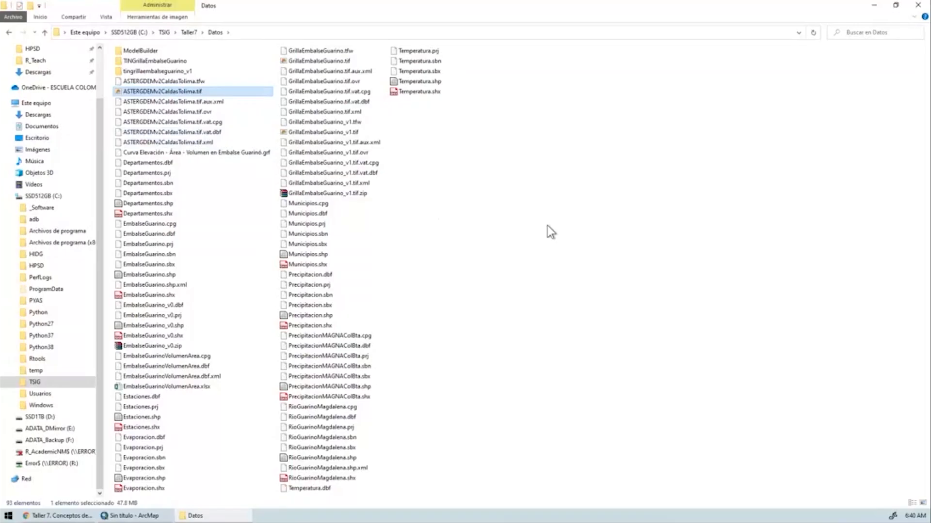
pyautogui.click(322, 407)
pyautogui.keyDown('shift'); pyautogui.click(339, 478); pyautogui.keyUp('shift')
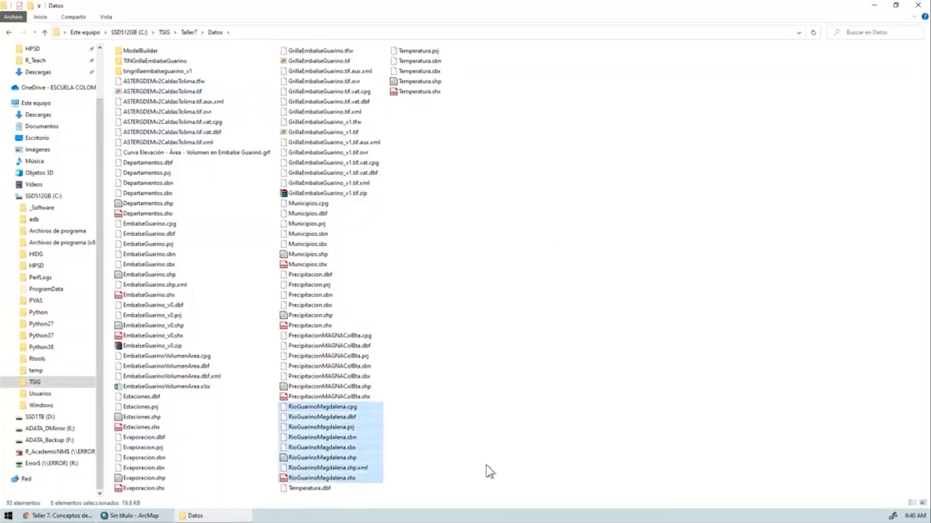
pyautogui.click(486, 465)
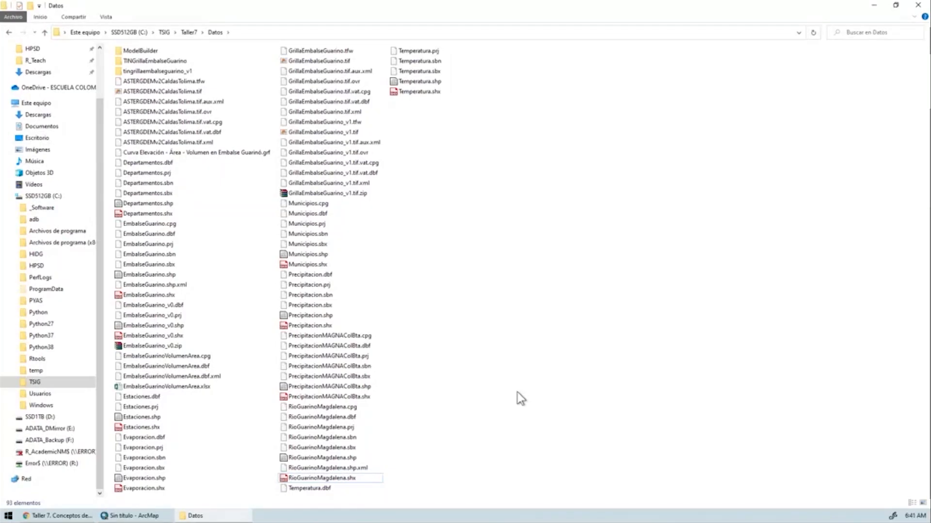
# Switch to ArcMap and add the ASTERGDEMv2CaldasTolima.tif elevation raster from Taller7\Datos to the map
pyautogui.click(138, 518)
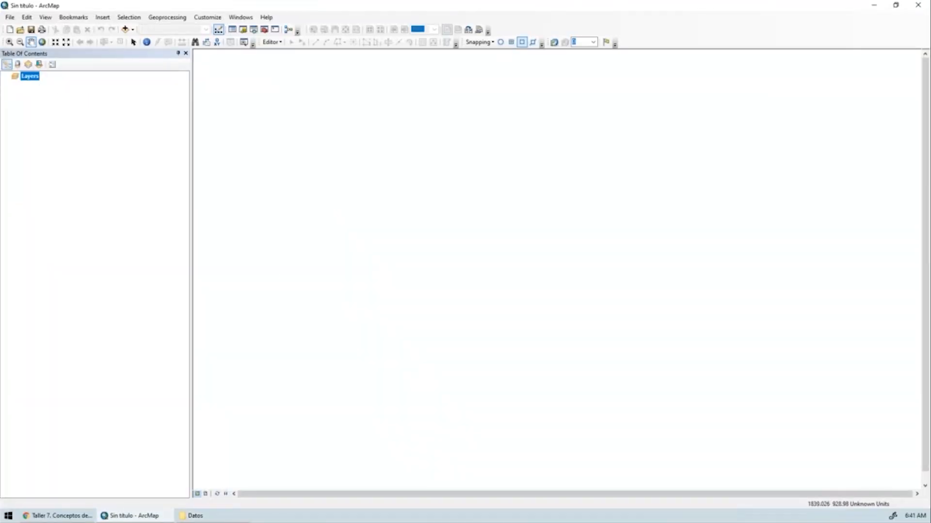
pyautogui.click(126, 30)
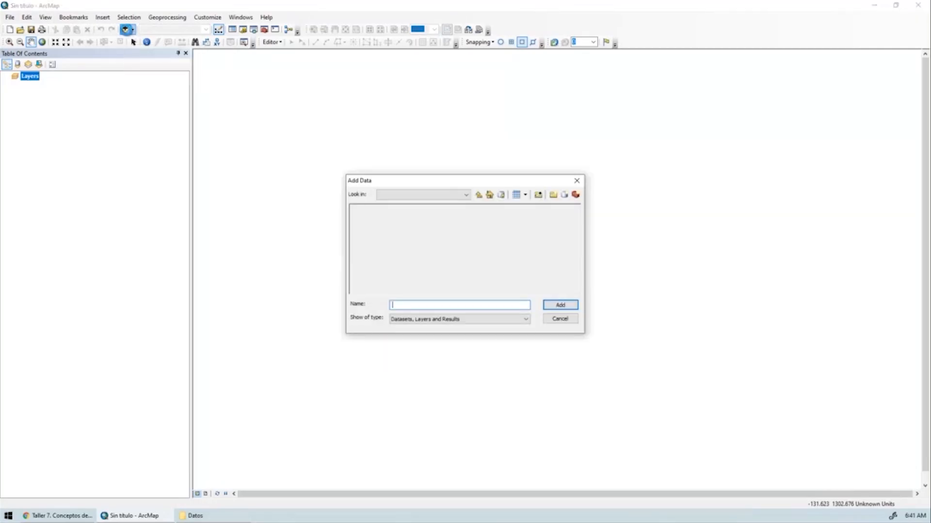
pyautogui.click(422, 188)
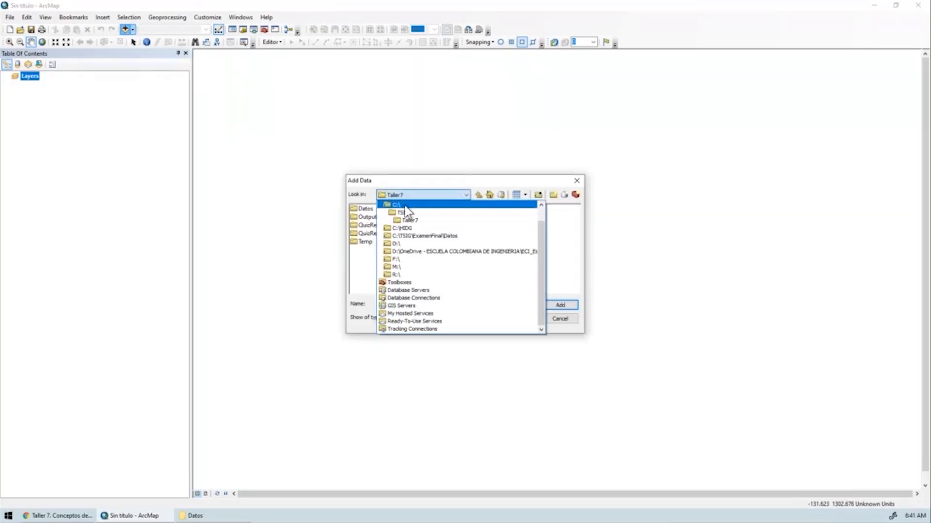
pyautogui.click(415, 221)
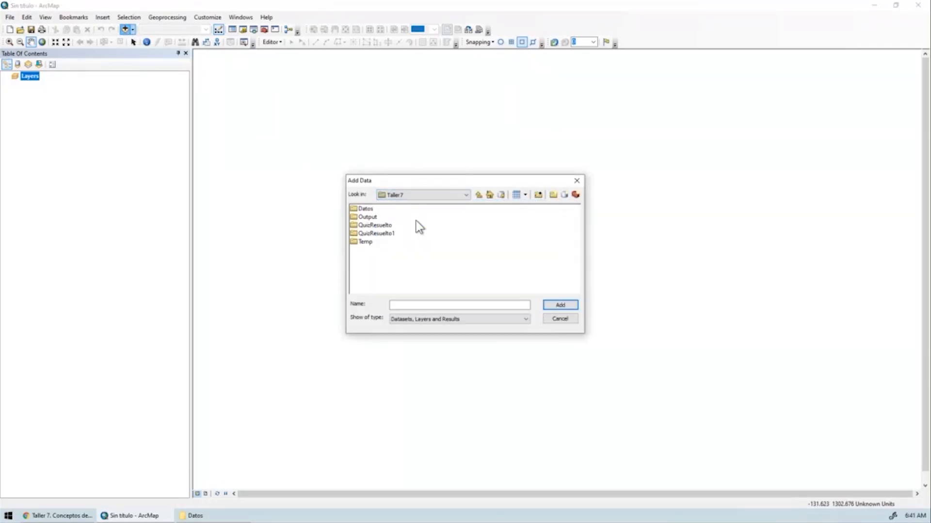
pyautogui.doubleClick(365, 209)
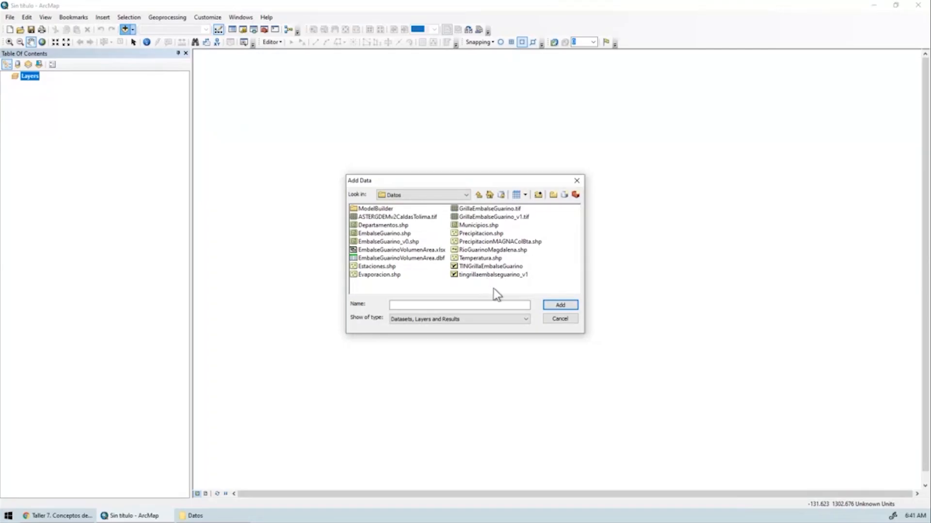
pyautogui.click(394, 216)
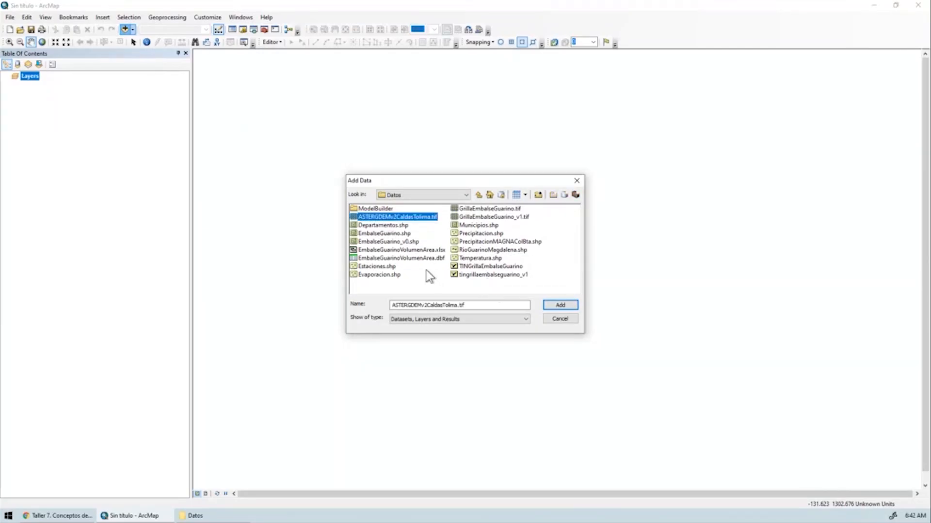
pyautogui.click(550, 304)
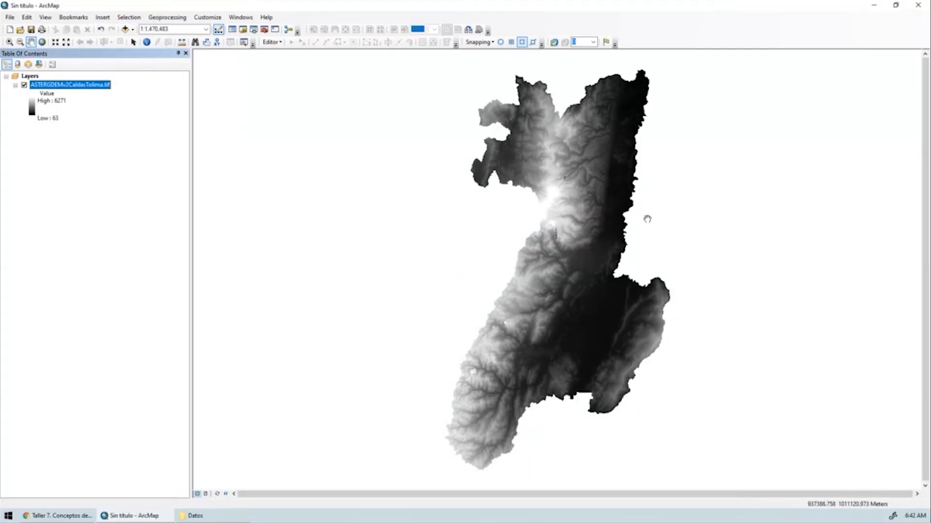
# Add the Departamentos.shp layer from the TSIG\Taller1\Datos folder to the map
pyautogui.click(125, 29)
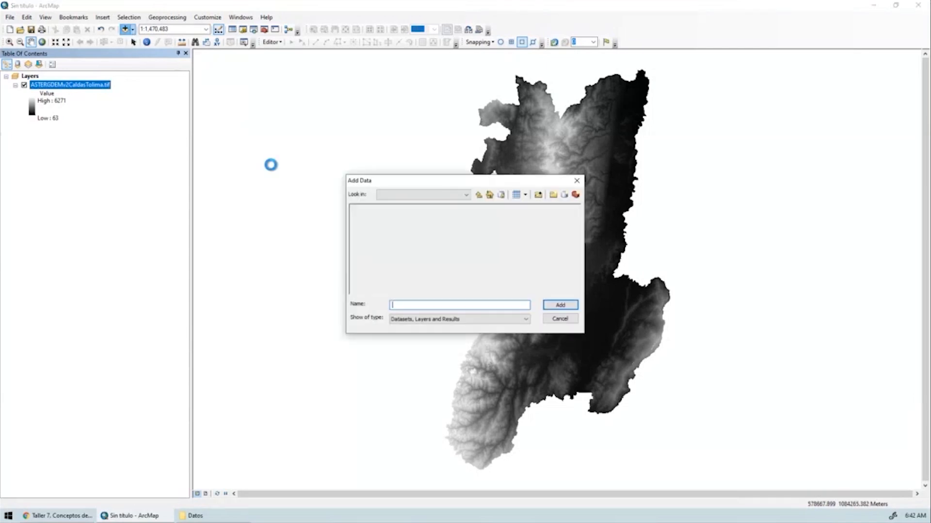
pyautogui.click(436, 195)
pyautogui.scroll(1, 419, 215)
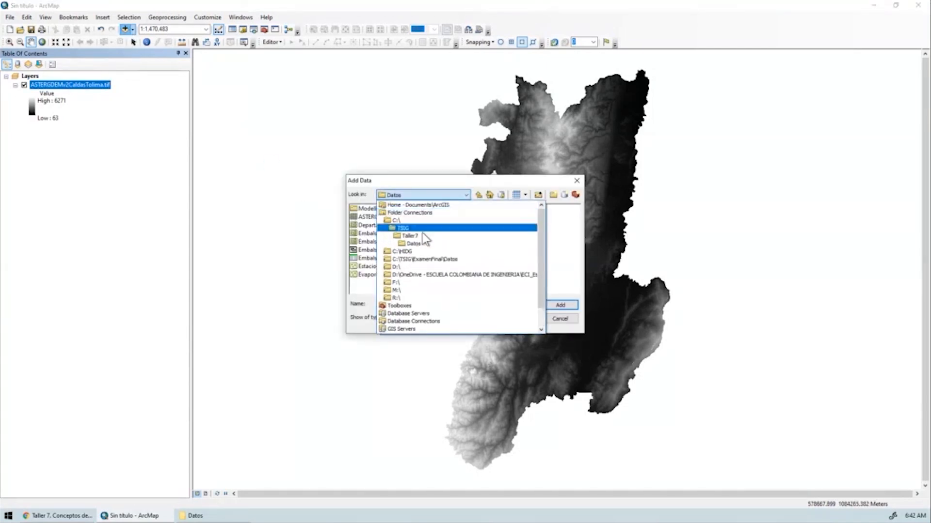
pyautogui.click(423, 230)
pyautogui.doubleClick(394, 218)
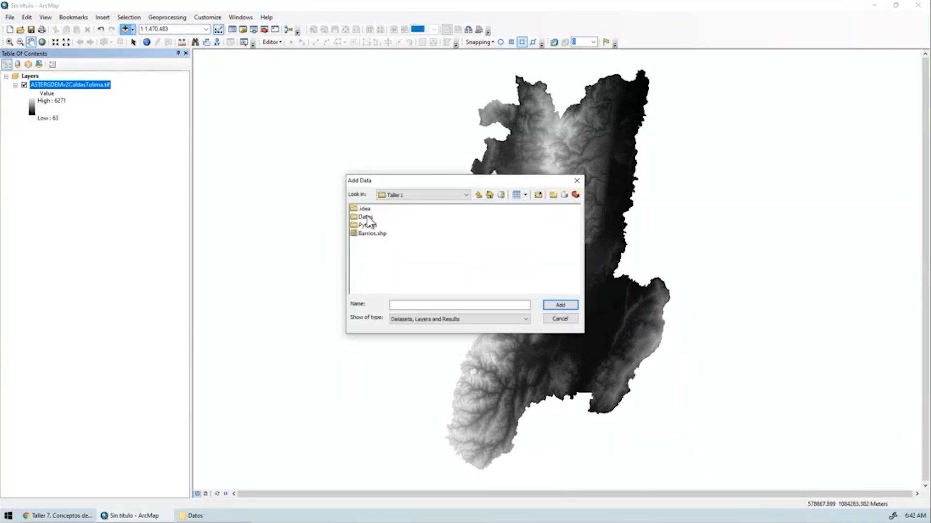
pyautogui.doubleClick(365, 217)
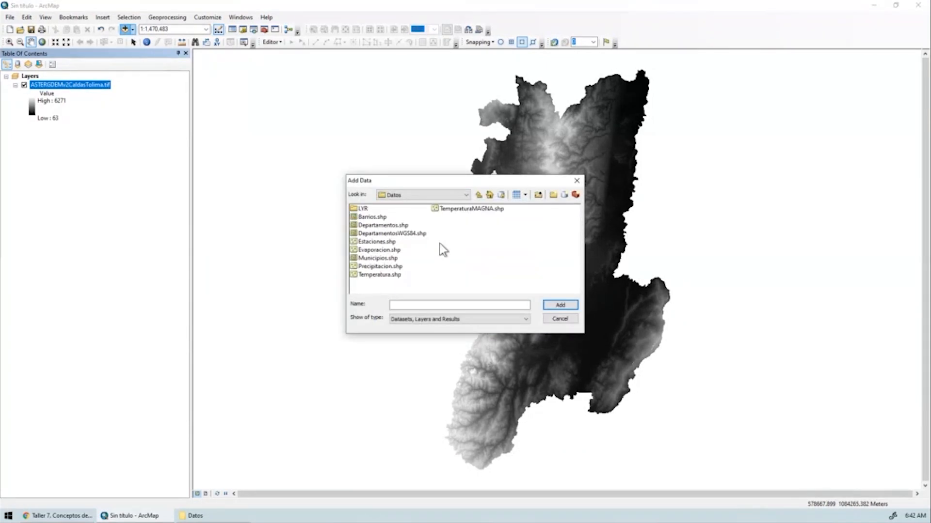
pyautogui.click(383, 225)
pyautogui.click(552, 305)
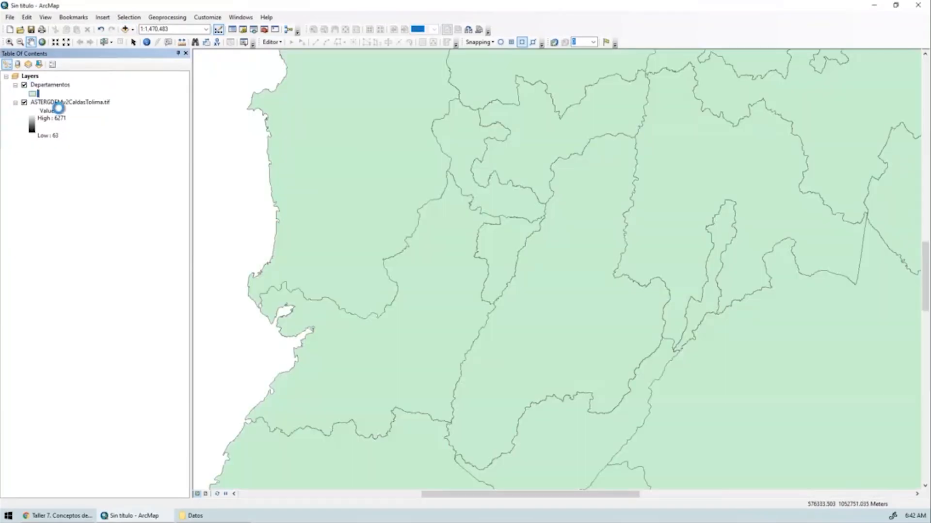
# Symbolize the Departamentos layer with the Hollow fill and a red outline
pyautogui.click(34, 93)
pyautogui.click(146, 248)
pyautogui.click(348, 260)
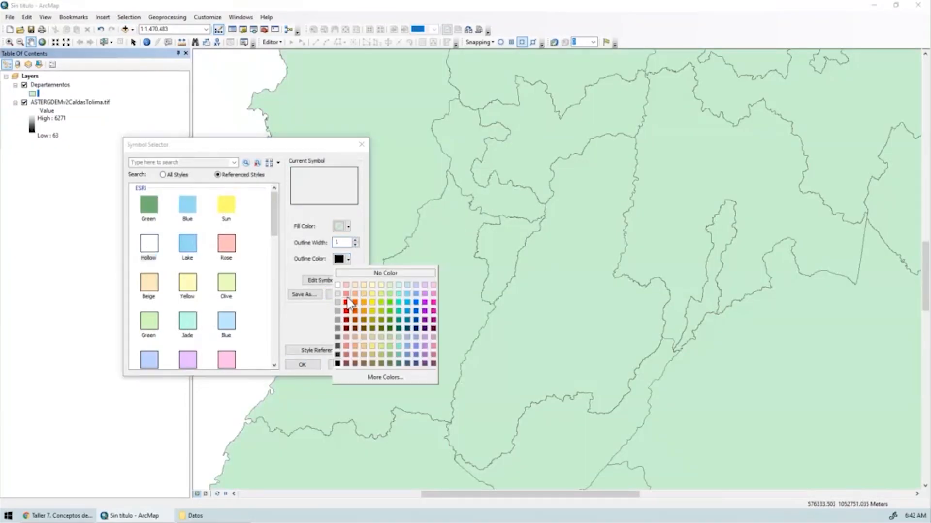
pyautogui.click(350, 304)
pyautogui.click(302, 364)
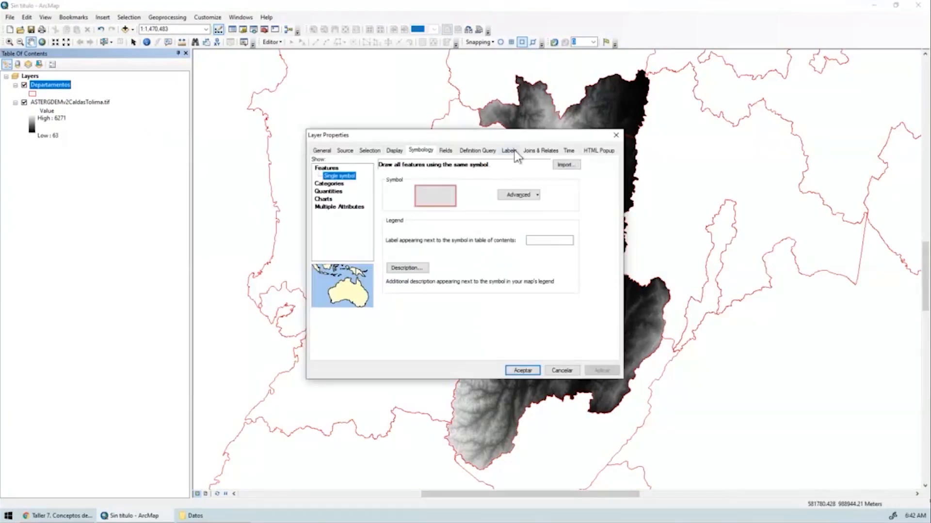
# Label the Departamentos features by the NOMBRE_DPT field in red Arial text, size 10
pyautogui.click(509, 151)
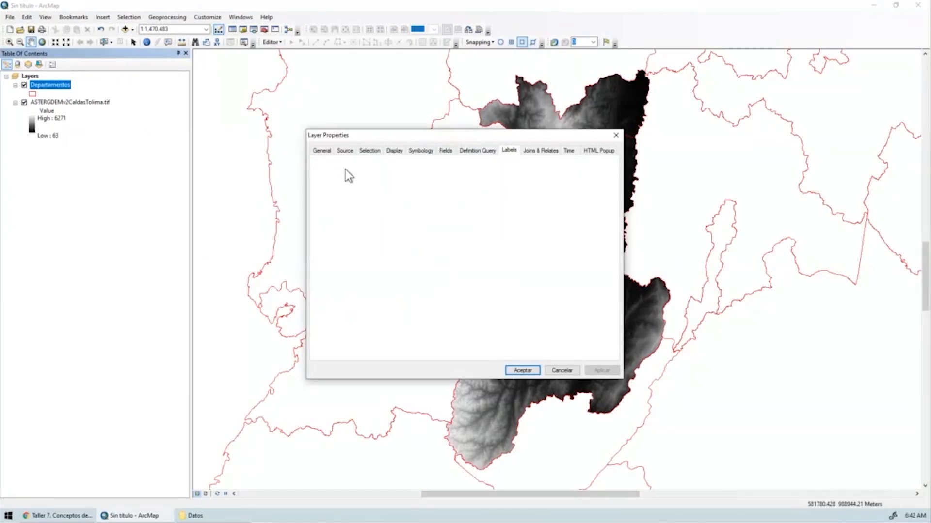
pyautogui.click(522, 252)
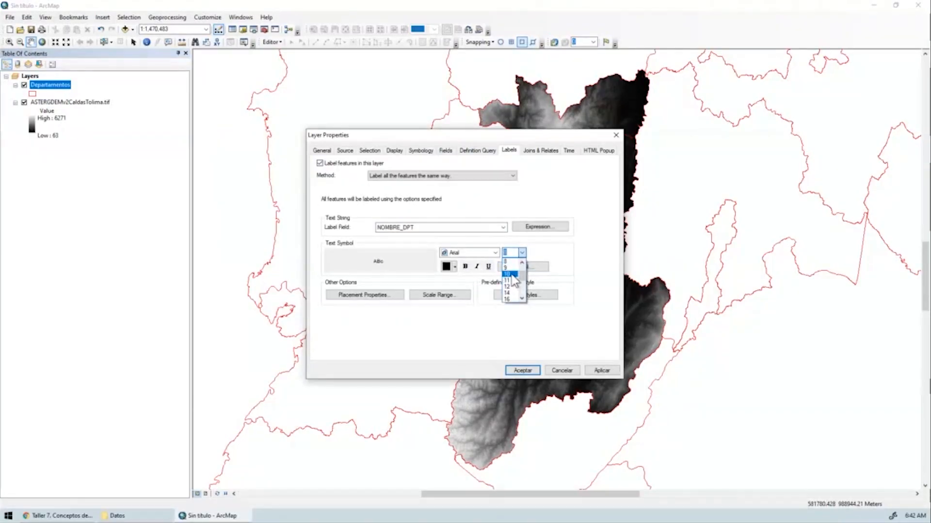
pyautogui.click(511, 274)
pyautogui.click(526, 370)
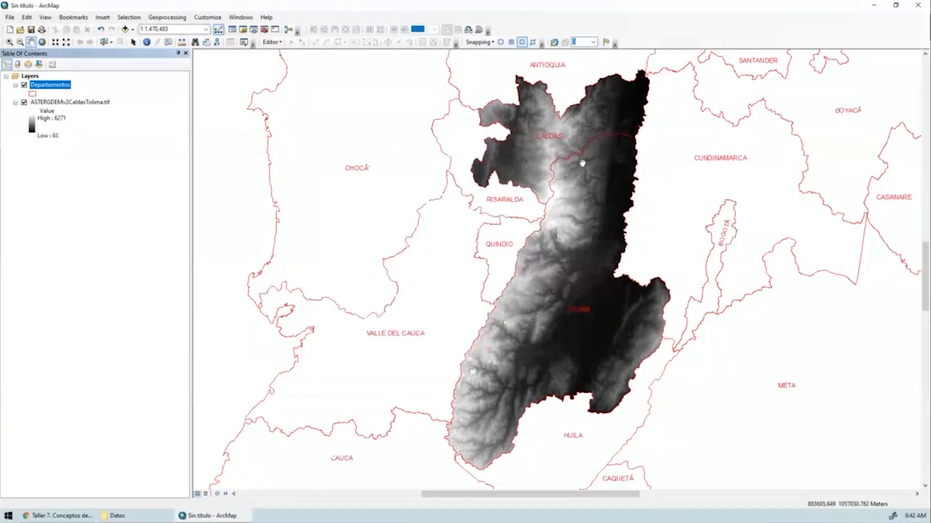
# Examine the elevation raster's extent across Caldas and Tolima and its relief near the boundary between the two departments
pyautogui.moveTo(543, 170); pyautogui.dragTo(434, 171)
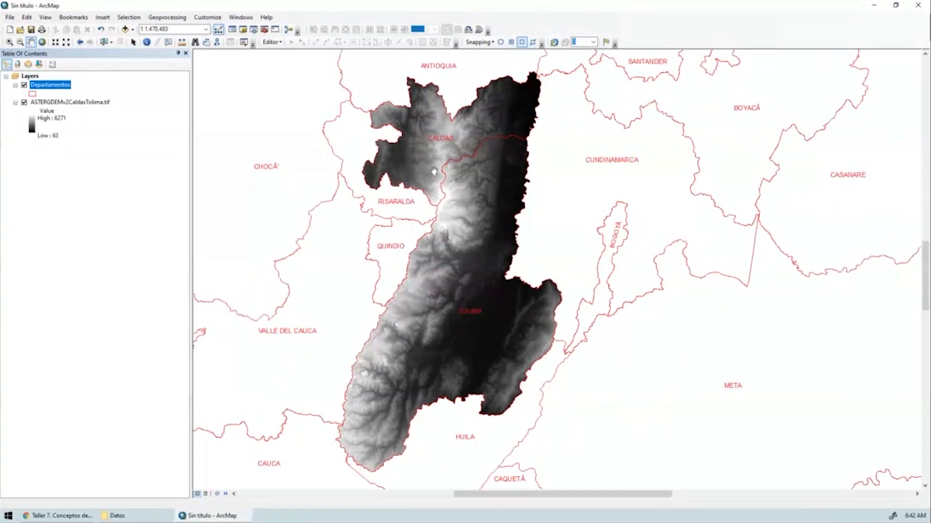
pyautogui.scroll(-1, 416, 154)
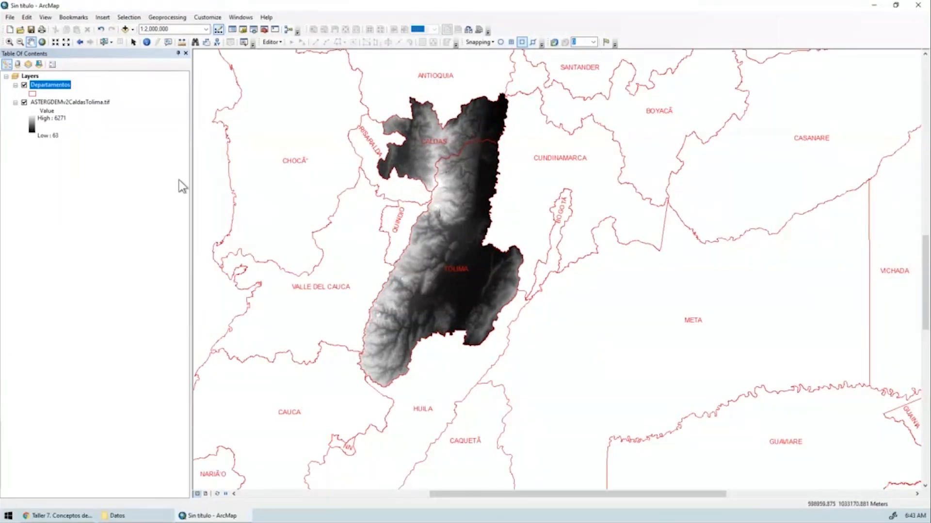
pyautogui.click(63, 102)
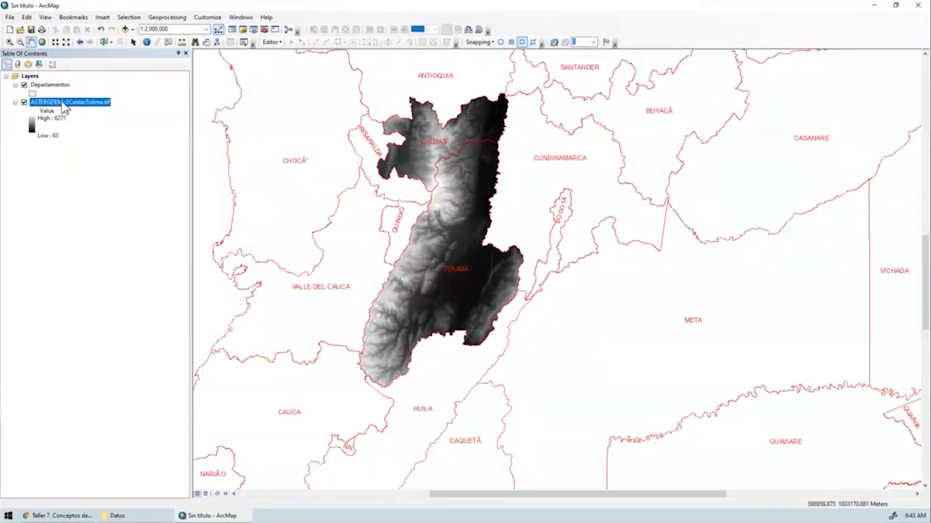
pyautogui.scroll(4, 447, 218)
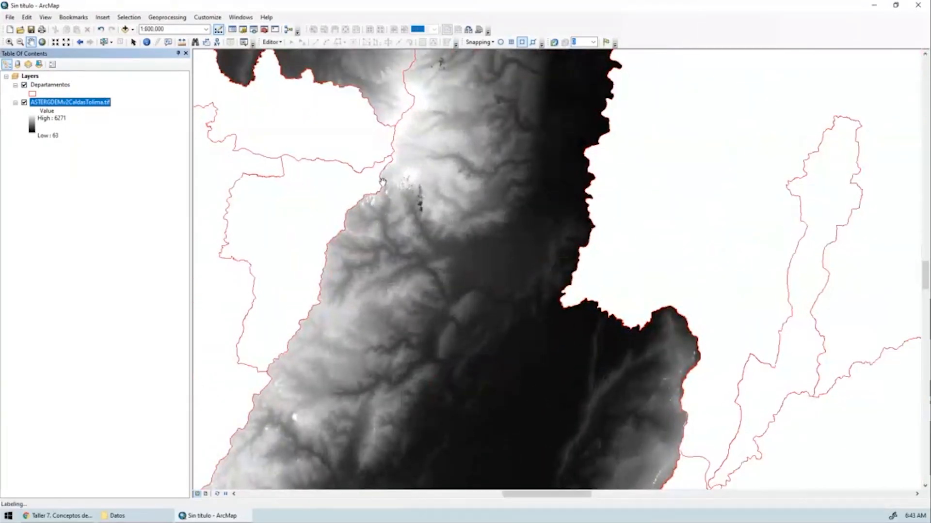
pyautogui.scroll(4, 480, 218)
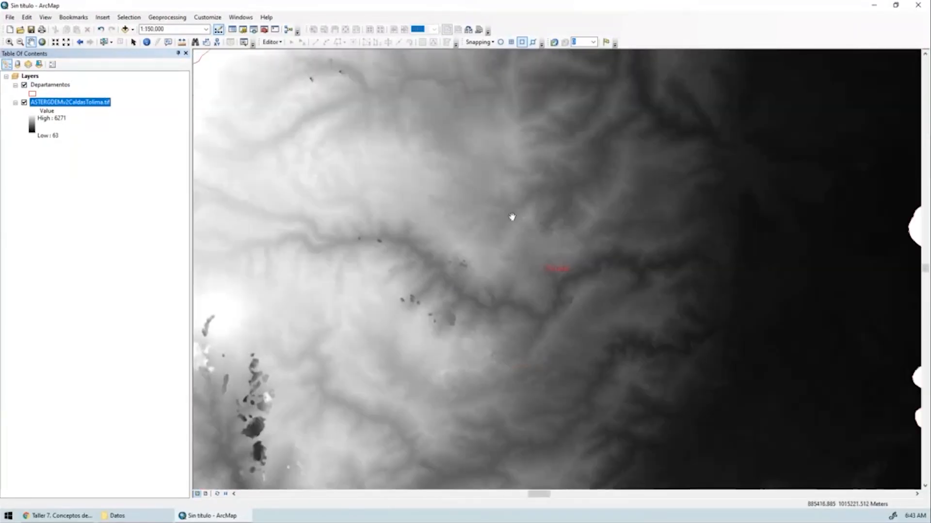
pyautogui.moveTo(512, 217); pyautogui.dragTo(455, 289)
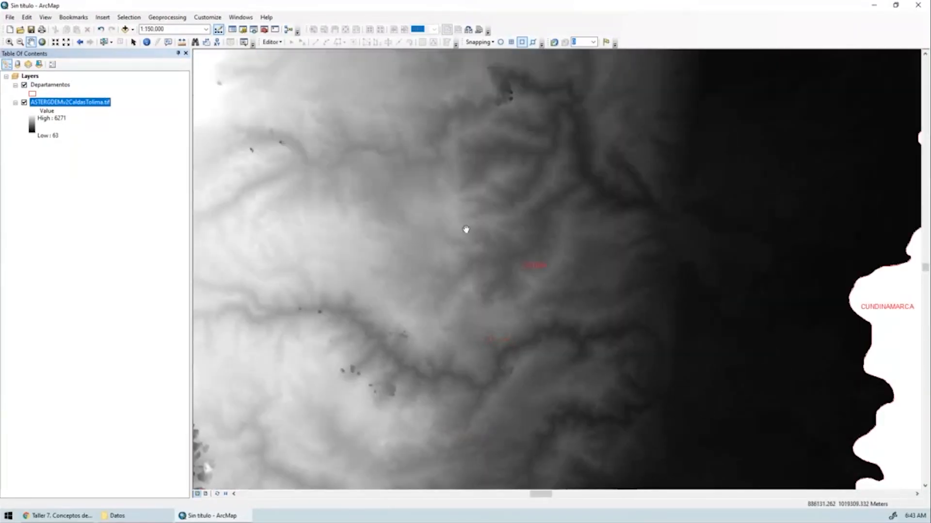
pyautogui.moveTo(491, 194); pyautogui.dragTo(480, 262)
pyautogui.moveTo(492, 210); pyautogui.dragTo(429, 454)
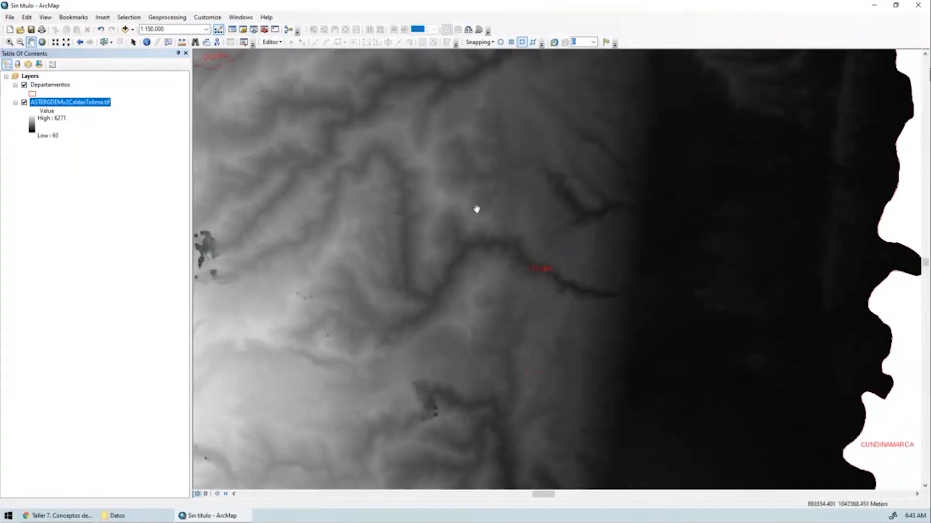
pyautogui.moveTo(465, 202); pyautogui.dragTo(436, 275)
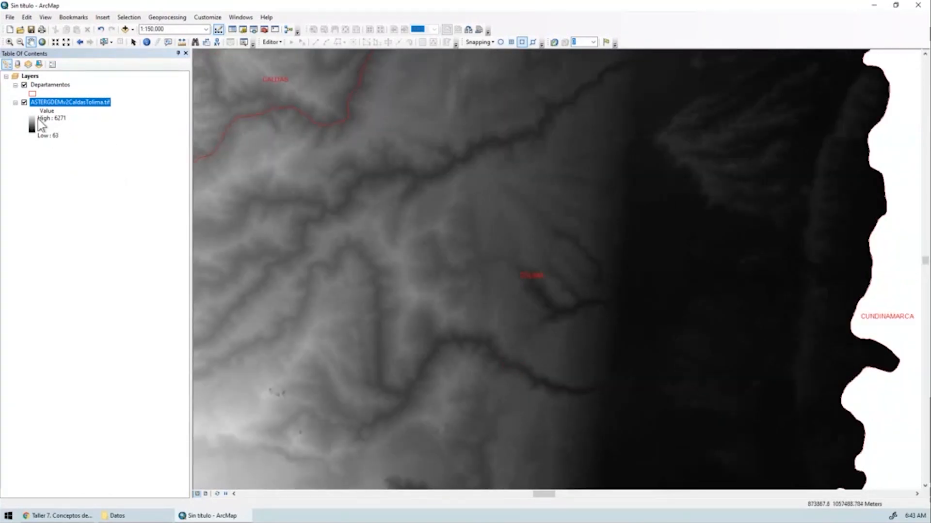
# Turn on the hillshade effect for the ASTERGDEMv2CaldasTolima.tif layer's stretched symbology
pyautogui.doubleClick(54, 103)
pyautogui.click(453, 155)
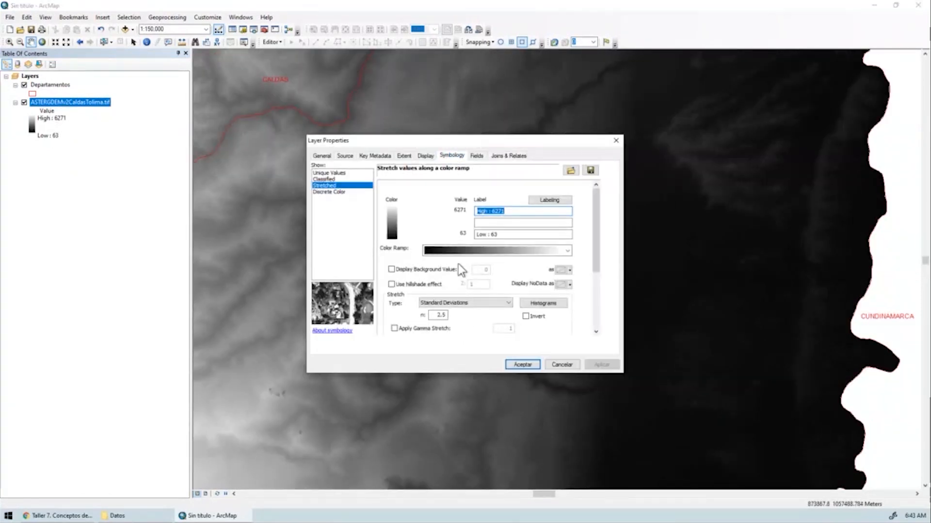
pyautogui.click(431, 285)
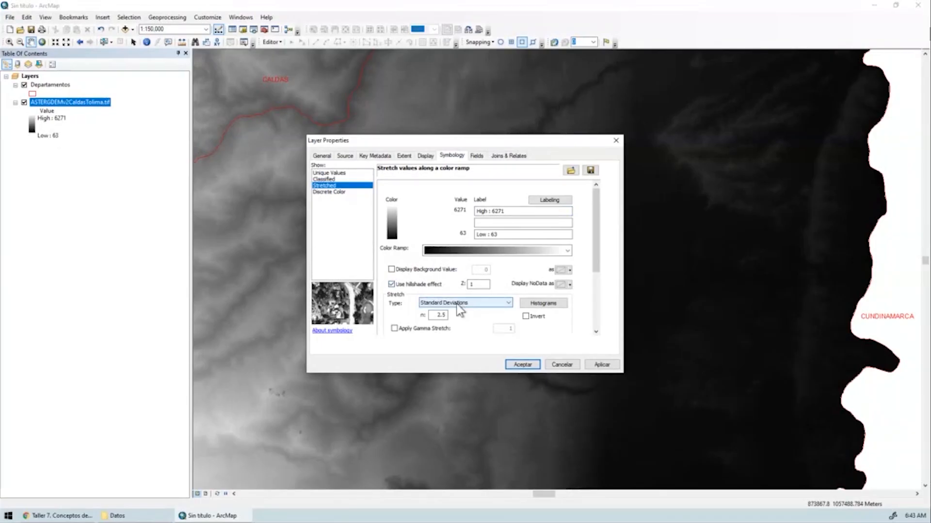
pyautogui.click(602, 365)
pyautogui.moveTo(482, 145); pyautogui.dragTo(207, 239)
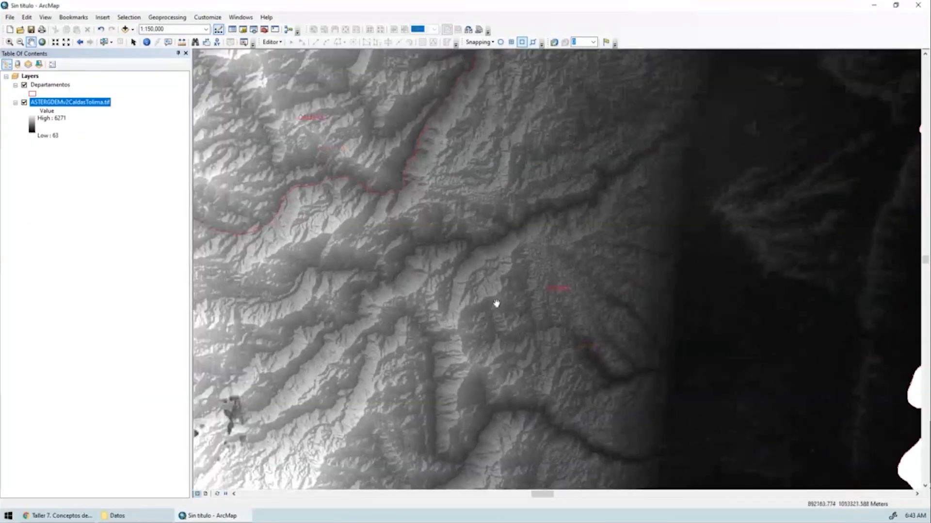
pyautogui.moveTo(496, 303); pyautogui.dragTo(405, 330)
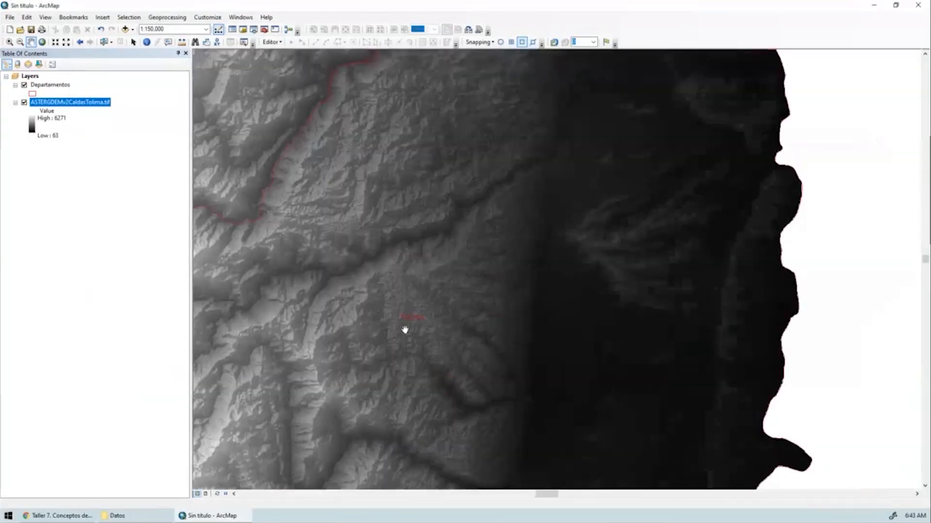
pyautogui.moveTo(342, 273); pyautogui.dragTo(440, 343)
pyautogui.scroll(-3, 440, 336)
pyautogui.moveTo(517, 336); pyautogui.dragTo(483, 204)
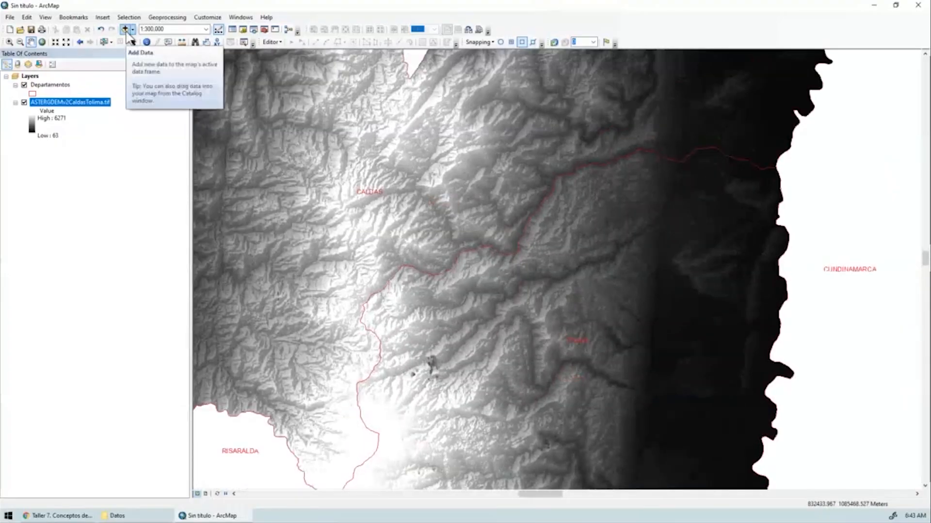
# Add the EmbalseGuarino_v0.shp and RioGuarinoMagdalena.shp layers from the Datos folder to the map
pyautogui.click(125, 29)
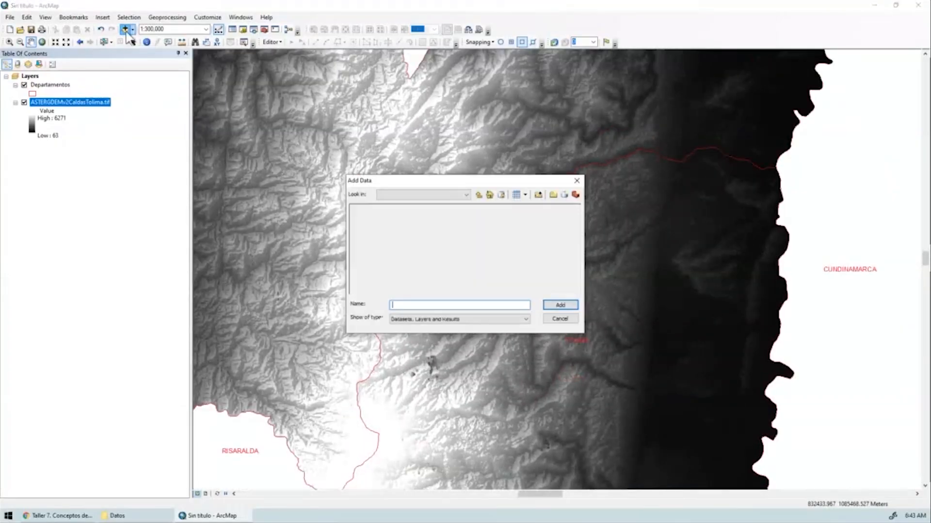
pyautogui.click(449, 195)
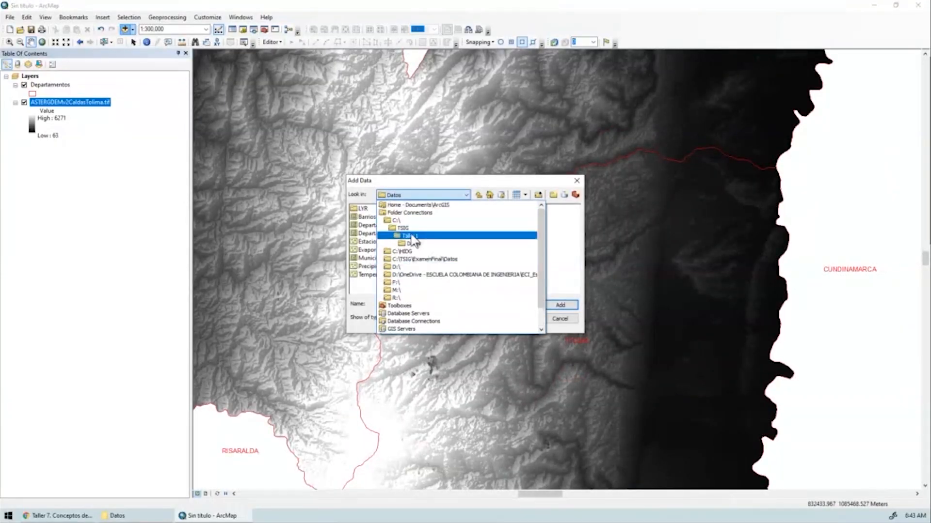
pyautogui.click(412, 243)
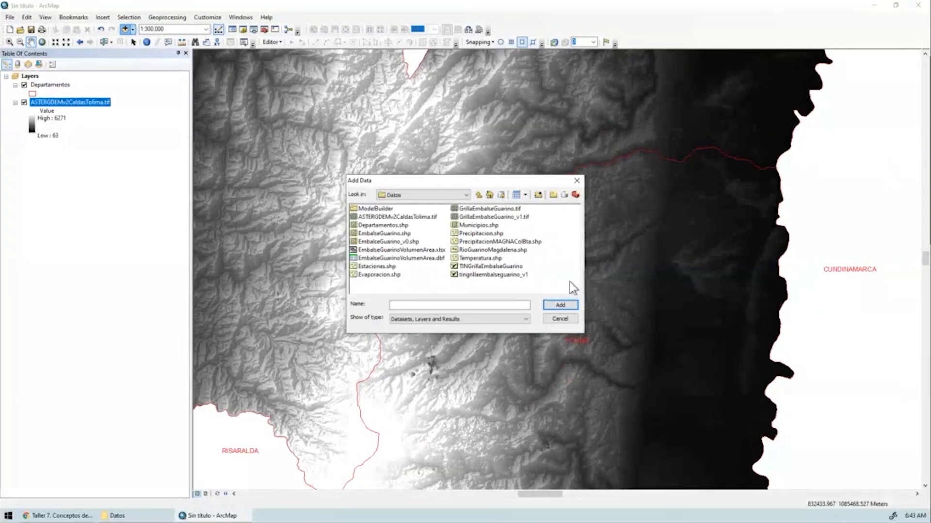
pyautogui.click(493, 250)
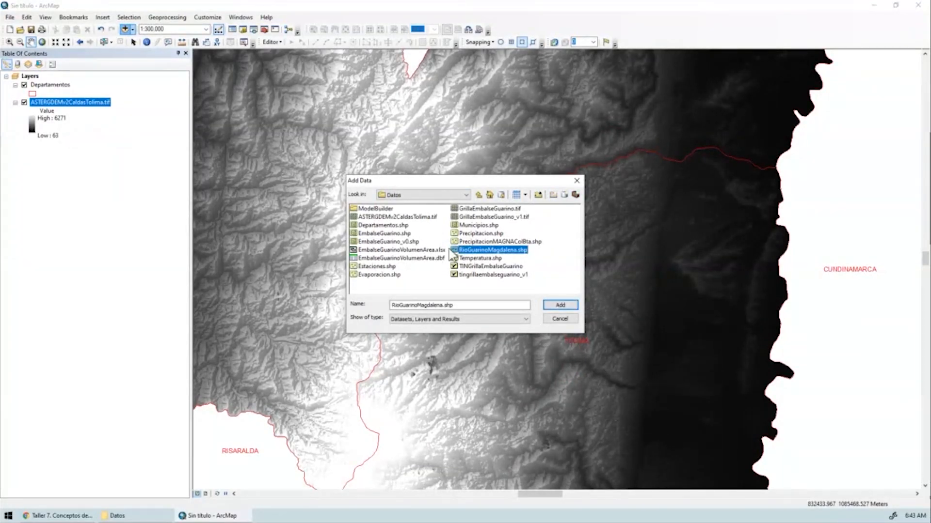
pyautogui.click(409, 241)
pyautogui.keyDown('ctrl'); pyautogui.click(490, 250); pyautogui.keyUp('ctrl')
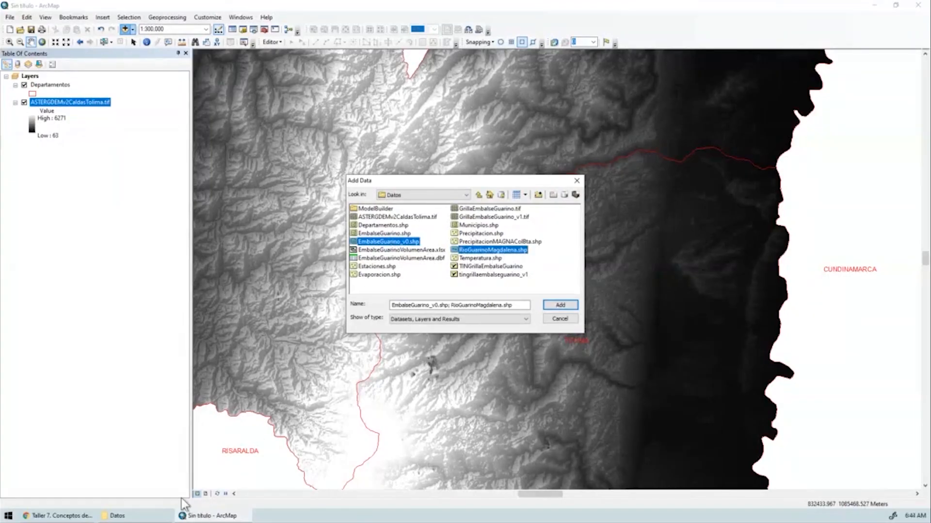
pyautogui.click(66, 516)
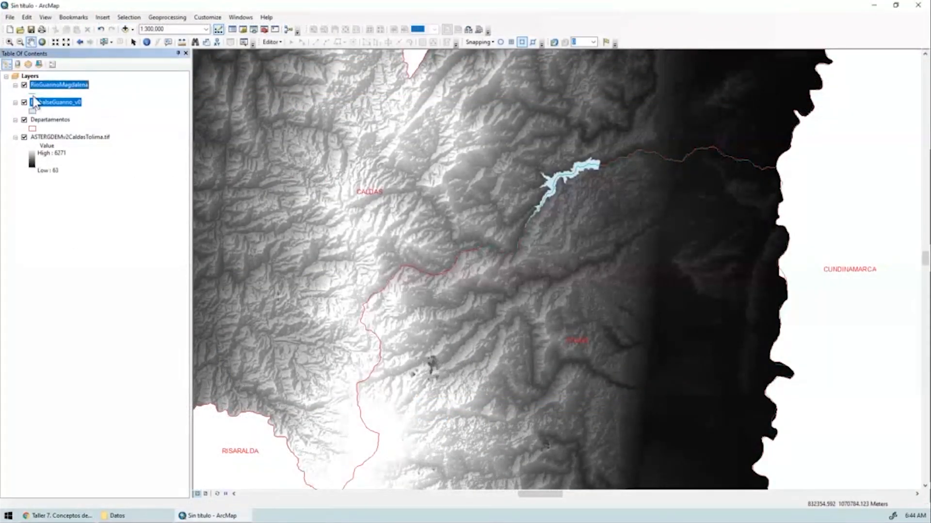
# Symbolize the RioGuarinoMagdalena layer as a blue river line and label it by the NomDren field in white Arial, size 12
pyautogui.click(33, 93)
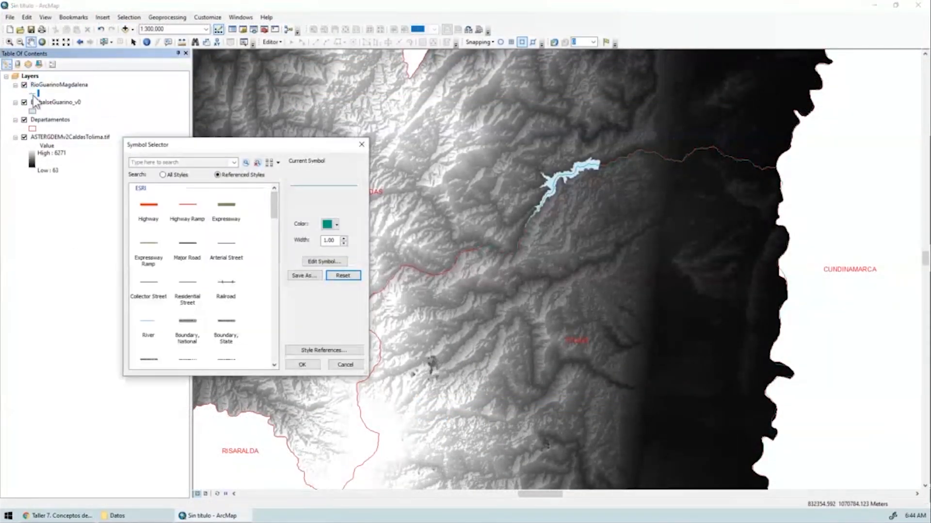
pyautogui.click(149, 325)
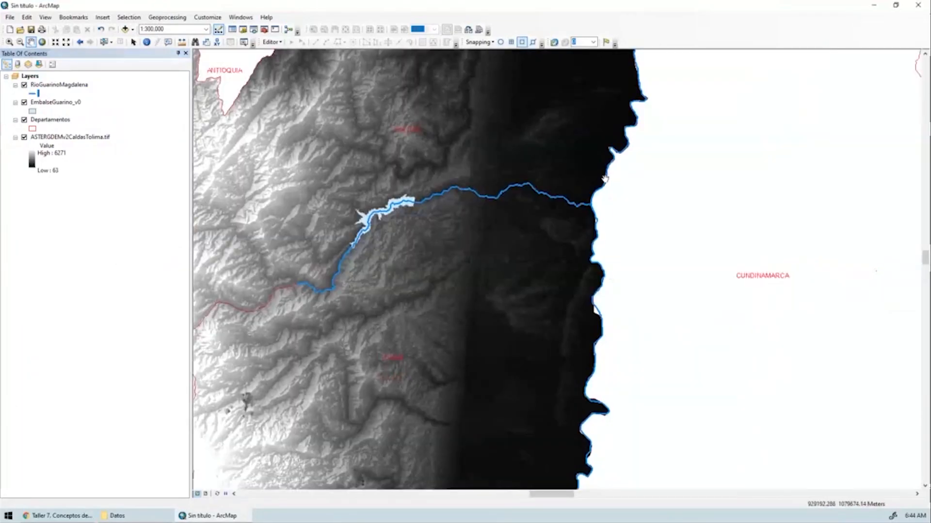
pyautogui.doubleClick(56, 85)
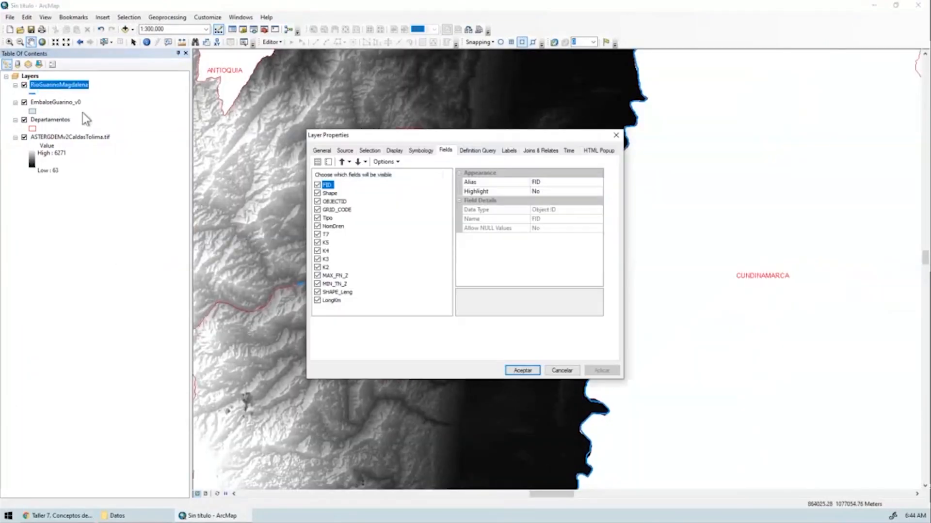
pyautogui.click(508, 153)
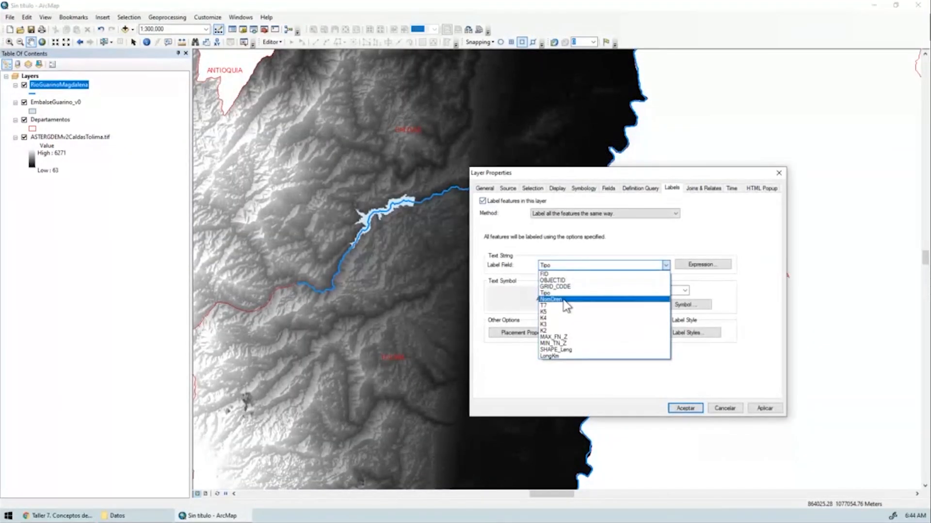
pyautogui.click(565, 300)
pyautogui.click(684, 291)
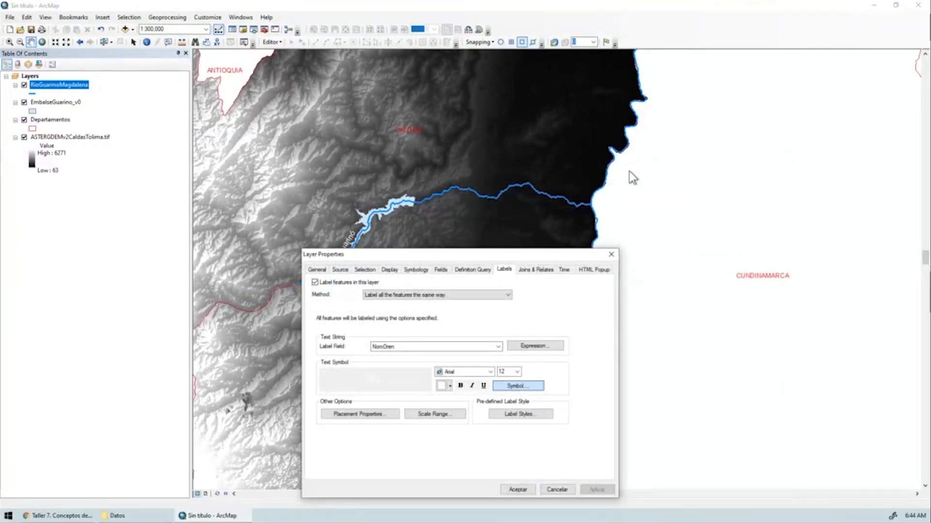
# Format the RioGuarinoMagdalena labels as bold black text with a white halo
pyautogui.click(514, 386)
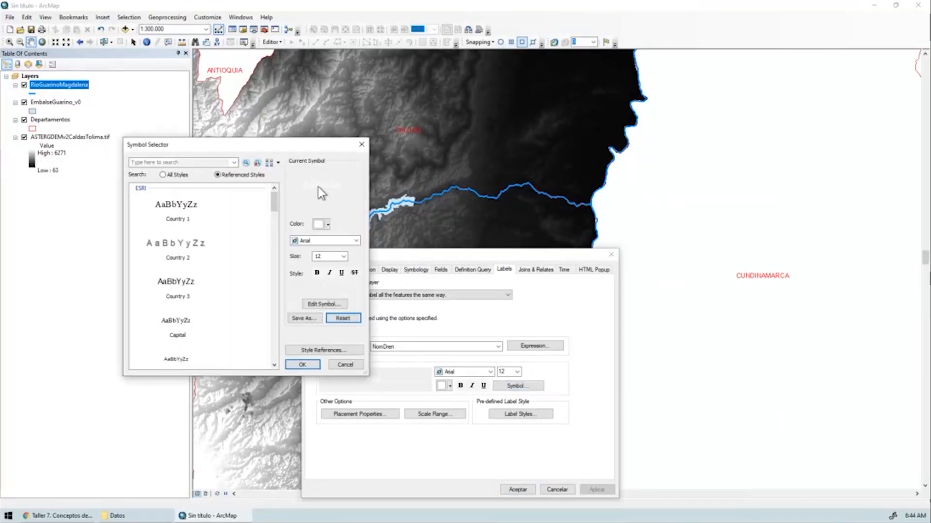
pyautogui.click(328, 305)
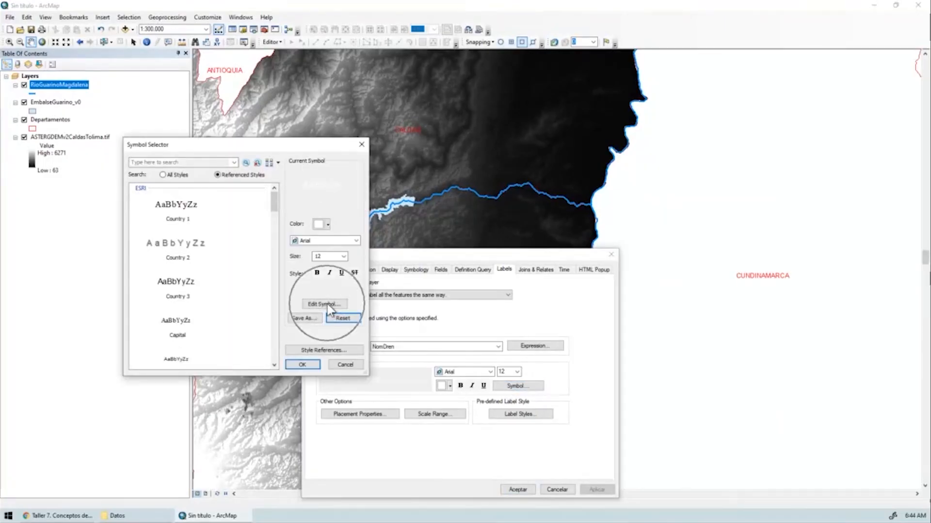
pyautogui.click(224, 231)
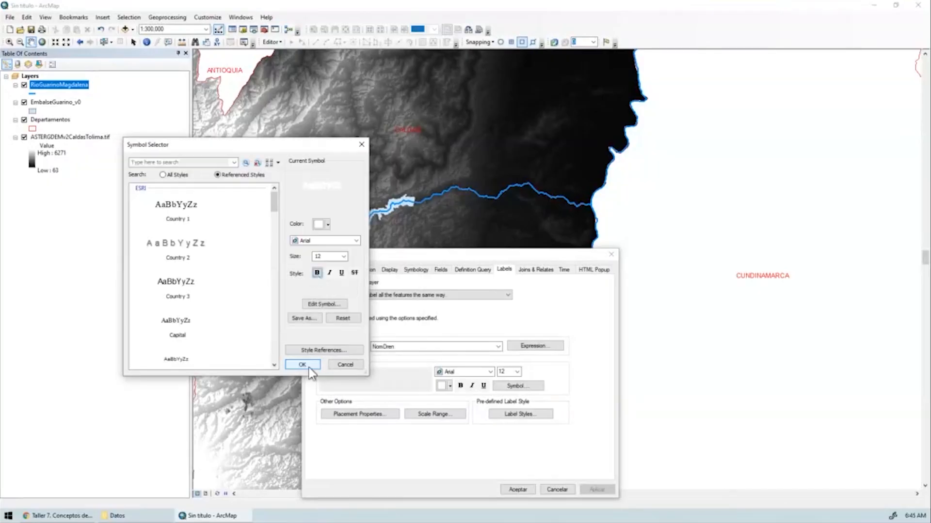
pyautogui.click(308, 367)
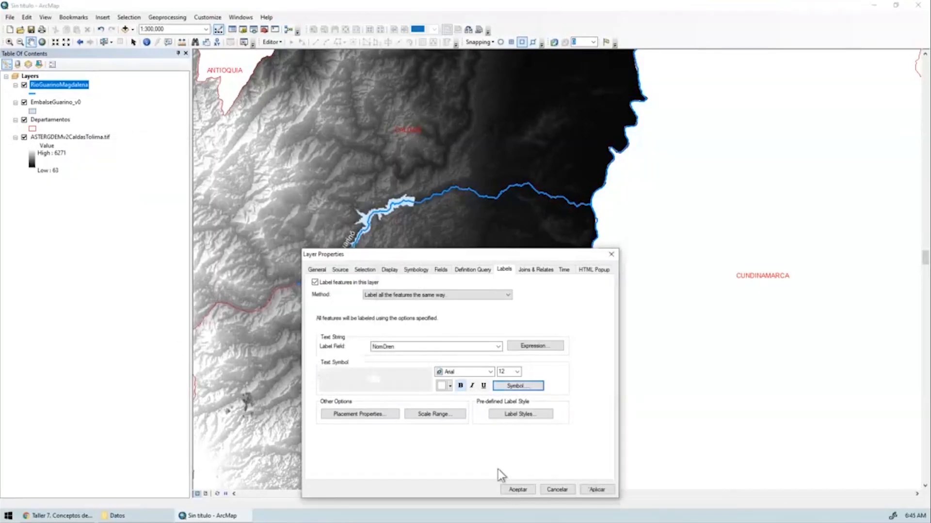
pyautogui.click(598, 489)
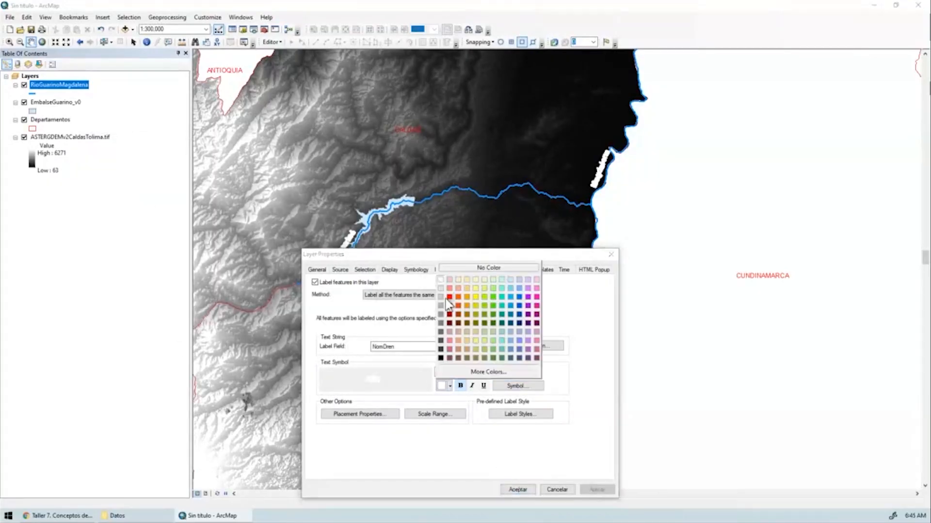
pyautogui.click(517, 489)
# Make the EmbalseGuarino_v0 reservoir layer semi-transparent and remove the outline from its fill symbol
pyautogui.scroll(-2, 520, 233)
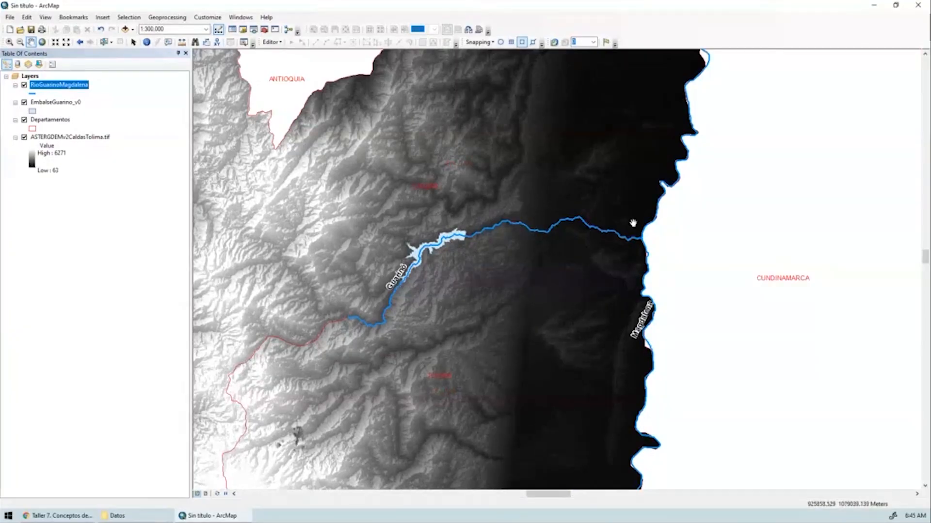
pyautogui.scroll(3, 630, 220)
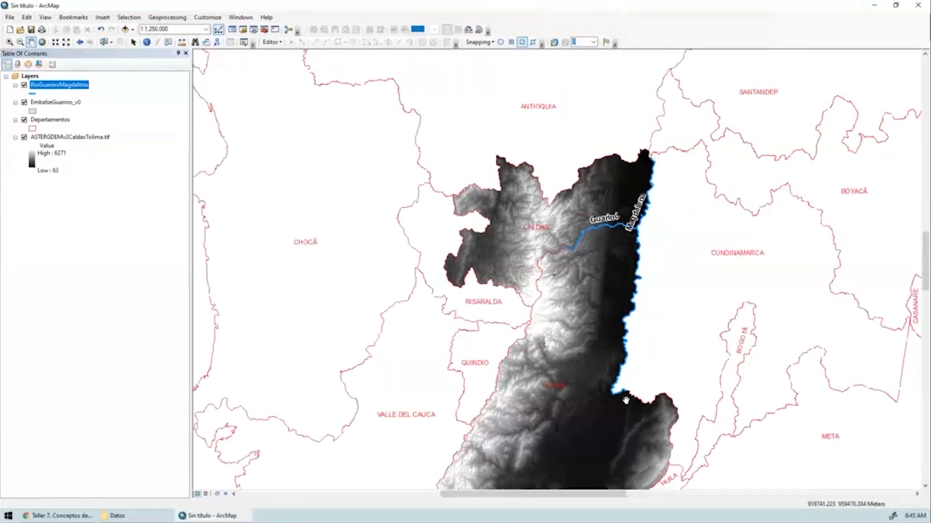
pyautogui.scroll(-1, 579, 241)
pyautogui.scroll(-3, 579, 241)
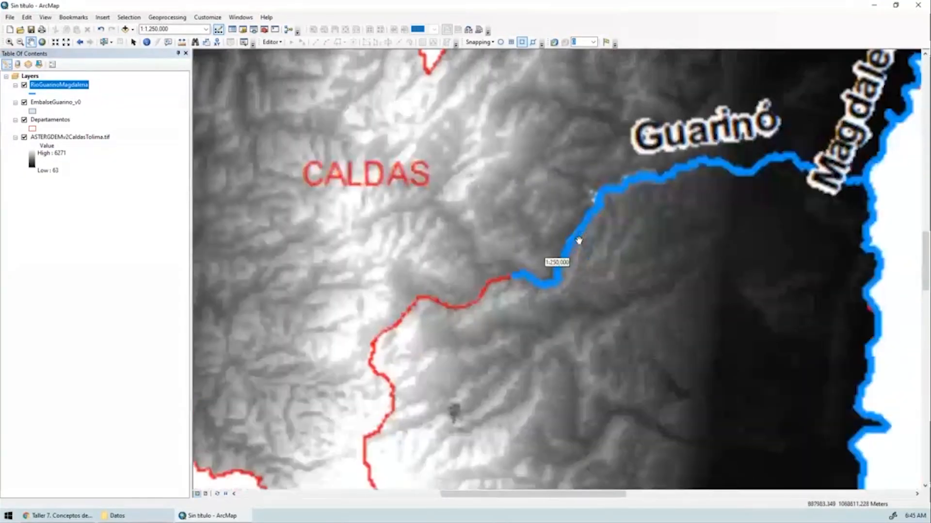
pyautogui.scroll(-3, 629, 198)
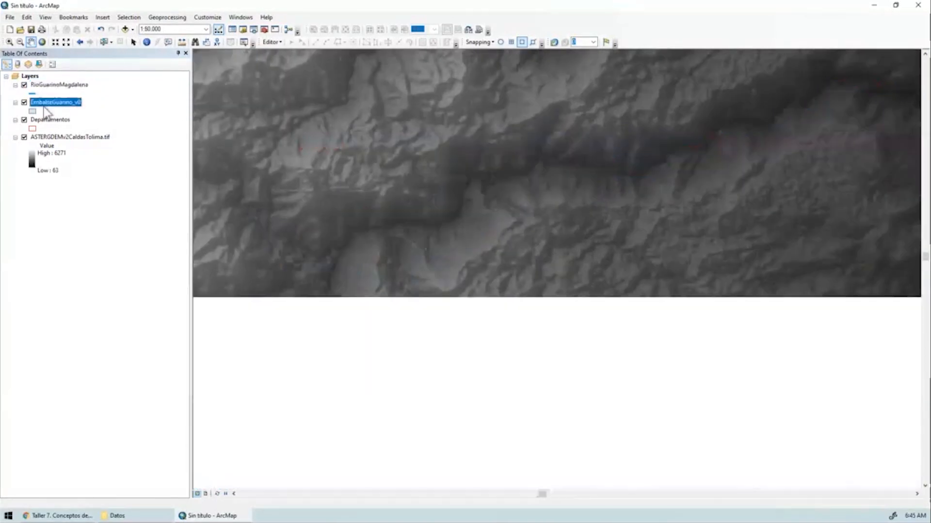
pyautogui.doubleClick(50, 103)
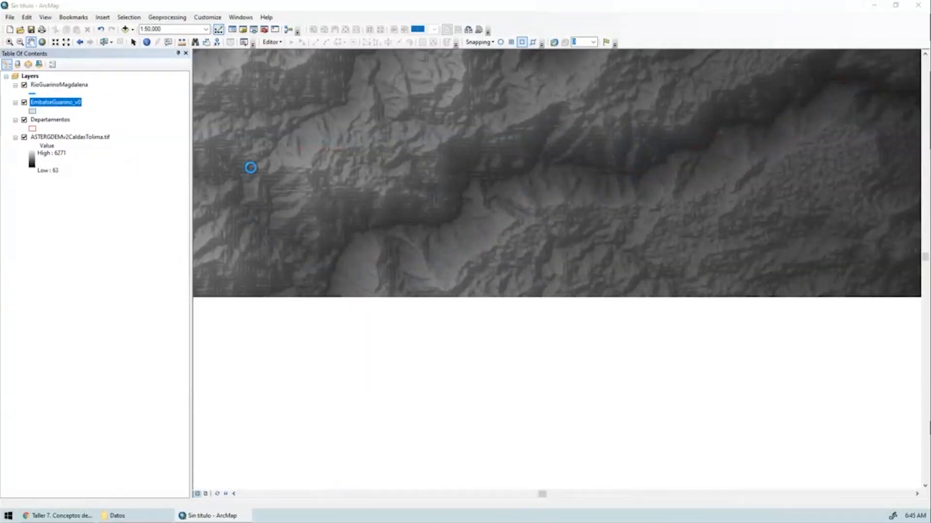
pyautogui.click(395, 151)
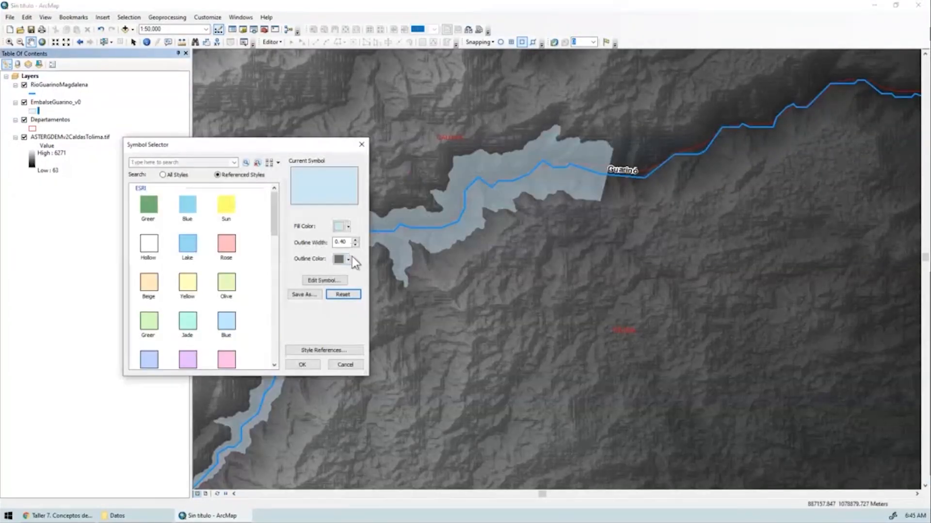
pyautogui.click(349, 260)
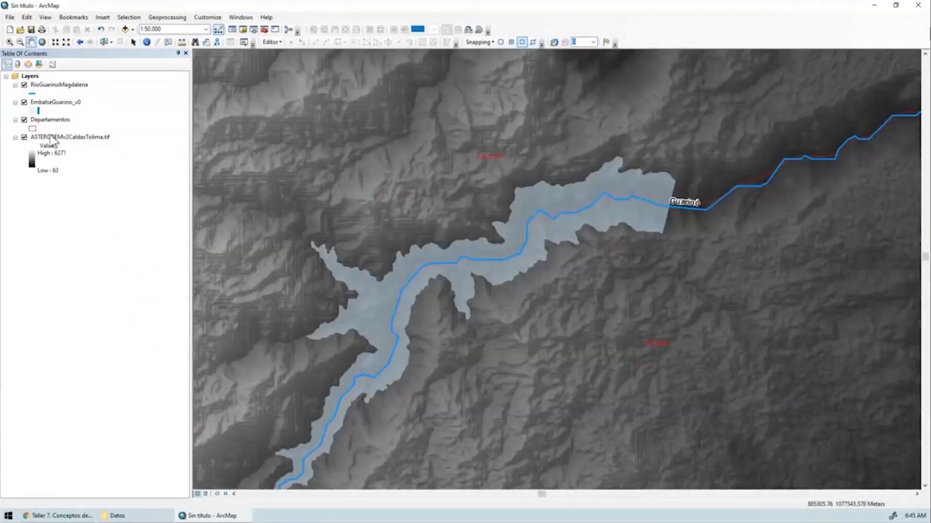
# Compare the terrain in the Guarinó valley with the EmbalseGuarino_v0 layer hidden and shown
pyautogui.click(24, 103)
pyautogui.moveTo(461, 246); pyautogui.dragTo(443, 262)
pyautogui.click(56, 103)
pyautogui.click(24, 103)
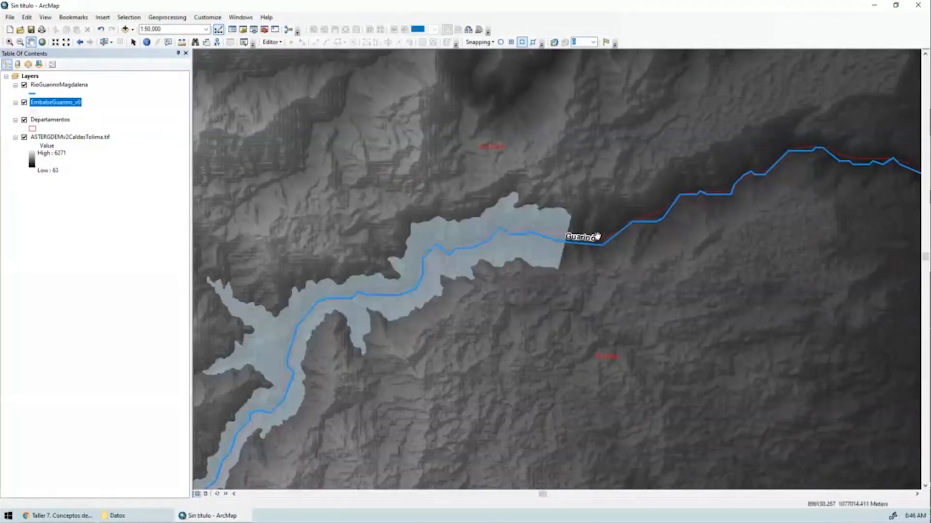
# Identify the map feature just outside the southern corner of the reservoir polygon's straight dam edge
pyautogui.moveTo(561, 254); pyautogui.dragTo(588, 205)
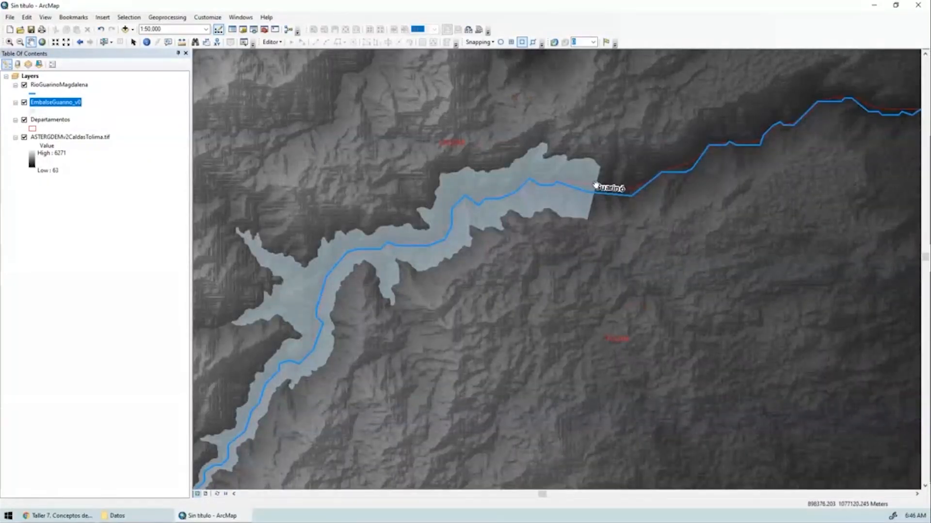
pyautogui.scroll(2, 589, 228)
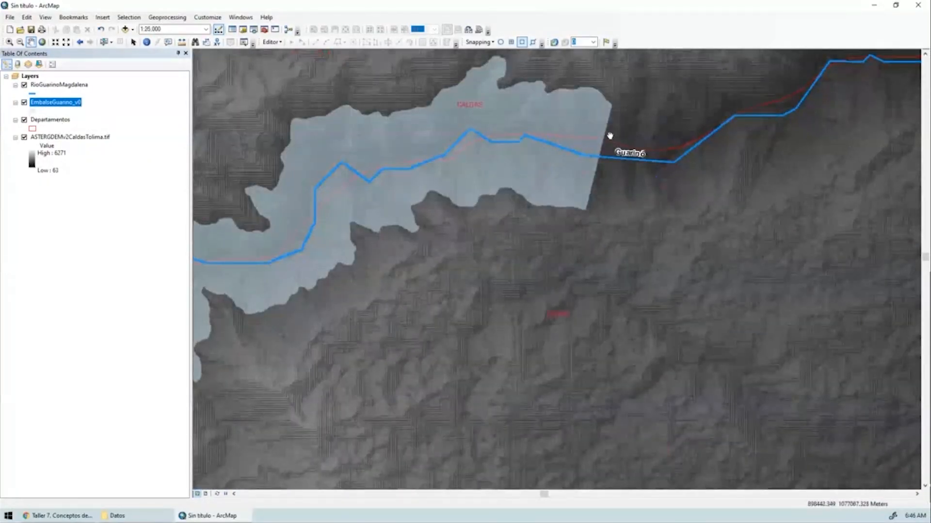
pyautogui.scroll(2, 625, 276)
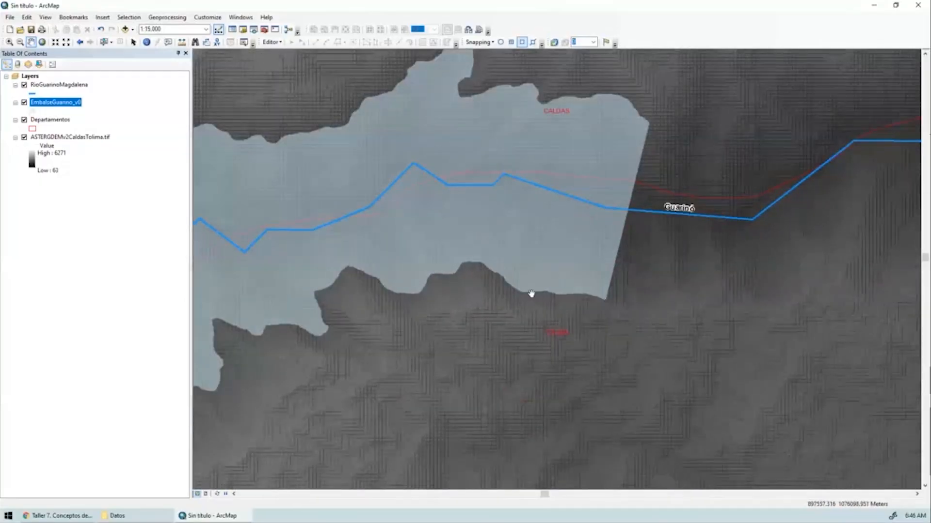
pyautogui.scroll(4, 615, 295)
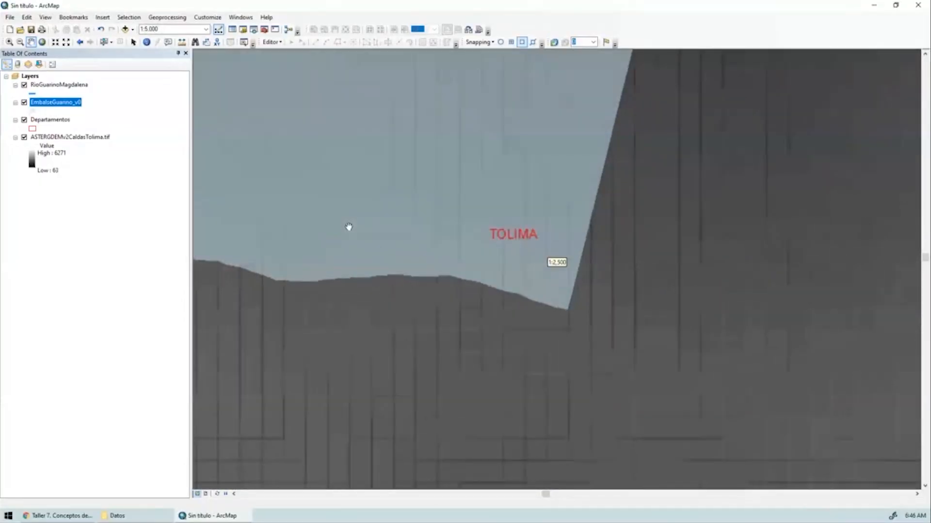
pyautogui.click(147, 42)
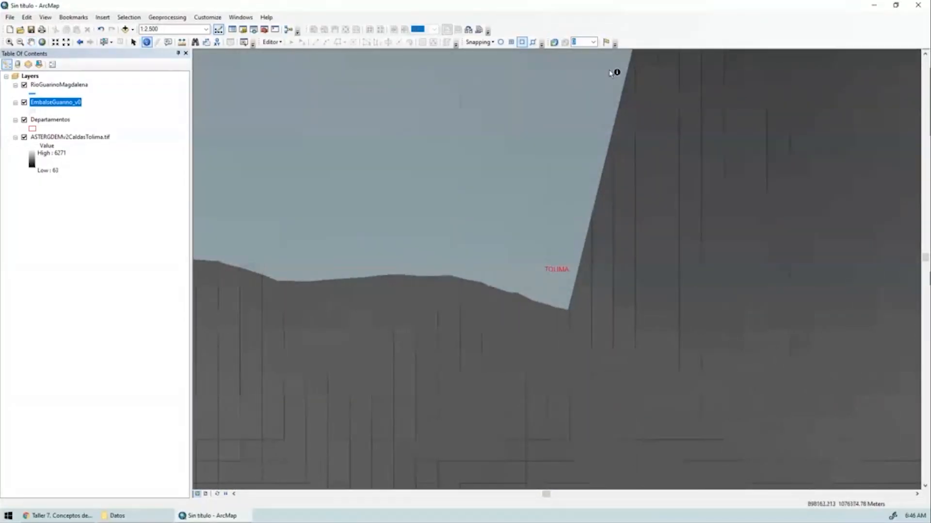
pyautogui.click(532, 318)
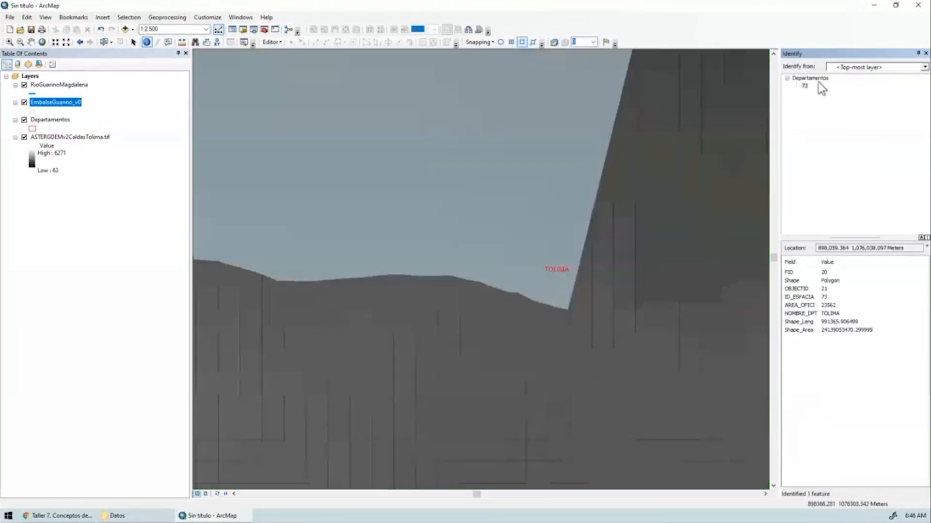
# Identify the ASTERGDEMv2CaldasTolima.tif elevation just outside the southern corner of the reservoir polygon's straight dam edge
pyautogui.click(873, 67)
pyautogui.click(837, 141)
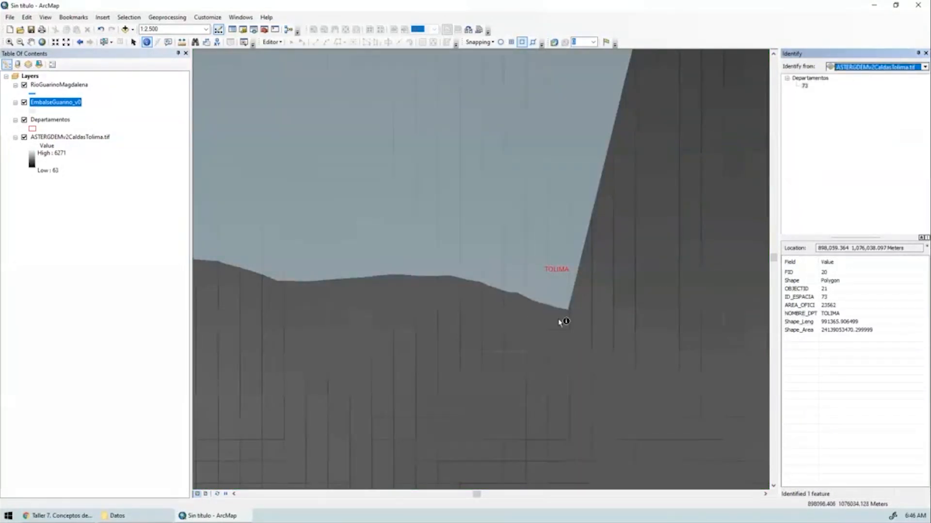
pyautogui.click(538, 315)
pyautogui.click(534, 322)
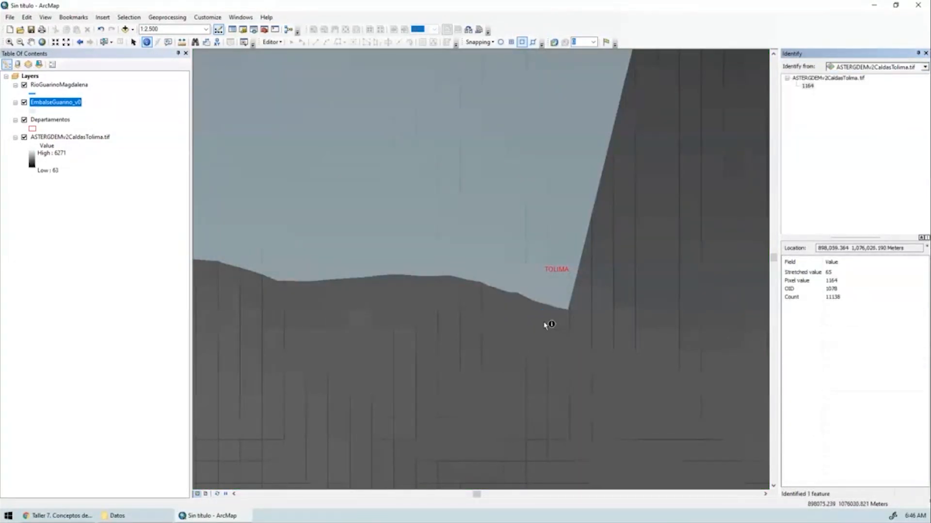
pyautogui.click(535, 321)
pyautogui.click(562, 321)
# Save the map document as EmbalseGuarino in the Taller7 folder and close the identify results
pyautogui.scroll(-3, 614, 185)
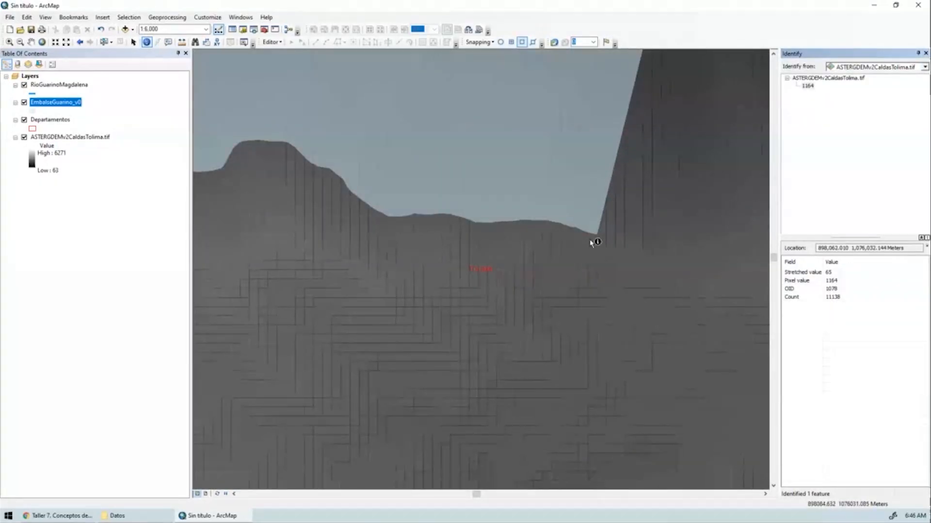
pyautogui.scroll(-3, 591, 242)
pyautogui.scroll(-2, 592, 242)
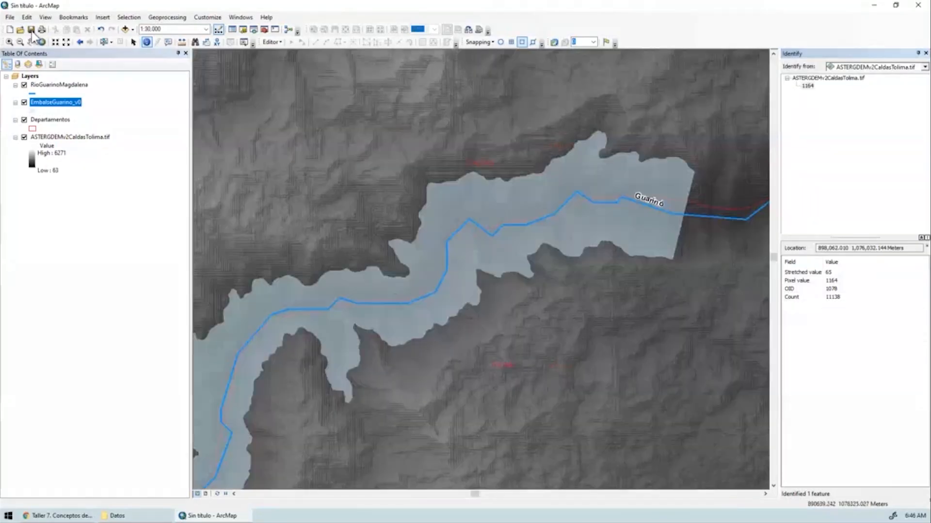
pyautogui.click(31, 30)
pyautogui.write('EmbalseGuarino')
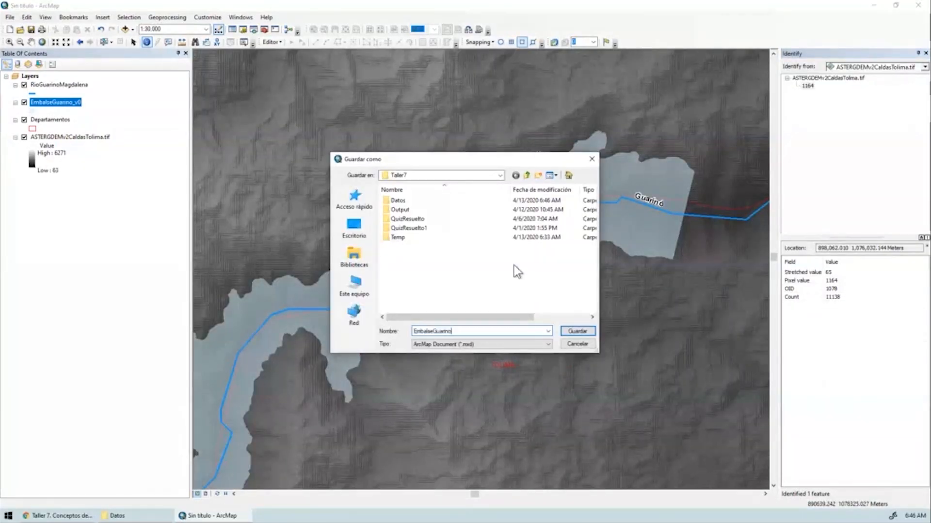
pyautogui.press('Return')
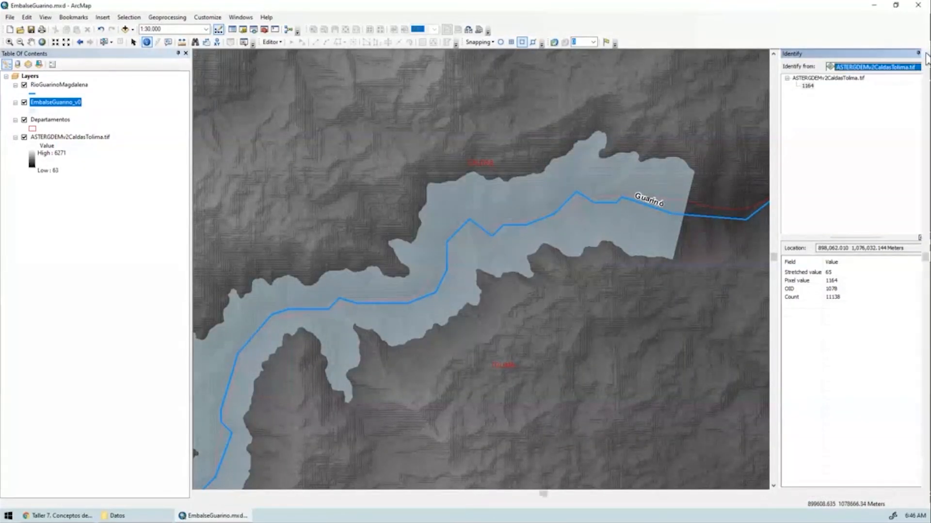
pyautogui.click(926, 54)
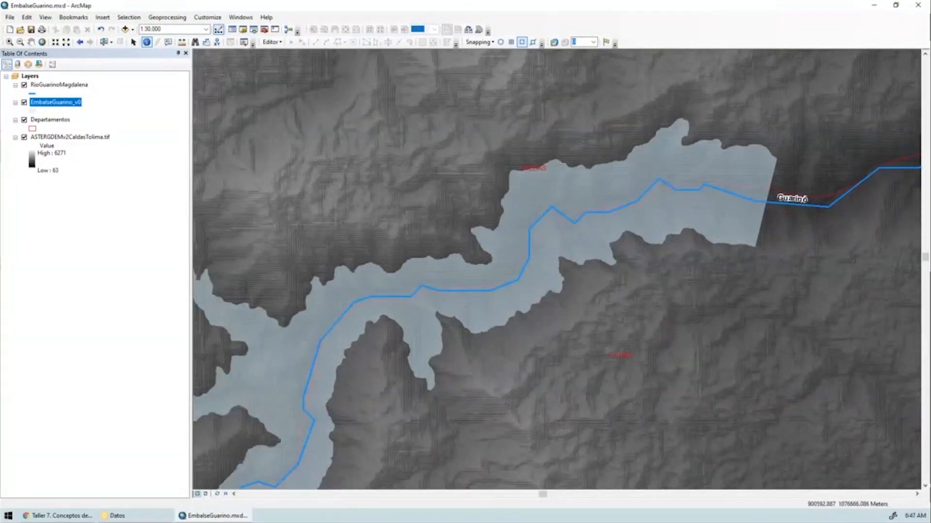
# Open the EmbalseGuarino_v0 attribute table, select its polygon record and enlarge the map area above the table
pyautogui.rightClick(68, 107)
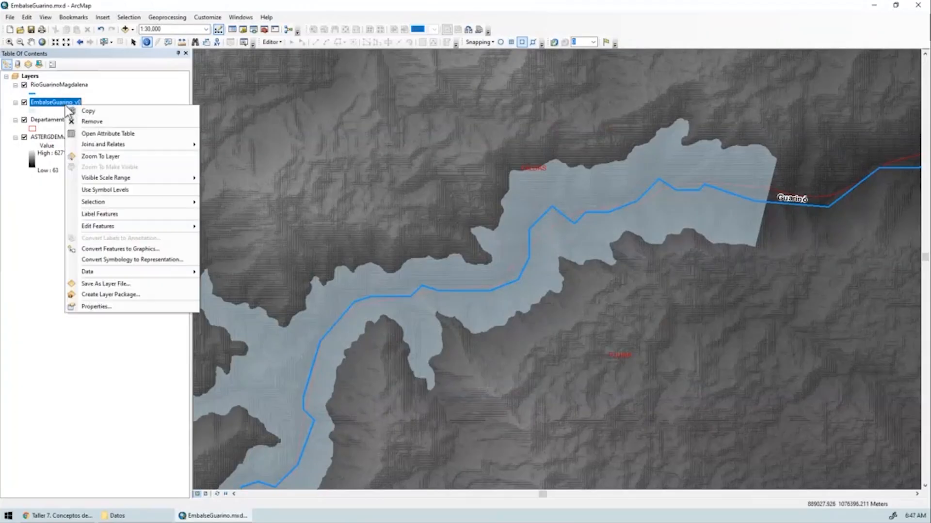
pyautogui.click(100, 134)
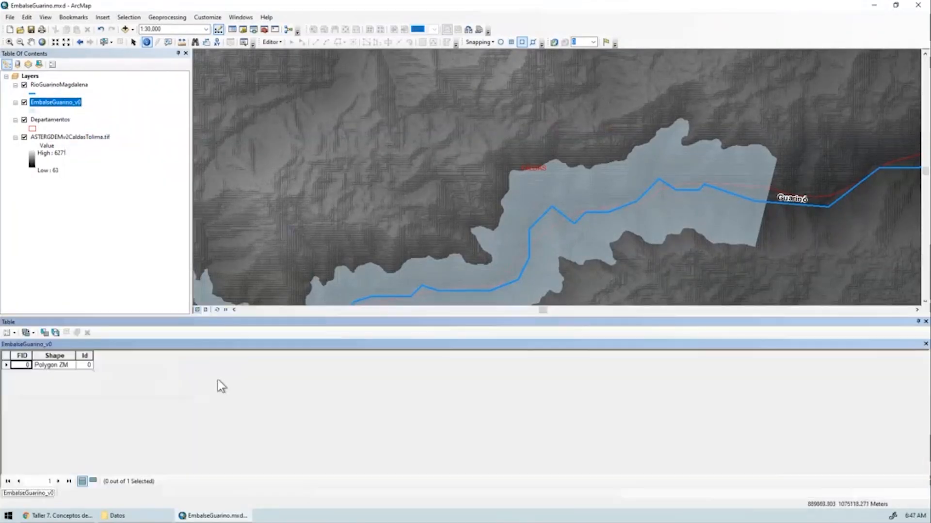
pyautogui.click(5, 366)
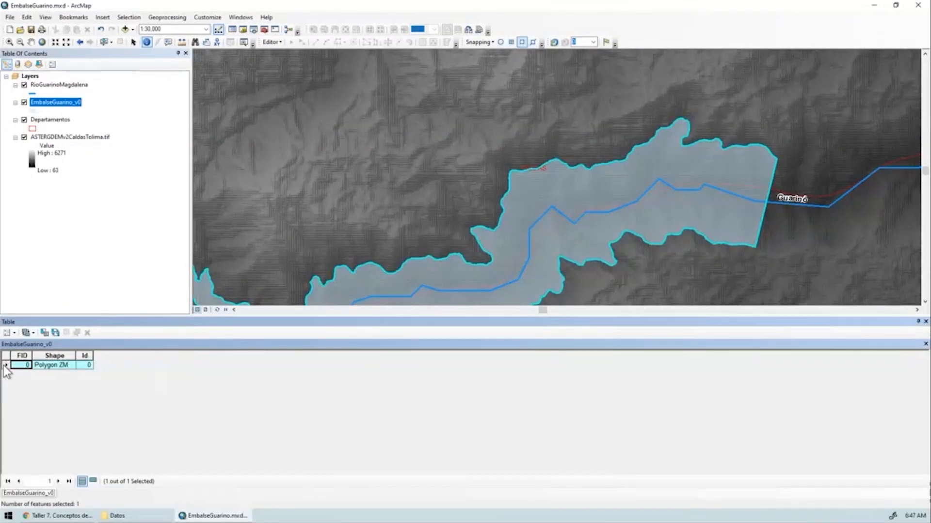
pyautogui.moveTo(425, 198); pyautogui.dragTo(408, 157)
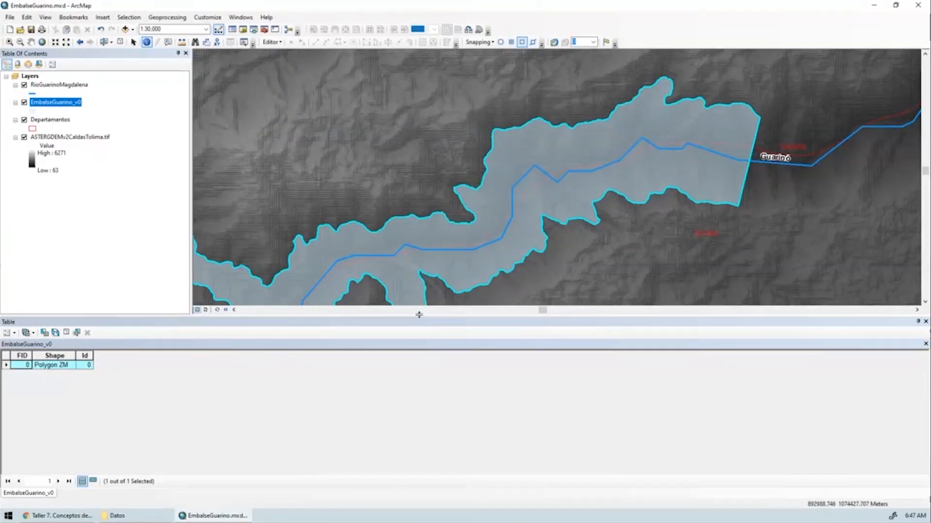
pyautogui.moveTo(518, 316); pyautogui.dragTo(519, 335)
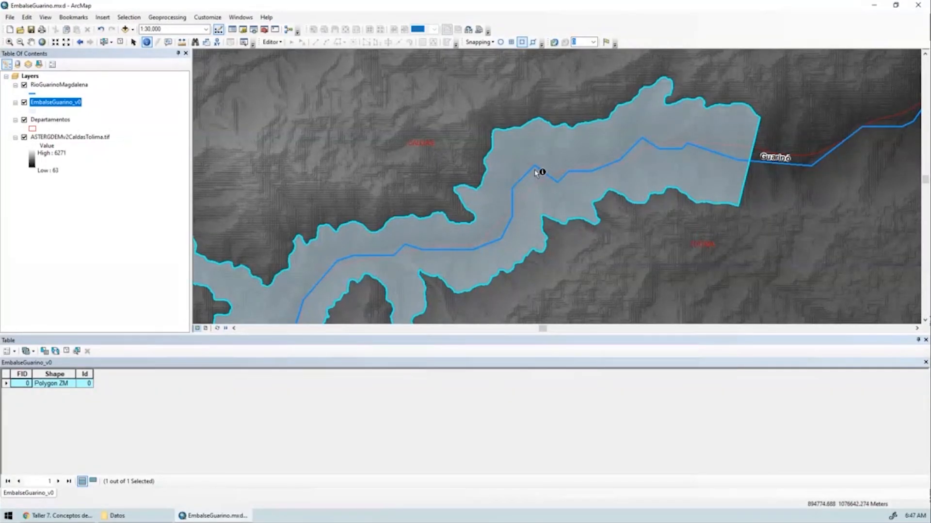
# Add a Double field named CotaEval to the EmbalseGuarino_v0 attribute table
pyautogui.click(15, 351)
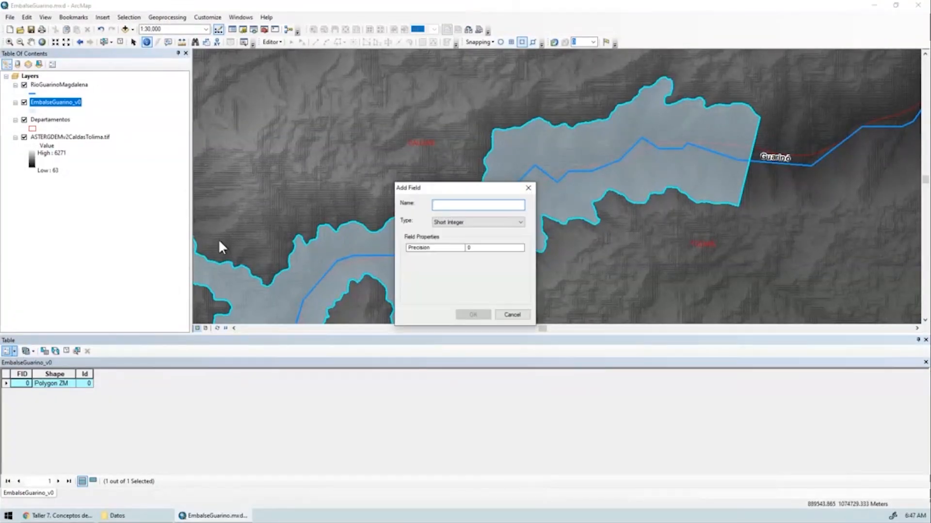
pyautogui.write('CotaE')
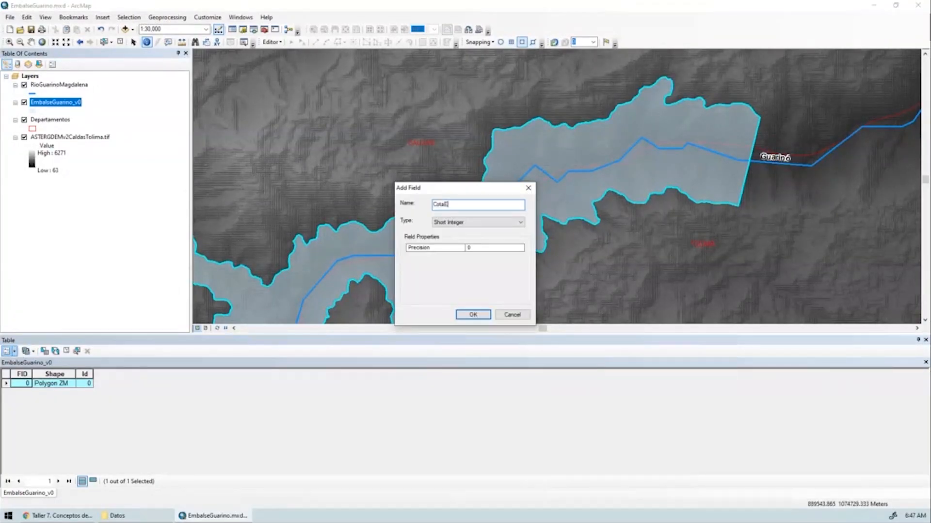
pyautogui.write('val')
pyautogui.click(520, 222)
pyautogui.click(455, 243)
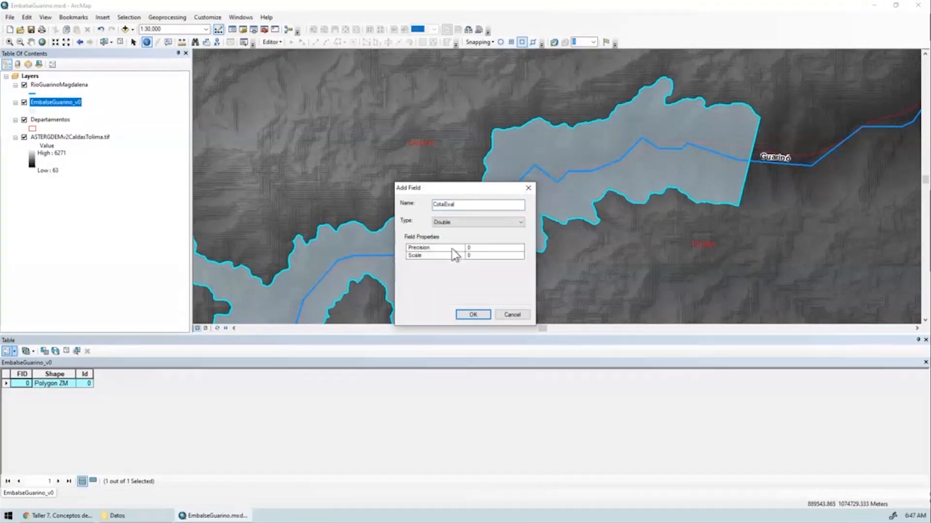
pyautogui.click(473, 315)
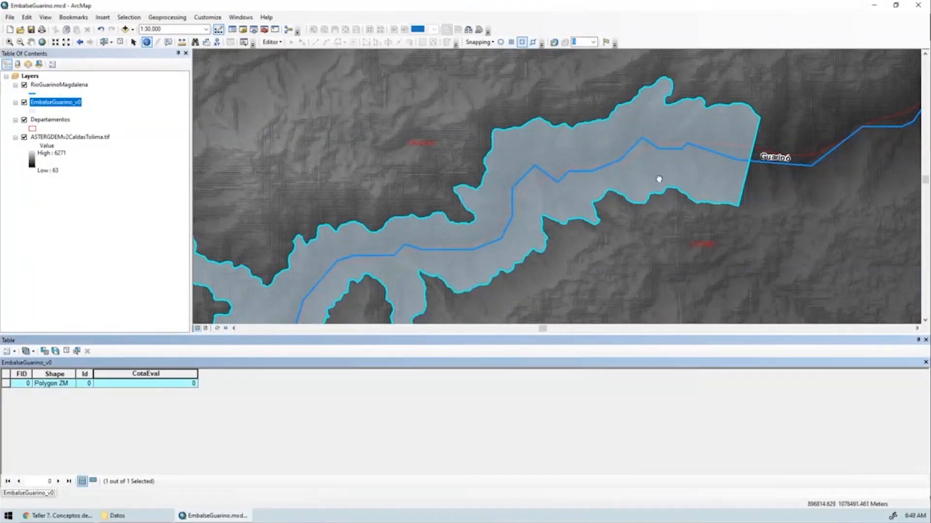
# Identify the elevation model's values at several points north of the reservoir and beyond its dam edge
pyautogui.moveTo(659, 179); pyautogui.dragTo(572, 197)
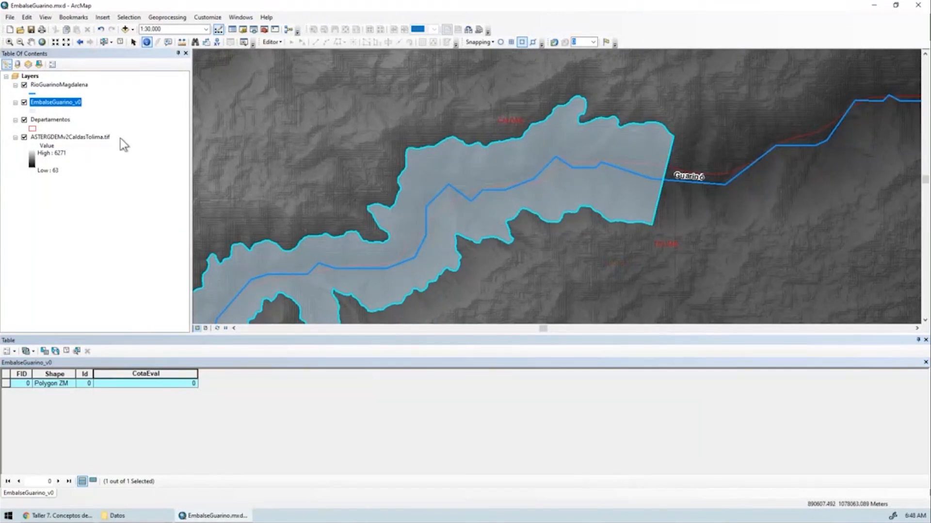
pyautogui.click(370, 140)
pyautogui.click(328, 155)
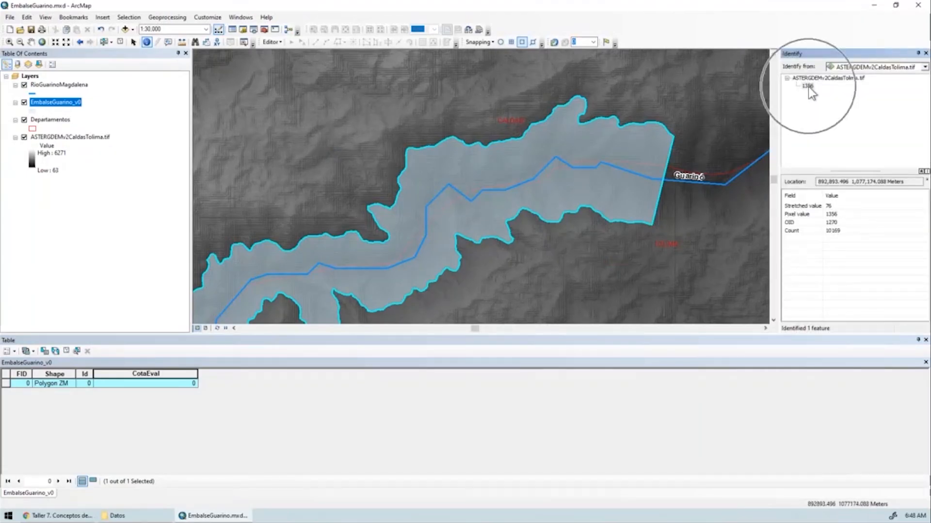
pyautogui.click(714, 125)
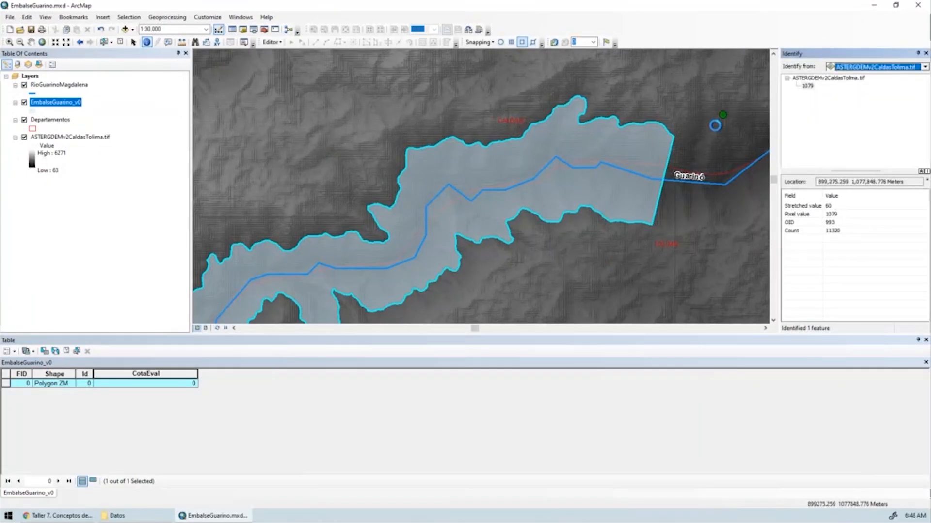
pyautogui.click(708, 136)
pyautogui.click(669, 113)
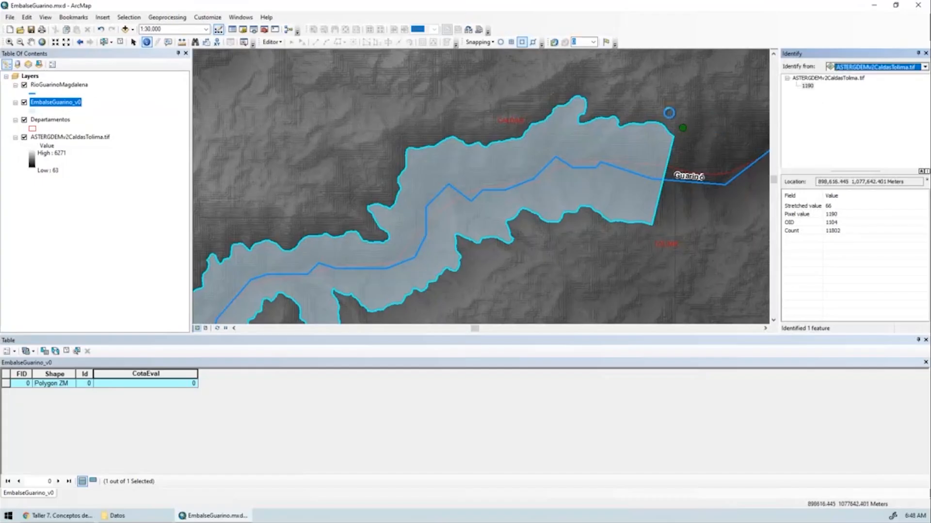
pyautogui.click(395, 129)
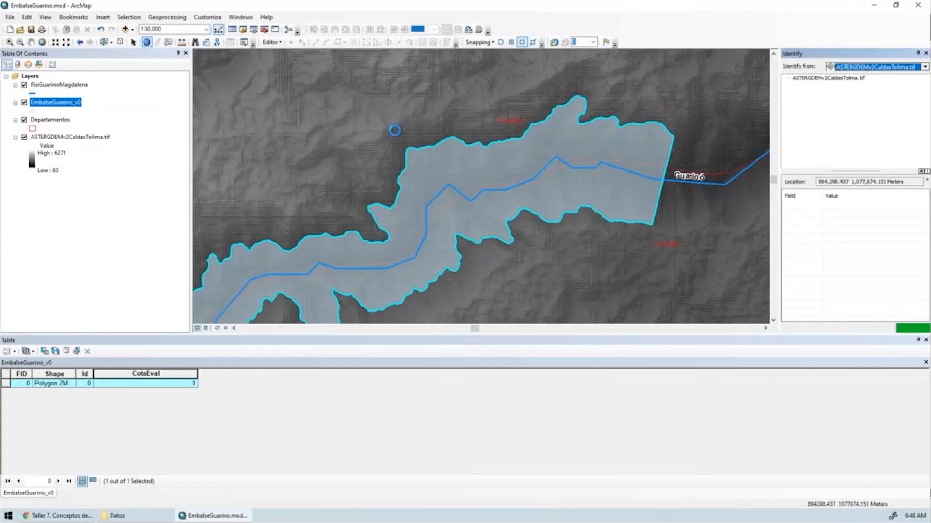
pyautogui.click(395, 130)
# Clear the reservoir polygon's selection and open ArcToolbox
pyautogui.click(147, 384)
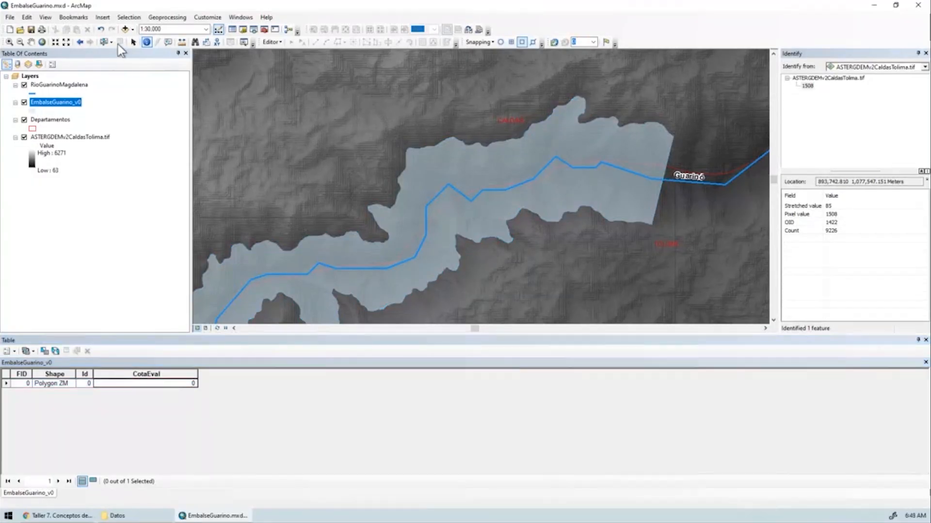
pyautogui.click(264, 30)
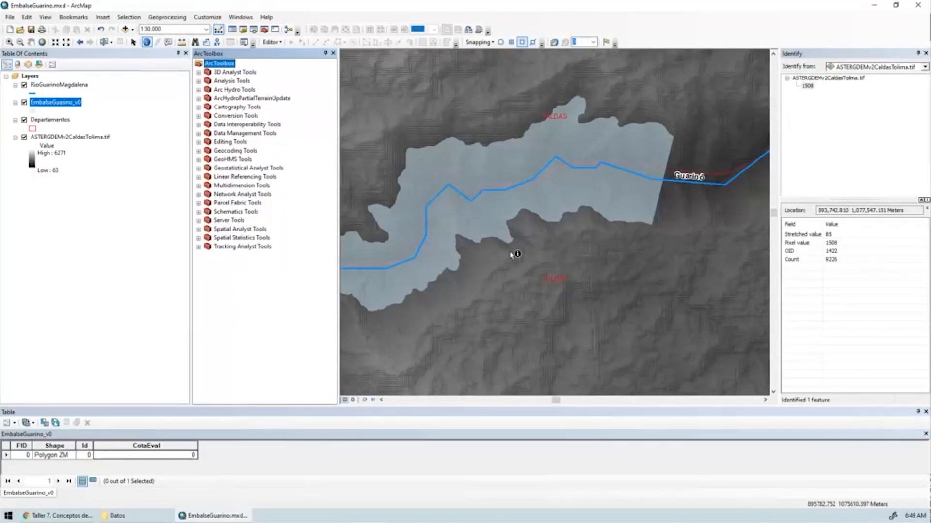
# Display the 3D Analyst tools and set ASTERGDEMv2CaldasTolima.tif as their surface layer
pyautogui.scroll(-2, 513, 255)
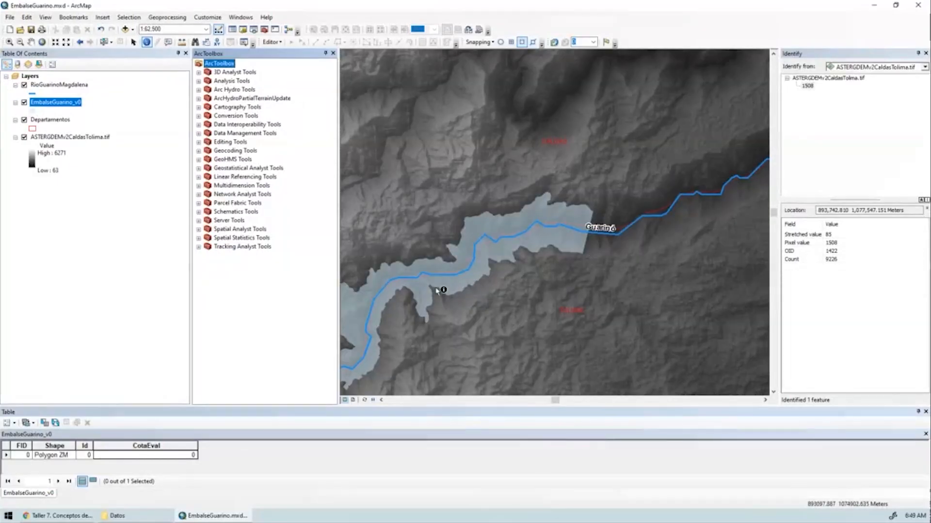
pyautogui.moveTo(469, 264); pyautogui.dragTo(475, 258)
pyautogui.scroll(-2, 560, 223)
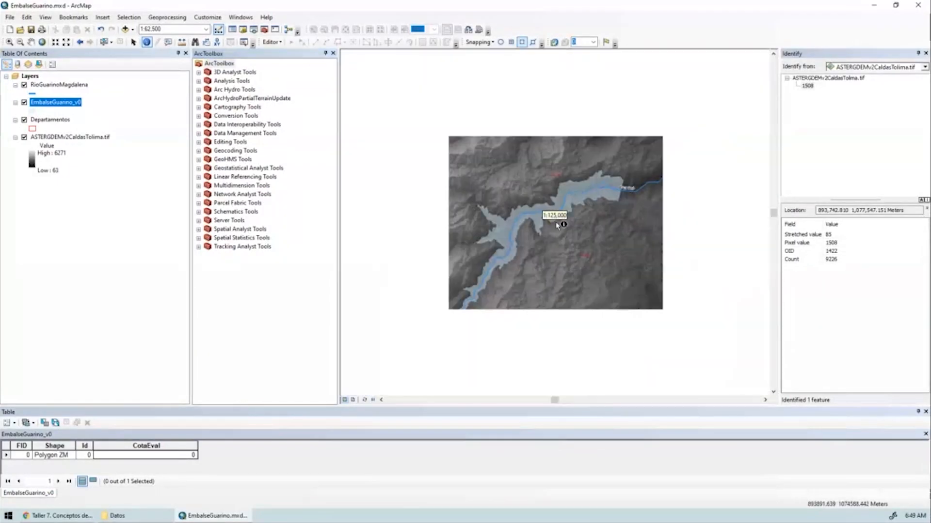
pyautogui.scroll(-2, 550, 262)
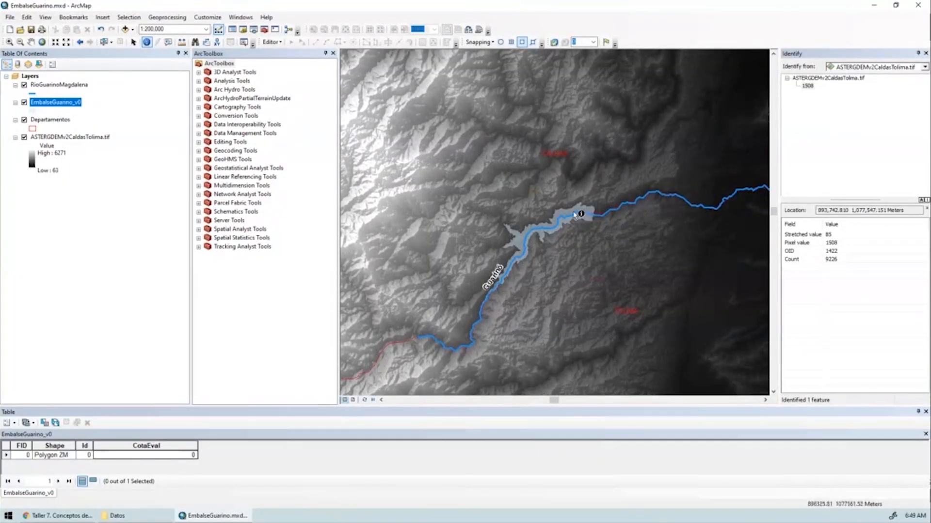
pyautogui.scroll(2, 571, 227)
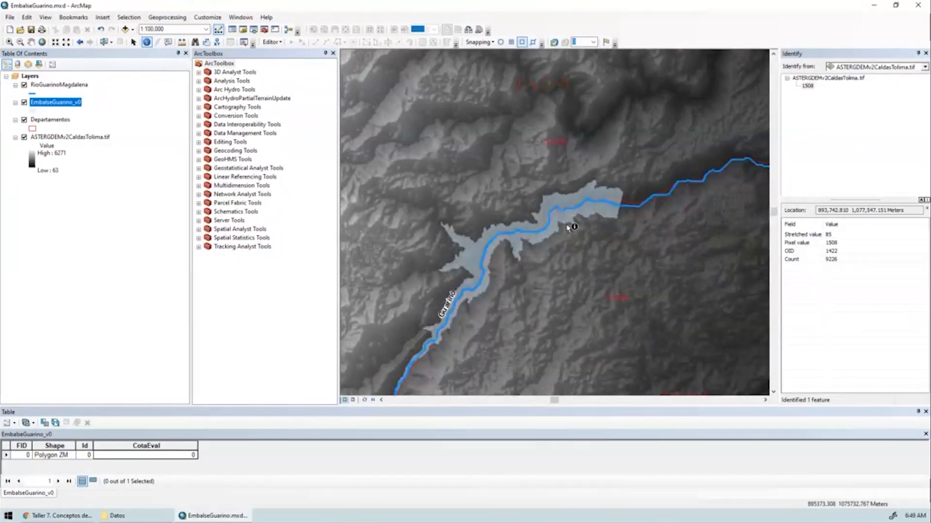
pyautogui.scroll(2, 621, 209)
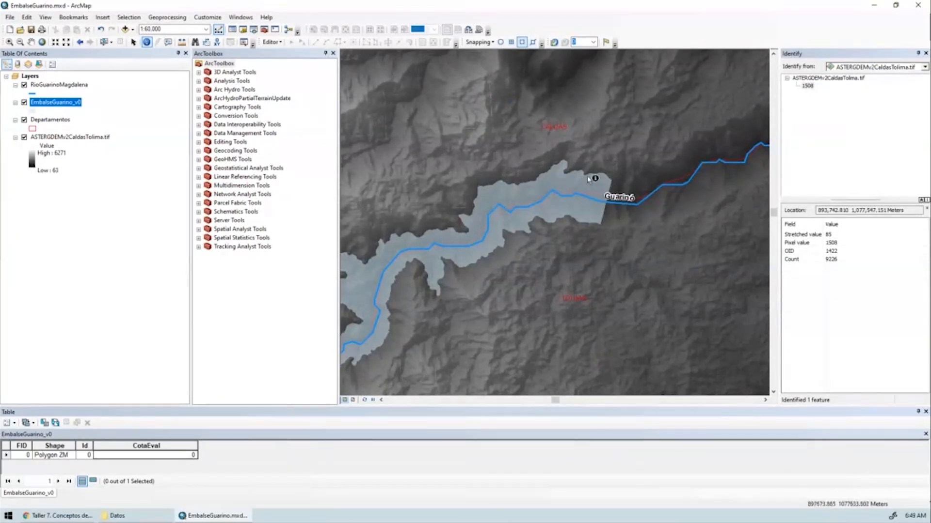
pyautogui.scroll(3, 587, 167)
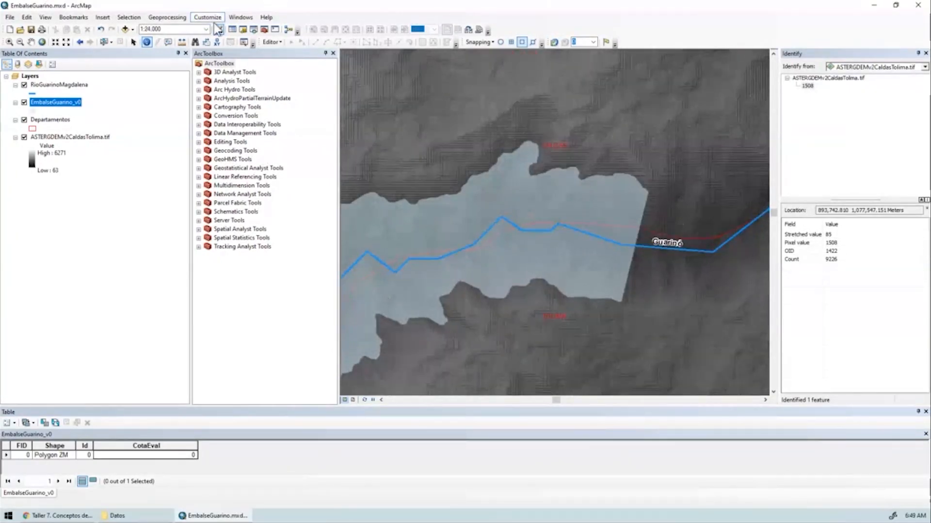
pyautogui.click(203, 18)
pyautogui.moveTo(252, 29)
pyautogui.click(299, 8)
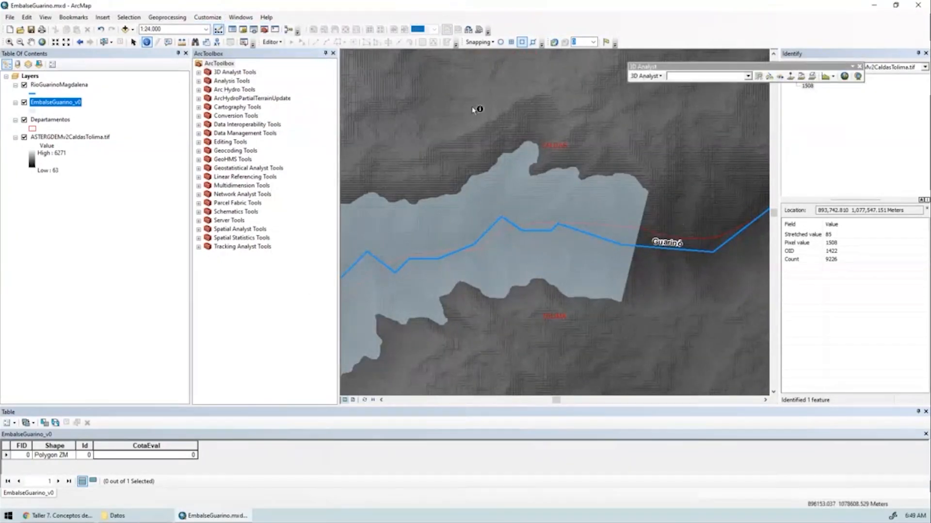
pyautogui.click(508, 84)
pyautogui.click(508, 92)
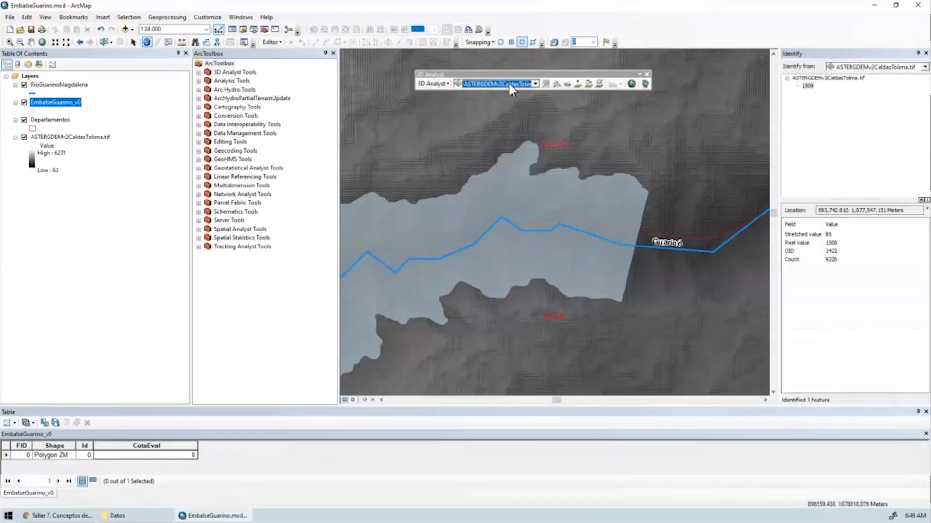
# Create a contour graphic from the elevation model on the slope just north of the reservoir's dam end
pyautogui.click(546, 83)
pyautogui.scroll(1, 639, 174)
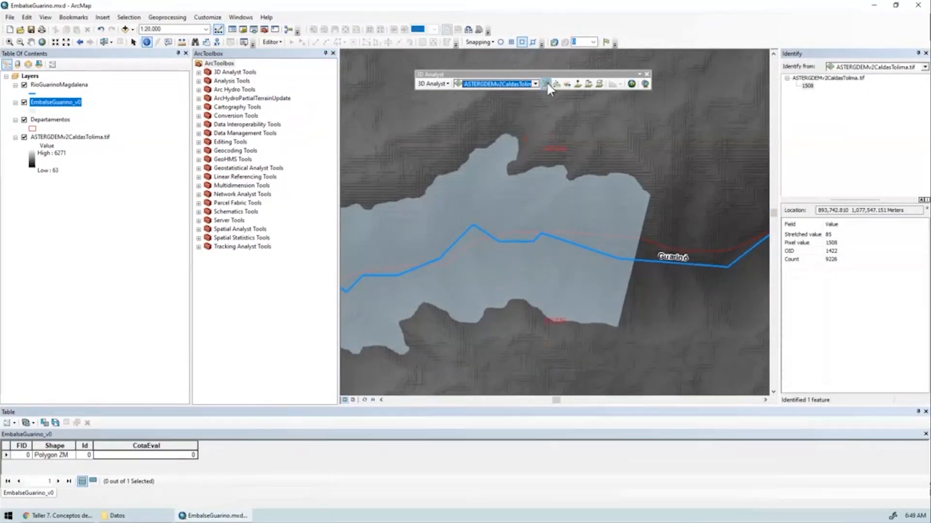
pyautogui.scroll(5, 722, 203)
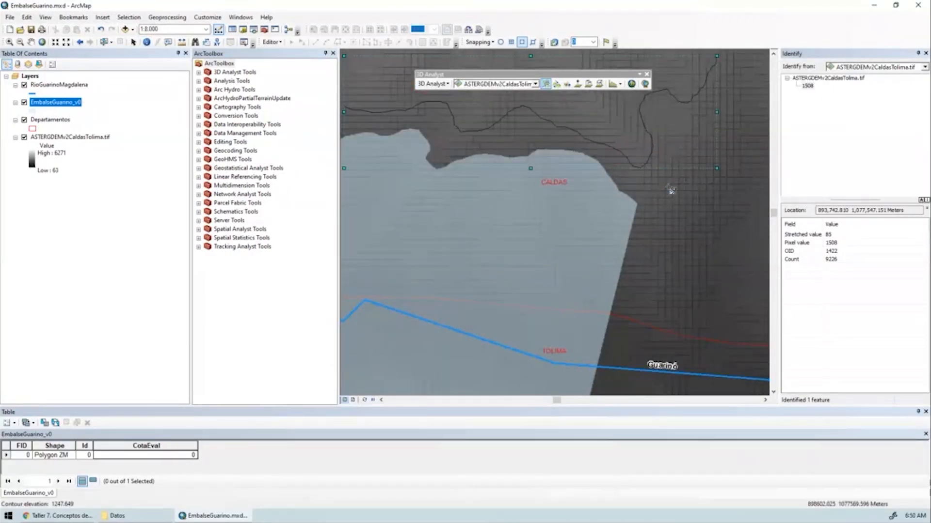
pyautogui.click(535, 84)
pyautogui.click(530, 94)
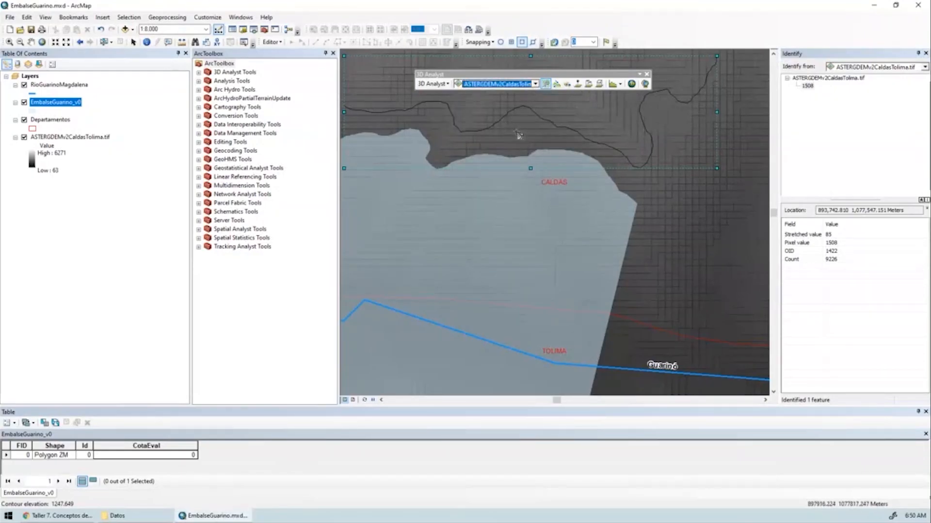
pyautogui.scroll(-3, 581, 160)
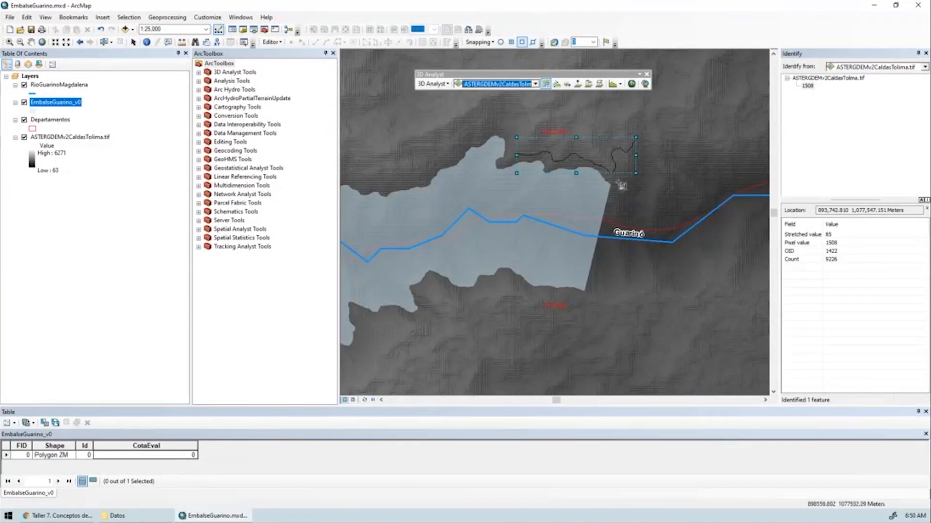
# Delete the contour graphic on the slope north of the reservoir's dam end
pyautogui.click(134, 42)
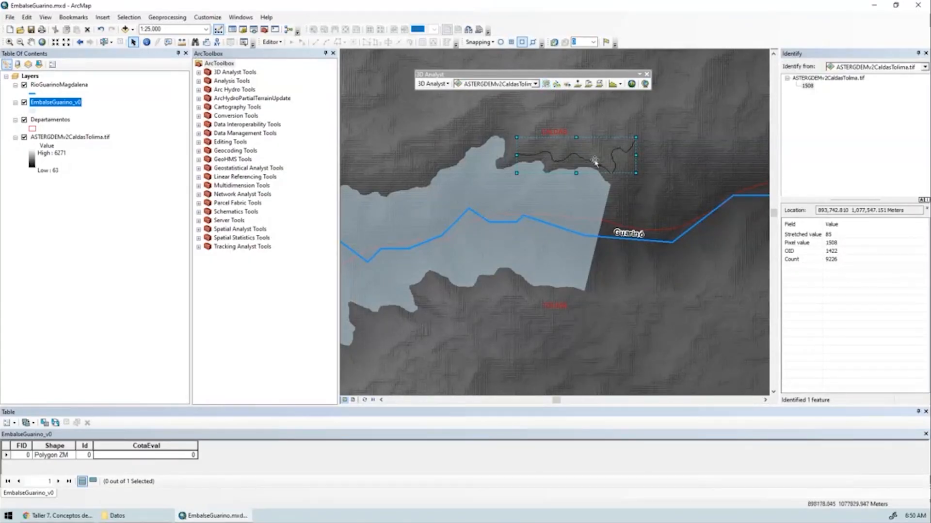
pyautogui.press('Delete')
pyautogui.moveTo(599, 166); pyautogui.dragTo(661, 153)
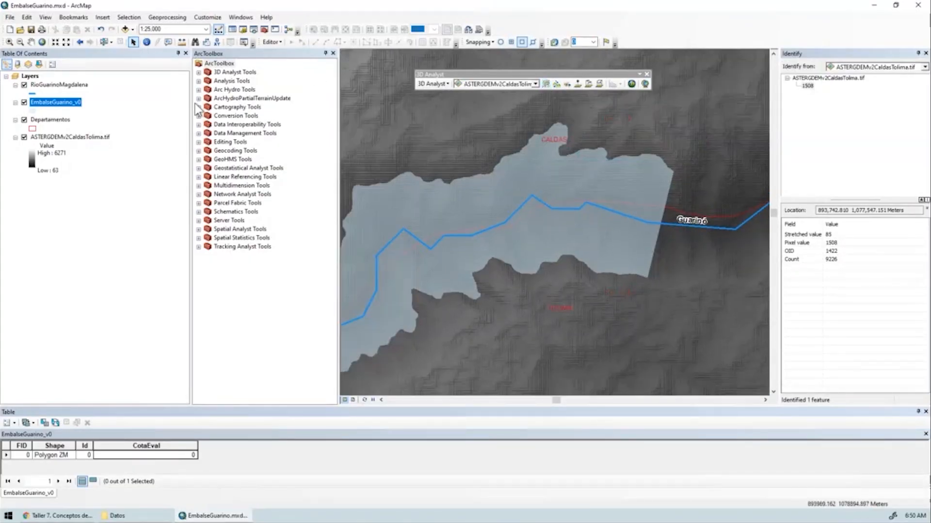
# Narrow the table of contents and ArcToolbox to enlarge the map, and close the Identify results
pyautogui.moveTo(191, 113); pyautogui.dragTo(121, 124)
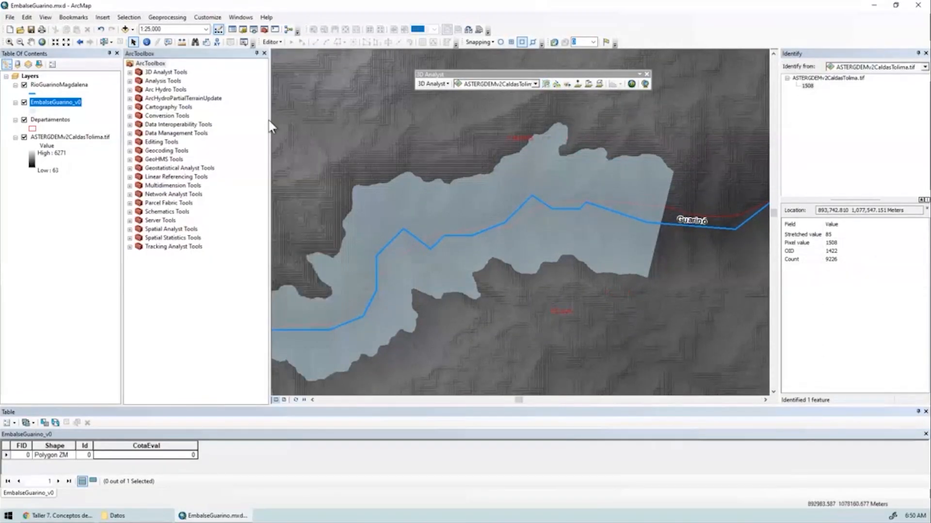
pyautogui.moveTo(270, 120); pyautogui.dragTo(224, 124)
pyautogui.moveTo(458, 185); pyautogui.dragTo(538, 146)
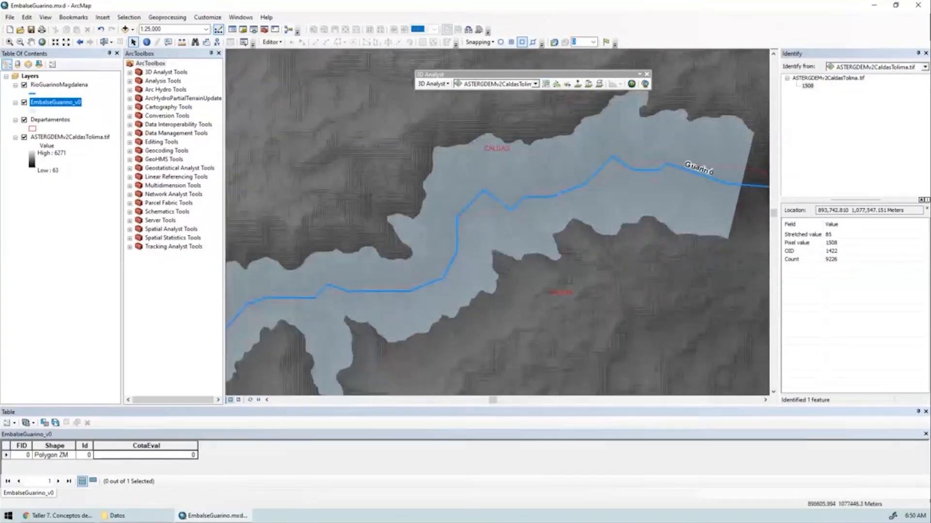
pyautogui.click(926, 54)
# Create a contour graphic from the elevation model along the reservoir's northern bank, colour it yellow and check its course upstream
pyautogui.scroll(3, 639, 158)
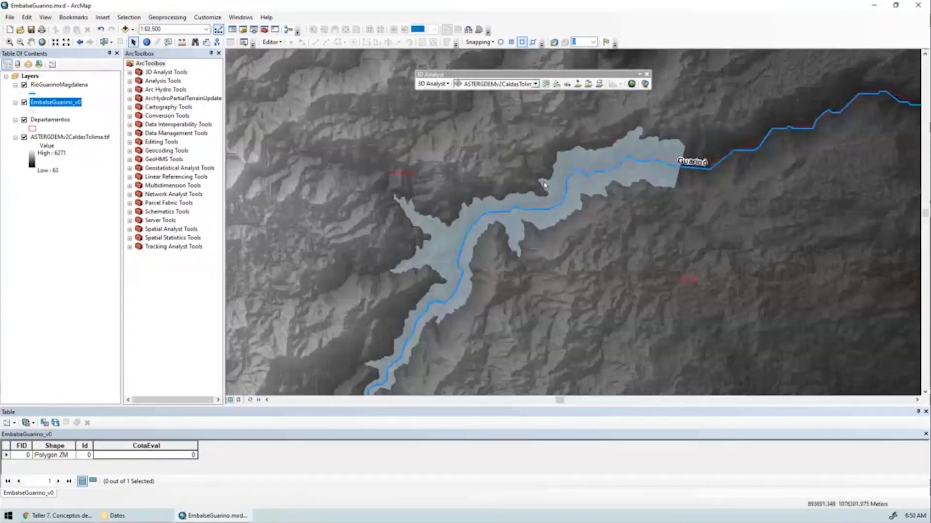
pyautogui.scroll(1, 565, 209)
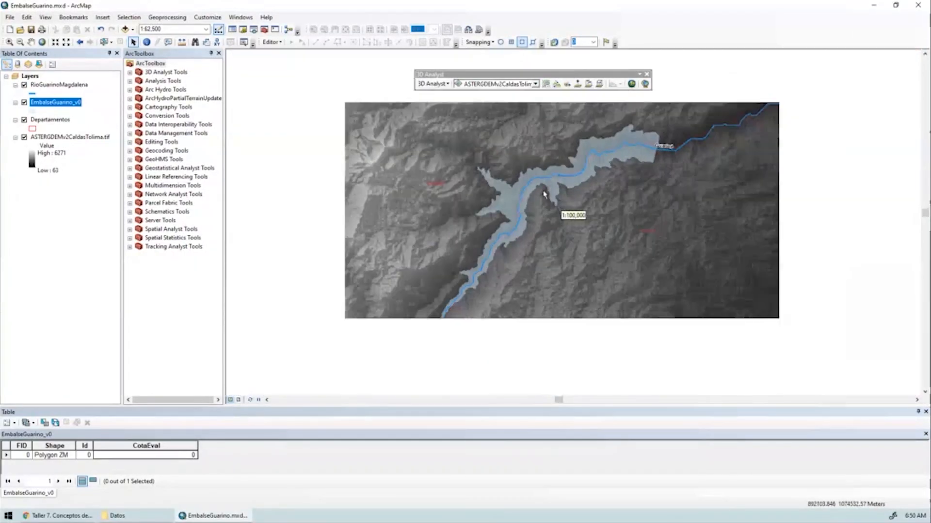
pyautogui.click(545, 84)
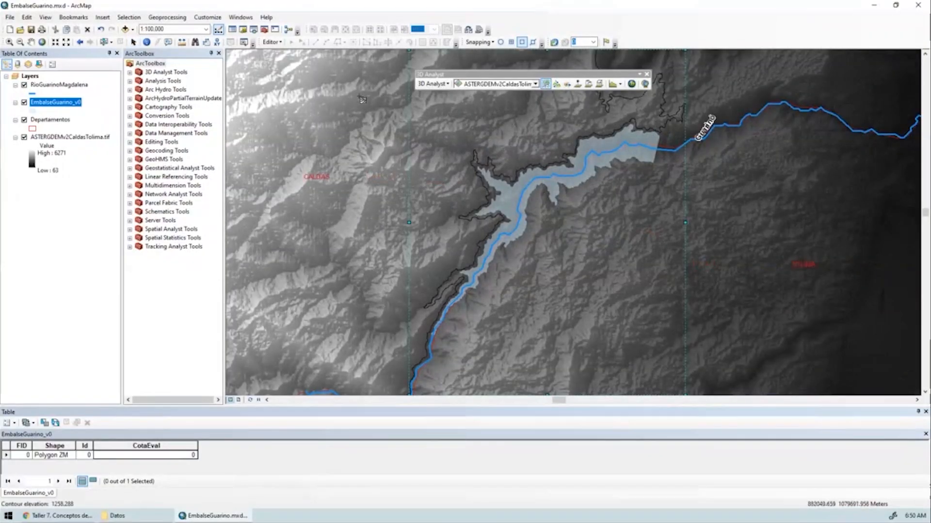
pyautogui.click(133, 42)
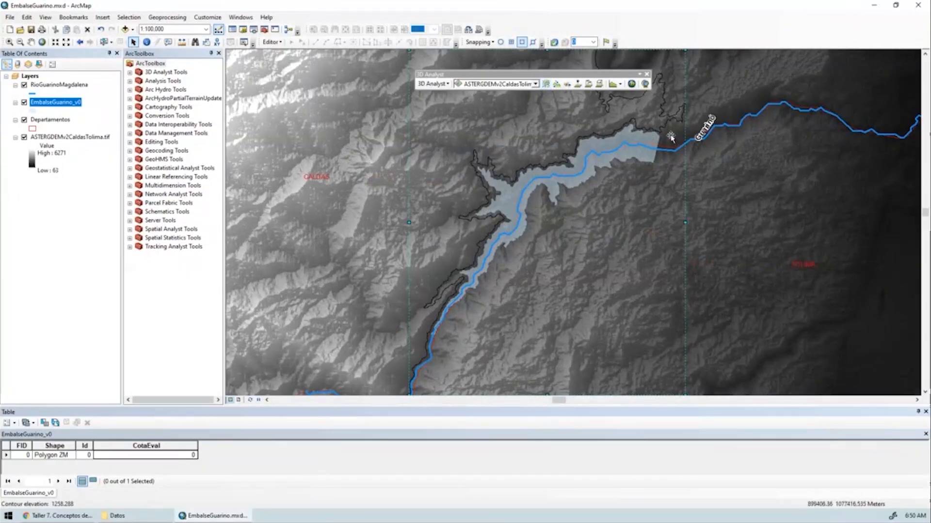
pyautogui.click(453, 329)
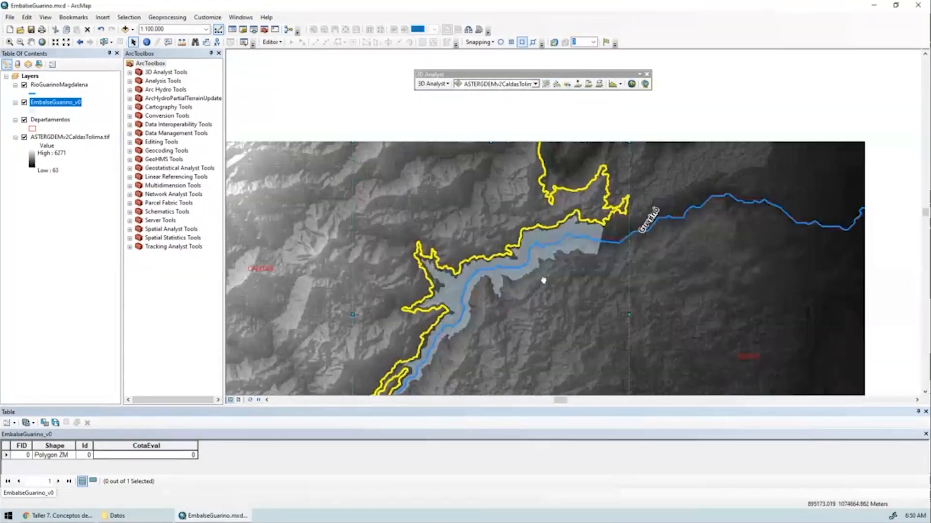
pyautogui.moveTo(577, 253); pyautogui.dragTo(552, 165)
pyautogui.moveTo(468, 187); pyautogui.dragTo(495, 72)
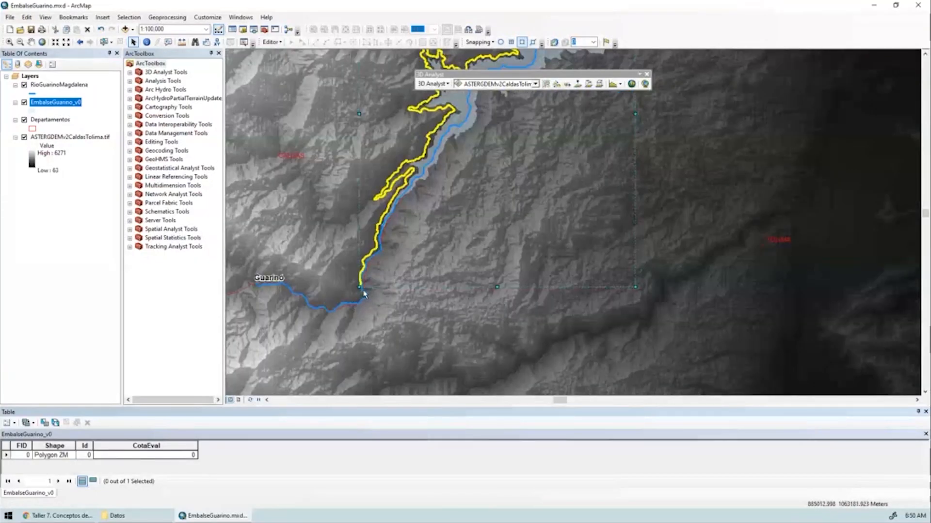
pyautogui.moveTo(456, 154); pyautogui.dragTo(435, 234)
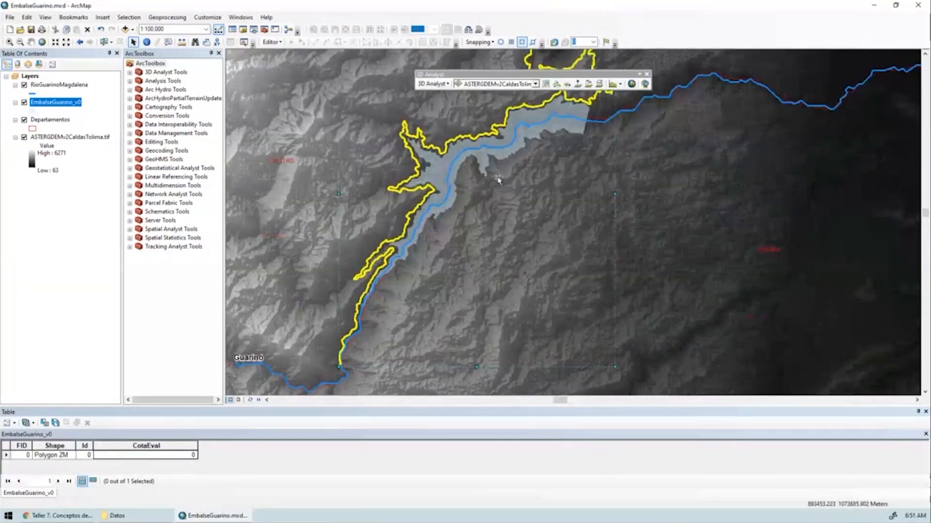
pyautogui.moveTo(588, 149); pyautogui.dragTo(582, 184)
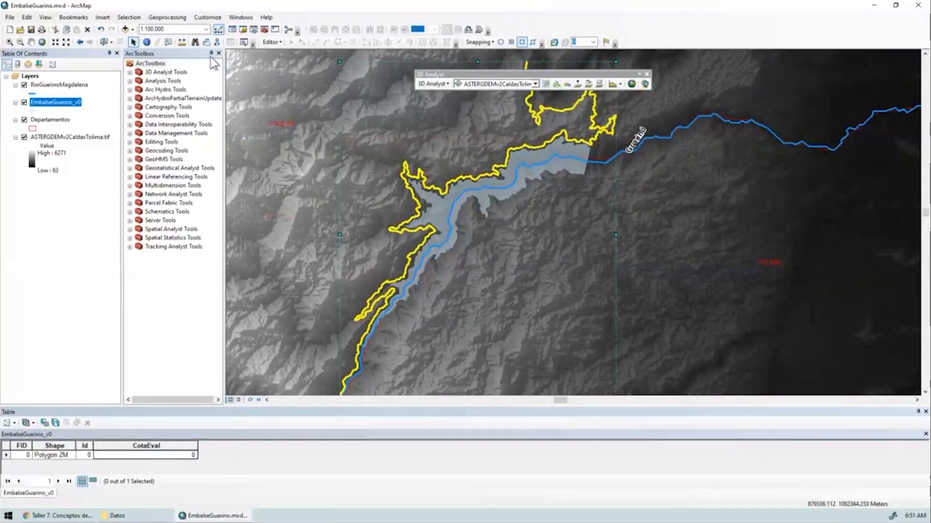
# Create a contour graphic from the elevation model at the dam's southern end and delete the earlier yellow contour
pyautogui.click(684, 167)
pyautogui.click(546, 84)
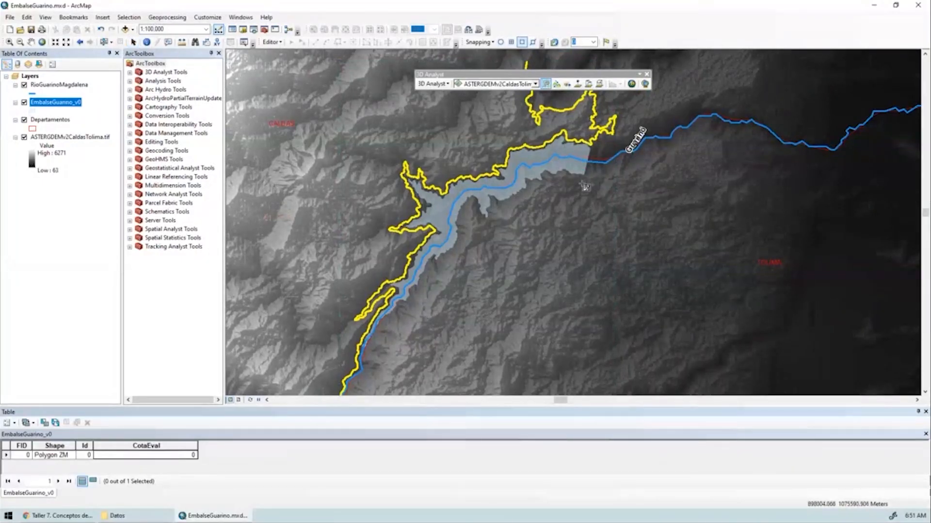
pyautogui.scroll(-2, 577, 206)
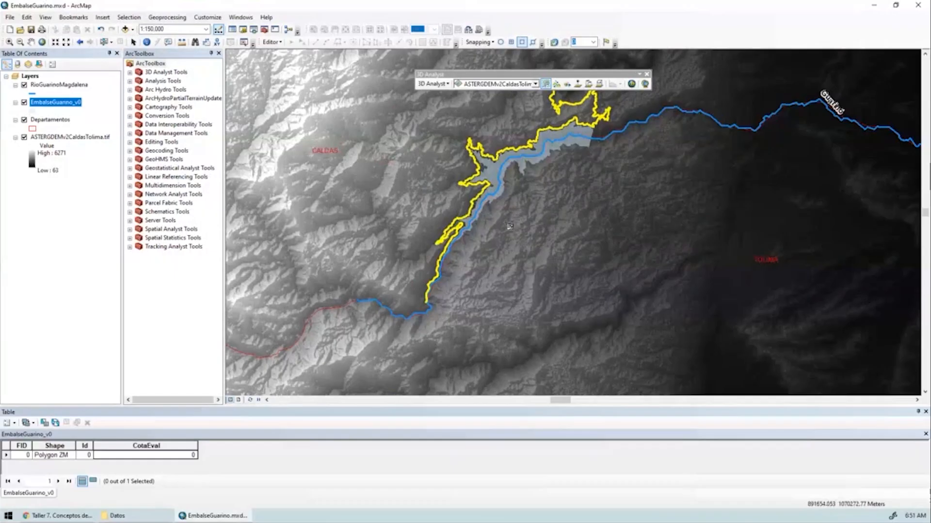
pyautogui.moveTo(477, 223); pyautogui.dragTo(508, 245)
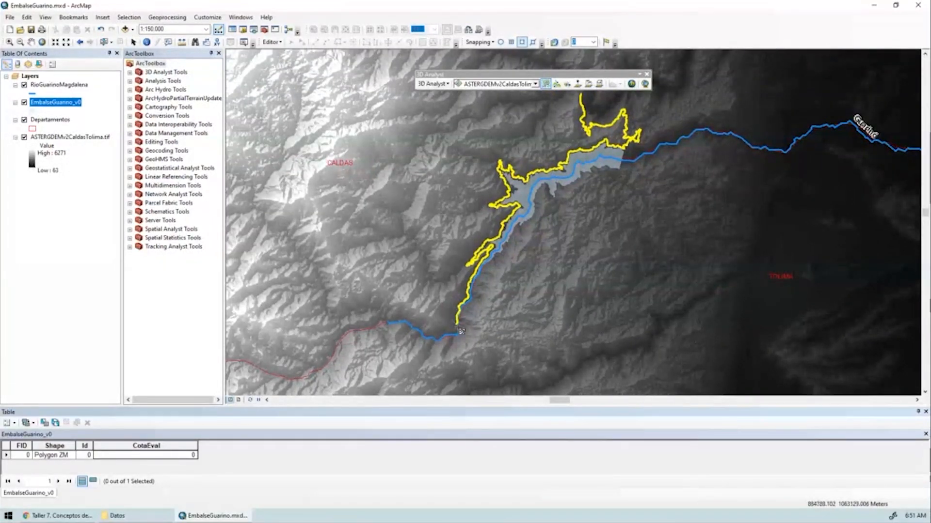
pyautogui.click(620, 177)
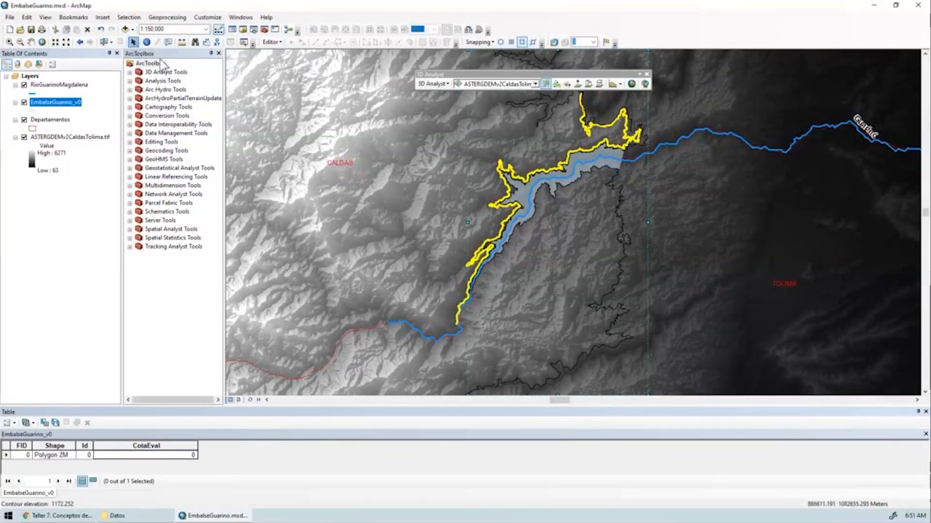
pyautogui.click(697, 188)
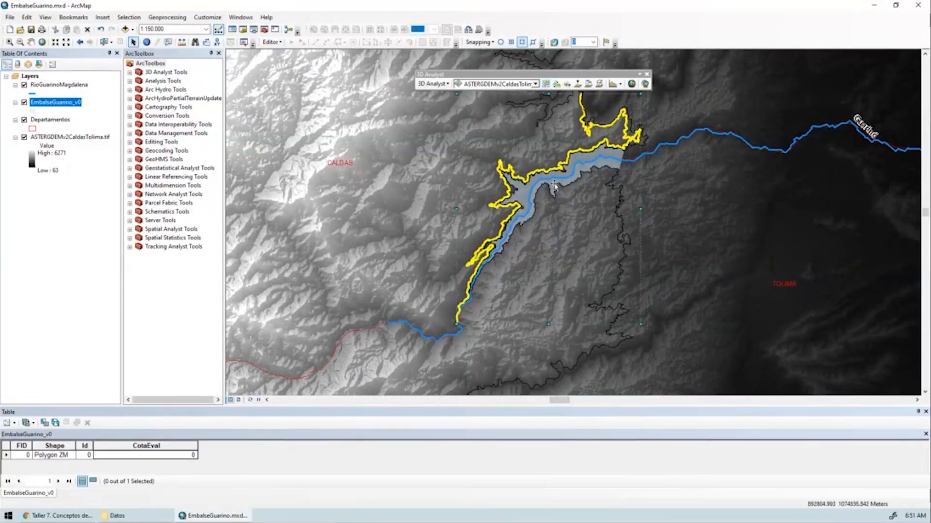
# Set the line colour of the contour started at the dam's southern end to yellow
pyautogui.click(619, 192)
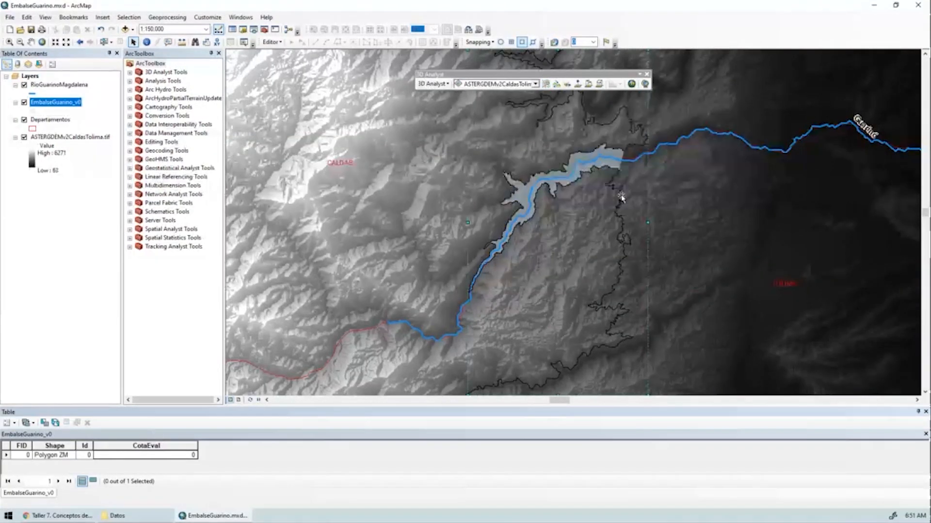
pyautogui.rightClick(597, 123)
pyautogui.click(630, 293)
pyautogui.click(436, 241)
pyautogui.click(427, 214)
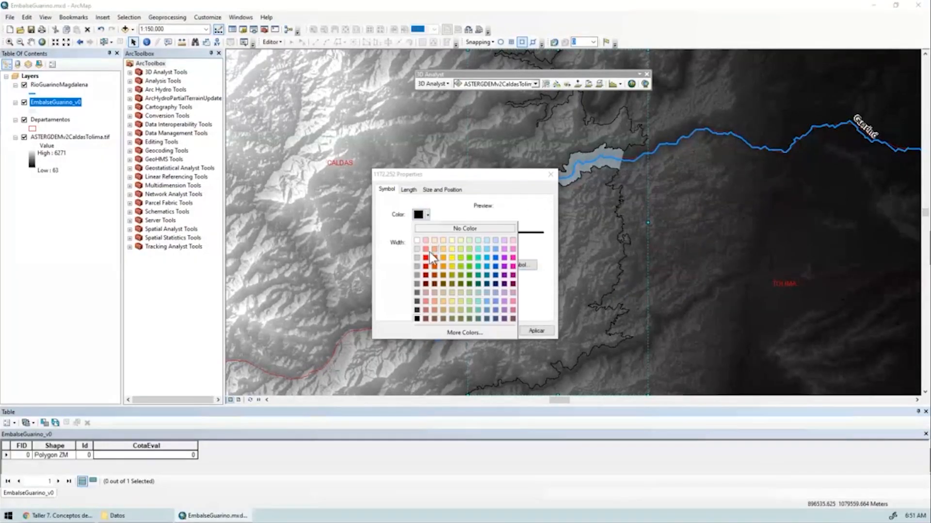
pyautogui.click(453, 257)
pyautogui.click(457, 331)
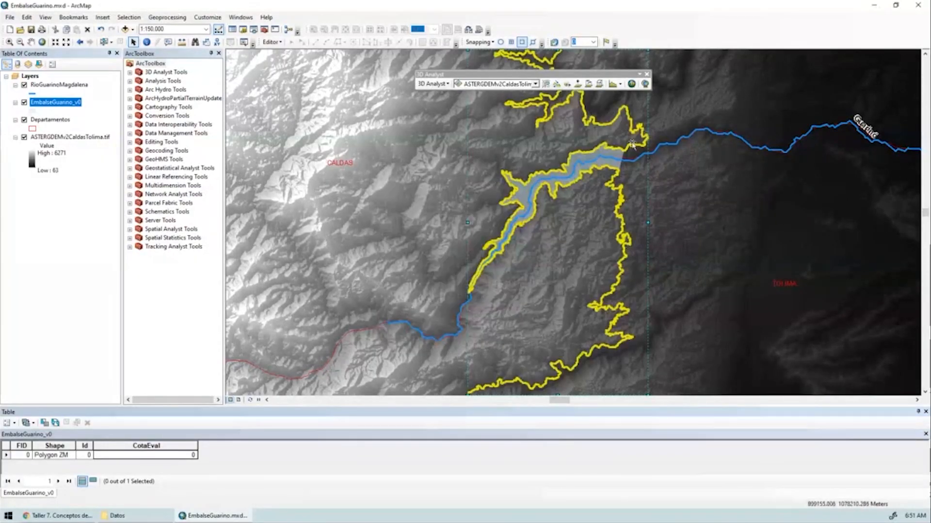
# Identify the elevation model's pixel values at several cells along the yellow contour beside the dam's northern end
pyautogui.scroll(-5, 631, 145)
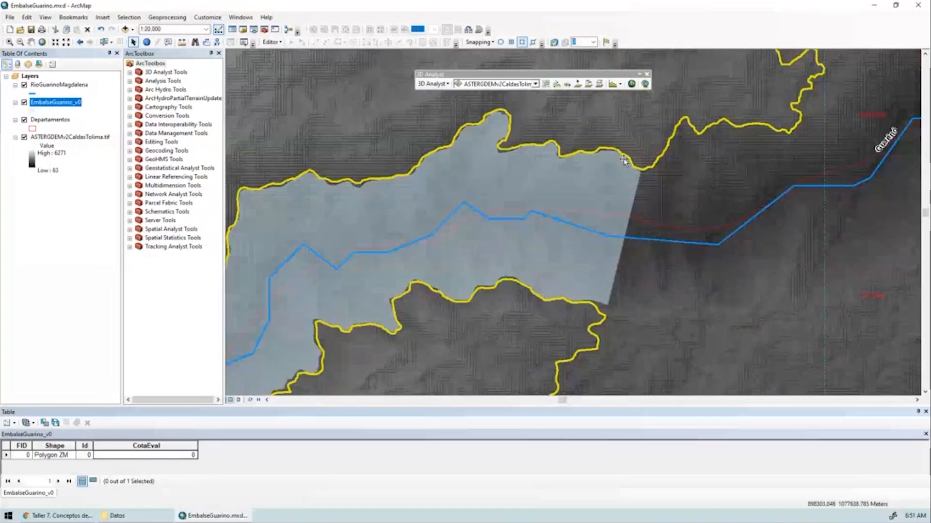
pyautogui.scroll(-2, 626, 161)
pyautogui.moveTo(674, 196); pyautogui.dragTo(596, 204)
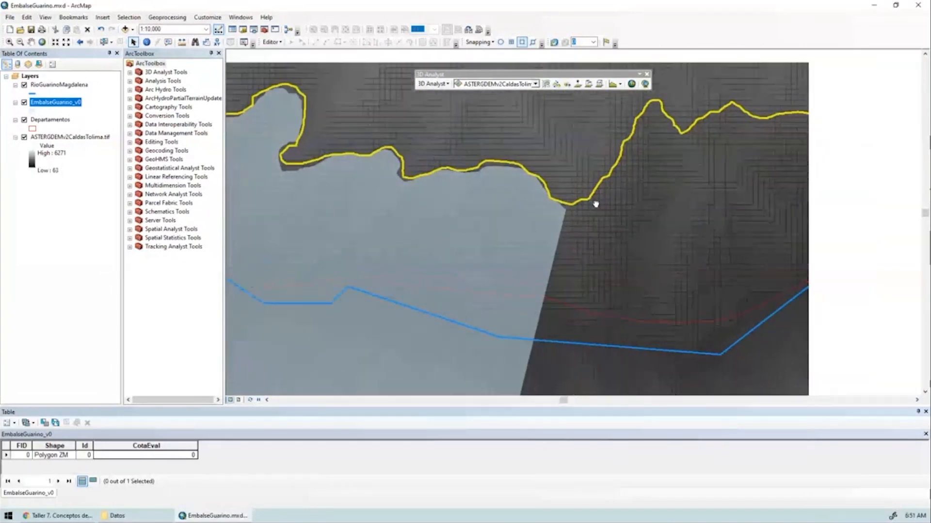
pyautogui.scroll(-3, 597, 175)
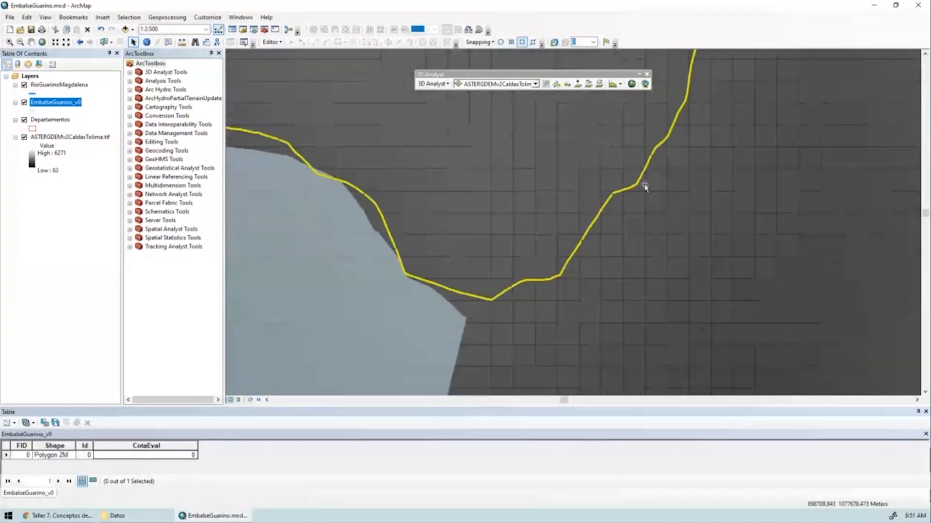
pyautogui.scroll(-1, 645, 186)
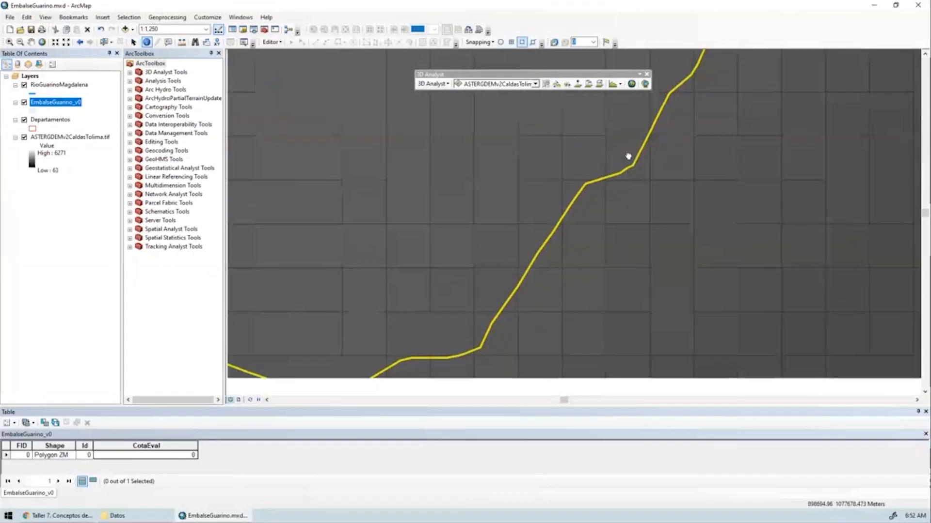
pyautogui.click(539, 209)
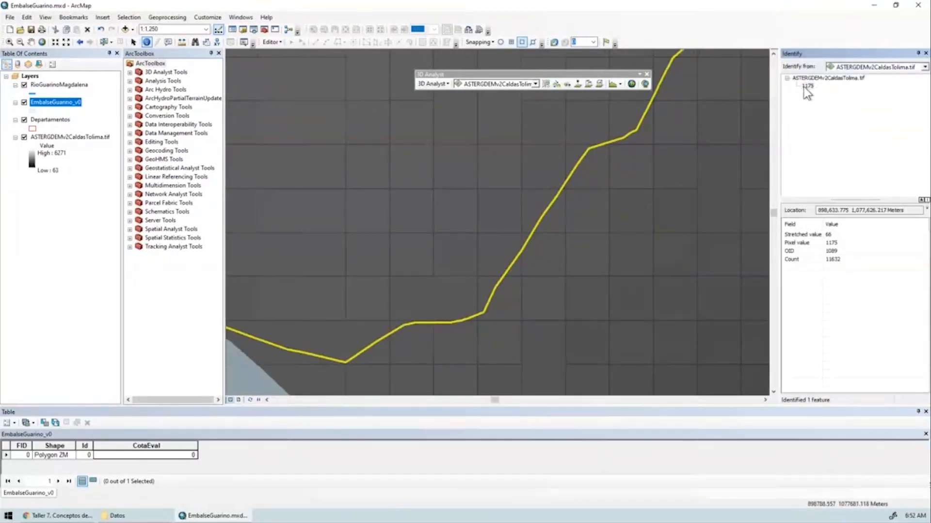
pyautogui.click(494, 293)
pyautogui.click(505, 252)
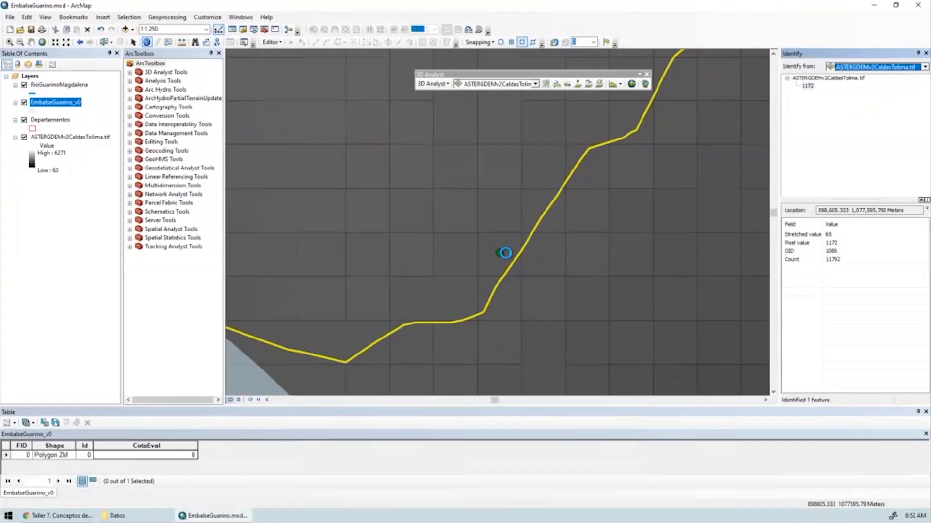
pyautogui.click(417, 335)
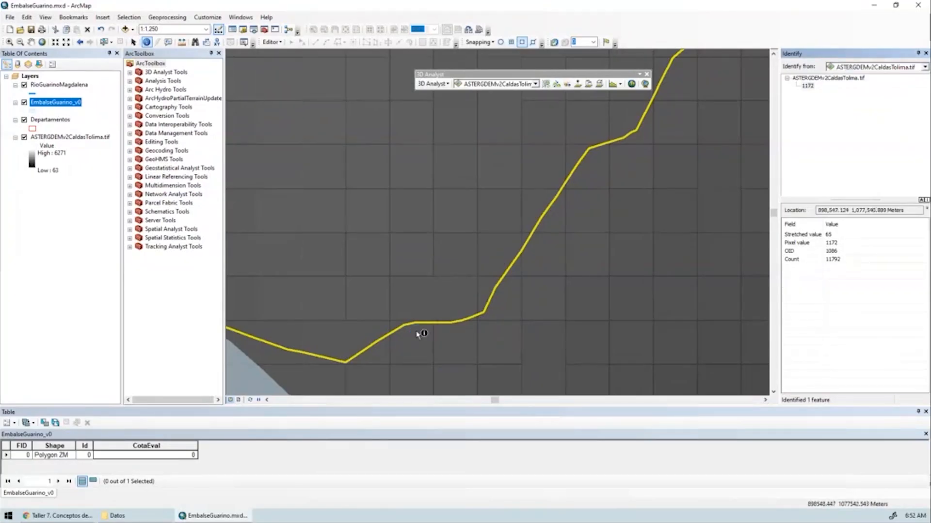
pyautogui.click(367, 344)
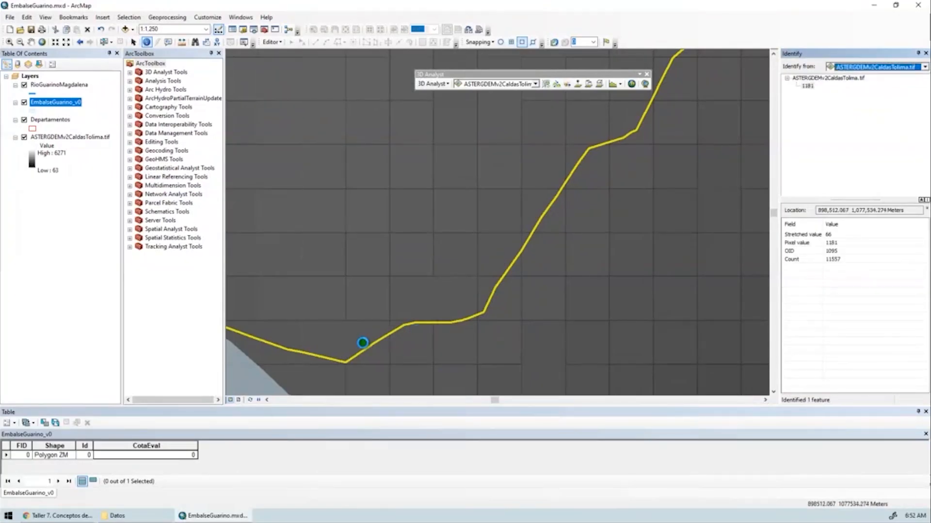
pyautogui.click(407, 345)
# Examine how the yellow contour follows the reservoir outline from the dam edge to its upstream end
pyautogui.scroll(5, 544, 246)
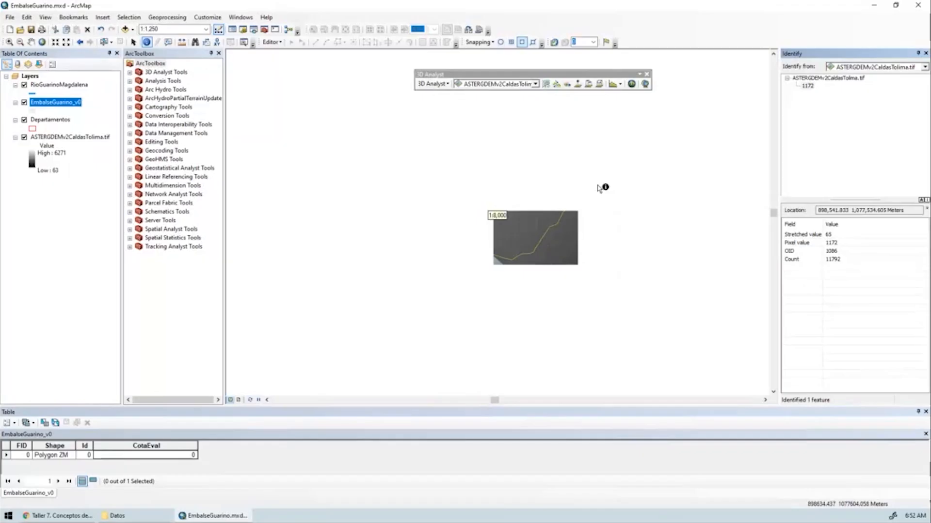
pyautogui.scroll(6, 504, 223)
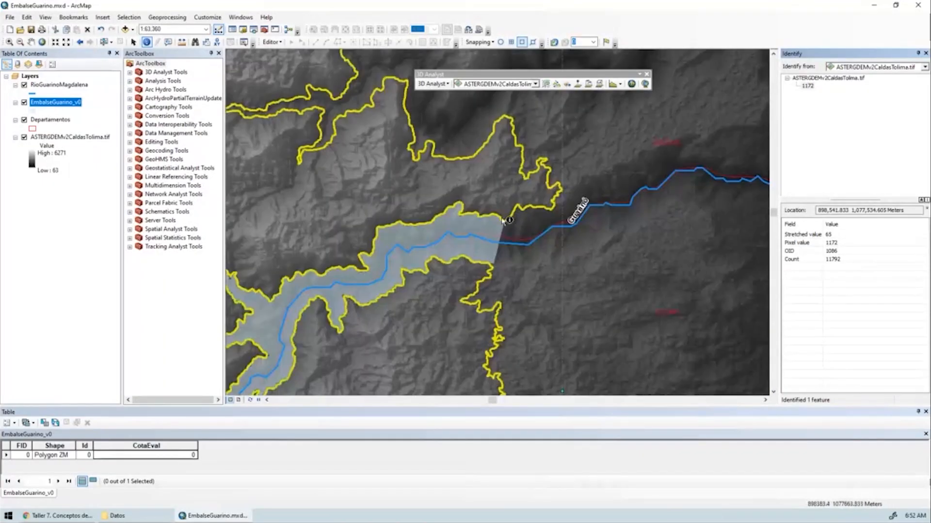
pyautogui.scroll(1, 538, 208)
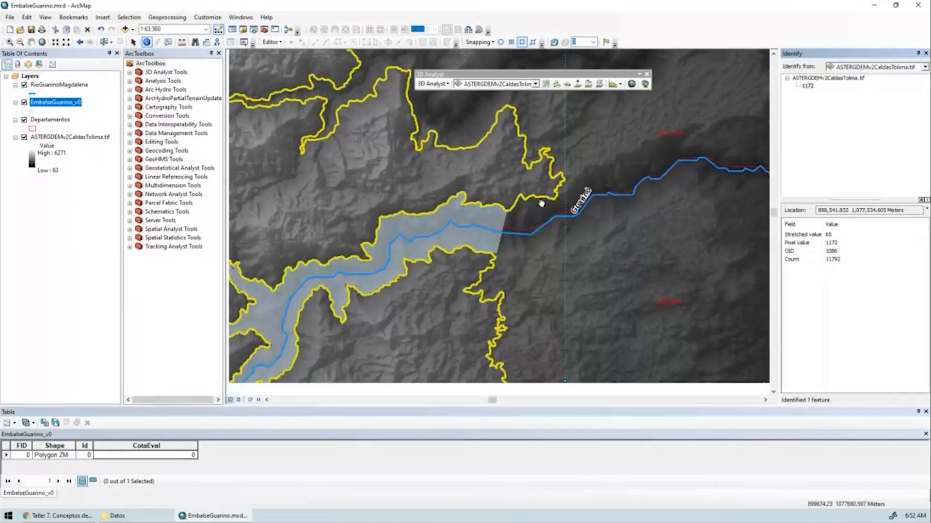
pyautogui.scroll(-1, 528, 247)
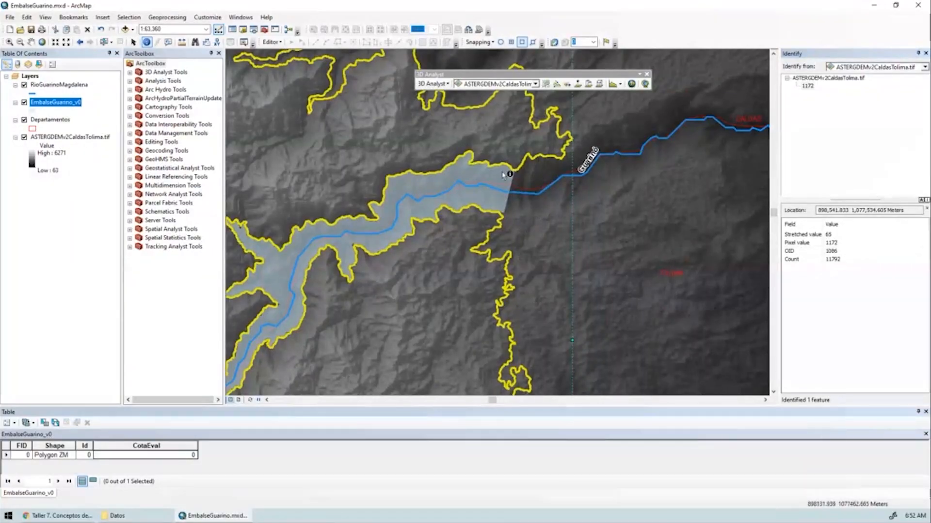
pyautogui.scroll(-2, 506, 174)
pyautogui.scroll(3, 579, 227)
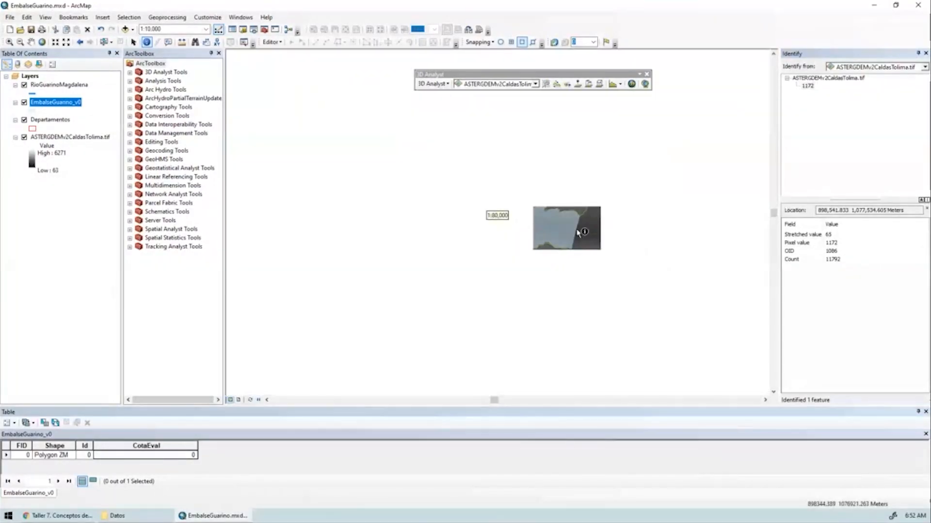
pyautogui.scroll(2, 570, 231)
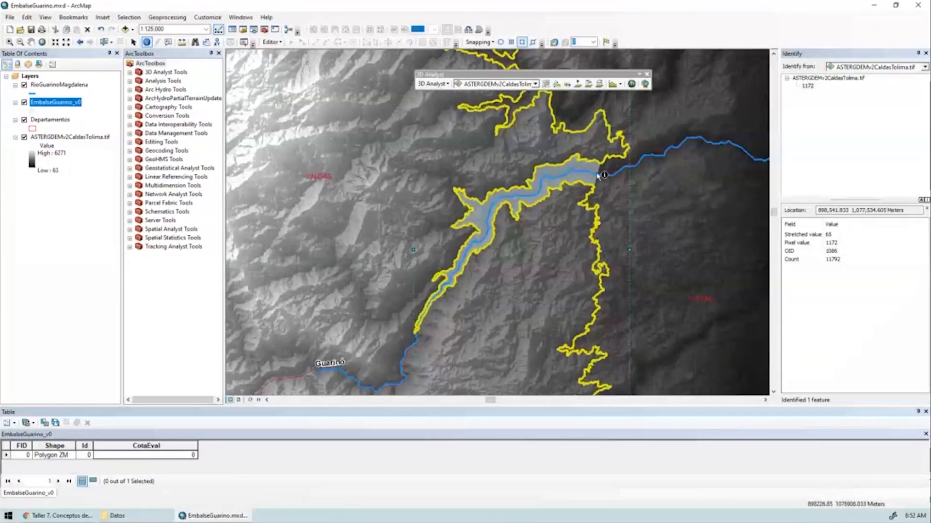
pyautogui.scroll(-5, 599, 175)
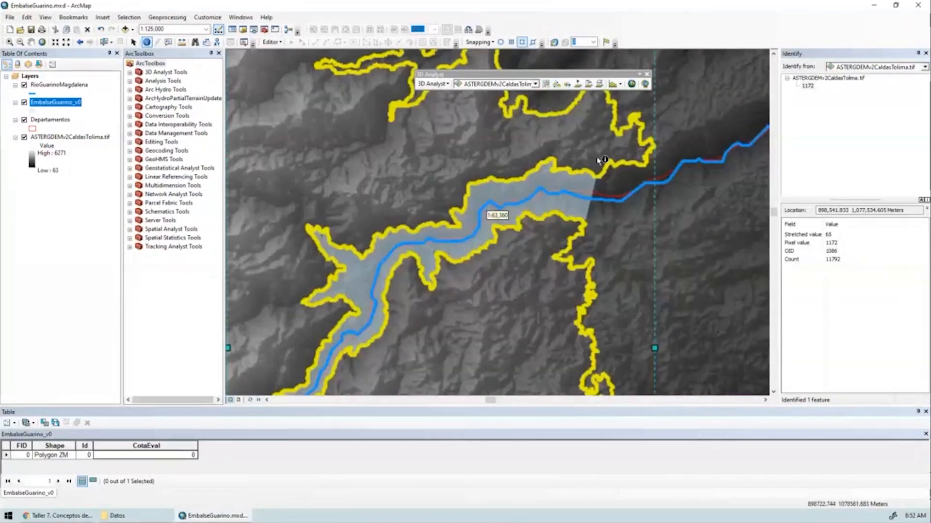
# Measure the planar distance across the reservoir along the dam edge, from its southern end to its northern end
pyautogui.click(182, 42)
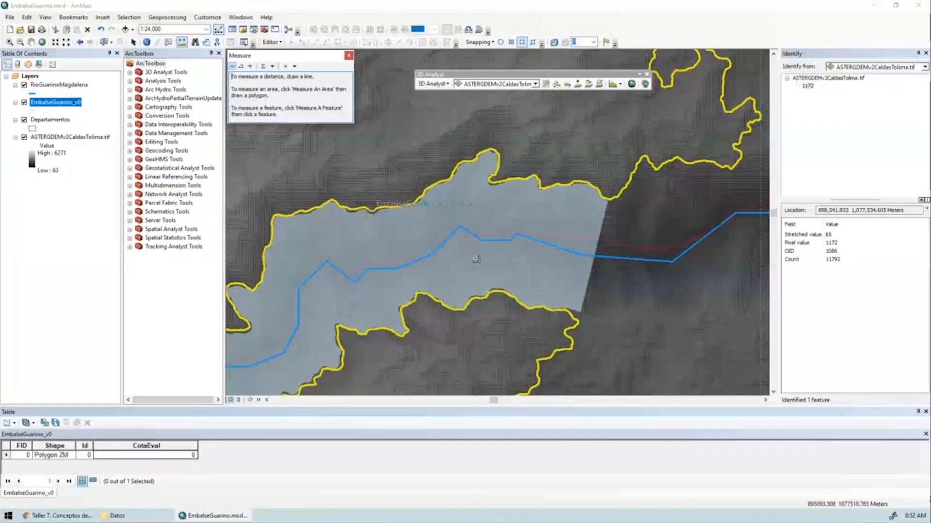
pyautogui.click(580, 314)
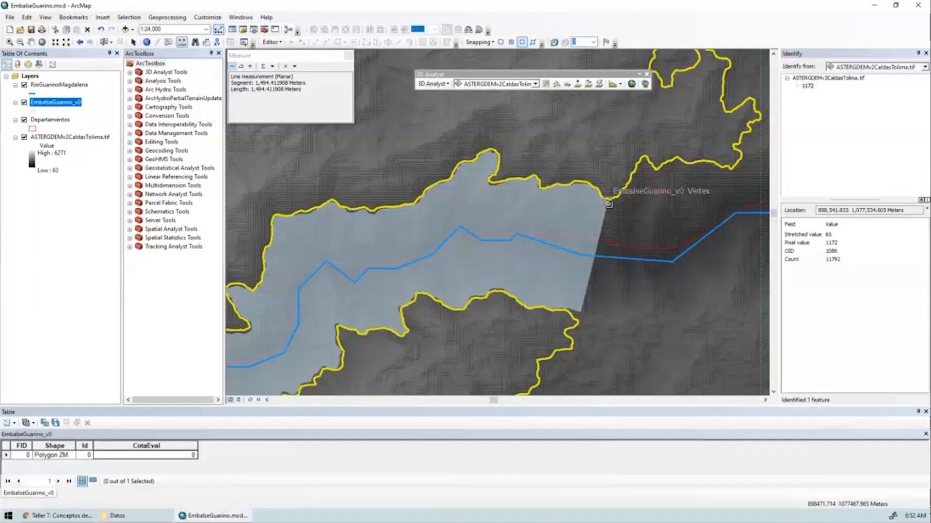
pyautogui.scroll(2, 630, 229)
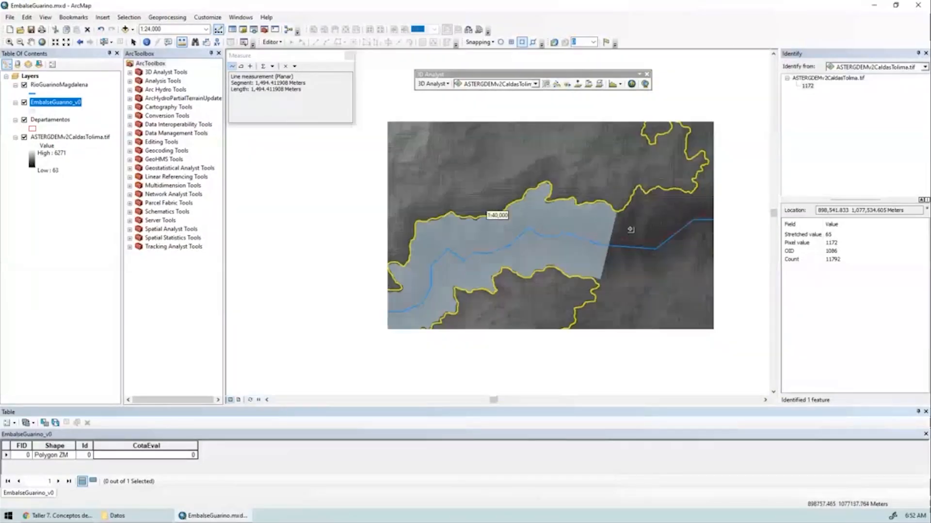
pyautogui.scroll(2, 630, 229)
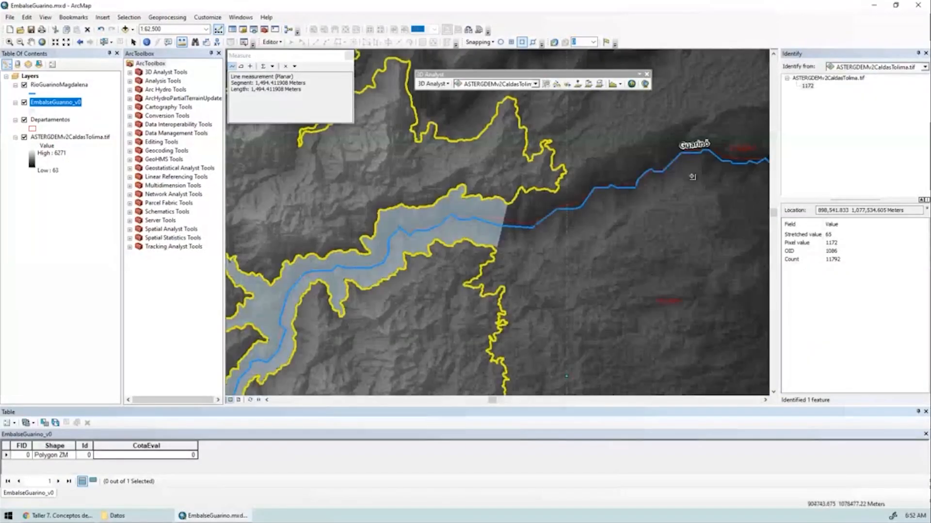
# Measure the reservoir's width upstream of the dam, from beside the narrow southern inlet straight across to the northern bank
pyautogui.moveTo(443, 256); pyautogui.dragTo(561, 208)
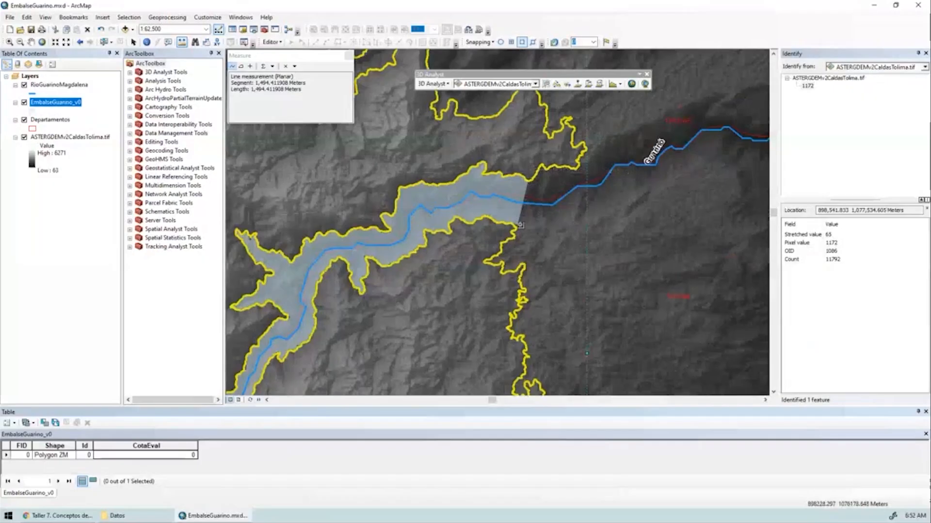
pyautogui.moveTo(485, 245); pyautogui.dragTo(562, 195)
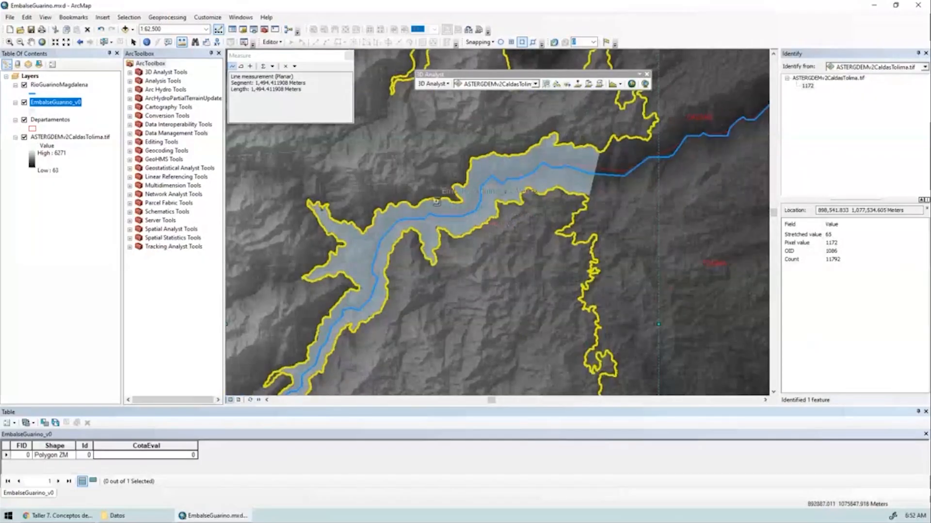
pyautogui.scroll(3, 439, 227)
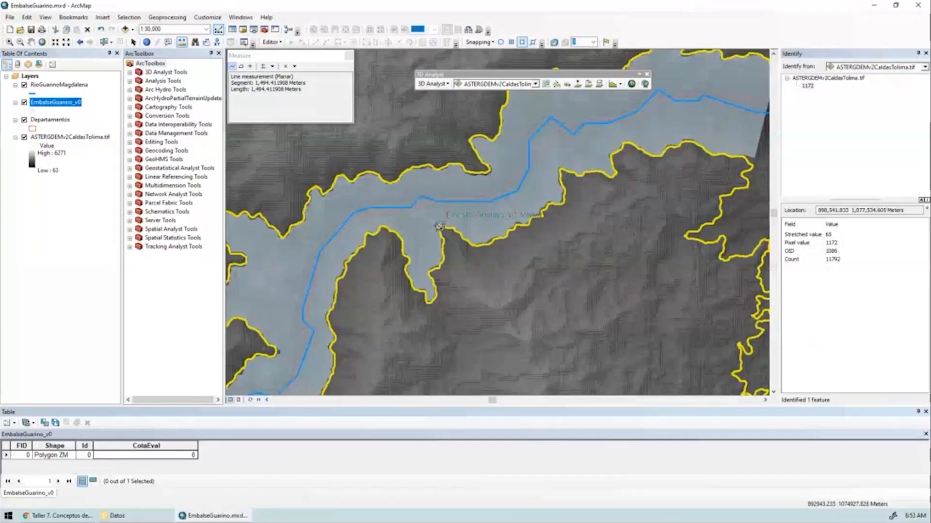
pyautogui.click(438, 226)
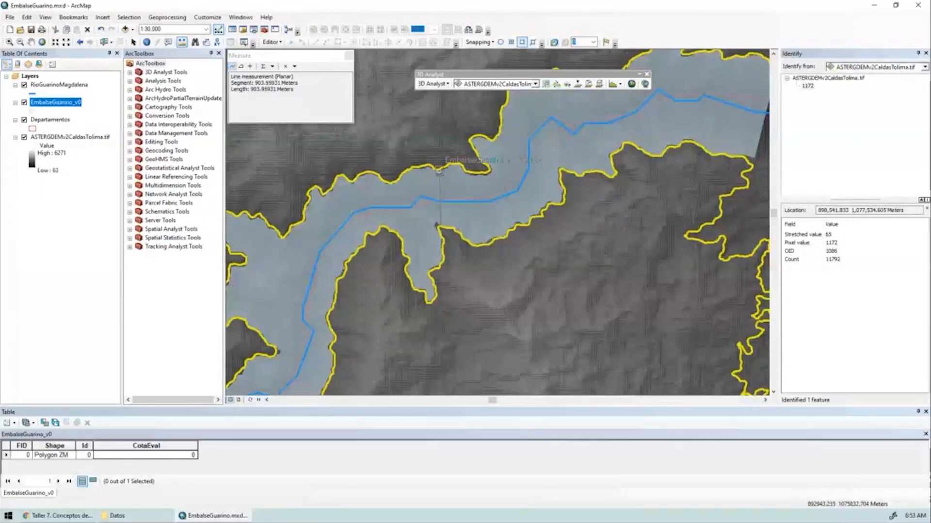
pyautogui.scroll(-8, 439, 171)
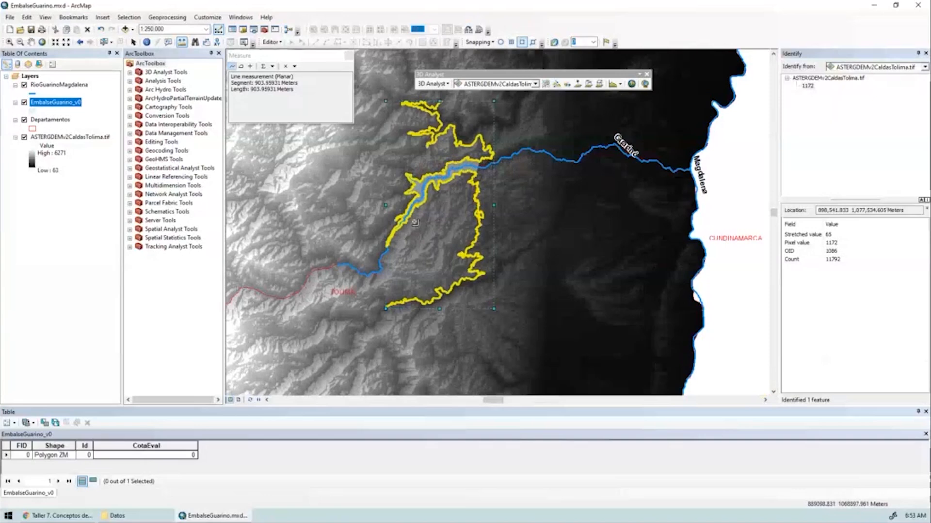
pyautogui.scroll(4, 453, 186)
# Delete the yellow contour graphic that surrounds the reservoir
pyautogui.click(133, 42)
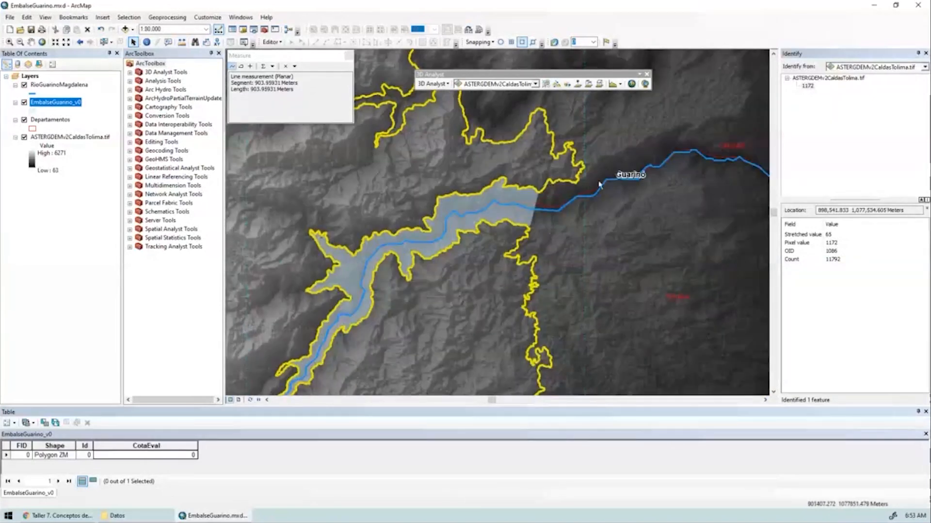
pyautogui.rightClick(577, 168)
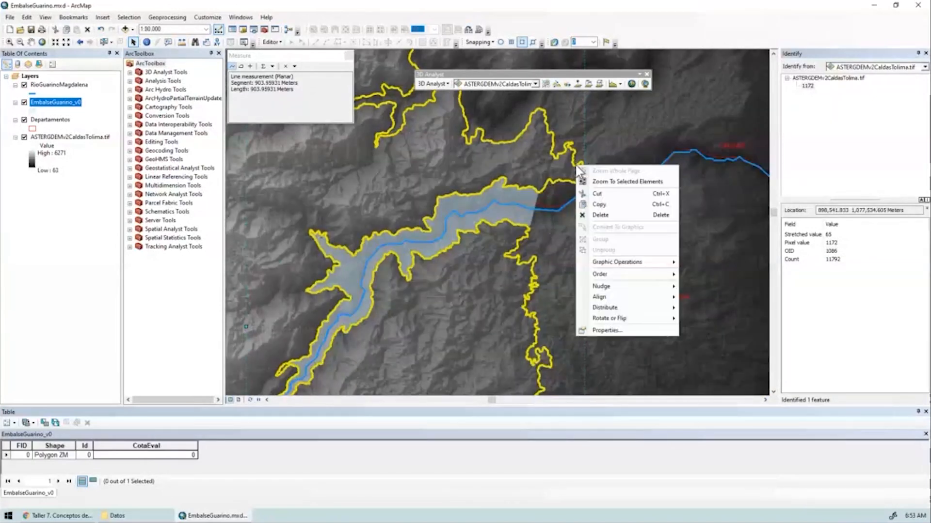
pyautogui.click(607, 156)
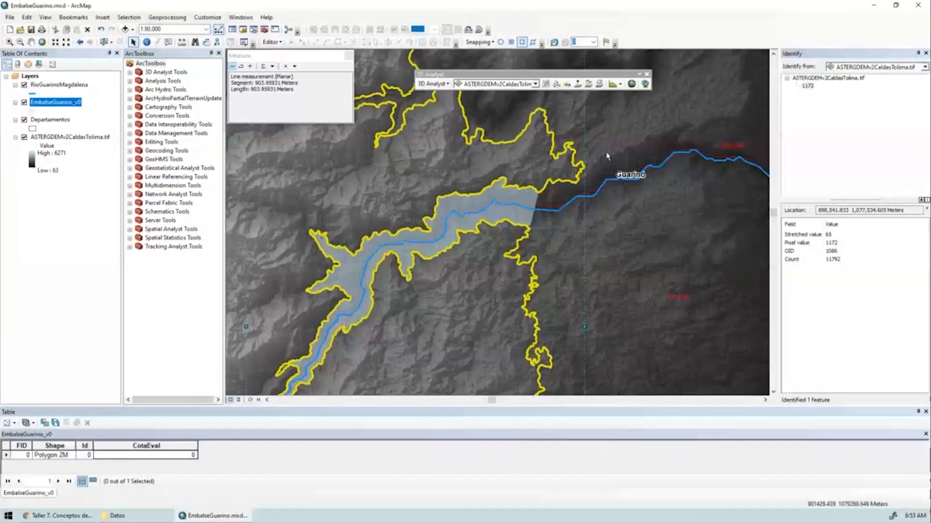
pyautogui.click(561, 159)
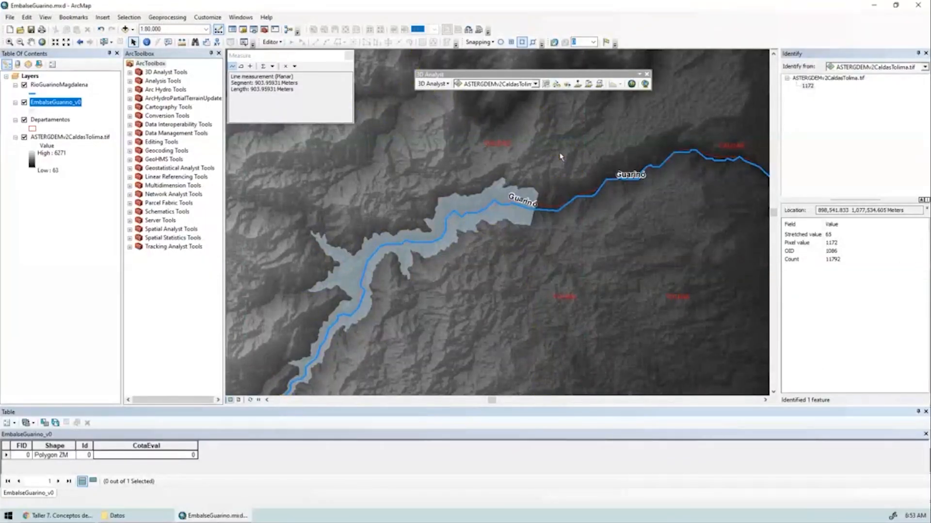
# Open the Zonal Statistics as Table tool from the Zonal toolset of Spatial Analyst Tools
pyautogui.scroll(-2, 558, 146)
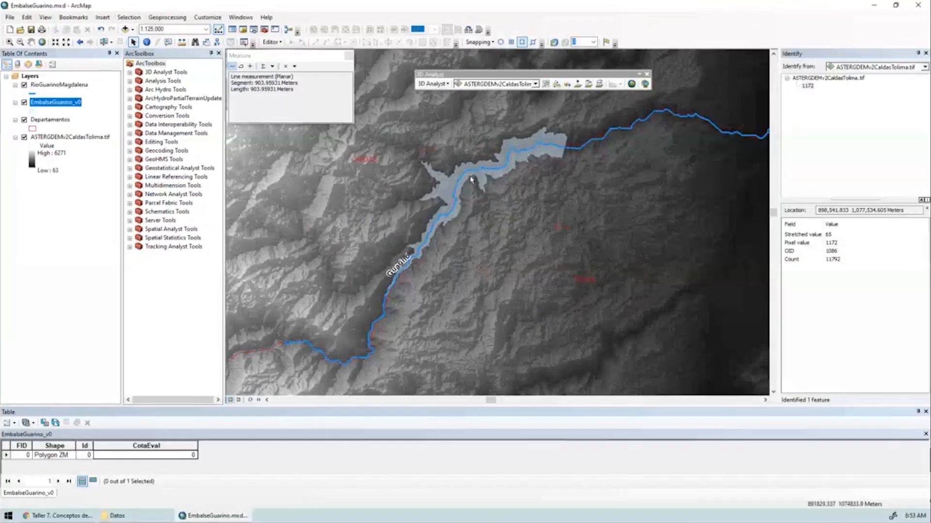
pyautogui.scroll(2, 557, 206)
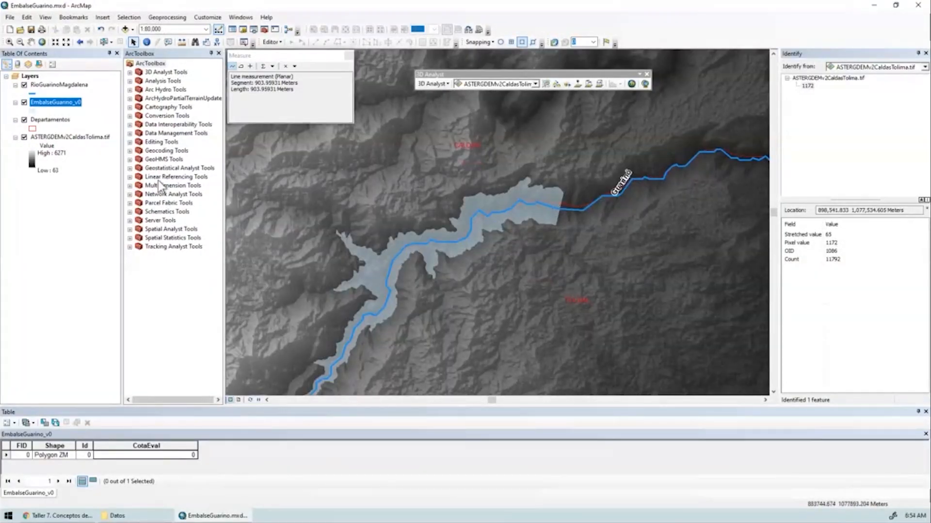
pyautogui.doubleClick(170, 238)
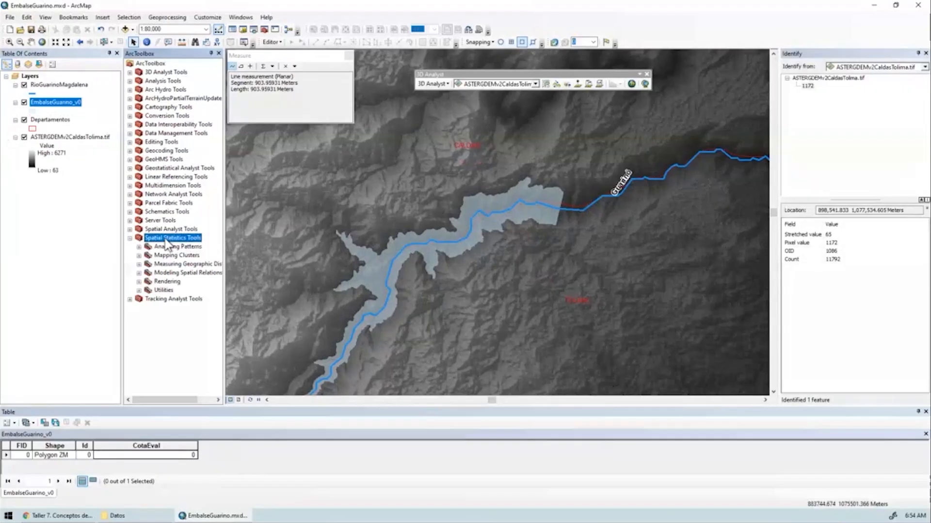
pyautogui.doubleClick(166, 239)
pyautogui.doubleClick(169, 228)
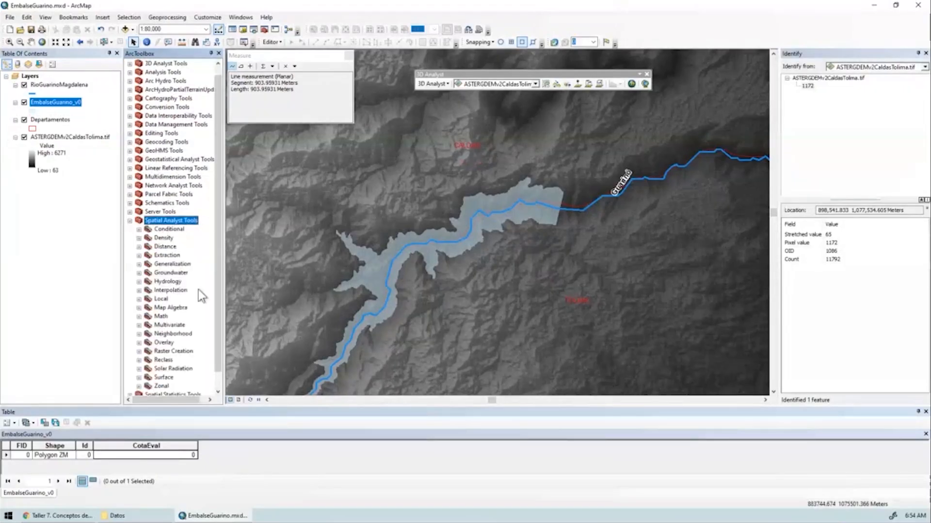
pyautogui.scroll(-1, 190, 372)
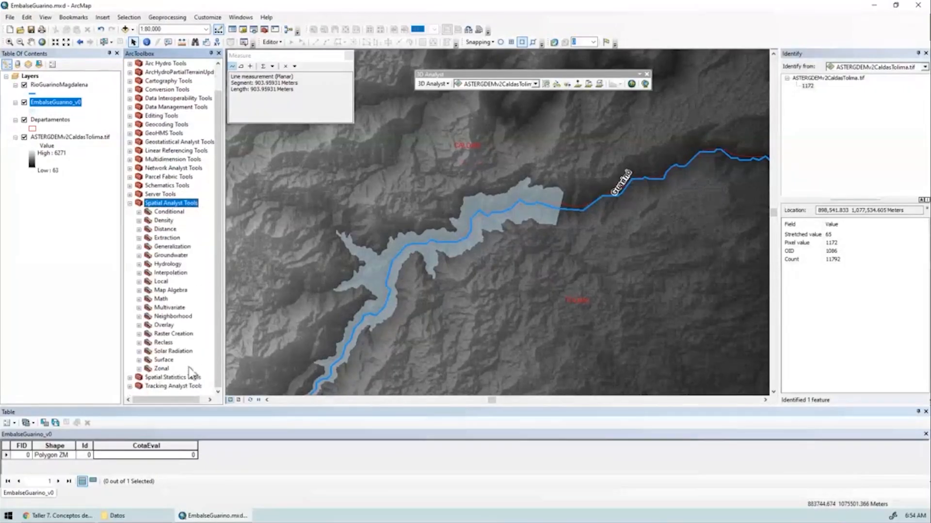
pyautogui.doubleClick(162, 370)
pyautogui.scroll(-2, 194, 383)
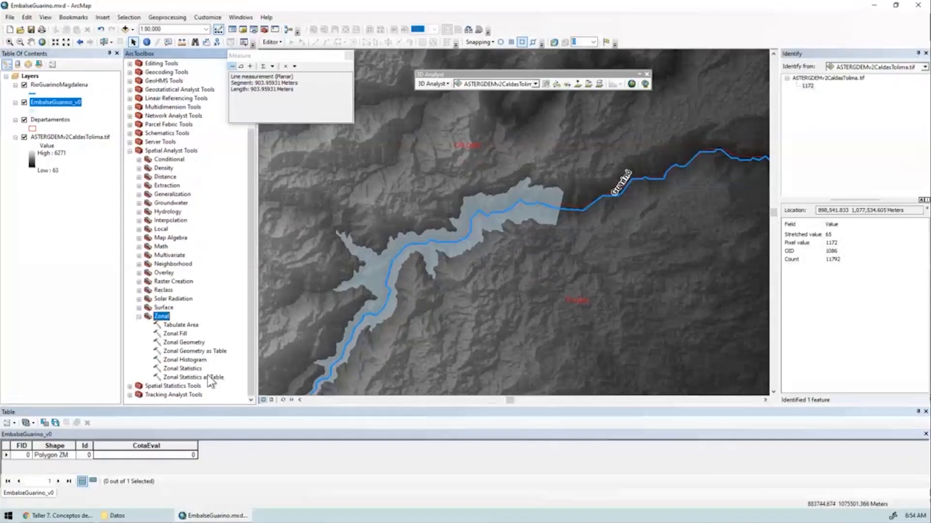
pyautogui.click(194, 377)
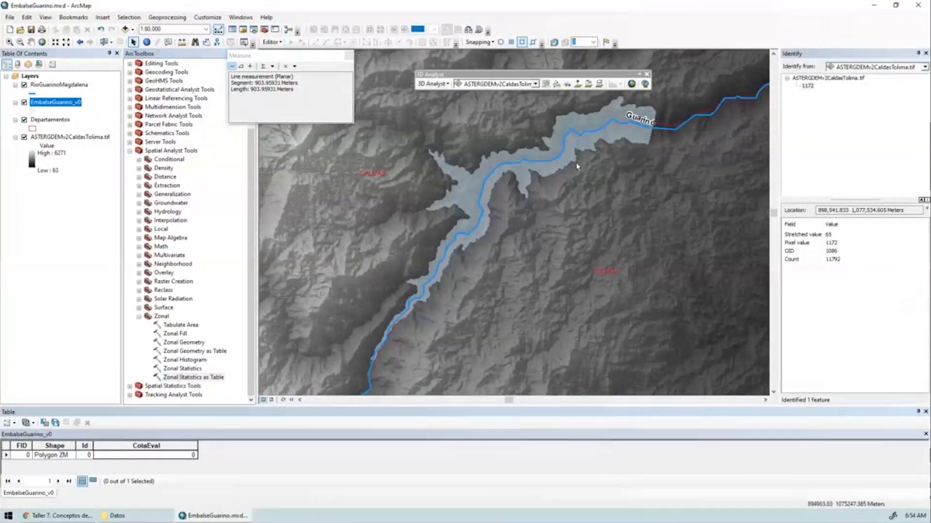
pyautogui.doubleClick(192, 377)
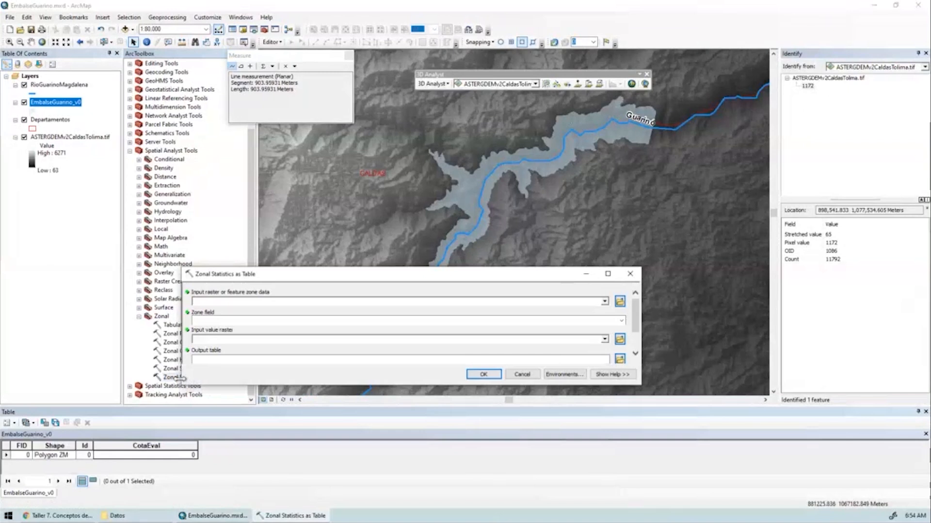
# Set EmbalseGuarino_v0 as the feature zone data for the zonal statistics
pyautogui.moveTo(320, 266); pyautogui.dragTo(458, 207)
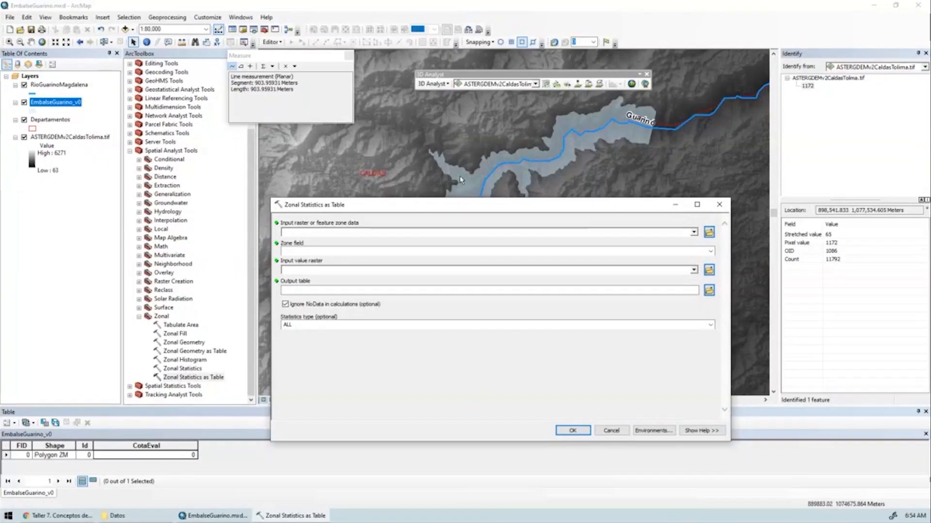
pyautogui.click(694, 232)
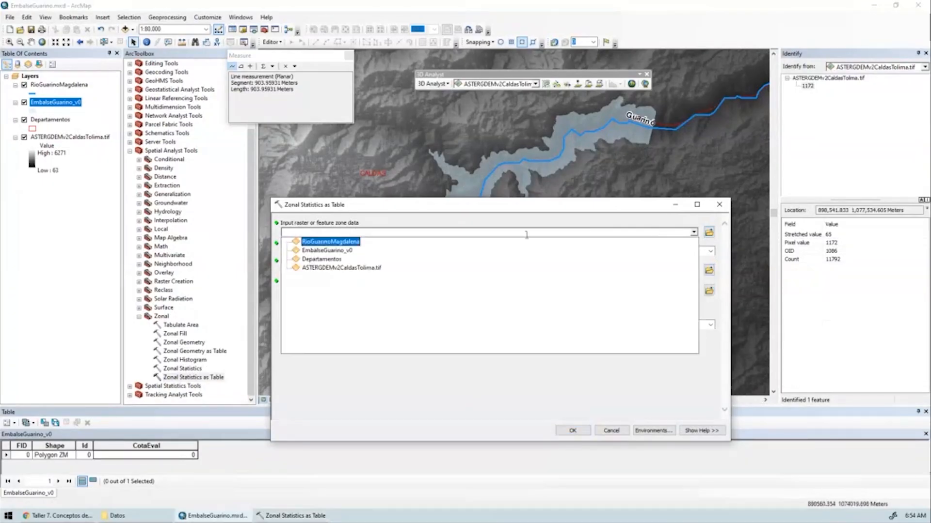
pyautogui.click(338, 250)
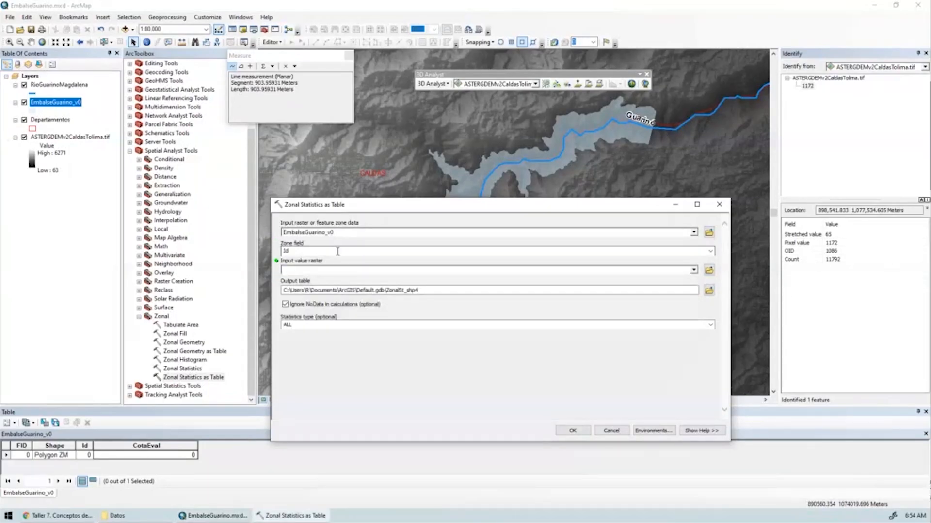
# Try a definition query on the EmbalseGuarino_v0 layer that keeps only the feature with "FID" = 0
pyautogui.rightClick(67, 105)
pyautogui.click(92, 334)
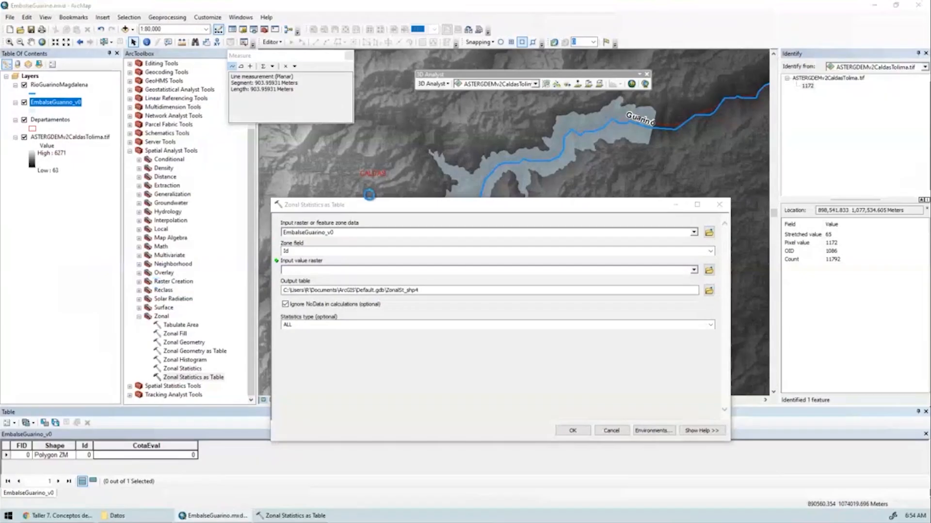
pyautogui.click(479, 150)
pyautogui.click(353, 266)
pyautogui.doubleClick(389, 166)
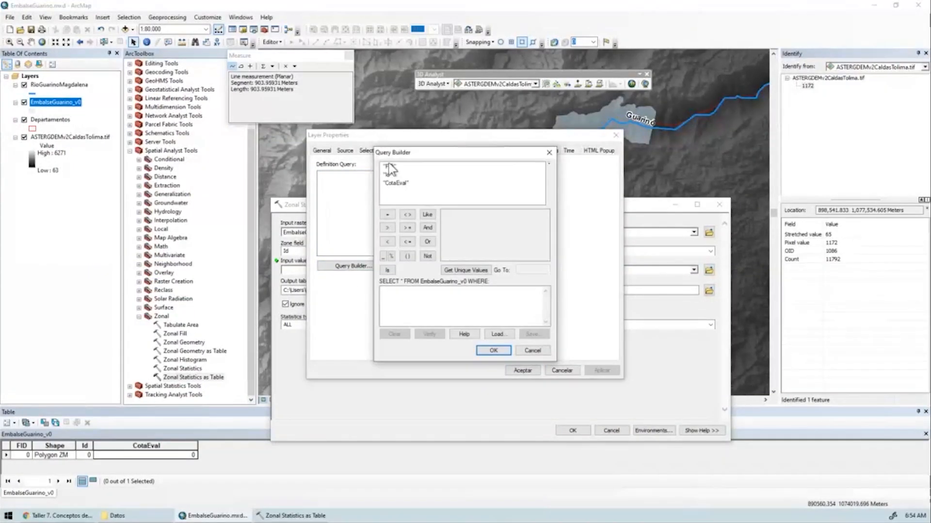
pyautogui.click(391, 217)
pyautogui.click(476, 269)
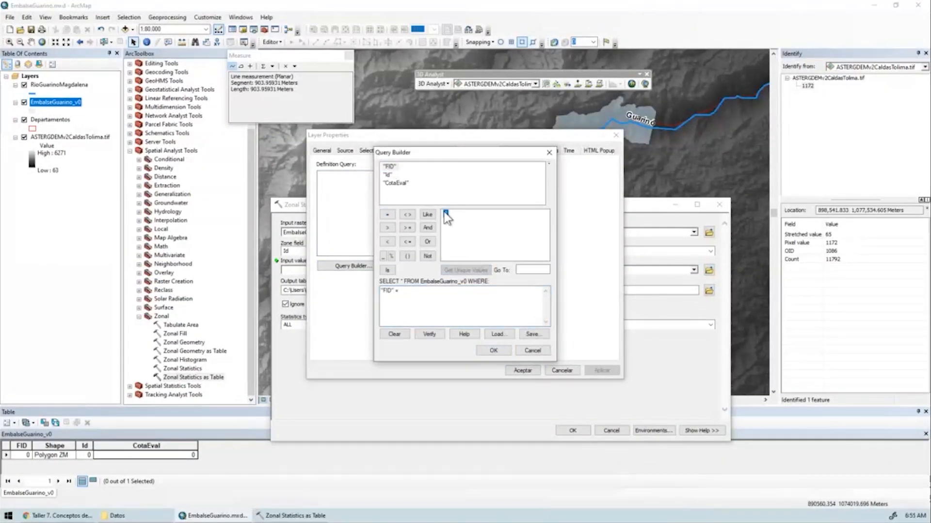
pyautogui.doubleClick(445, 214)
pyautogui.click(491, 350)
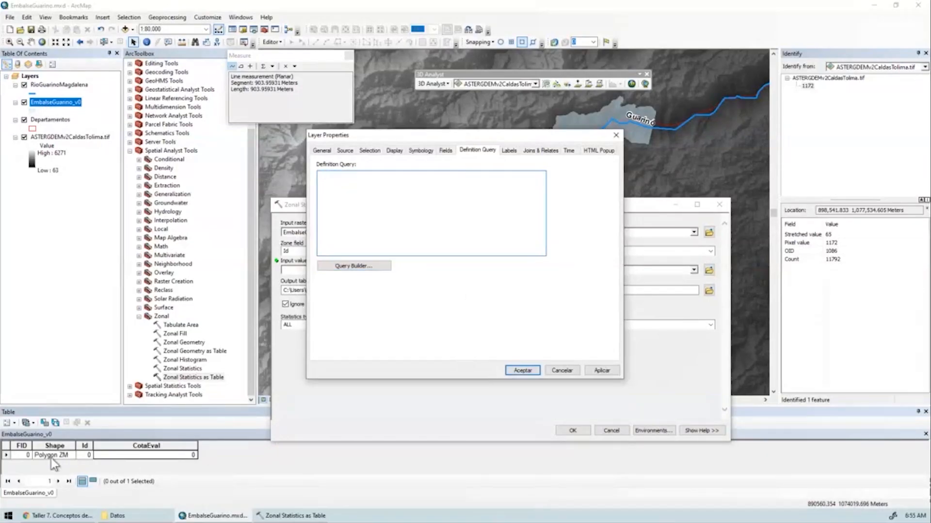
pyautogui.click(128, 457)
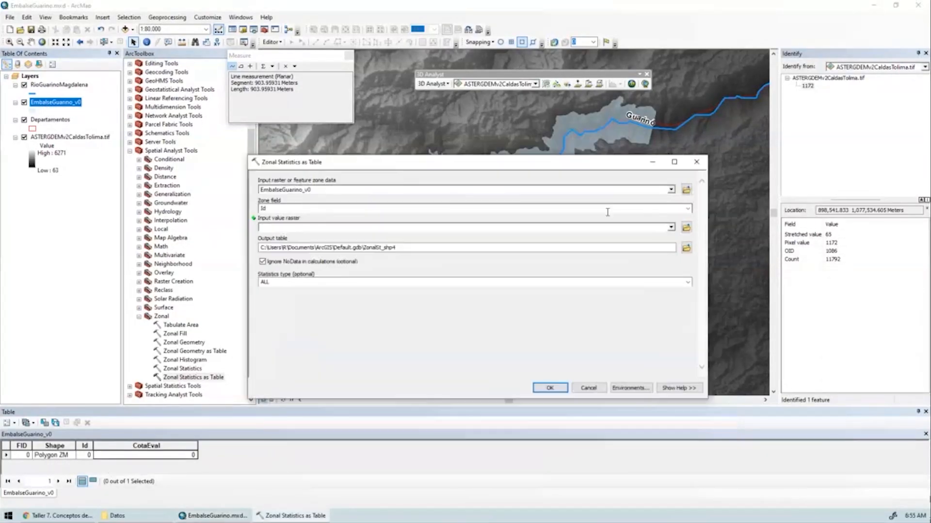
# Choose Id as the zone field and ASTERGDEMv2CaldasTolima.tif as the value raster for the zonal statistics
pyautogui.click(688, 208)
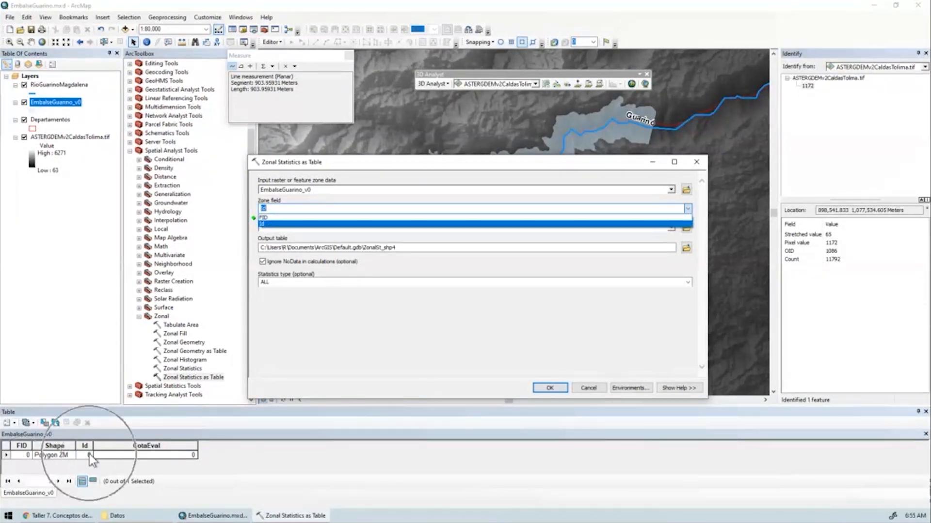
pyautogui.click(269, 222)
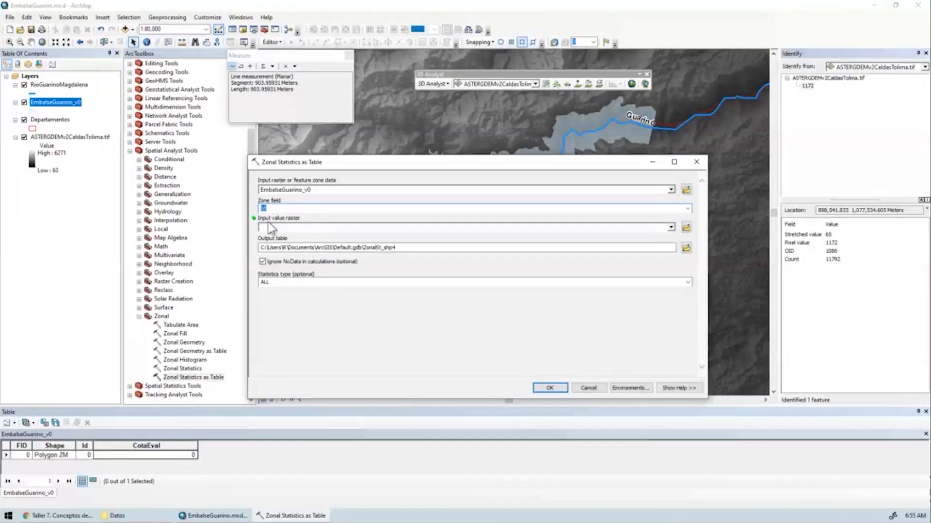
pyautogui.click(671, 228)
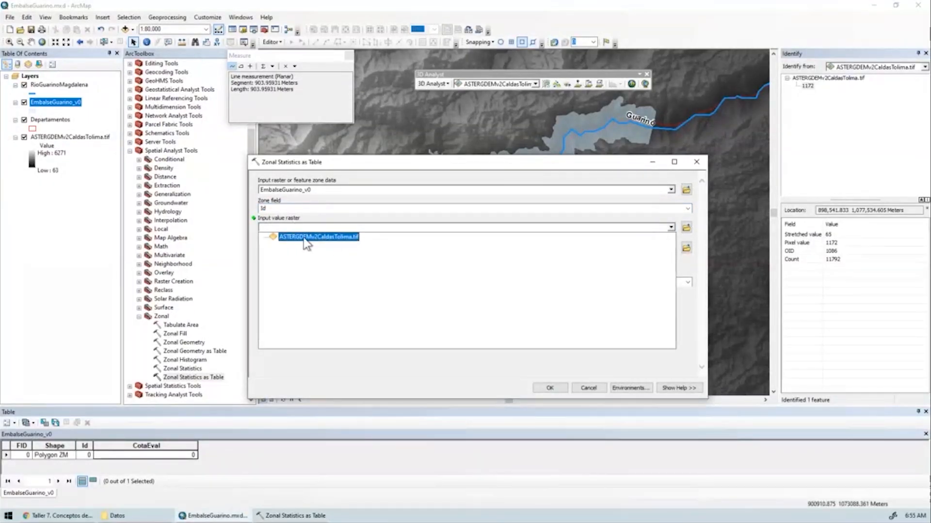
pyautogui.click(304, 238)
# Set the output table of the zonal statistics to EstZonalTerrenoEmbalse.dbf in the C:\TSIG\Taller7\Output folder
pyautogui.click(686, 247)
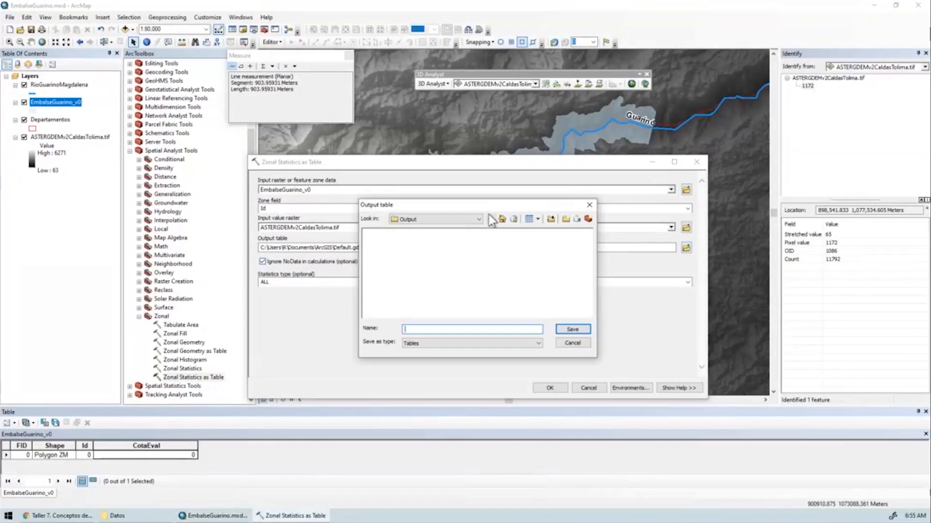
pyautogui.click(464, 219)
pyautogui.click(479, 245)
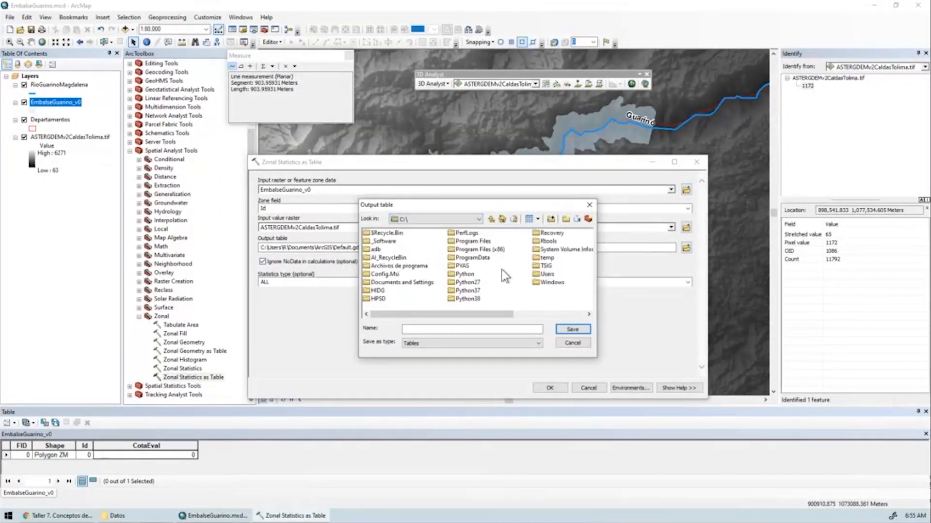
pyautogui.doubleClick(501, 269)
pyautogui.doubleClick(388, 297)
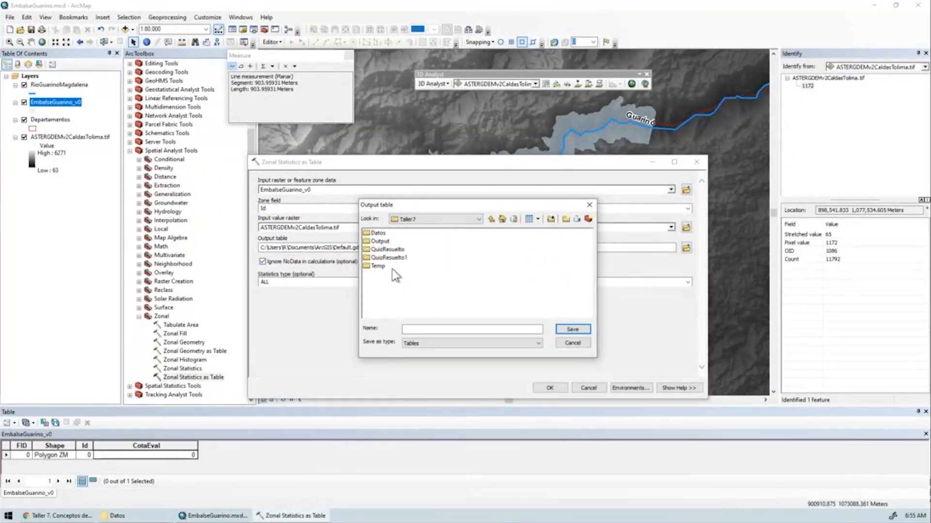
pyautogui.doubleClick(381, 241)
pyautogui.click(442, 328)
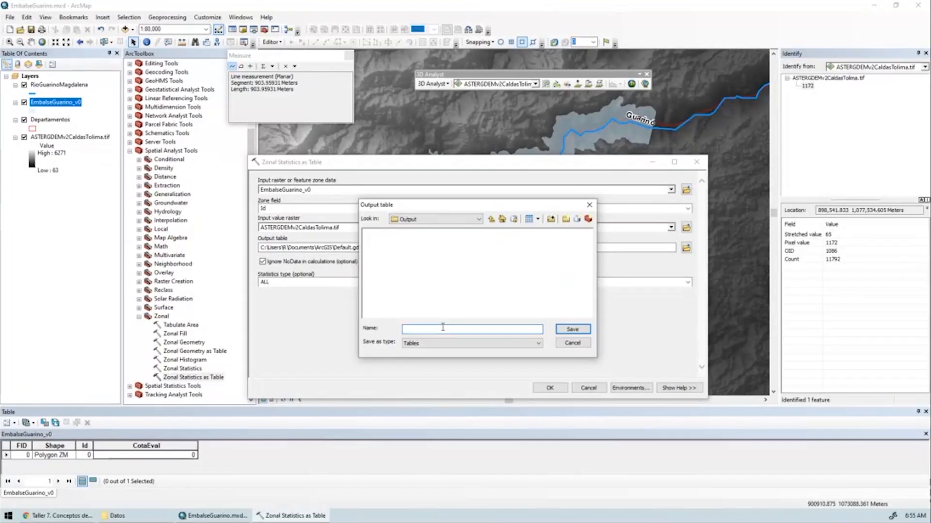
pyautogui.write('EstZona')
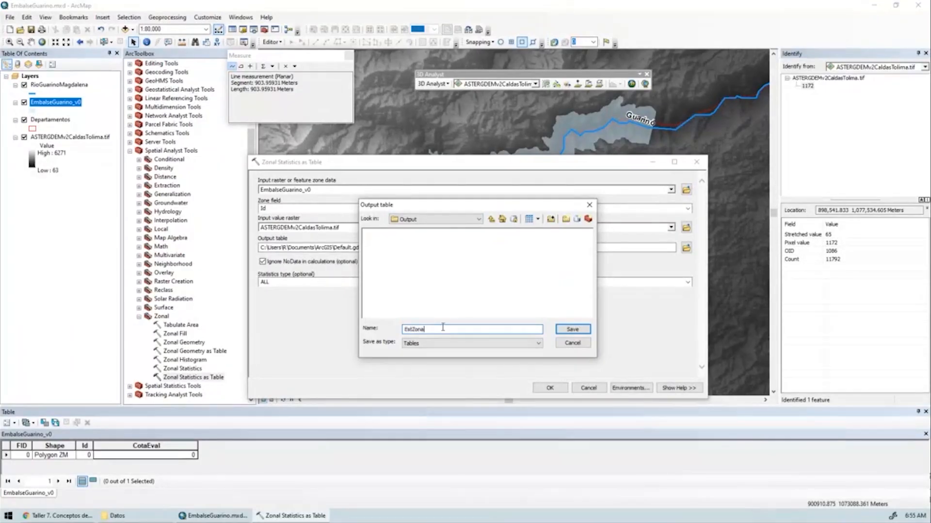
pyautogui.write('lTerrenoEmbalse.dbf')
pyautogui.press('Return')
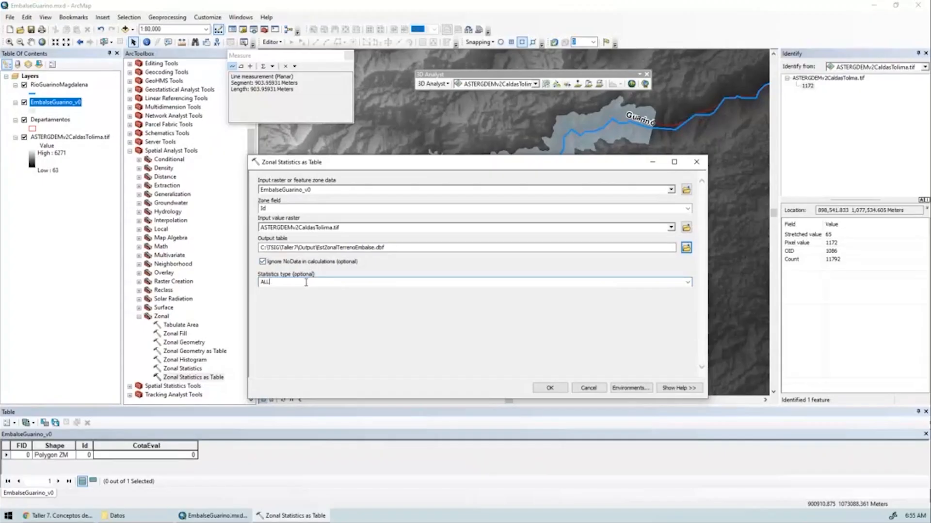
# Run Zonal Statistics as Table with the statistics type set to ALL
pyautogui.click(687, 282)
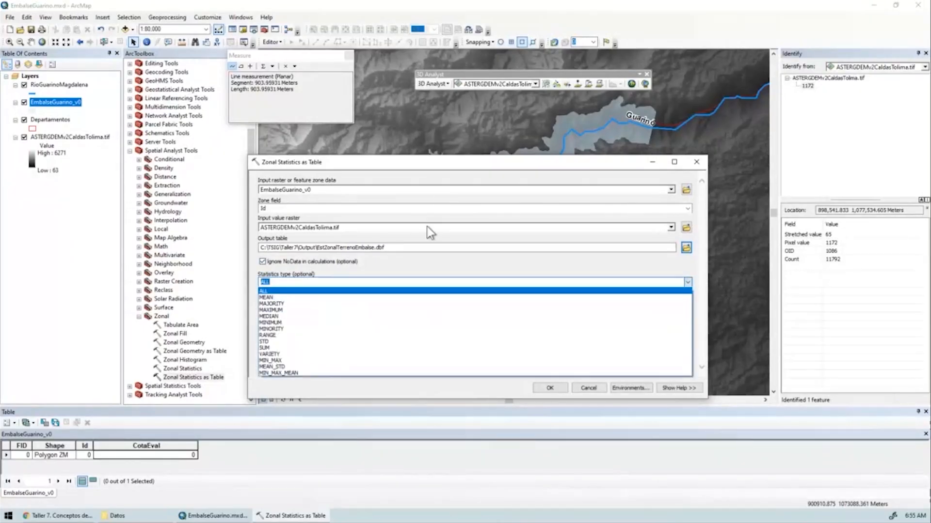
pyautogui.click(553, 387)
pyautogui.click(763, 100)
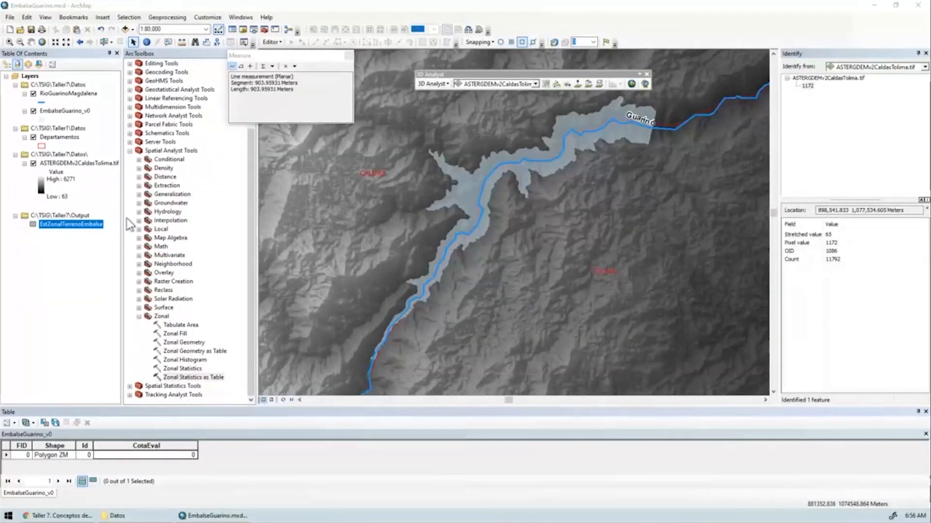
# Open the EstZonalTerrenoEmbalse table, enlarge the table area and examine the COUNT value against the raster cells inside the reservoir
pyautogui.rightClick(90, 228)
pyautogui.click(121, 231)
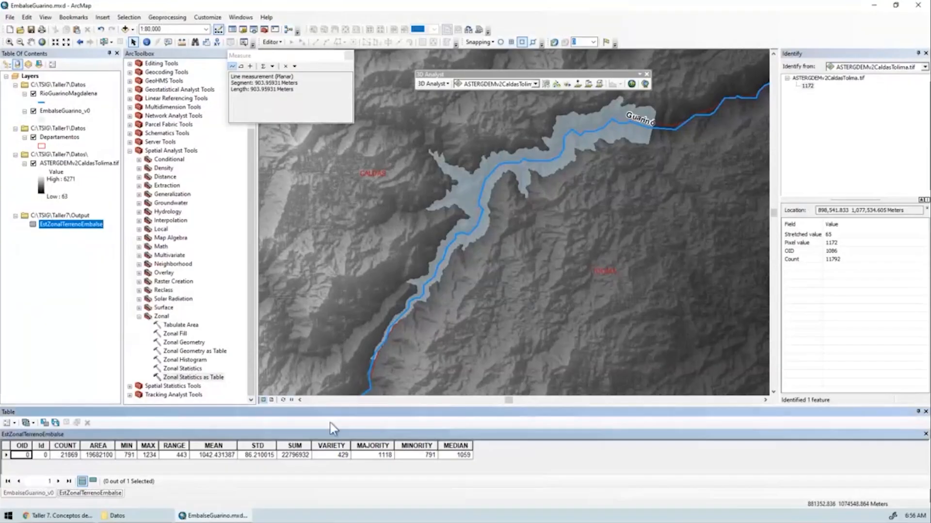
pyautogui.moveTo(314, 406); pyautogui.dragTo(315, 377)
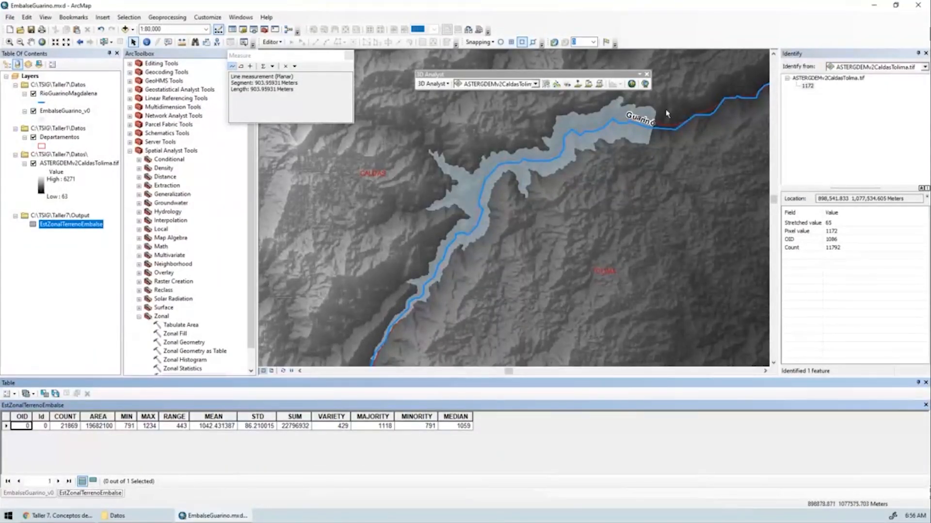
pyautogui.scroll(-4, 499, 194)
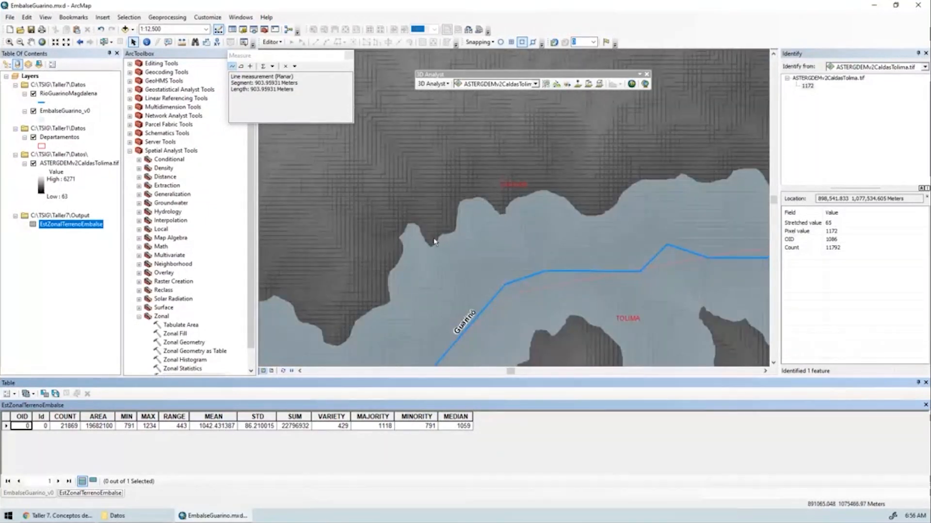
pyautogui.click(66, 428)
# Look up the cell size in the source properties of the ASTERGDEMv2CaldasTolima.tif layer
pyautogui.rightClick(73, 225)
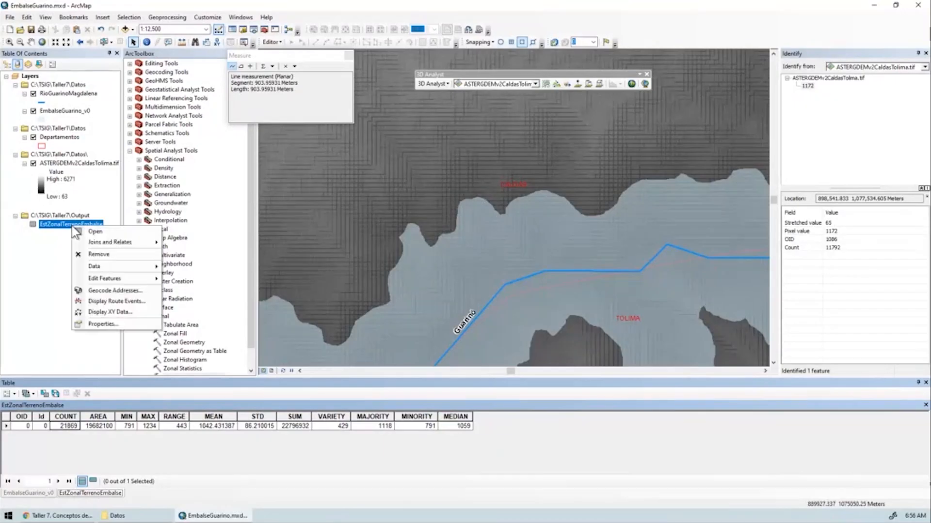
pyautogui.click(57, 163)
pyautogui.rightClick(61, 163)
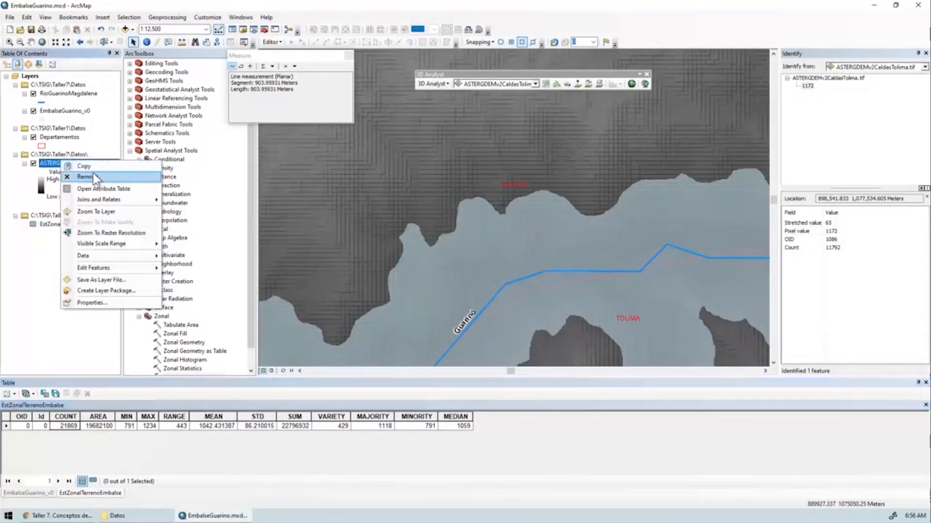
pyautogui.click(92, 302)
pyautogui.click(345, 156)
pyautogui.click(418, 205)
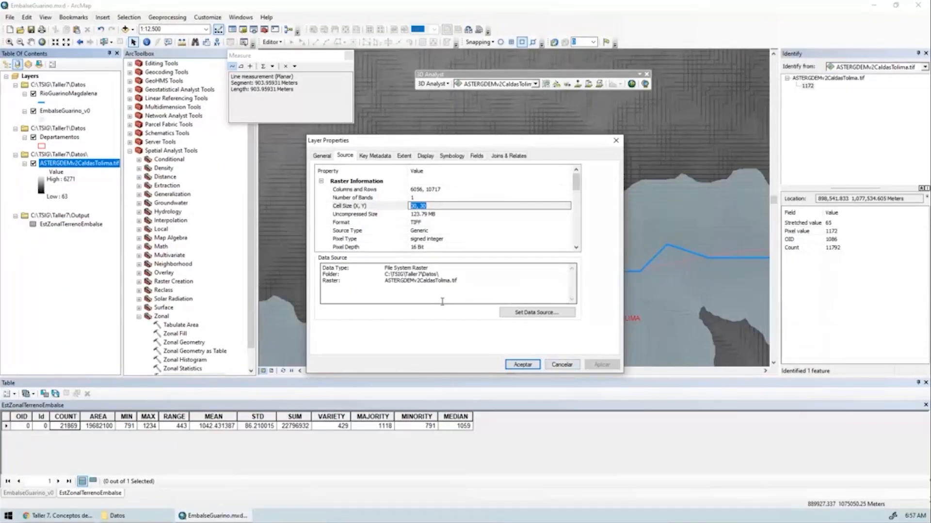
# Open the calculator and multiply the cell count by the cell dimensions, 21869 × 30 × 30
pyautogui.press('XF86Calculator')
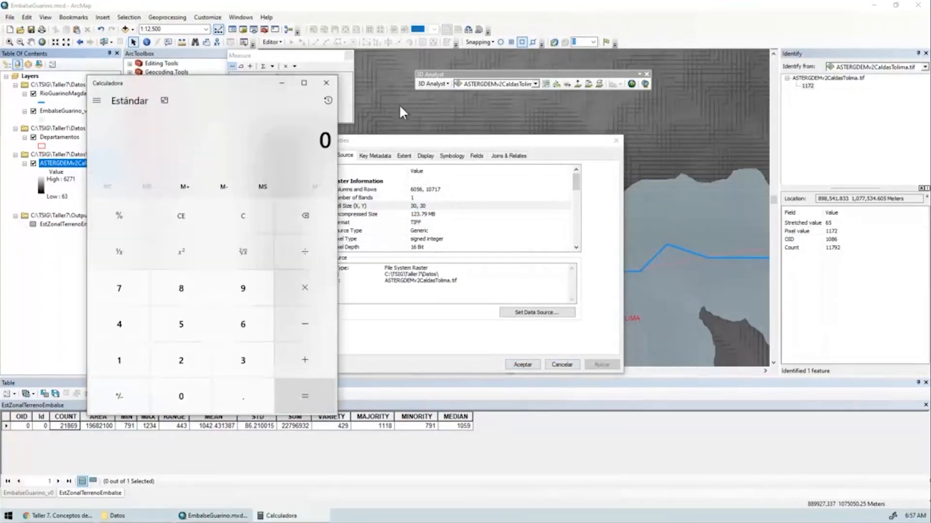
pyautogui.moveTo(213, 86); pyautogui.dragTo(220, 92)
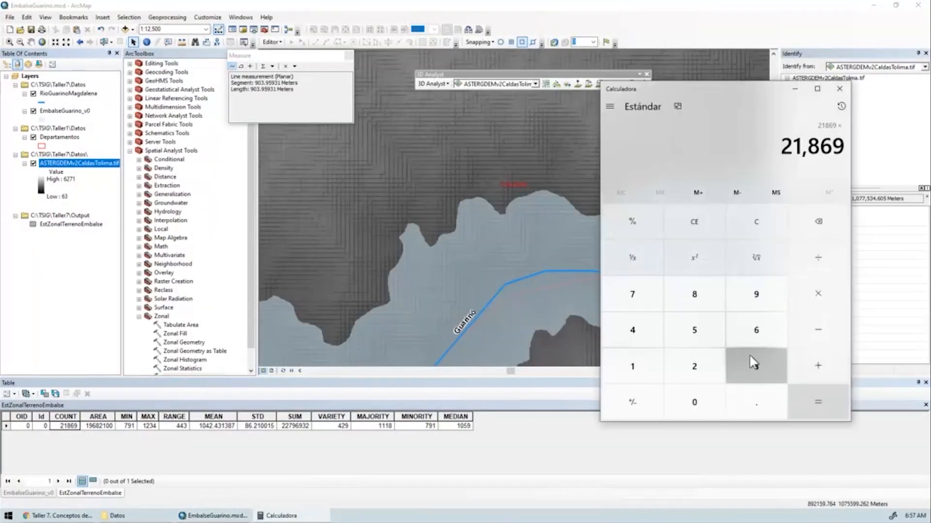
pyautogui.write('*3')
pyautogui.click(692, 403)
pyautogui.click(818, 294)
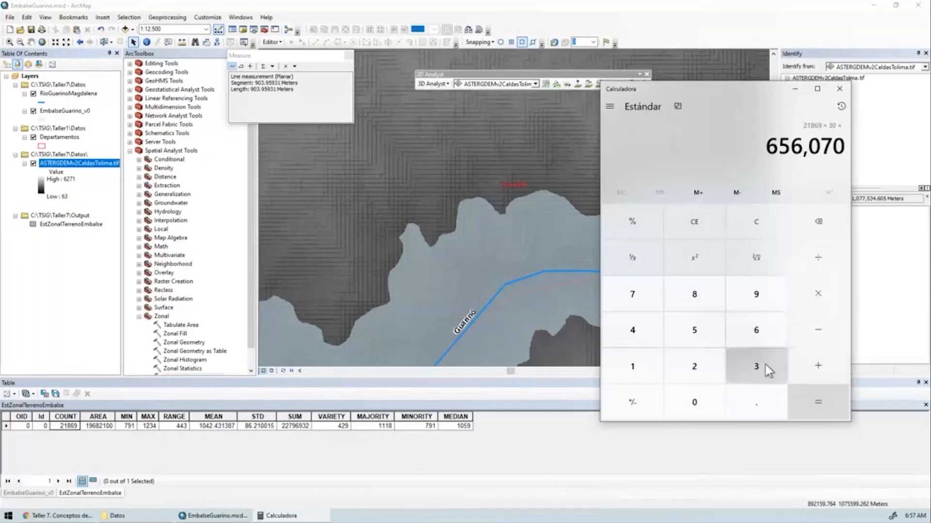
pyautogui.click(764, 367)
pyautogui.click(696, 401)
pyautogui.click(808, 398)
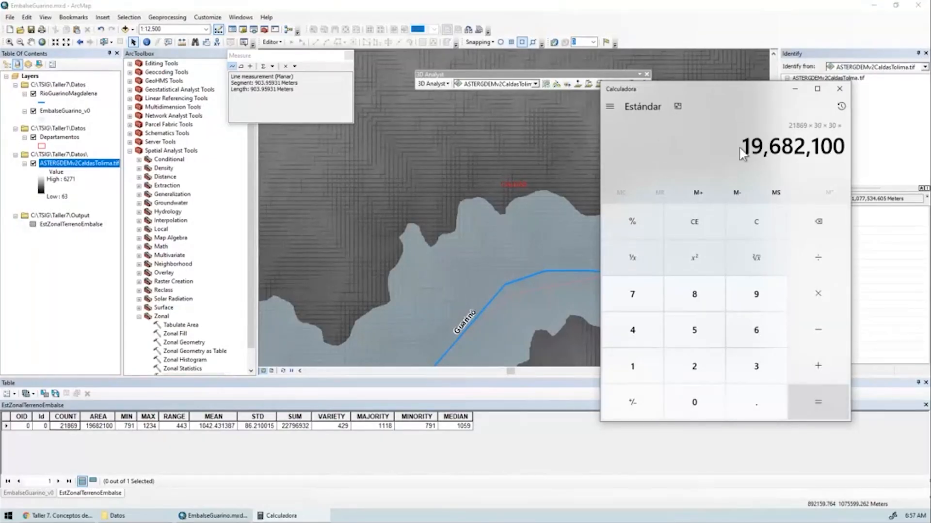
# Compare the calculated area with the AREA value in the zonal table and check its MIN and MAX elevations
pyautogui.moveTo(744, 145); pyautogui.dragTo(857, 148)
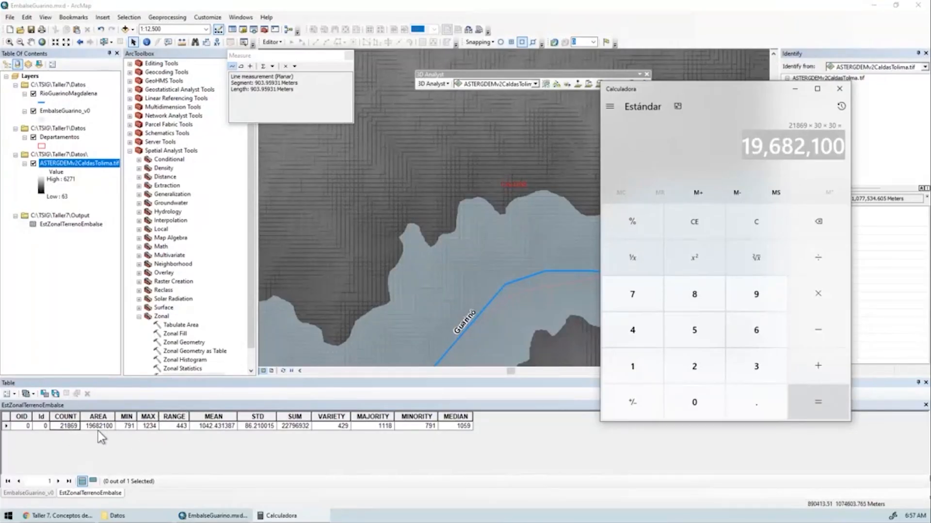
pyautogui.press('ctrl')
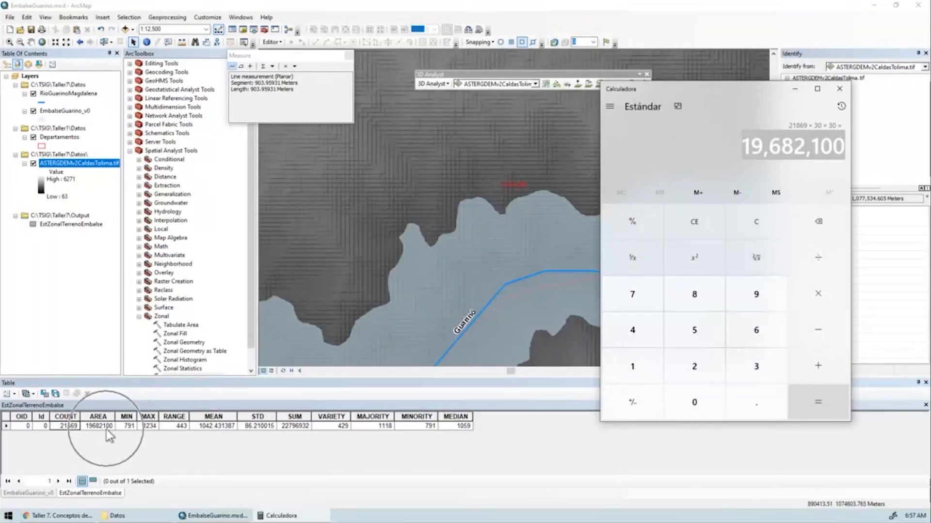
pyautogui.click(728, 154)
pyautogui.click(822, 403)
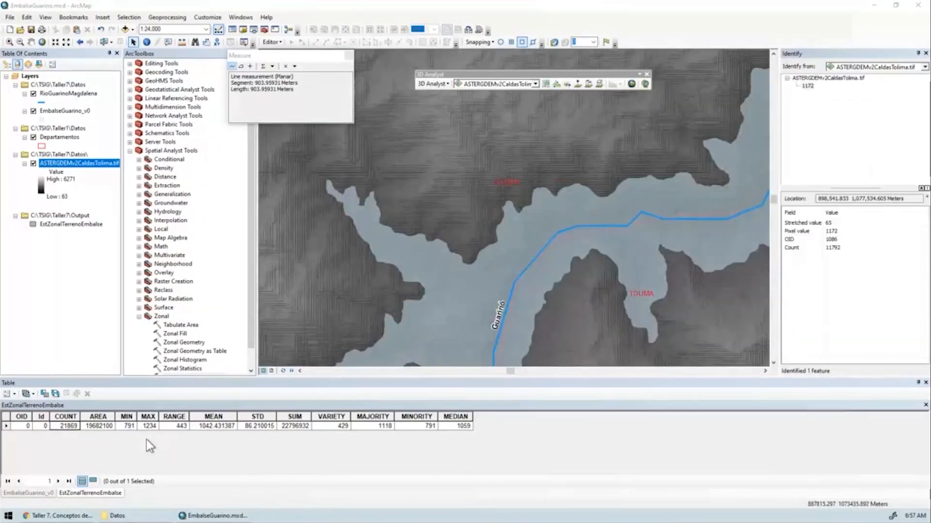
pyautogui.click(132, 429)
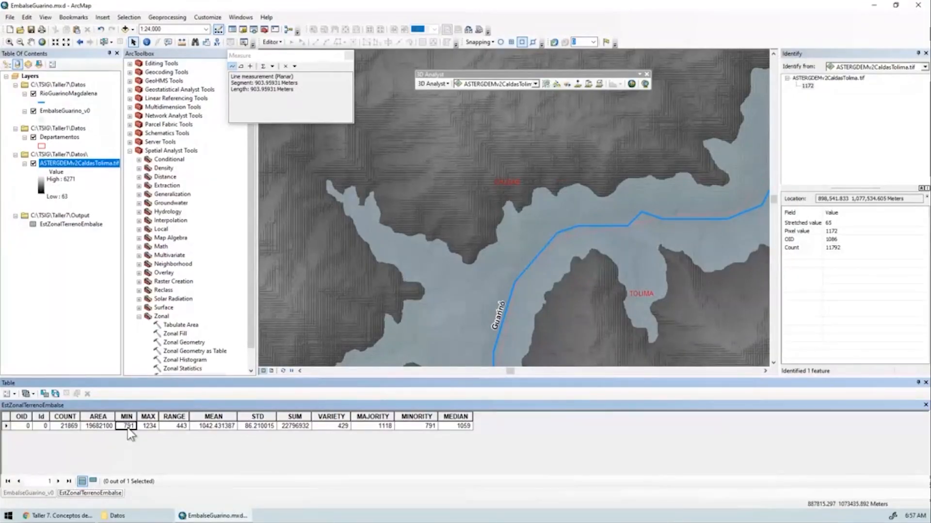
pyautogui.press('Right')
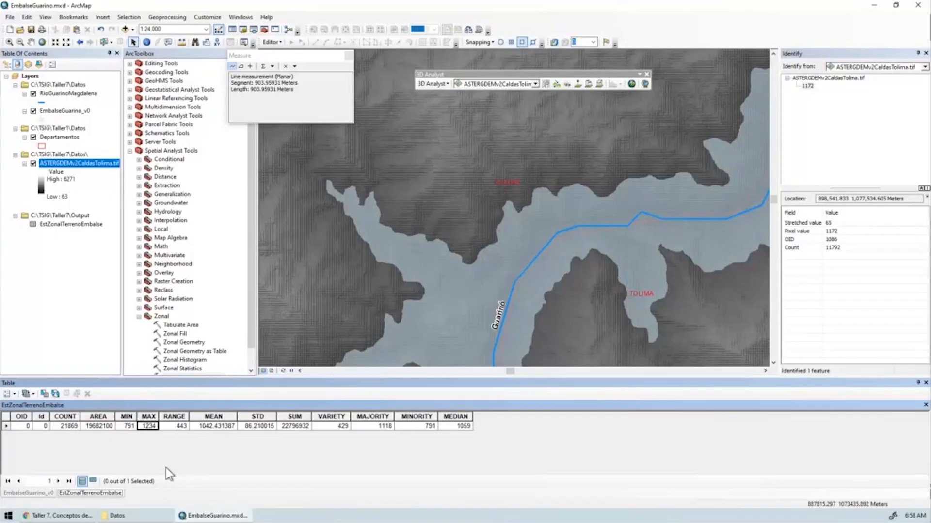
# Identify the elevation of the terrain raster cell just outside the reservoir polygon's corner at its downstream, straight edge
pyautogui.moveTo(640, 227); pyautogui.dragTo(428, 262)
pyautogui.moveTo(641, 168); pyautogui.dragTo(401, 272)
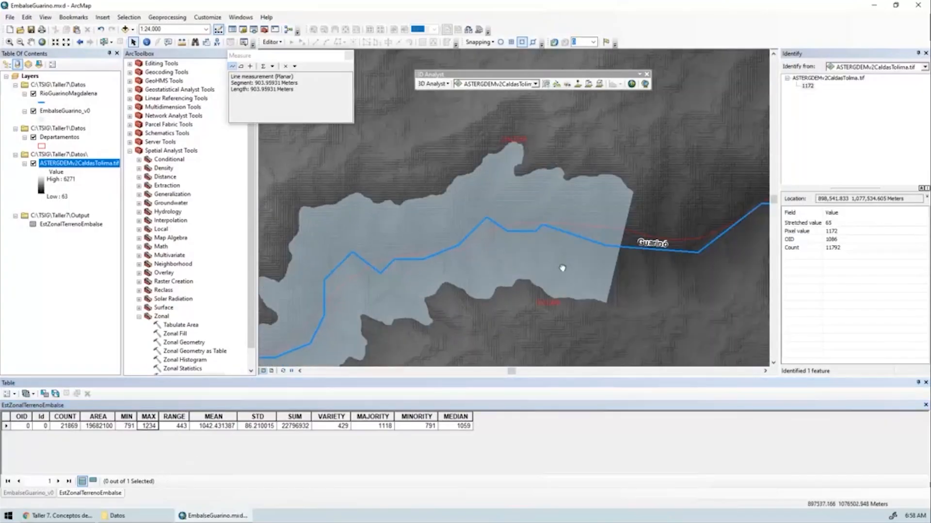
pyautogui.scroll(3, 563, 268)
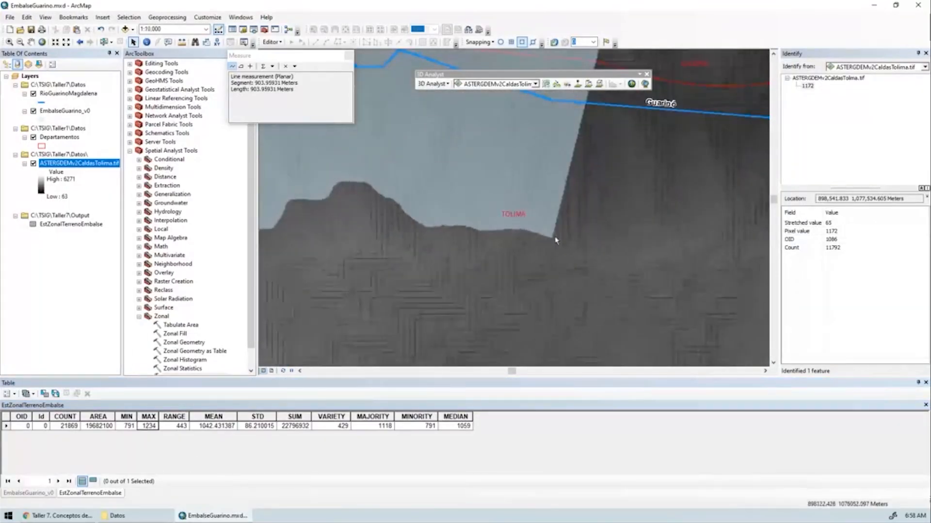
pyautogui.scroll(5, 552, 245)
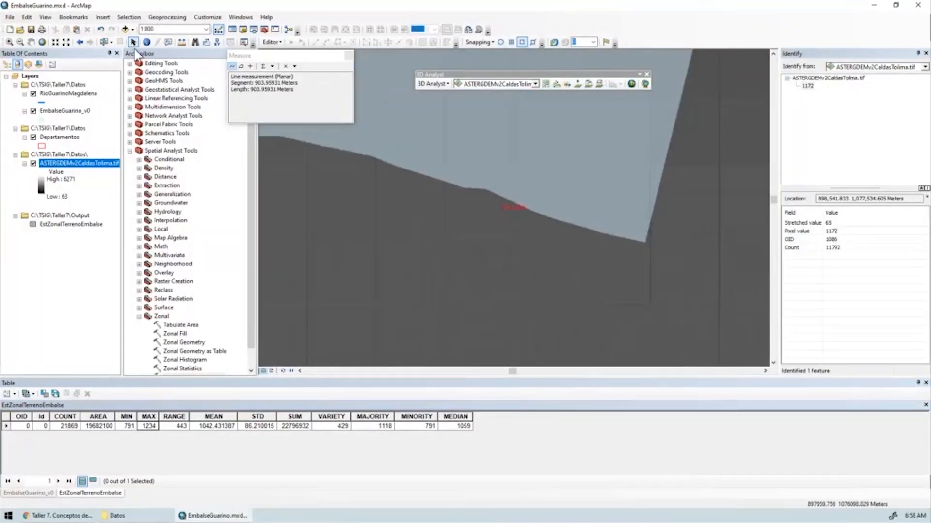
pyautogui.click(147, 42)
pyautogui.click(554, 275)
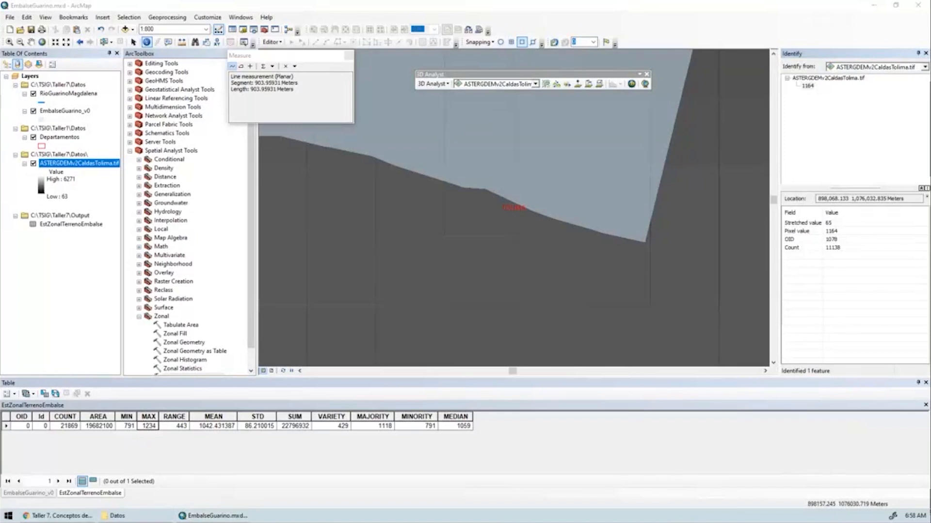
pyautogui.click(551, 267)
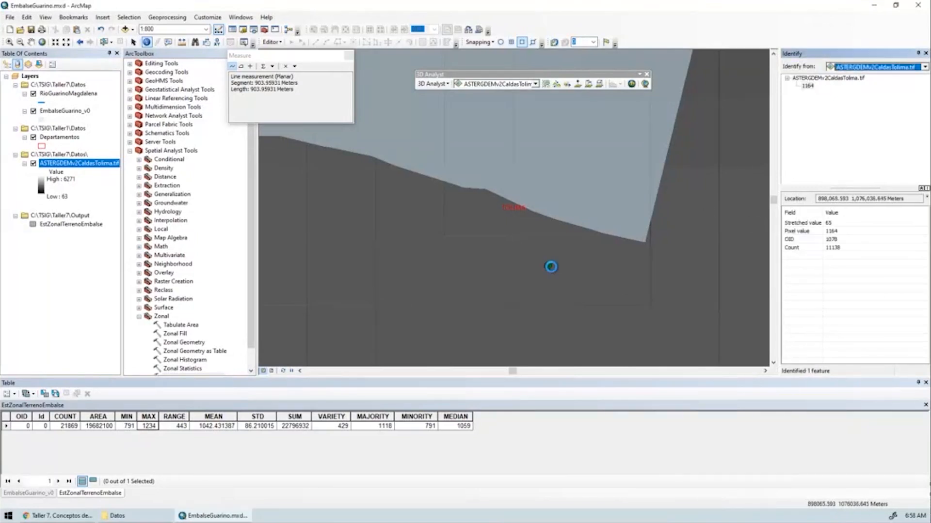
pyautogui.press('ctrl')
pyautogui.press('ctrl')
pyautogui.press('ctrl')
pyautogui.press('ctrl')
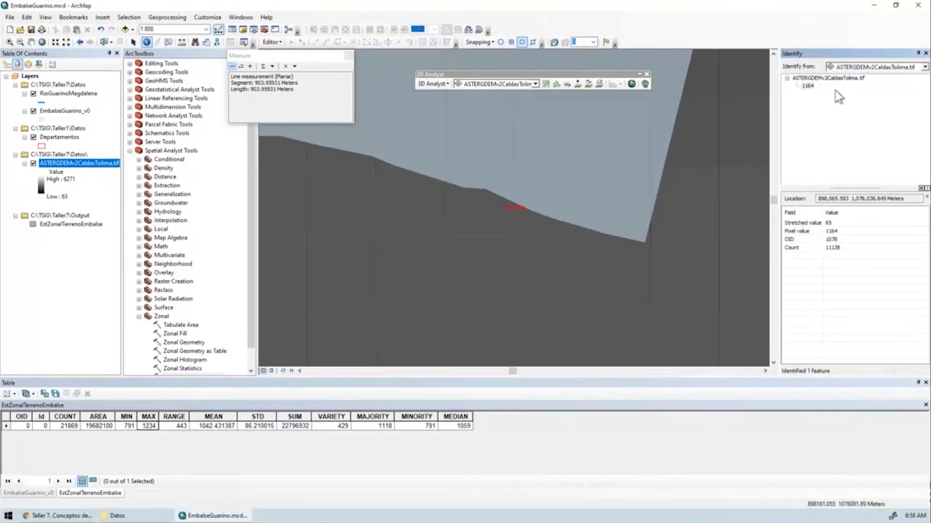
pyautogui.press('ctrl')
pyautogui.press('ctrl')
# Open the calculator and subtract the minimum reservoir elevation from the identified one, 1164 - 791
pyautogui.click(16, 516)
pyautogui.write('calc')
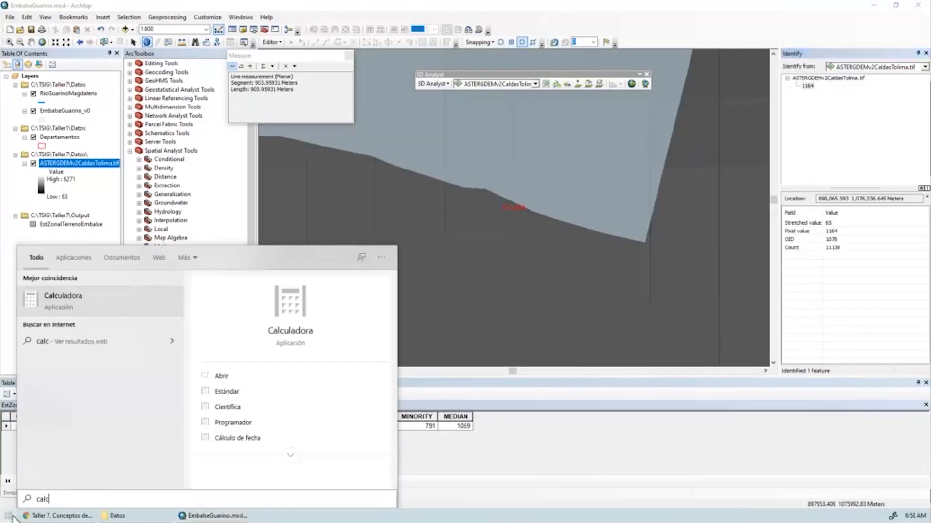
pyautogui.press('Return')
pyautogui.moveTo(649, 83); pyautogui.dragTo(540, 119)
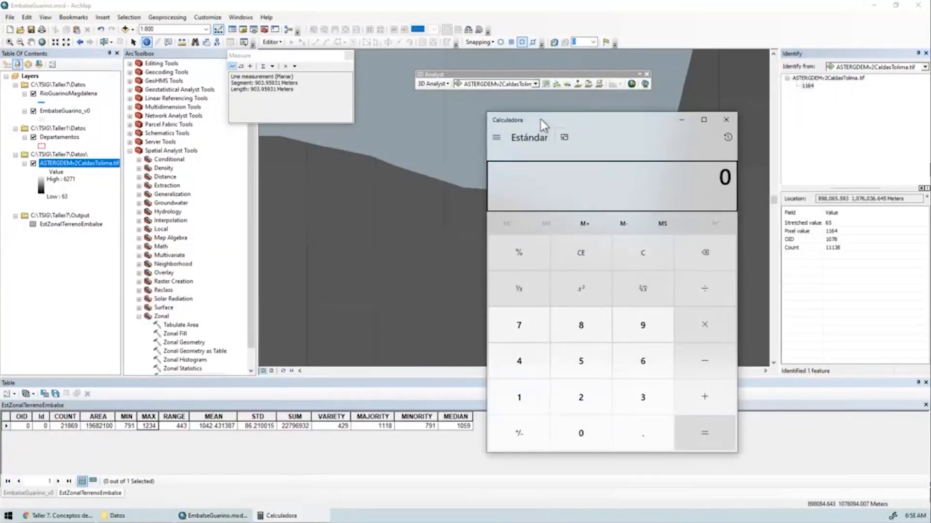
pyautogui.doubleClick(519, 393)
pyautogui.click(638, 365)
pyautogui.click(519, 361)
pyautogui.click(705, 365)
pyautogui.click(539, 324)
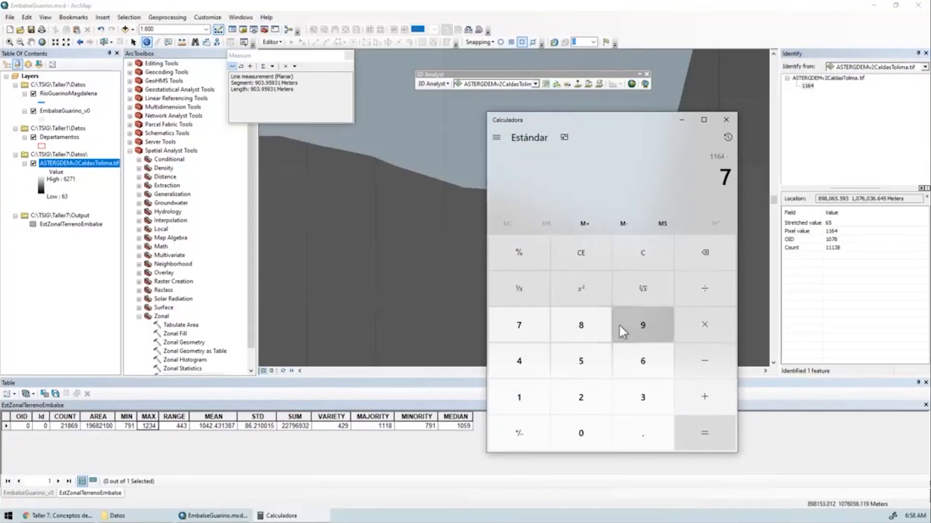
pyautogui.click(624, 326)
pyautogui.click(546, 394)
pyautogui.click(679, 439)
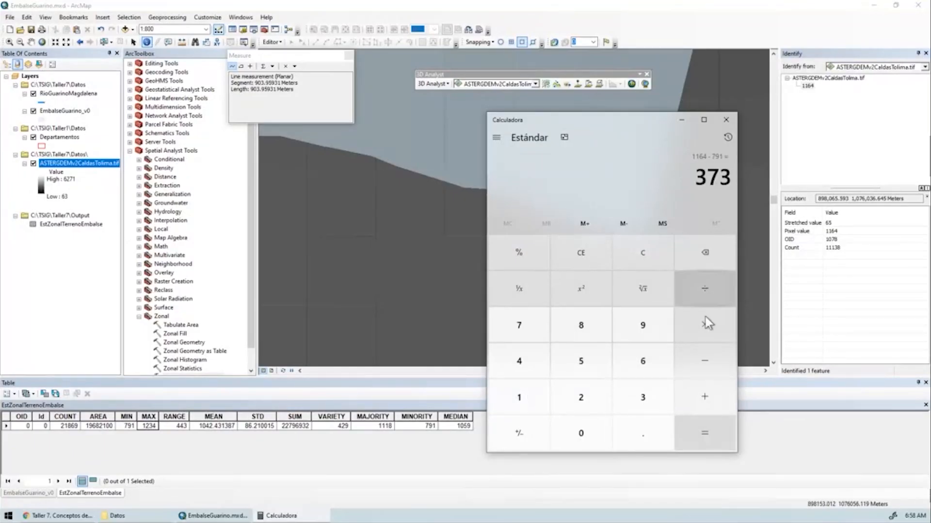
# Add 1 to the elevation difference in the calculator
pyautogui.click(707, 397)
pyautogui.click(533, 402)
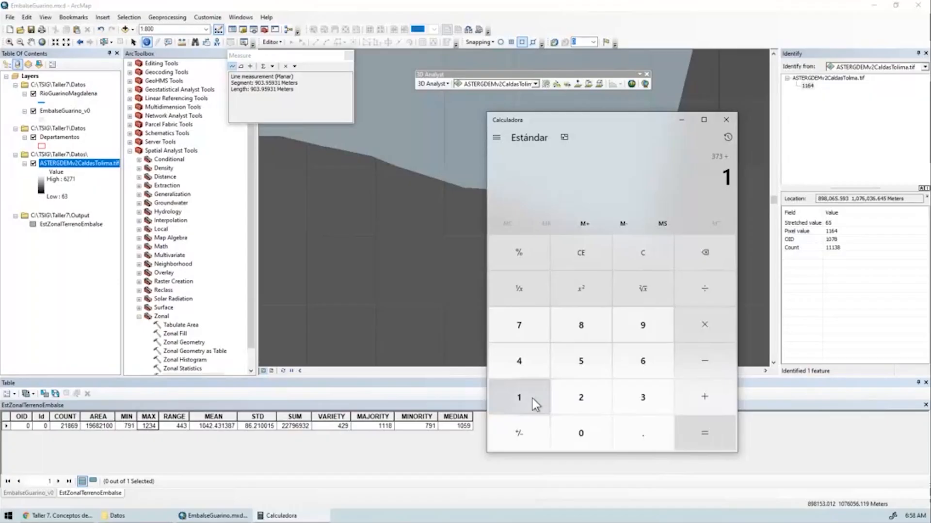
pyautogui.click(711, 442)
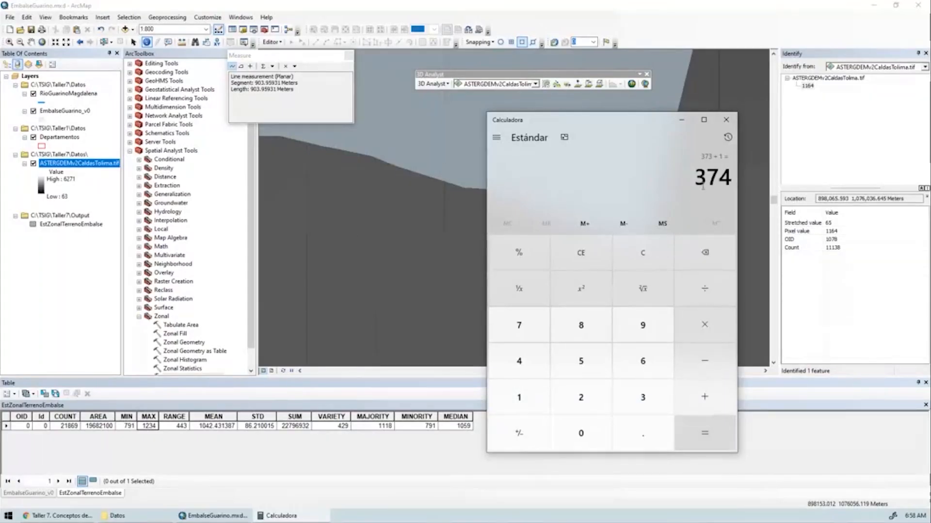
# Close the calculator and the EstZonalTerrenoEmbalse table, and return to the view of the whole downstream part of the reservoir
pyautogui.moveTo(694, 178); pyautogui.dragTo(727, 180)
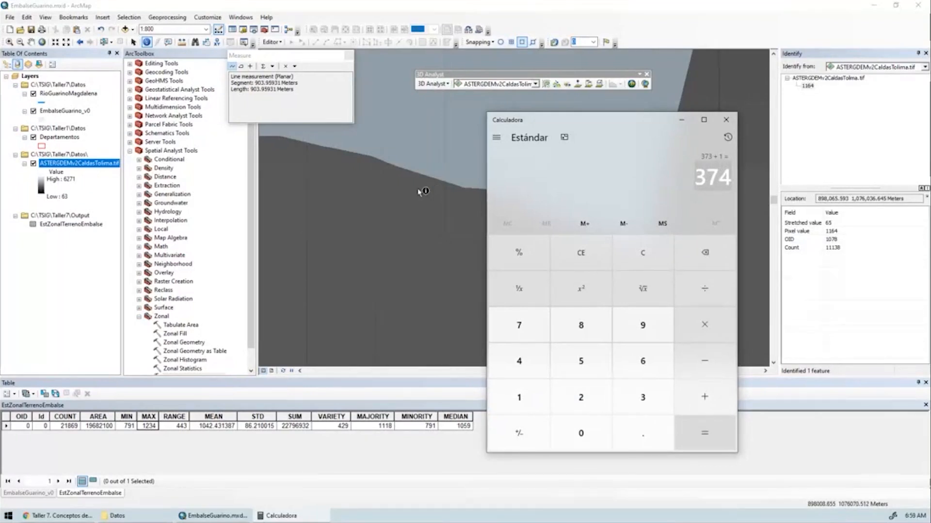
pyautogui.click(726, 119)
pyautogui.click(926, 406)
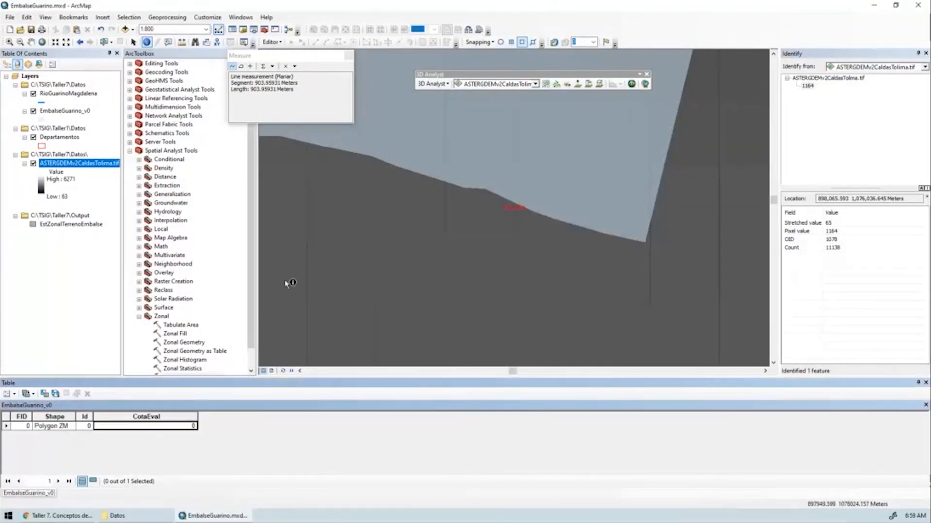
pyautogui.scroll(3, 488, 211)
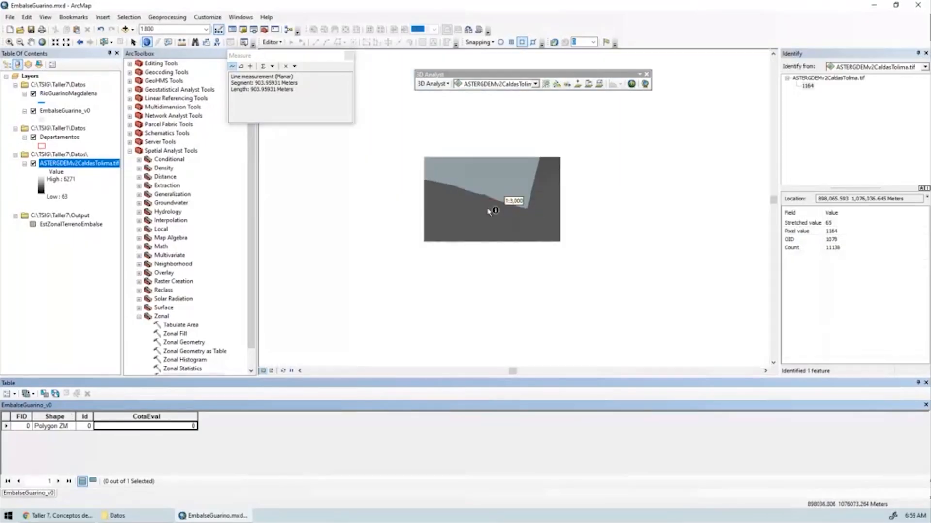
pyautogui.scroll(4, 489, 208)
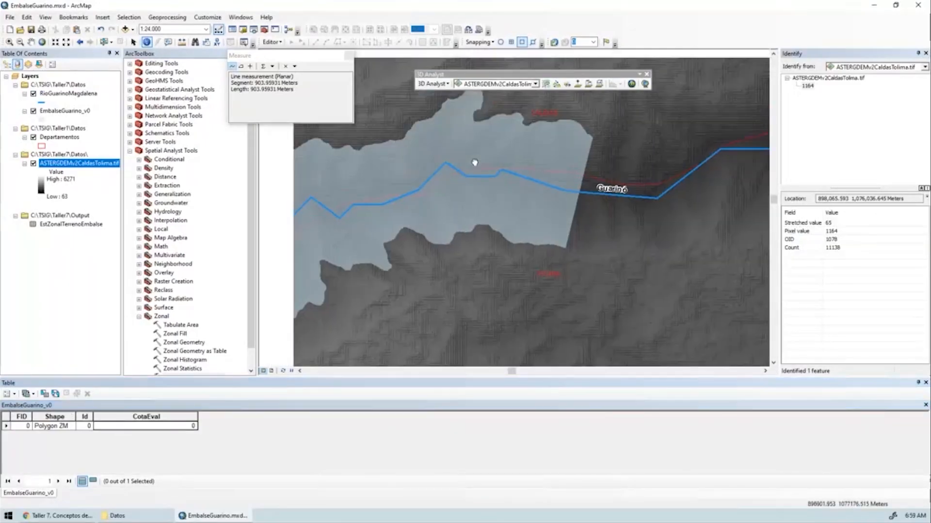
pyautogui.moveTo(475, 163); pyautogui.dragTo(518, 168)
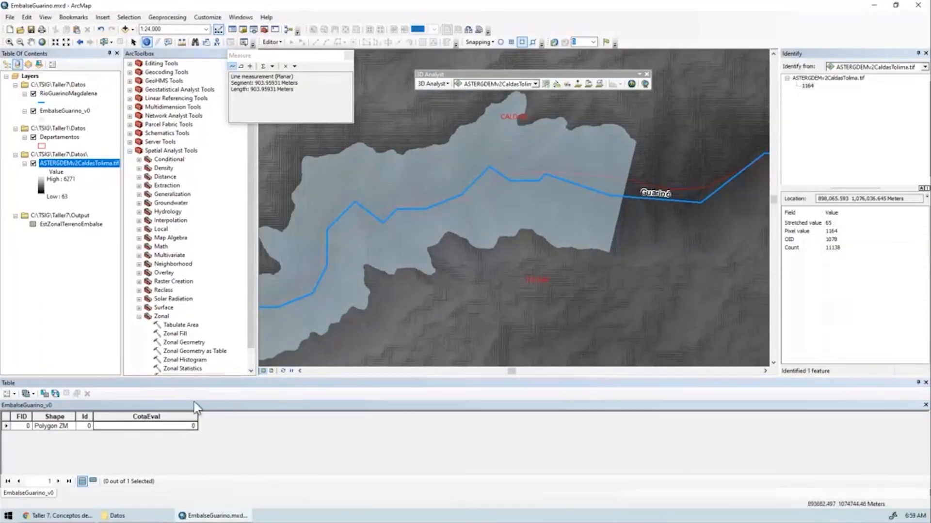
# Close the Measure window, the 3D Analyst toolbar, the Identify window and ArcToolbox
pyautogui.moveTo(342, 55); pyautogui.dragTo(390, 83)
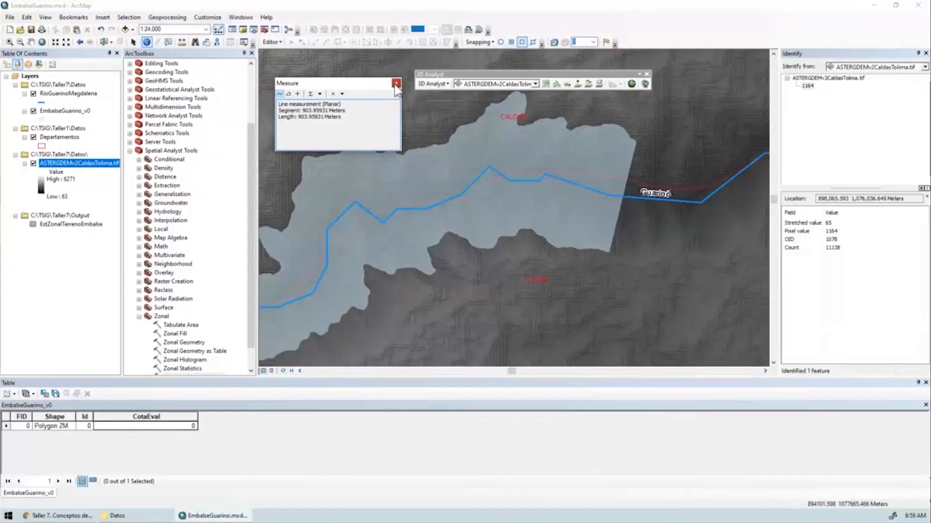
pyautogui.click(396, 84)
pyautogui.click(647, 74)
pyautogui.click(925, 54)
pyautogui.click(251, 54)
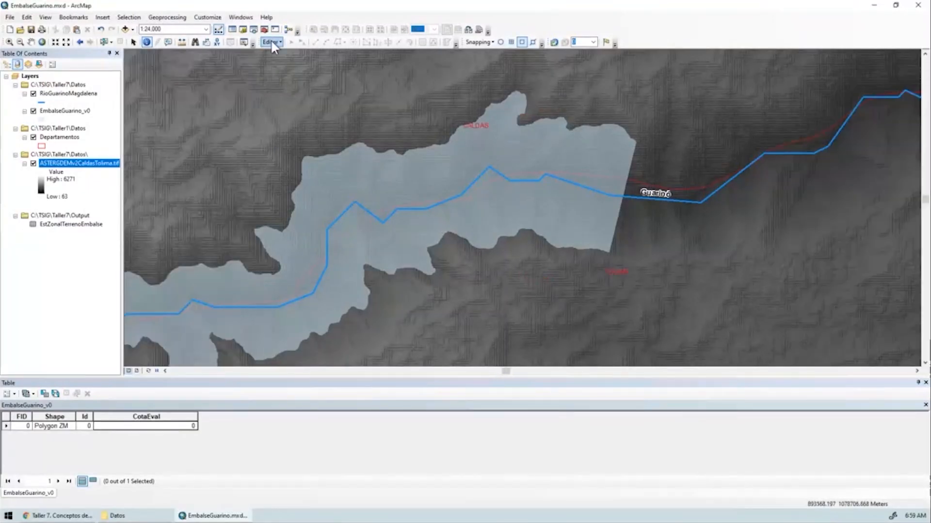
# Start an edit session on the EmbalseGuarino_v0 layer and enlarge its attribute table
pyautogui.click(271, 42)
pyautogui.click(284, 54)
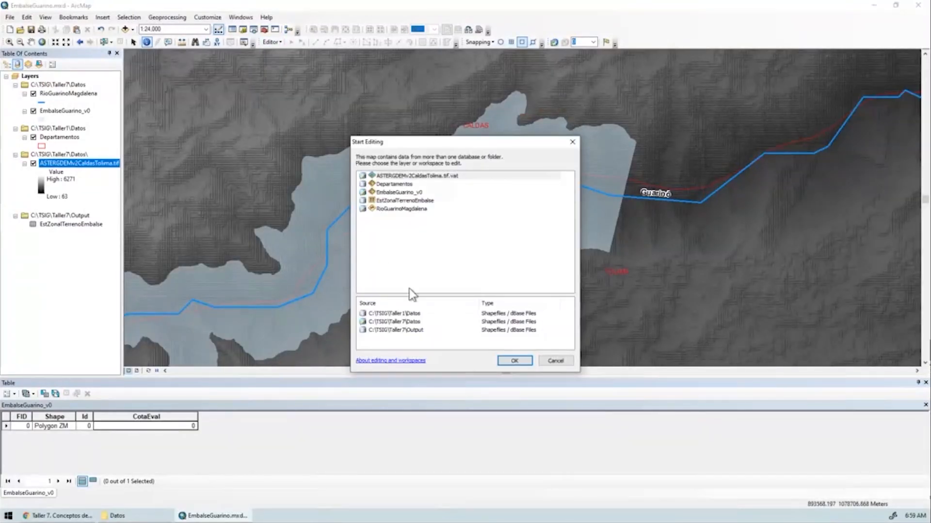
pyautogui.click(407, 193)
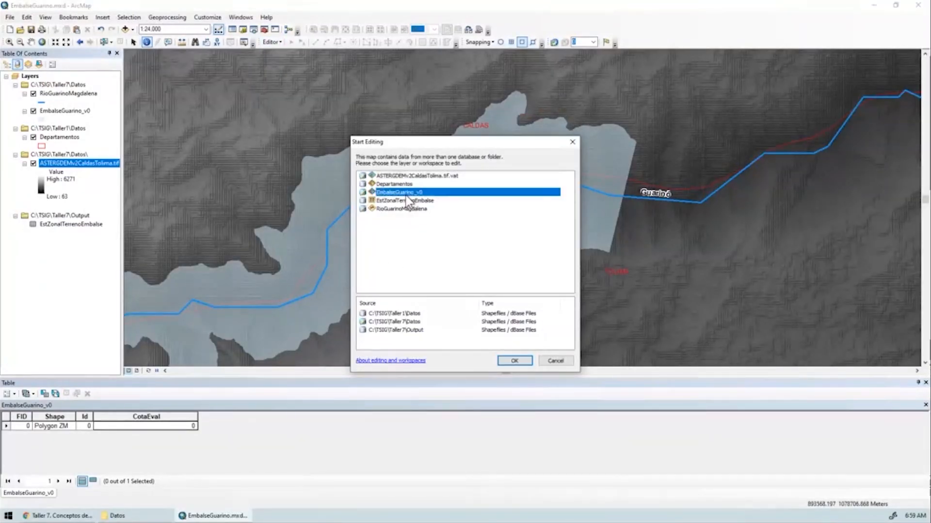
pyautogui.click(514, 361)
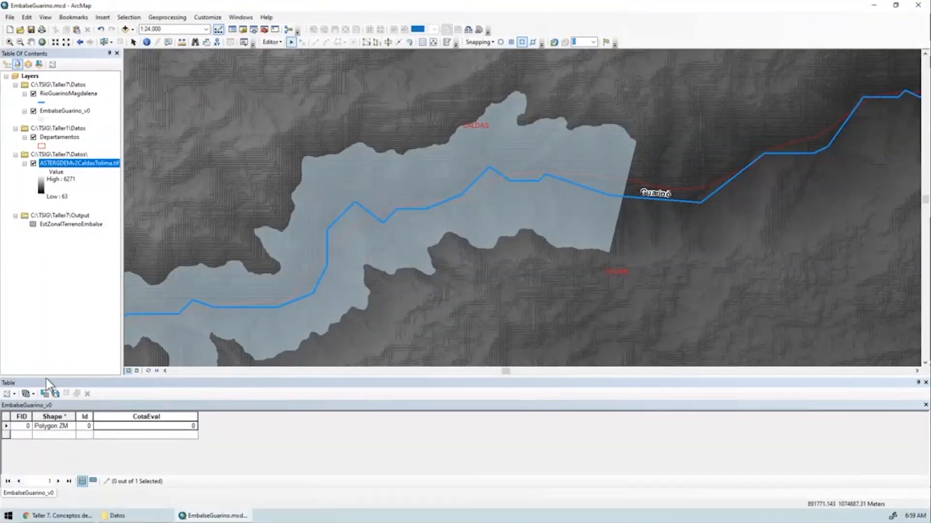
pyautogui.moveTo(46, 379); pyautogui.dragTo(39, 316)
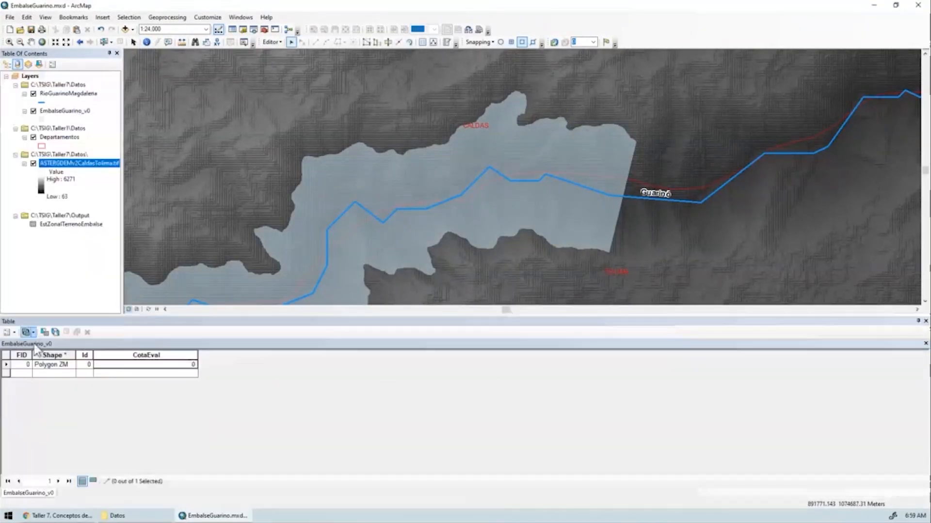
# Select and copy the reservoir polygon's record, and hide every layer except EmbalseGuarino_v0
pyautogui.click(6, 365)
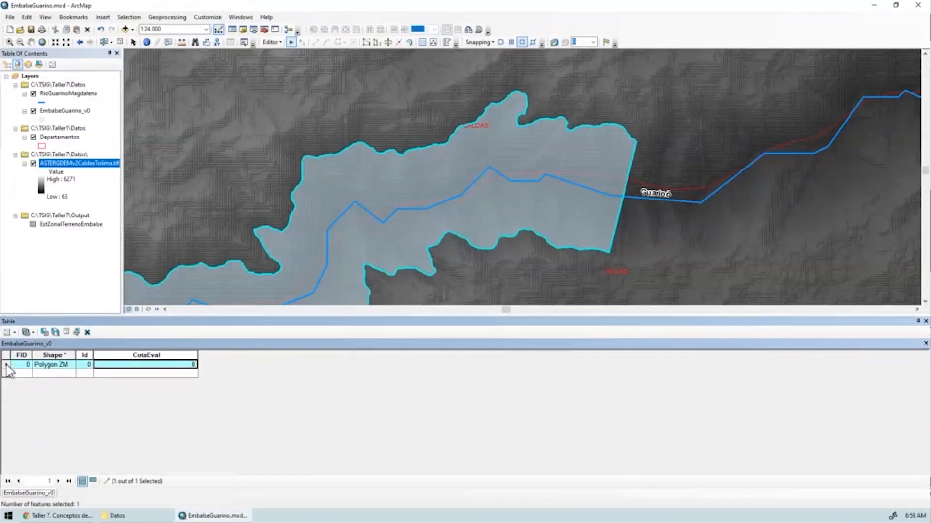
pyautogui.click(66, 30)
pyautogui.click(40, 64)
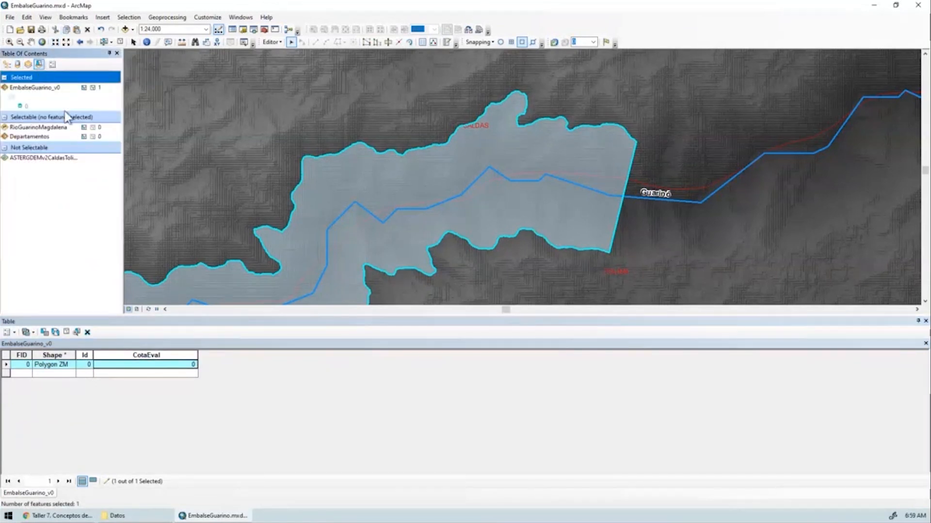
pyautogui.click(7, 65)
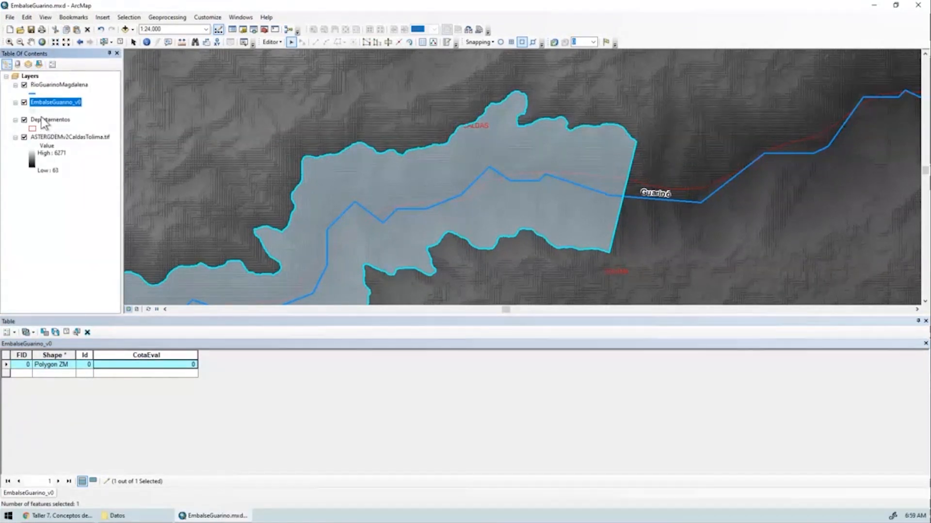
pyautogui.click(24, 138)
pyautogui.click(25, 85)
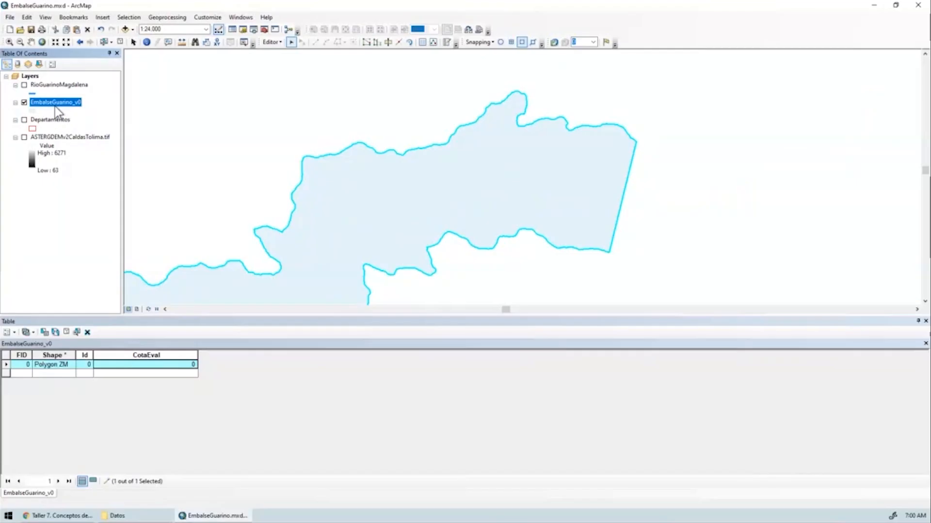
# Paste copies of the reservoir polygon into EmbalseGuarino_v0 until its table holds five records
pyautogui.click(77, 30)
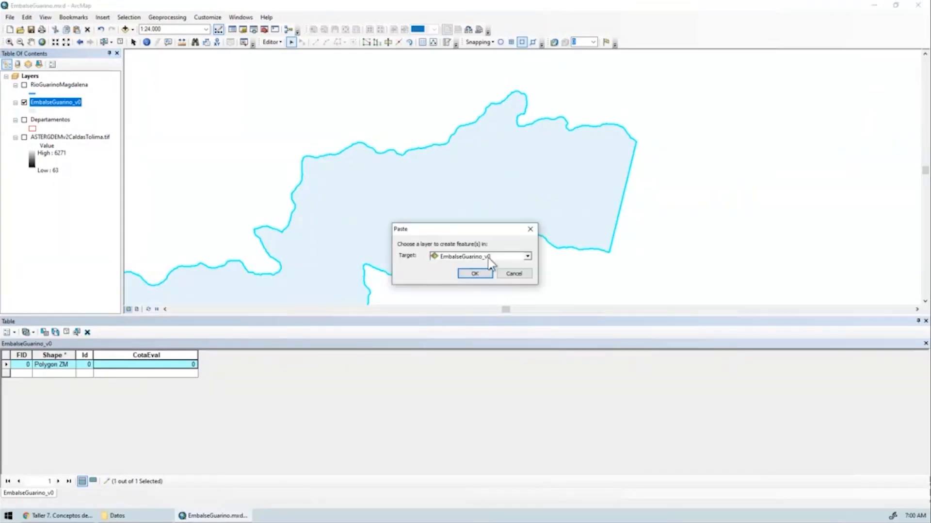
pyautogui.click(478, 274)
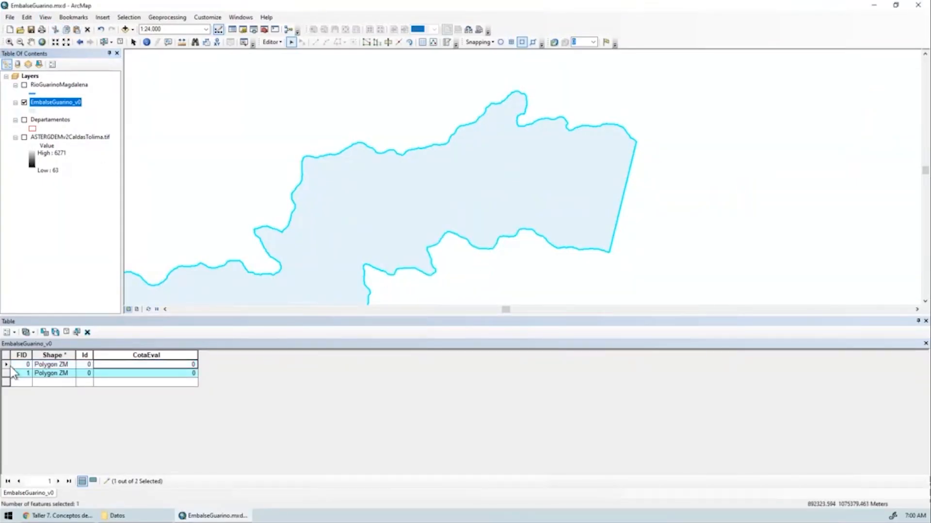
pyautogui.moveTo(6, 365); pyautogui.dragTo(6, 372)
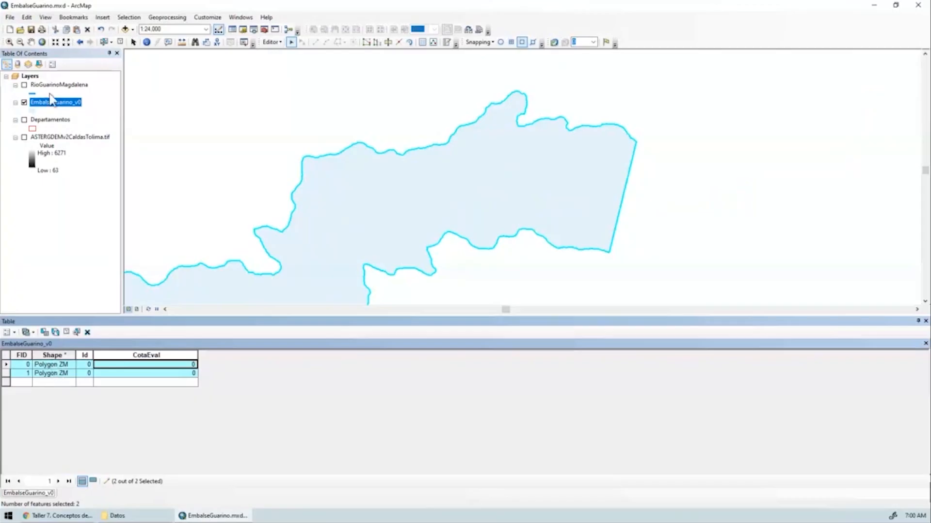
pyautogui.click(77, 31)
pyautogui.click(469, 274)
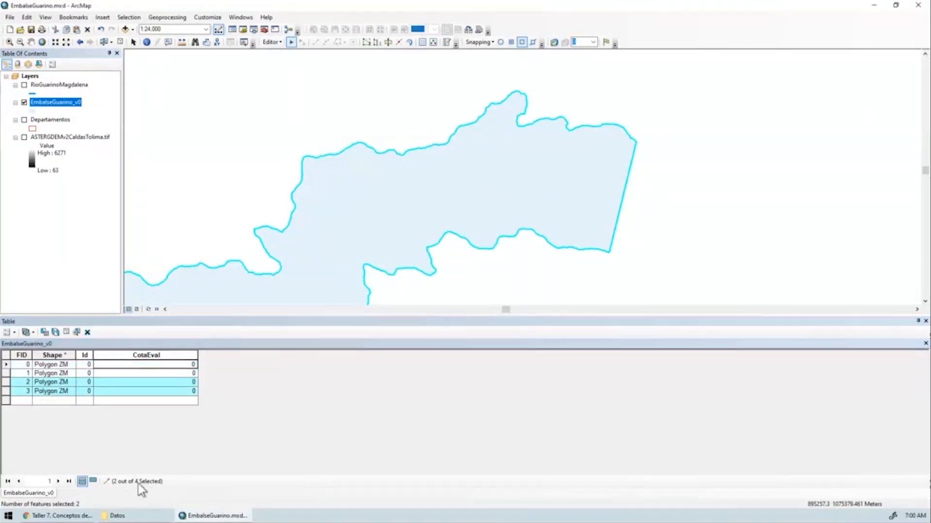
pyautogui.click(6, 391)
pyautogui.click(77, 30)
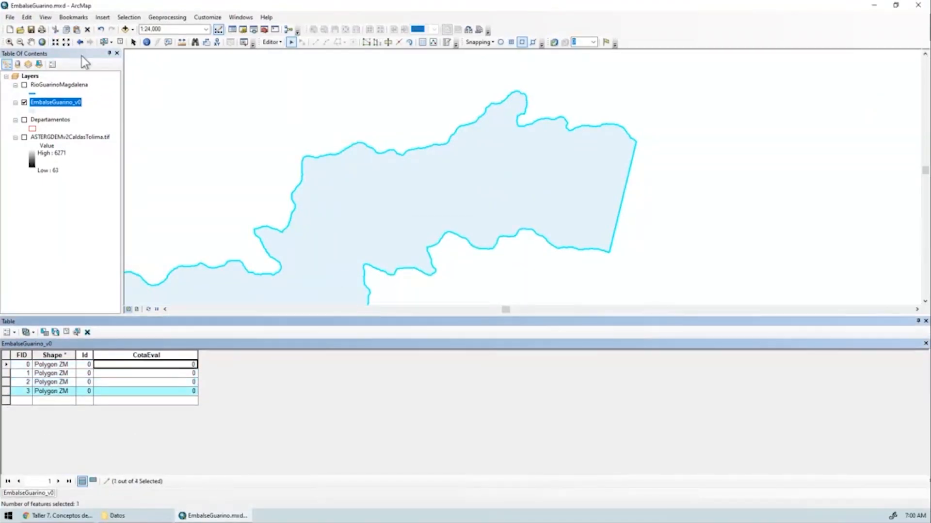
pyautogui.click(473, 273)
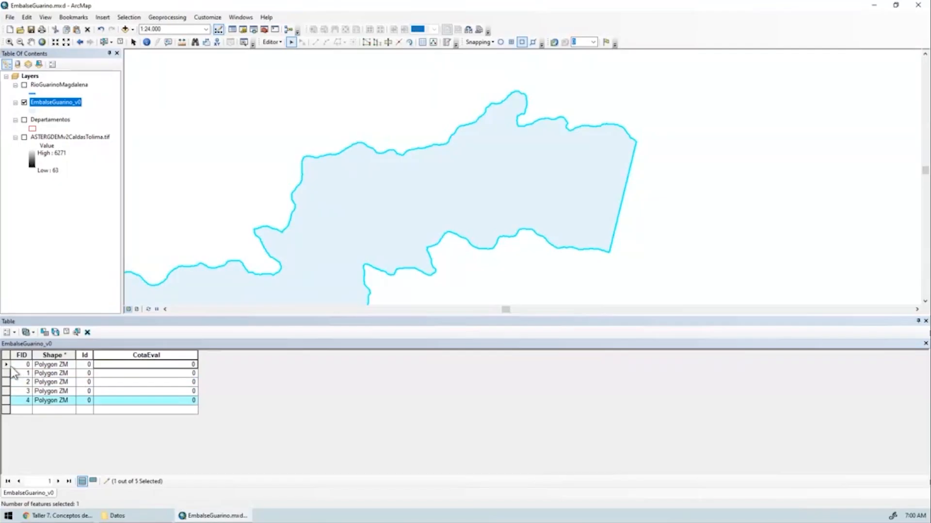
# Double the five reservoir polygons twice by copying all records into EmbalseGuarino_v0, to reach 20 records
pyautogui.click(67, 30)
pyautogui.click(77, 30)
pyautogui.click(473, 273)
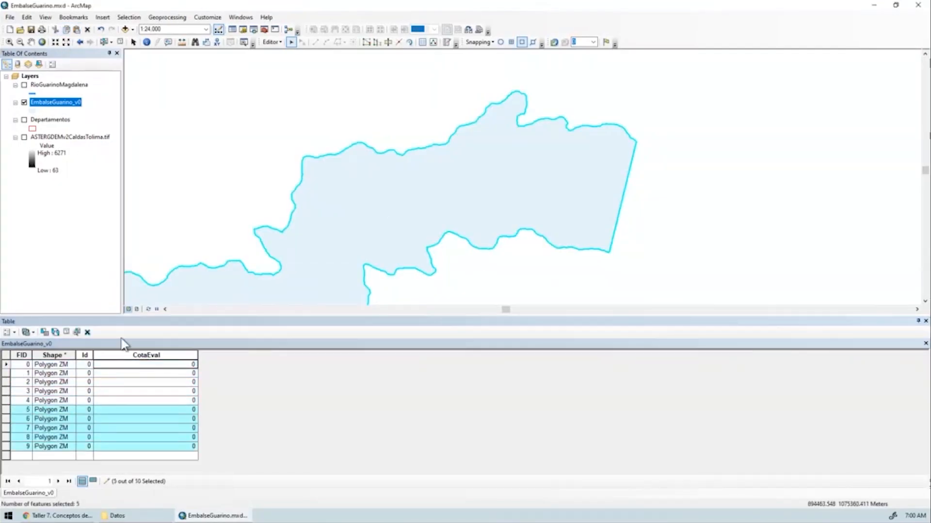
pyautogui.click(8, 333)
pyautogui.click(55, 158)
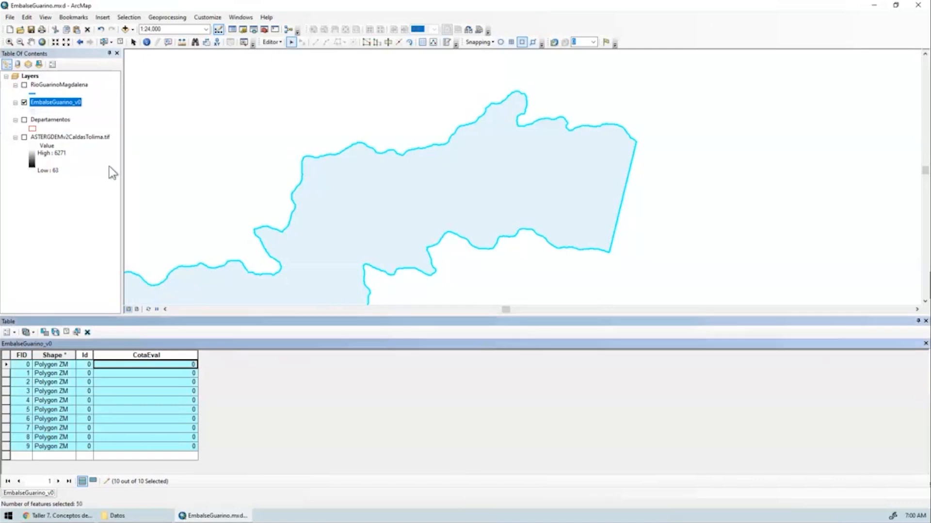
pyautogui.hotkey('ctrl', 'c')
pyautogui.hotkey('ctrl', 'v')
pyautogui.click(474, 273)
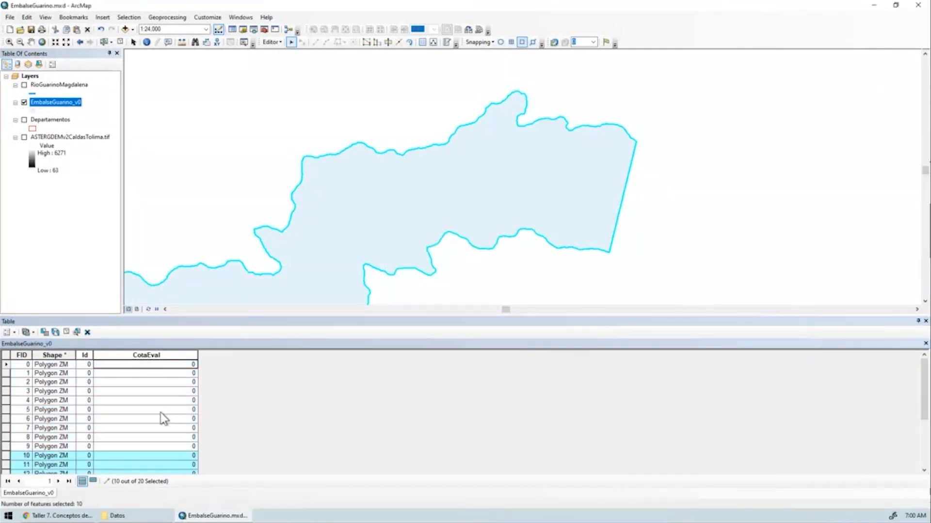
# Copy all 20 polygons and paste them into the same layer, and duplicate the full set again to reach 80 records
pyautogui.click(15, 332)
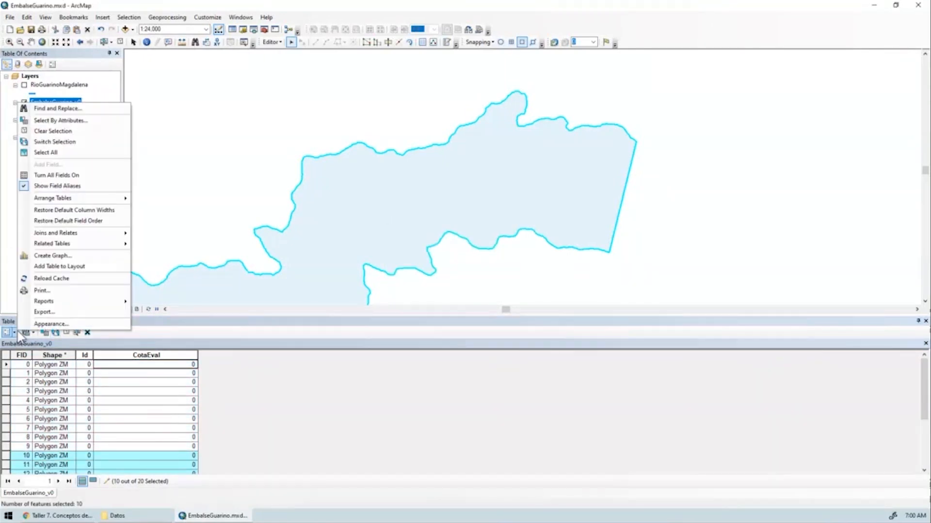
pyautogui.click(54, 154)
pyautogui.hotkey('ctrl', 'c')
pyautogui.hotkey('ctrl', 'v')
pyautogui.click(480, 275)
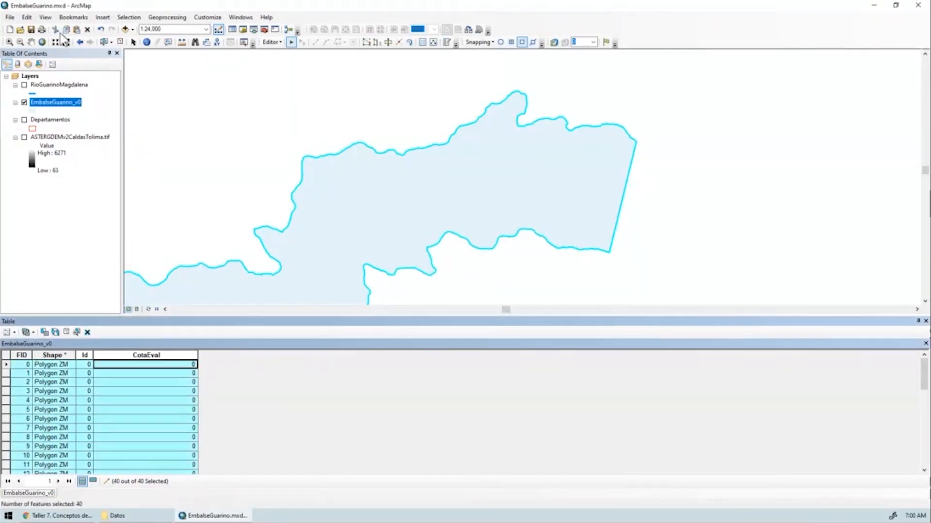
pyautogui.hotkey('ctrl', 'v')
pyautogui.press('Return')
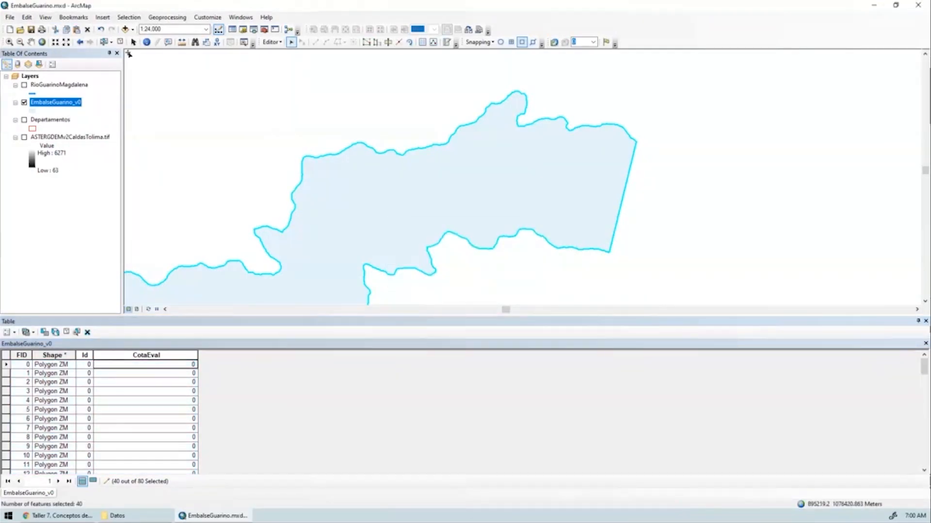
# Duplicate all 80 polygons in EmbalseGuarino_v0 up to 320 records and clear the selection
pyautogui.click(8, 332)
pyautogui.click(54, 151)
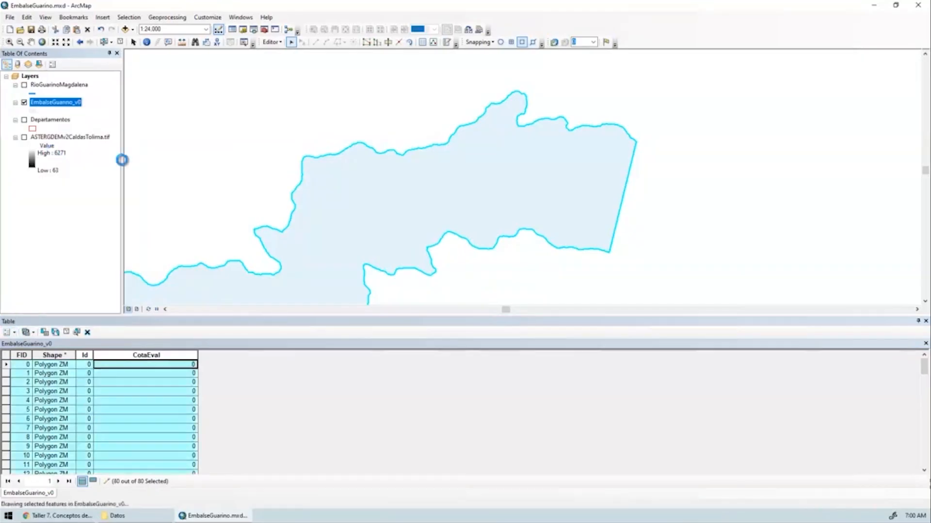
pyautogui.hotkey('ctrl', 'v')
pyautogui.click(475, 273)
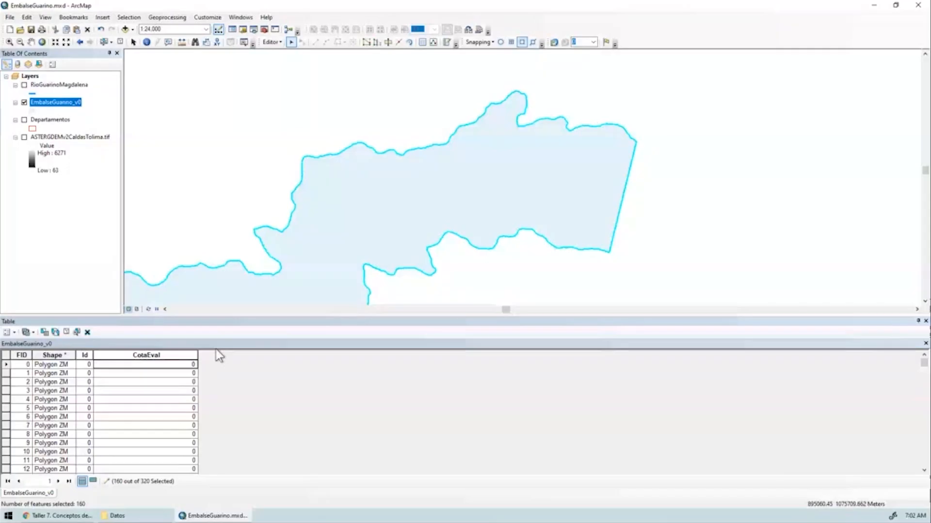
pyautogui.click(101, 29)
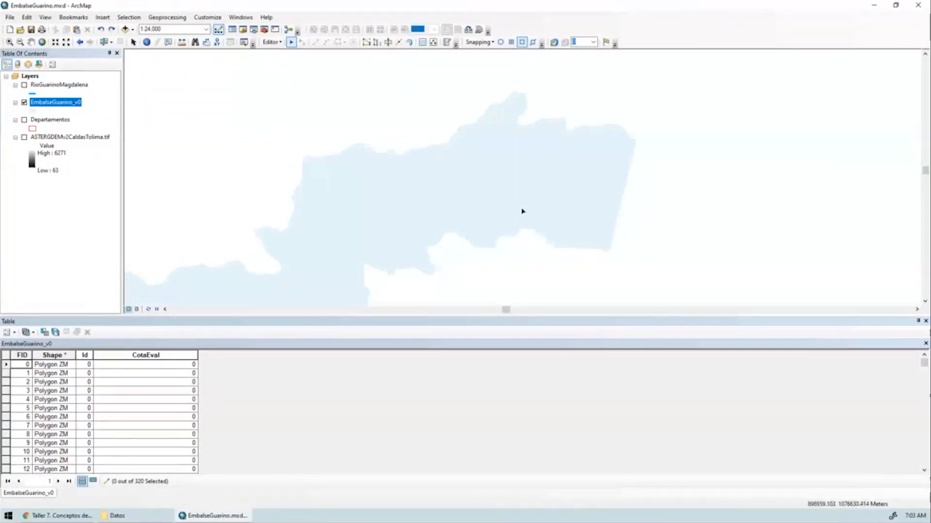
# Select the EmbalseGuarino_v0 records by attributes with the expression "FID" <= 53, and list the FID field's unique values
pyautogui.click(129, 17)
pyautogui.click(166, 33)
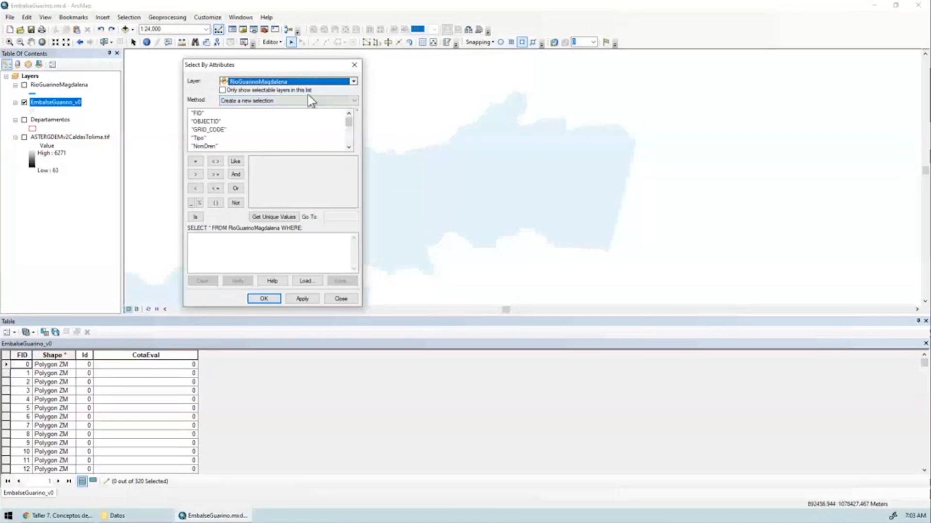
pyautogui.click(286, 83)
pyautogui.click(291, 102)
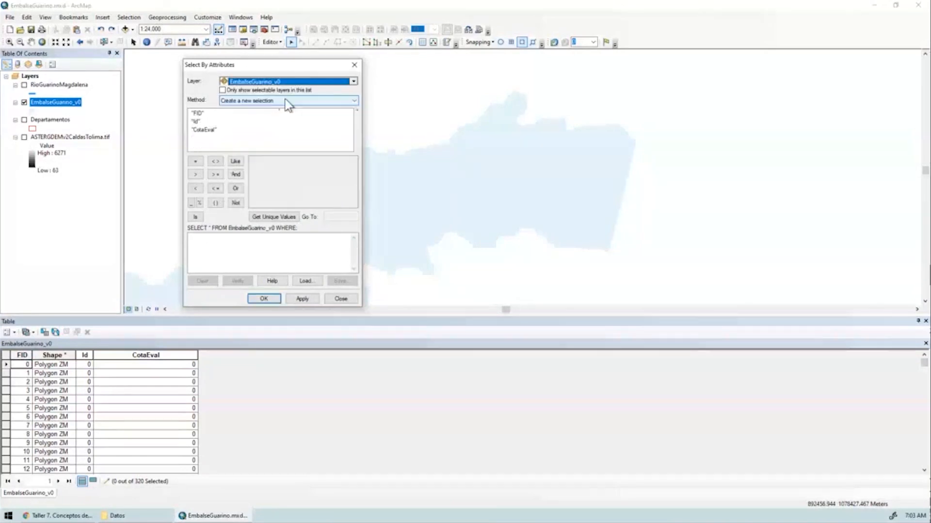
pyautogui.doubleClick(196, 113)
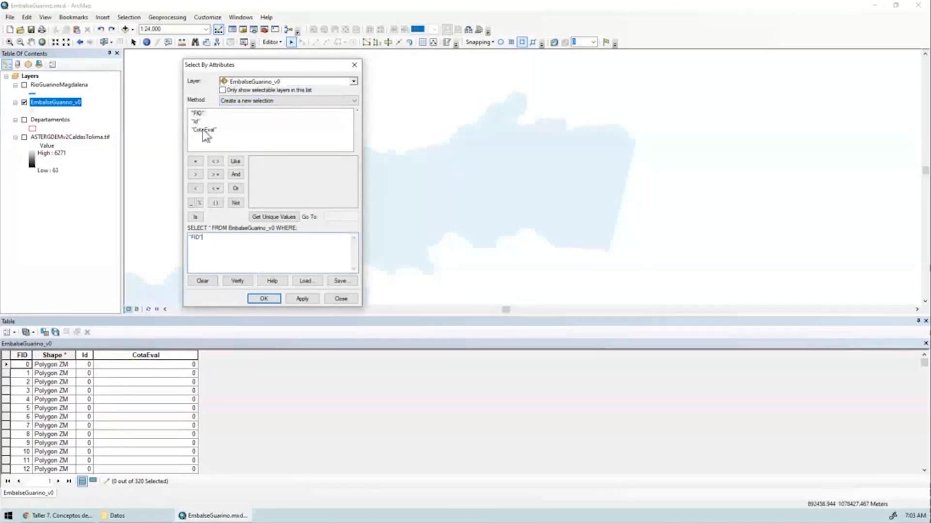
pyautogui.write('<= 54')
pyautogui.click(302, 299)
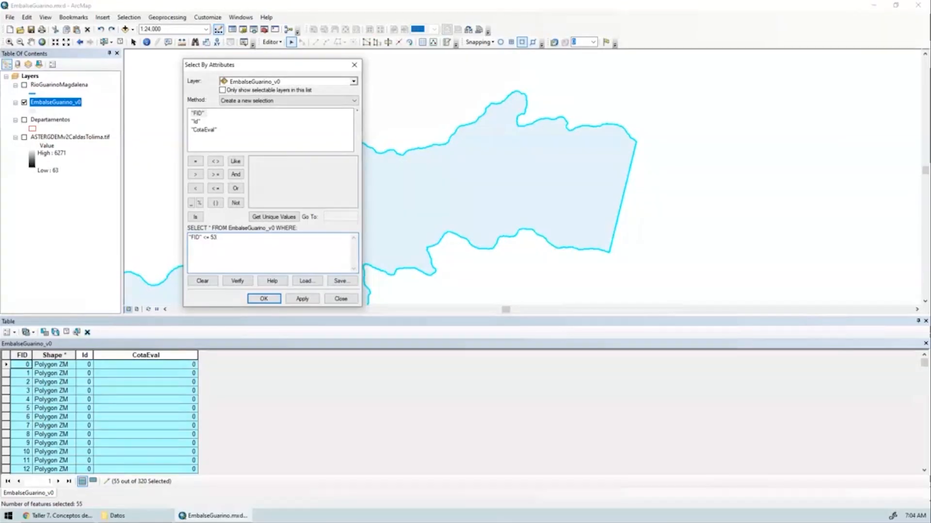
pyautogui.click(301, 299)
pyautogui.click(255, 216)
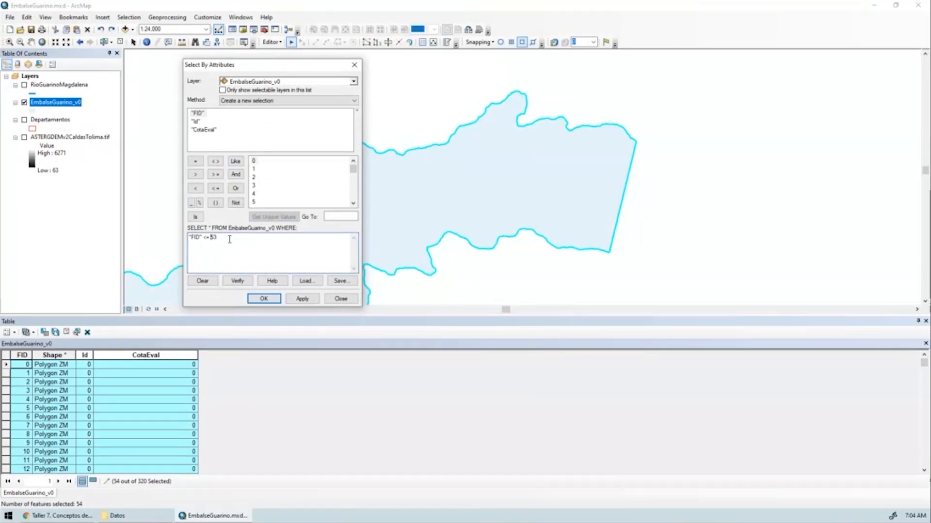
# Copy the 54 selected polygons and paste them into EmbalseGuarino_v0 to reach 374 records
pyautogui.click(273, 298)
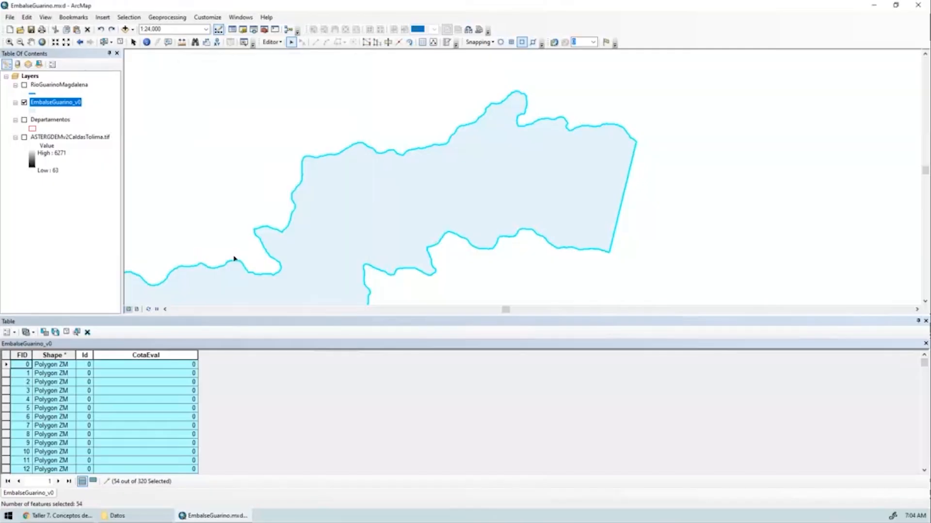
pyautogui.click(76, 30)
pyautogui.click(476, 272)
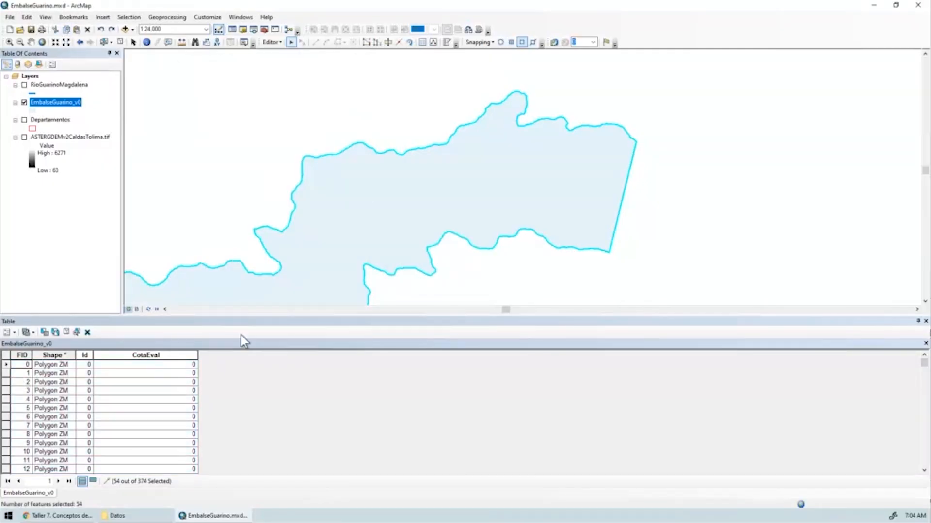
pyautogui.press('ctrl')
pyautogui.press('ctrl')
pyautogui.press('ctrl')
pyautogui.press('ctrl')
pyautogui.press('ctrl')
pyautogui.press('ctrl')
pyautogui.press('ctrl')
pyautogui.press('ctrl')
pyautogui.press('ctrl')
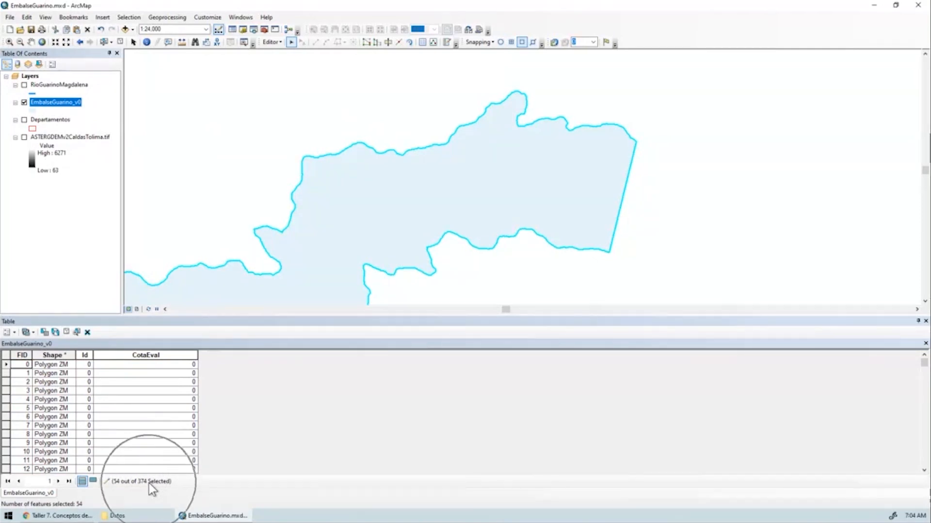
# Stop the editing session on EmbalseGuarino_v0 and save the edits
pyautogui.click(272, 41)
pyautogui.click(291, 65)
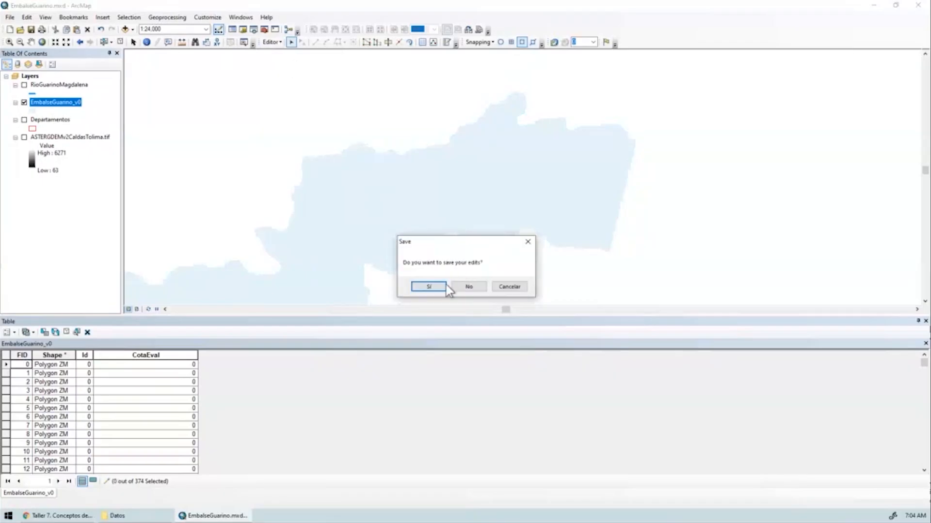
pyautogui.click(430, 286)
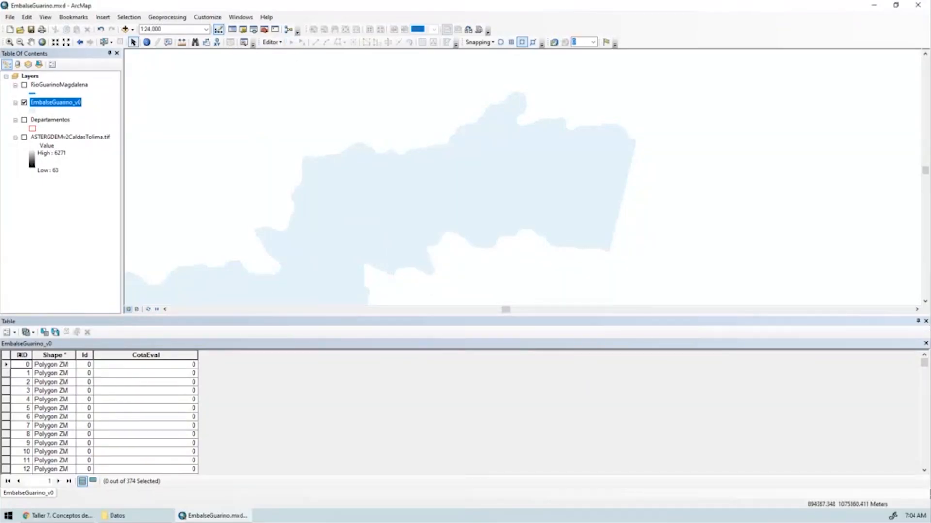
# Sort the EmbalseGuarino_v0 records by FID in descending order to check the last identifier, and return them to ascending order
pyautogui.click(20, 366)
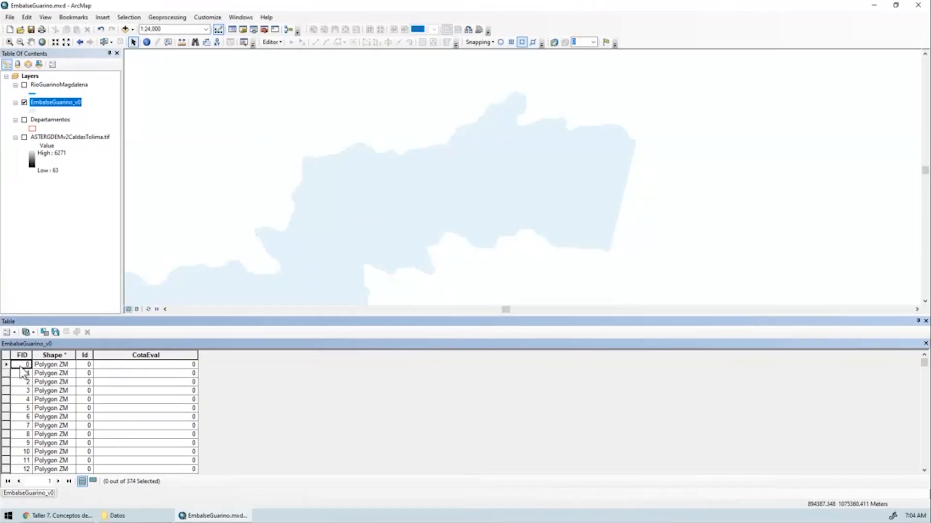
pyautogui.click(20, 358)
pyautogui.doubleClick(23, 355)
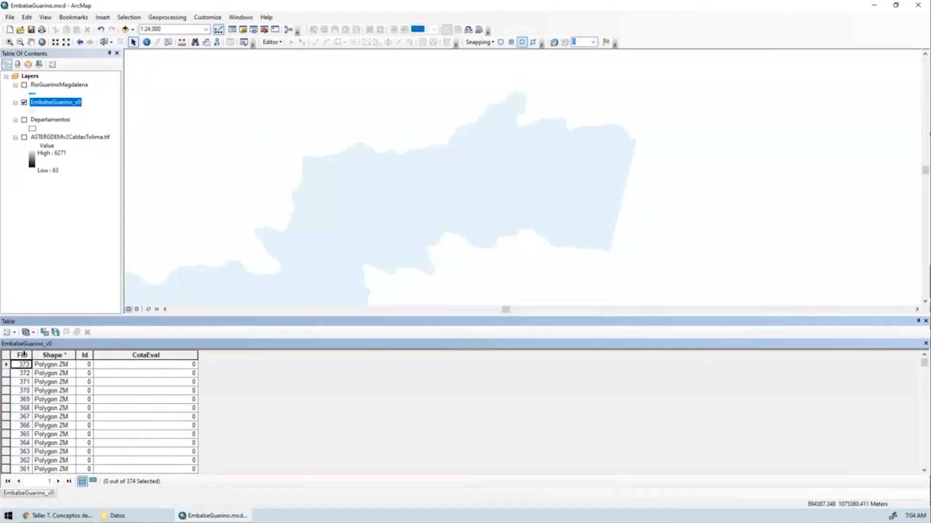
pyautogui.doubleClick(23, 356)
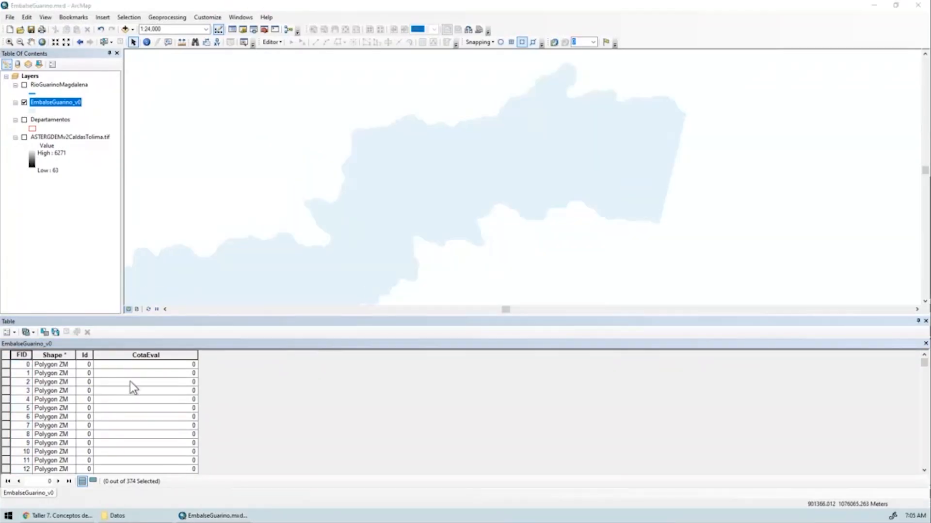
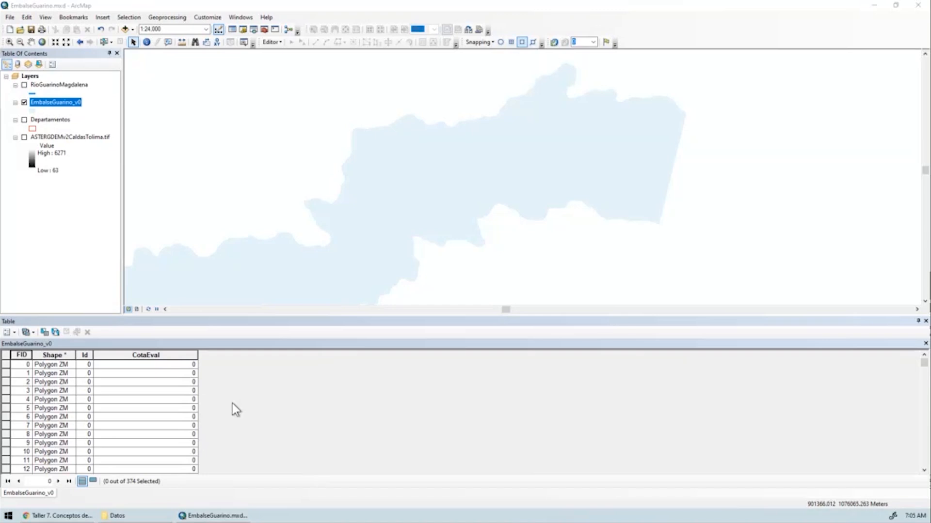
# Display the ASTERGDEMv2CaldasTolima.tif terrain raster beneath the reservoir, and hide and show EmbalseGuarino_v0 to compare them
pyautogui.click(25, 137)
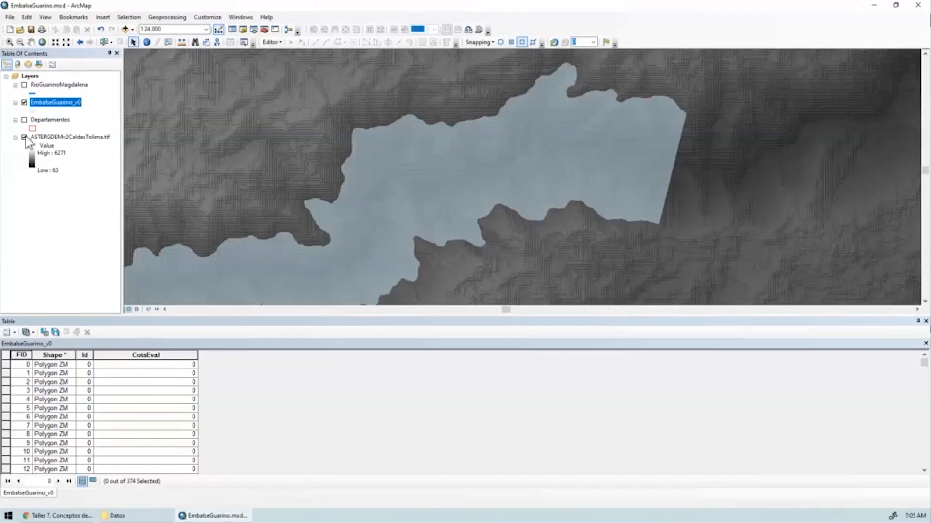
pyautogui.scroll(-2, 544, 177)
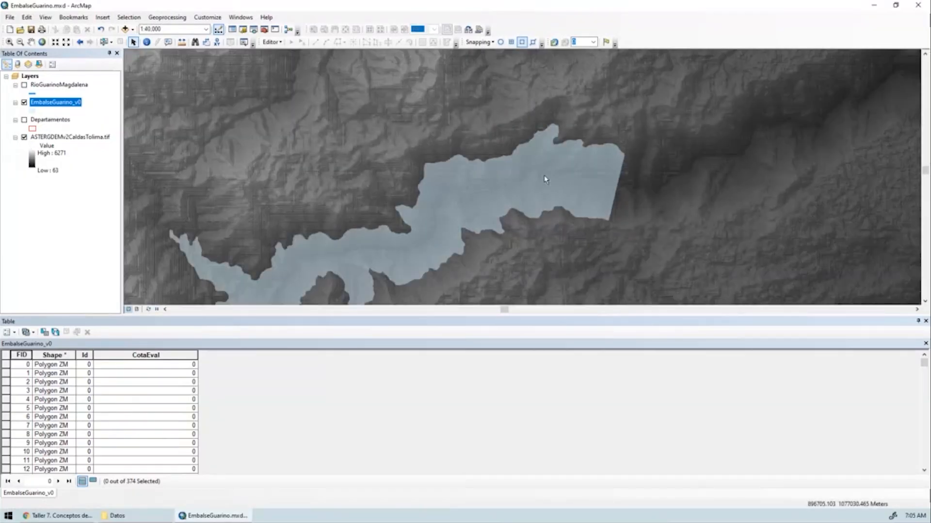
pyautogui.moveTo(546, 179); pyautogui.dragTo(561, 154)
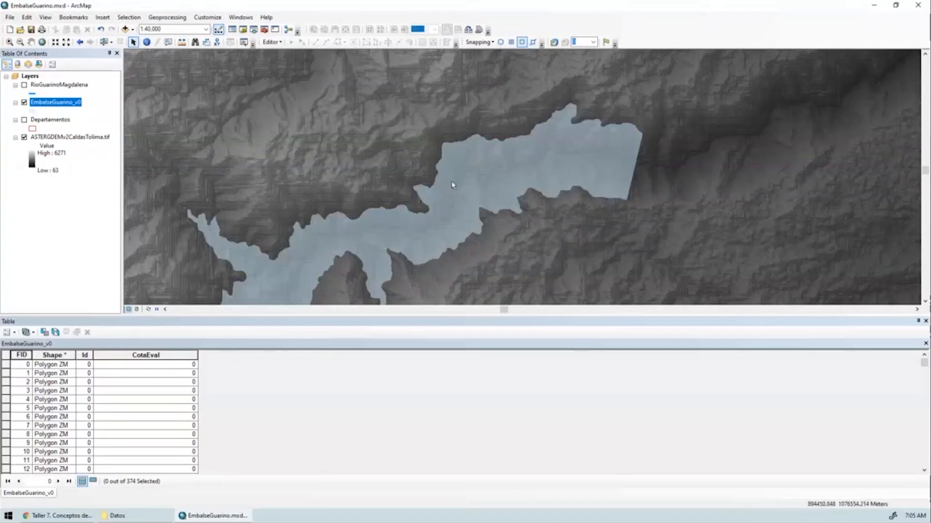
pyautogui.scroll(2, 490, 174)
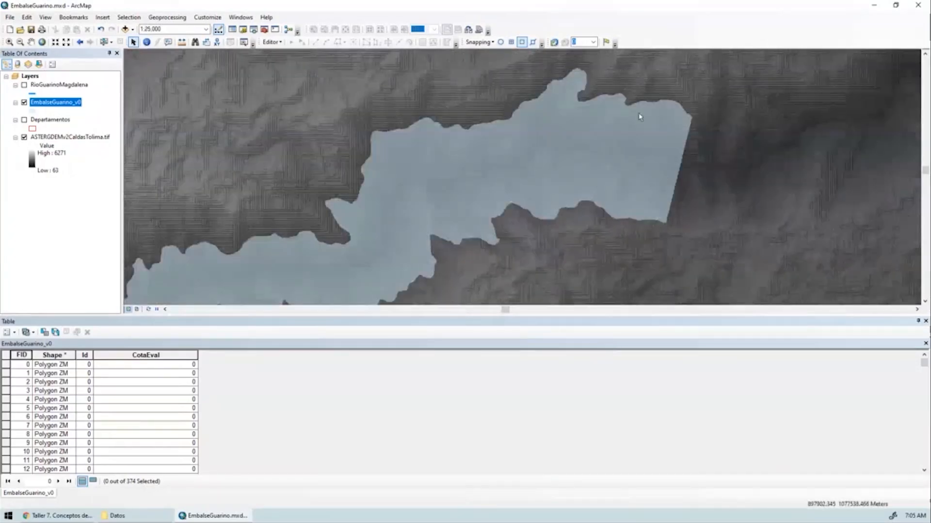
pyautogui.click(24, 103)
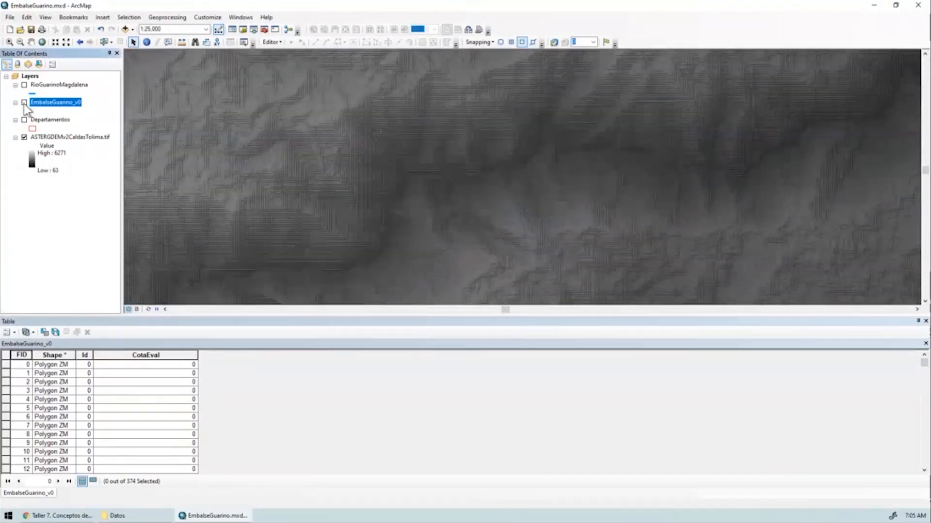
pyautogui.click(25, 103)
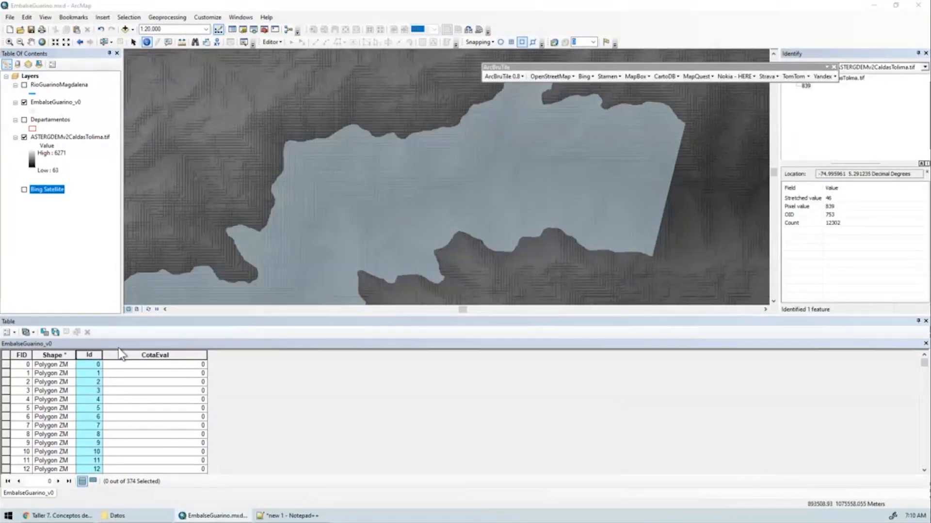
# Calculate the CotaEval field for all EmbalseGuarino_v0 records with the expression [FID] + 791
pyautogui.click(124, 356)
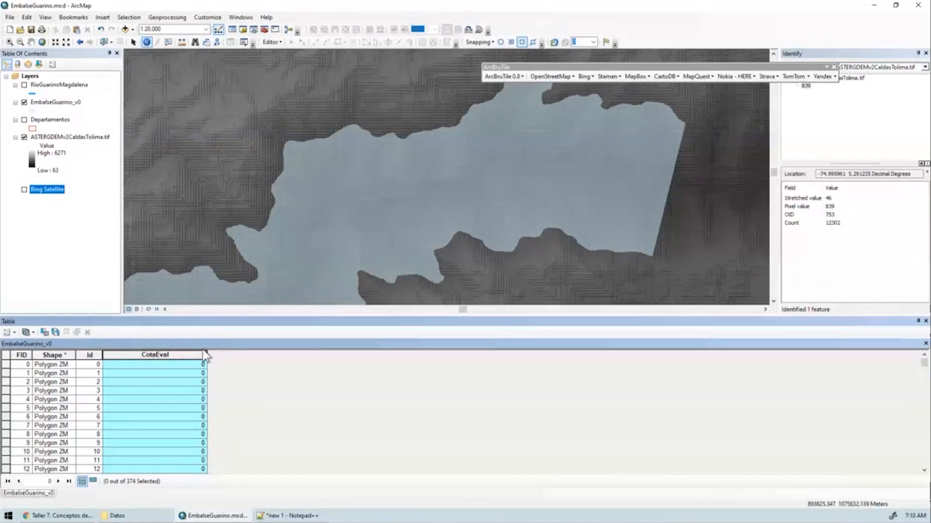
pyautogui.rightClick(161, 352)
pyautogui.rightClick(146, 356)
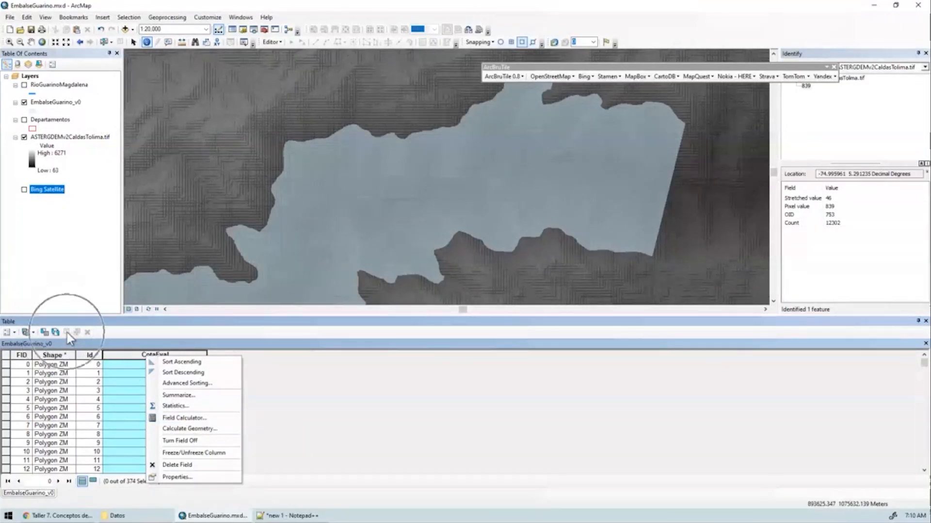
pyautogui.click(180, 416)
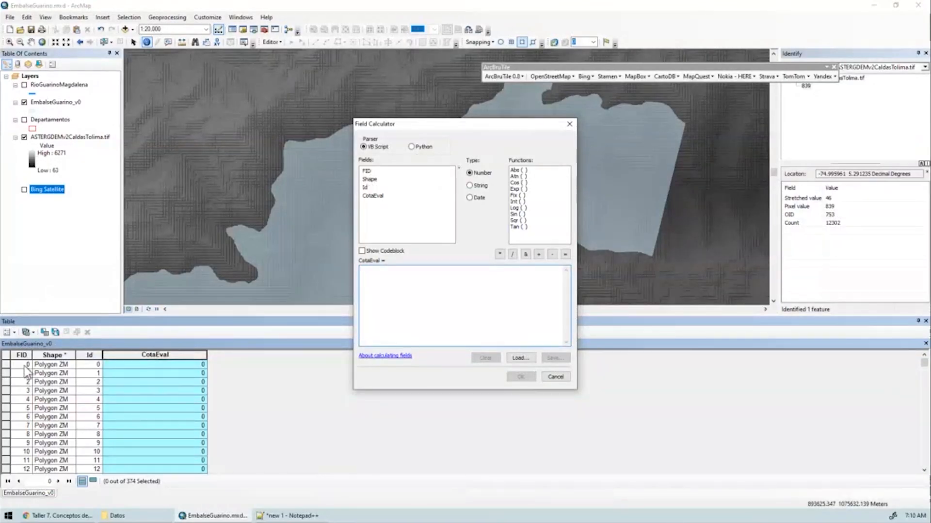
pyautogui.doubleClick(367, 171)
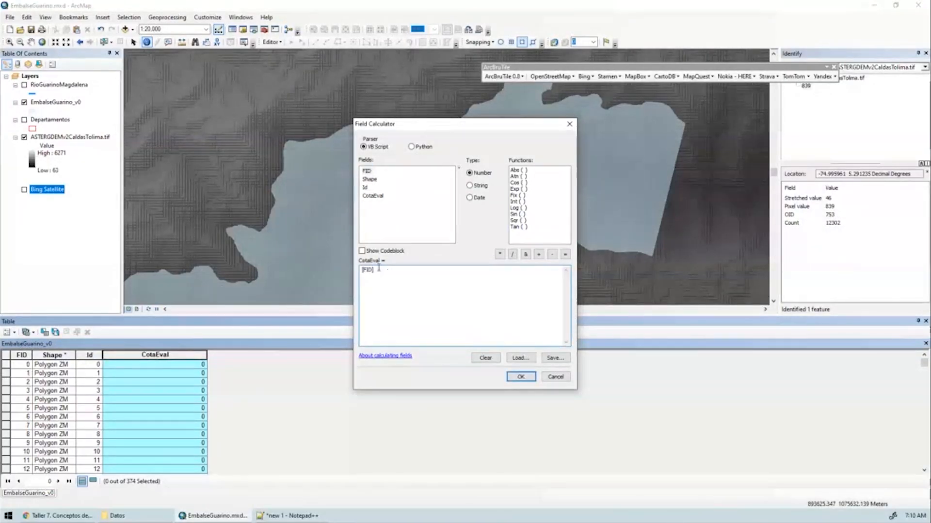
pyautogui.write('=')
pyautogui.write('791')
pyautogui.click(519, 377)
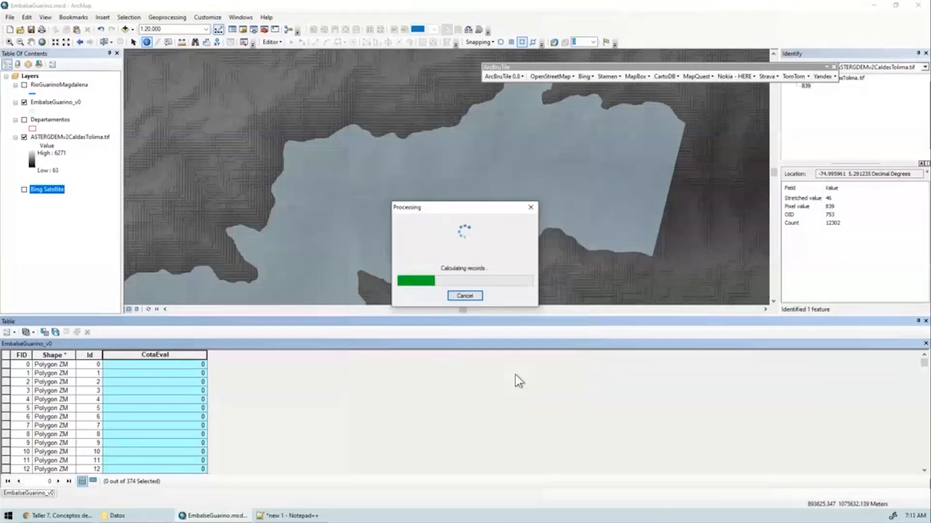
# Check the calculated CotaEval values by sorting the field both ways and examining its statistics for record count, minimum and maximum
pyautogui.click(189, 368)
pyautogui.doubleClick(181, 355)
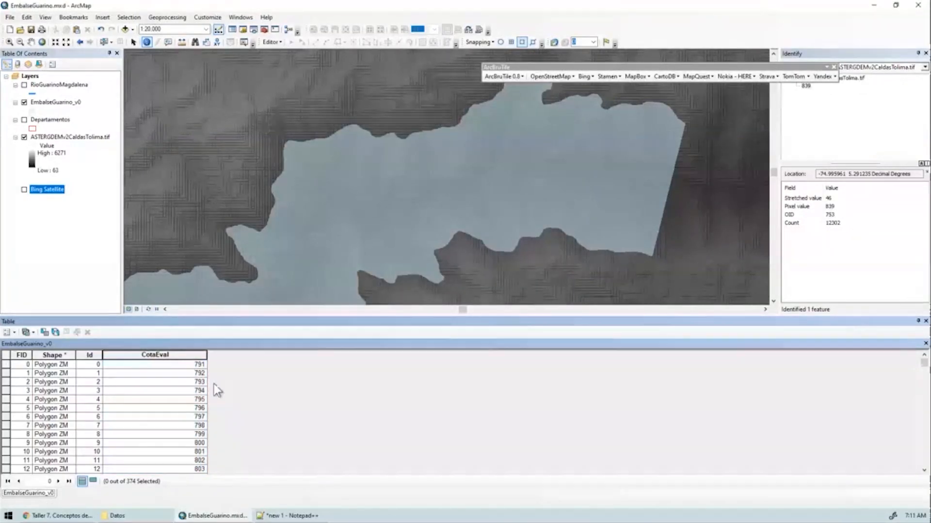
pyautogui.doubleClick(189, 356)
pyautogui.doubleClick(182, 356)
pyautogui.rightClick(185, 357)
pyautogui.click(226, 407)
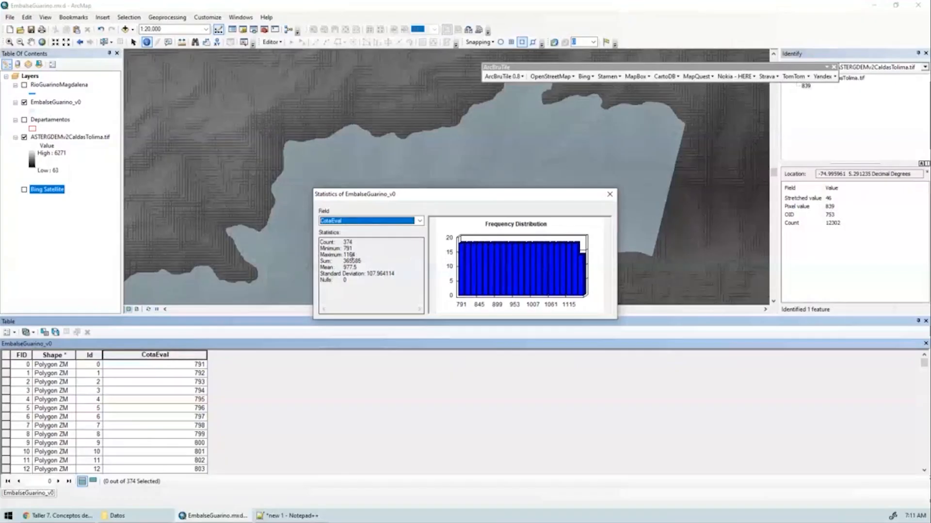
pyautogui.doubleClick(347, 242)
pyautogui.click(347, 248)
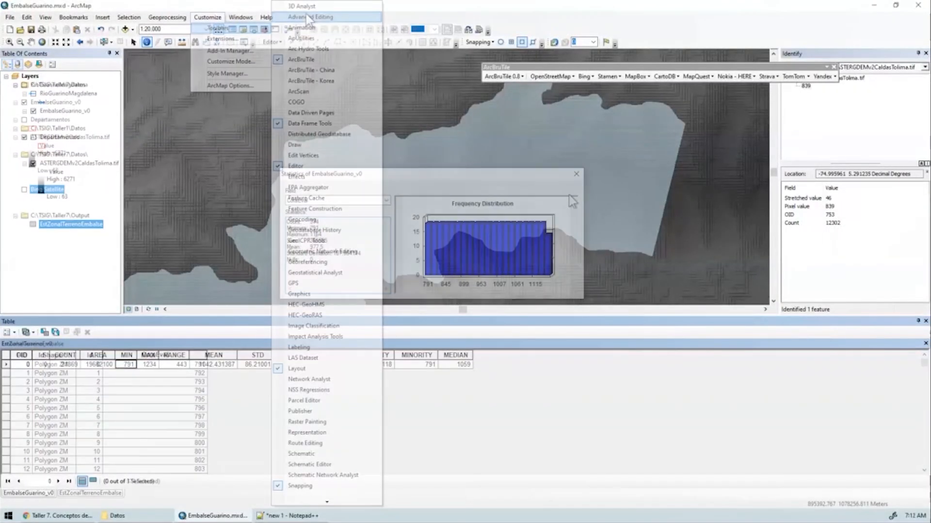
# Display the 3D Analyst tools over the map and start Interpolate Line on the ASTERGDEMv2CaldasTolima.tif surface
pyautogui.click(303, 7)
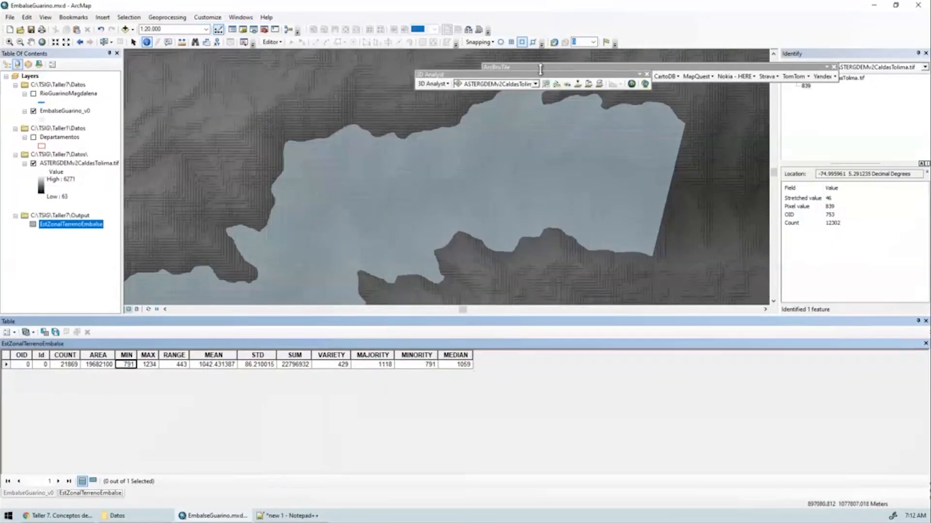
pyautogui.moveTo(540, 69); pyautogui.dragTo(321, 66)
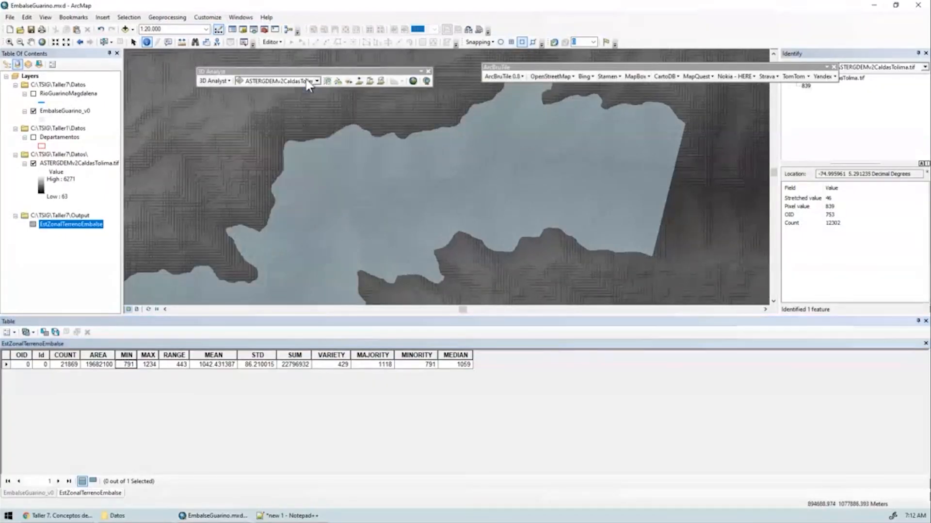
pyautogui.click(371, 80)
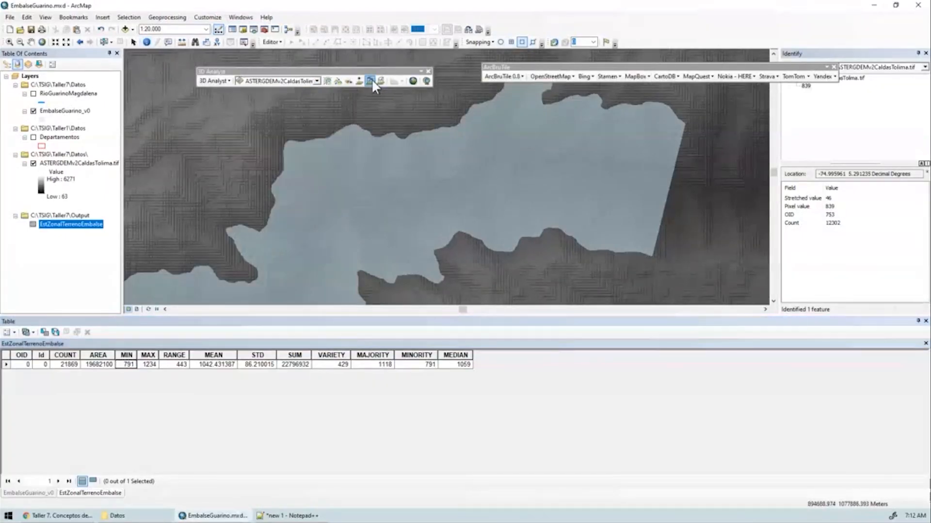
# Draw a 3D line along the reservoir's straight eastern edge and examine its terrain profile graph at a larger size
pyautogui.click(649, 263)
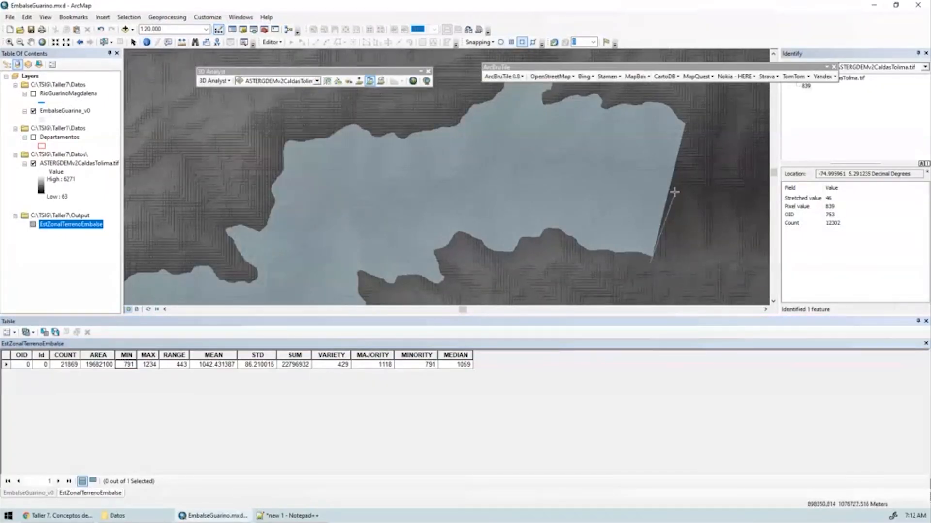
pyautogui.doubleClick(688, 114)
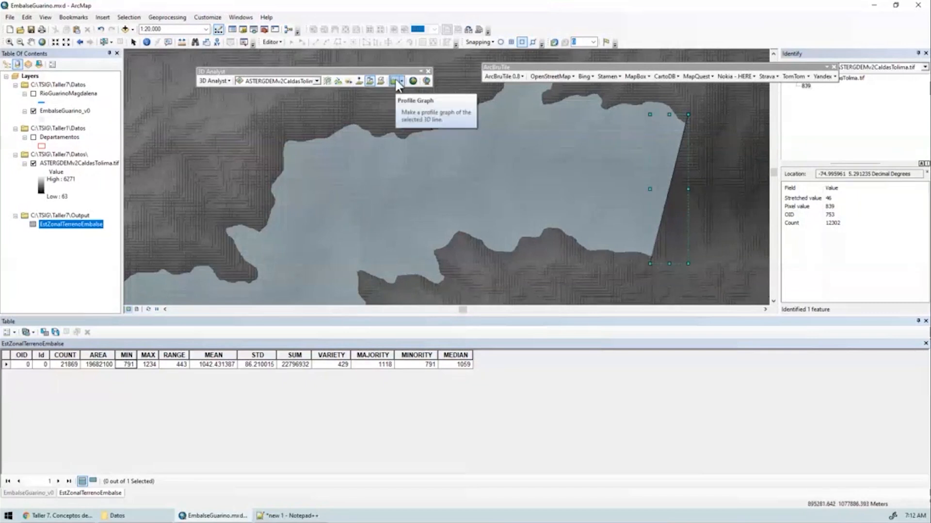
pyautogui.click(396, 81)
pyautogui.moveTo(446, 122); pyautogui.dragTo(217, 104)
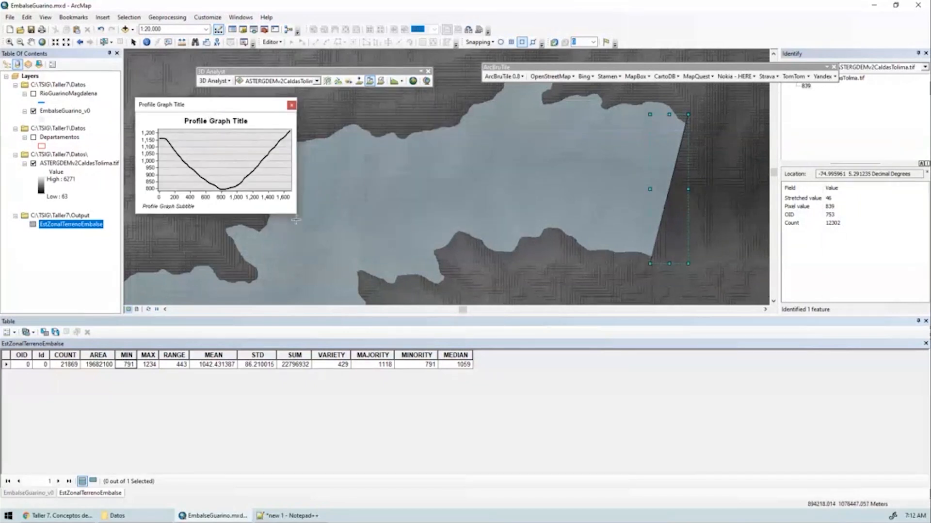
pyautogui.moveTo(295, 212); pyautogui.dragTo(504, 331)
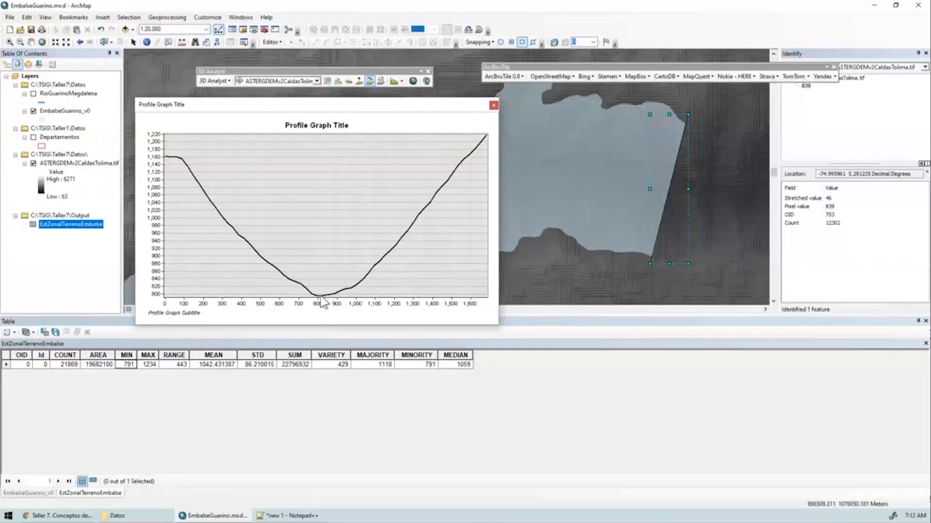
pyautogui.moveTo(321, 325); pyautogui.dragTo(322, 439)
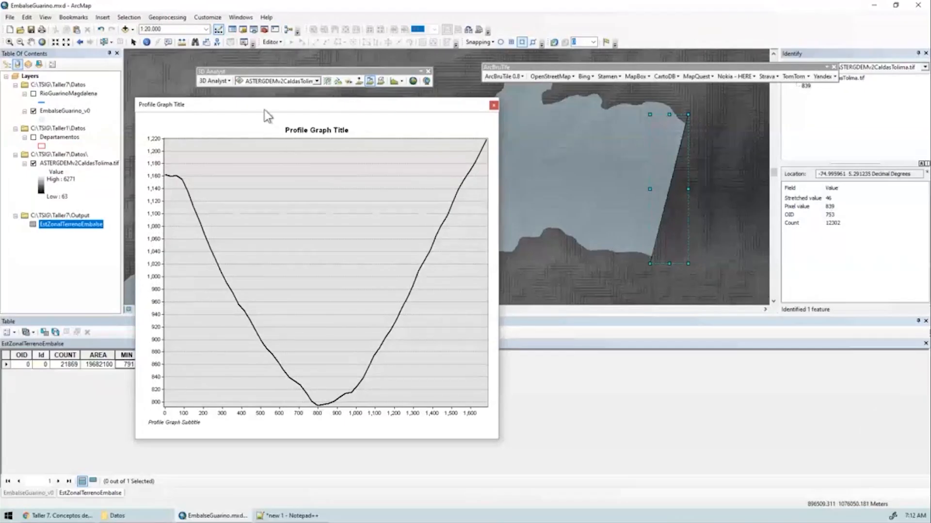
pyautogui.moveTo(266, 115); pyautogui.dragTo(581, 108)
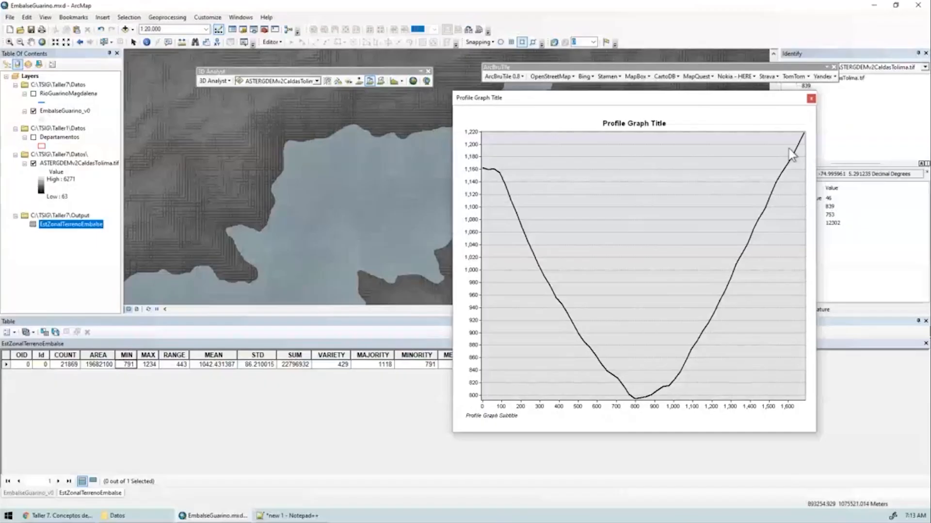
# Close the profile graph, delete the profile line from the map, and hide the 3D Analyst and ArcBruTile toolbars
pyautogui.click(810, 98)
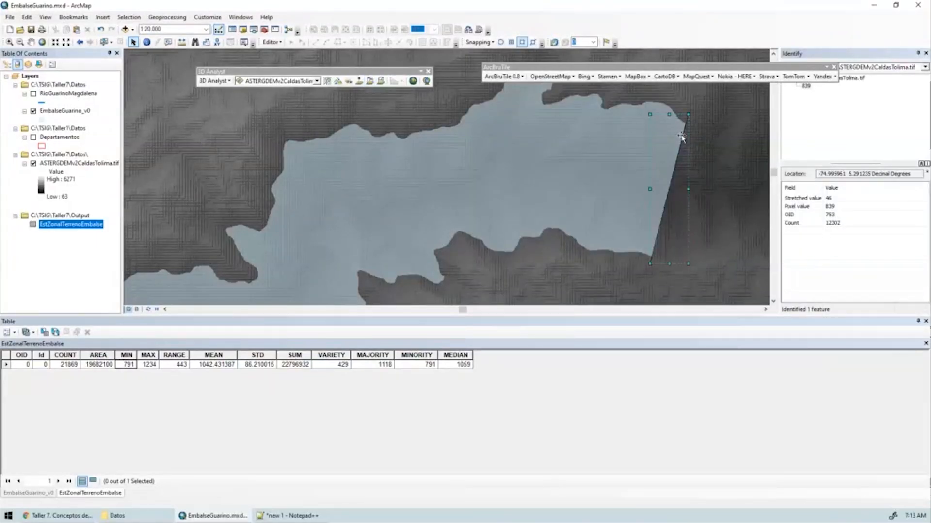
pyautogui.click(652, 187)
pyautogui.click(428, 71)
pyautogui.click(834, 66)
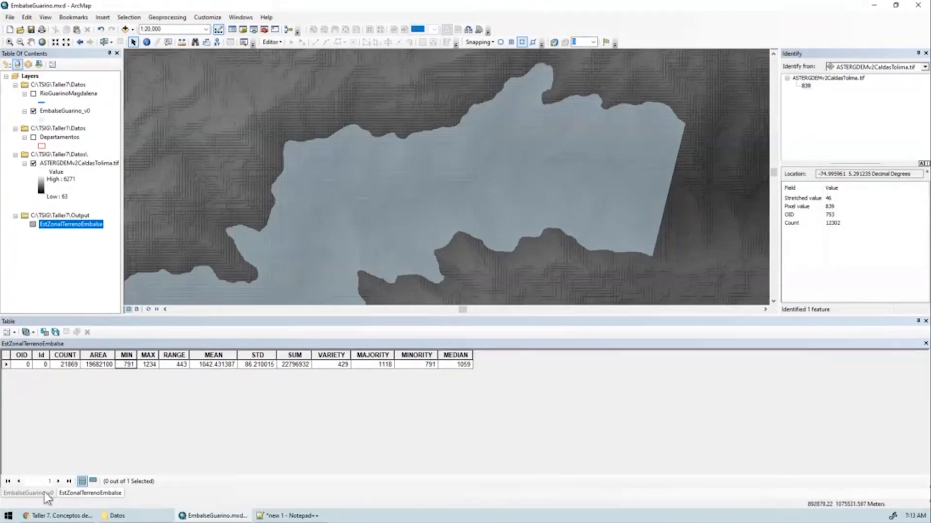
# Check the minimum and maximum statistics of the CotaEval field in the EmbalseGuarino_v0 attribute table
pyautogui.click(28, 493)
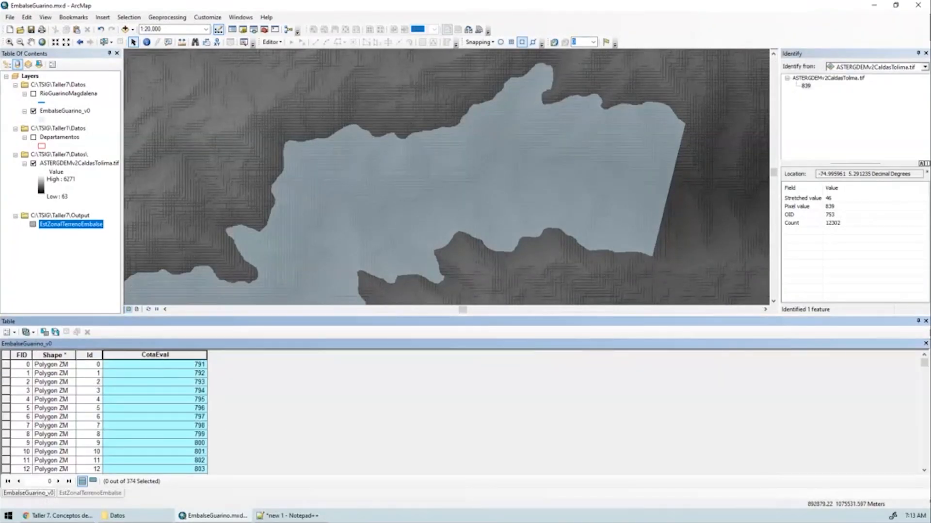
pyautogui.rightClick(185, 353)
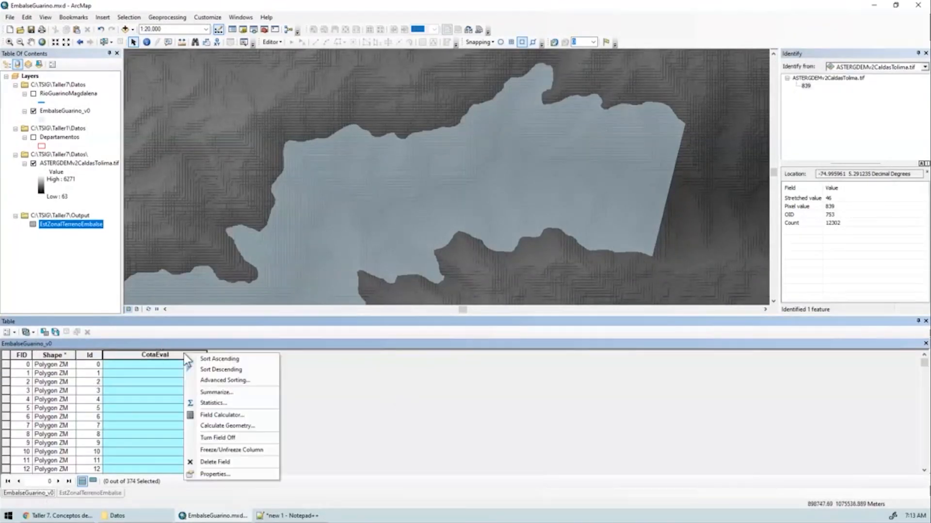
pyautogui.click(222, 403)
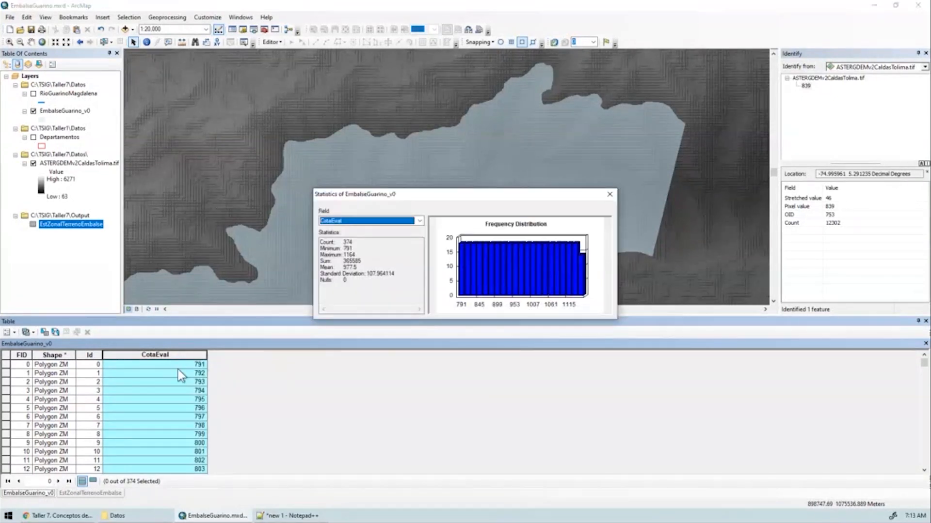
pyautogui.click(348, 247)
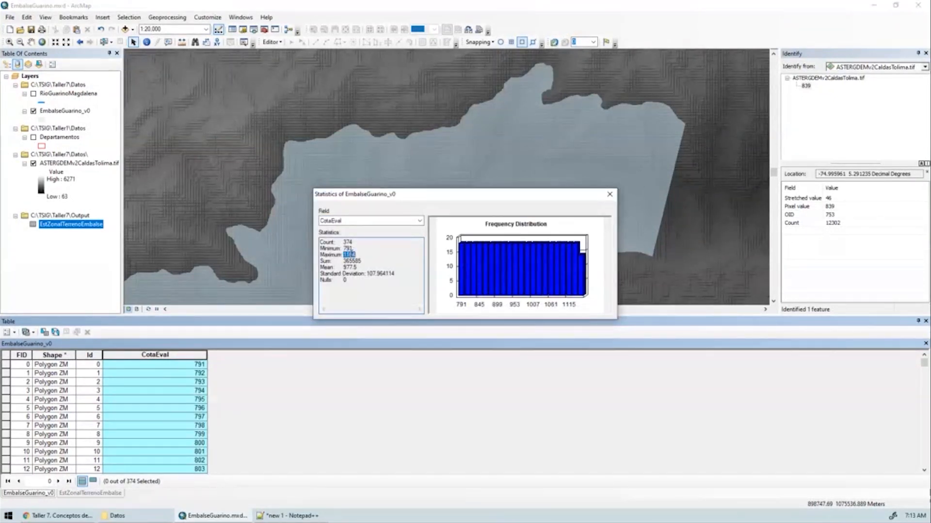
pyautogui.moveTo(352, 242); pyautogui.dragTo(342, 242)
pyautogui.moveTo(344, 243); pyautogui.dragTo(353, 244)
pyautogui.click(349, 250)
pyautogui.click(609, 195)
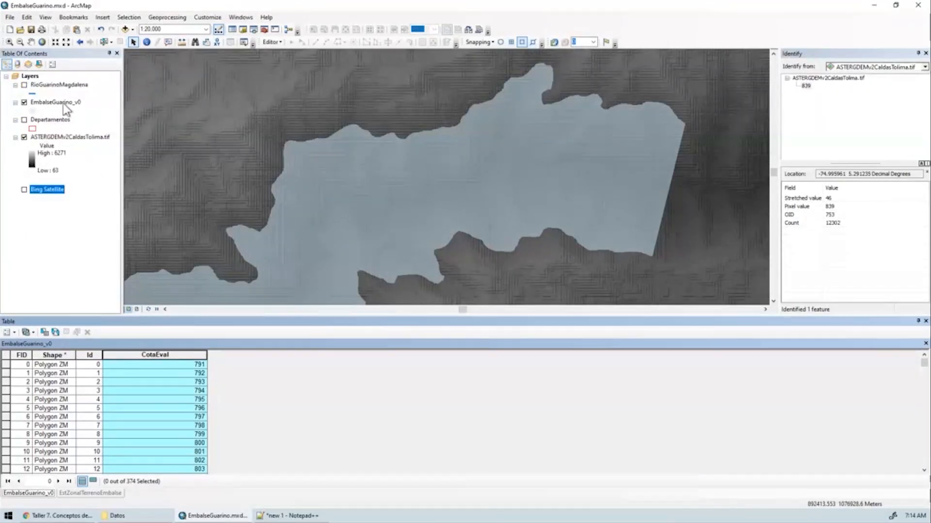
# Apply the definition query "FID" = 0 to the EmbalseGuarino_v0 layer using the Query Builder
pyautogui.click(63, 103)
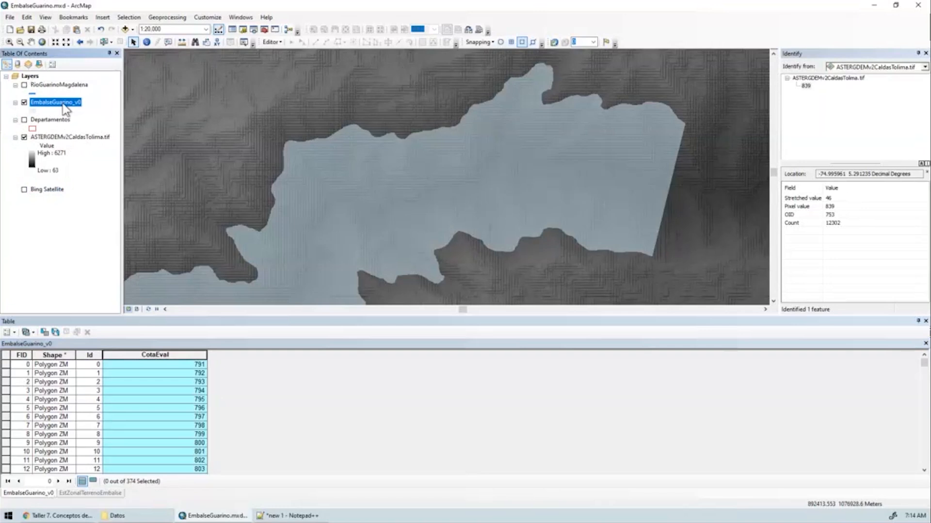
pyautogui.doubleClick(63, 104)
pyautogui.click(486, 151)
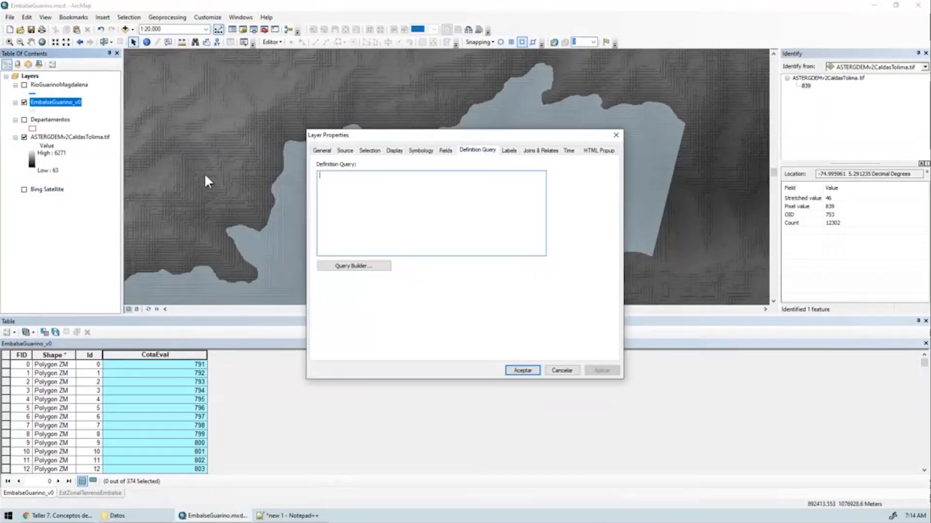
pyautogui.click(371, 268)
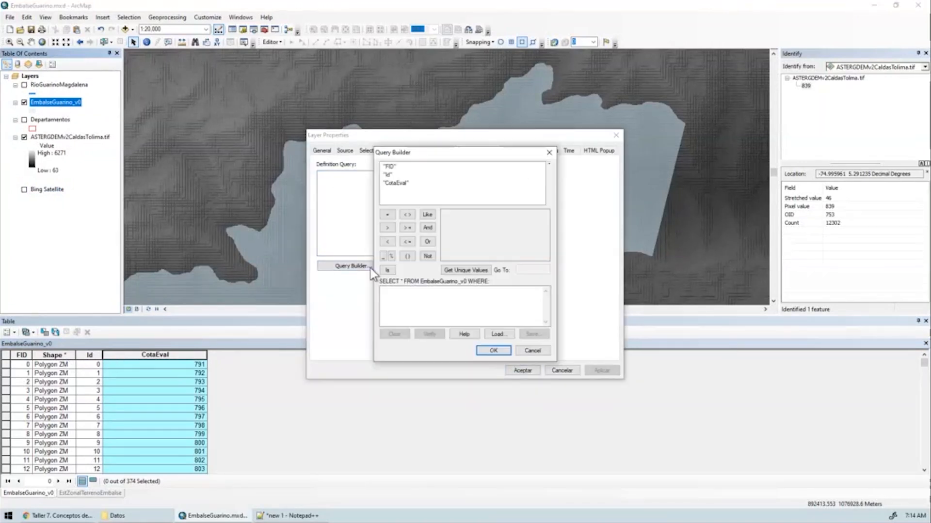
pyautogui.doubleClick(389, 166)
pyautogui.click(387, 215)
pyautogui.click(465, 270)
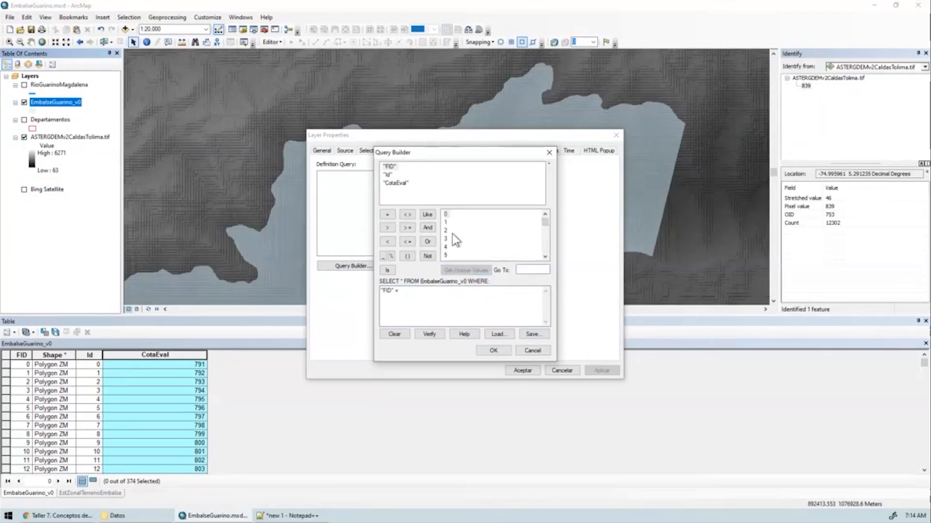
pyautogui.doubleClick(446, 214)
pyautogui.press('Return')
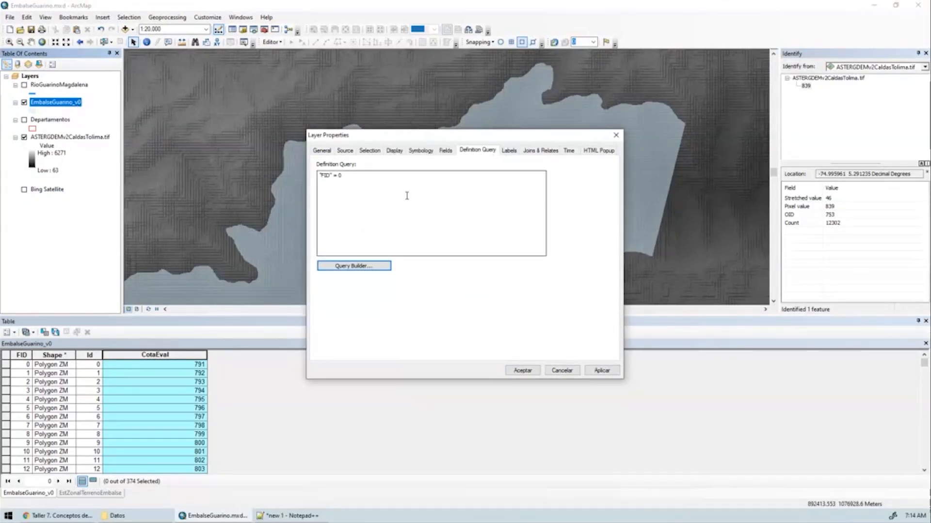
pyautogui.click(601, 370)
pyautogui.click(522, 370)
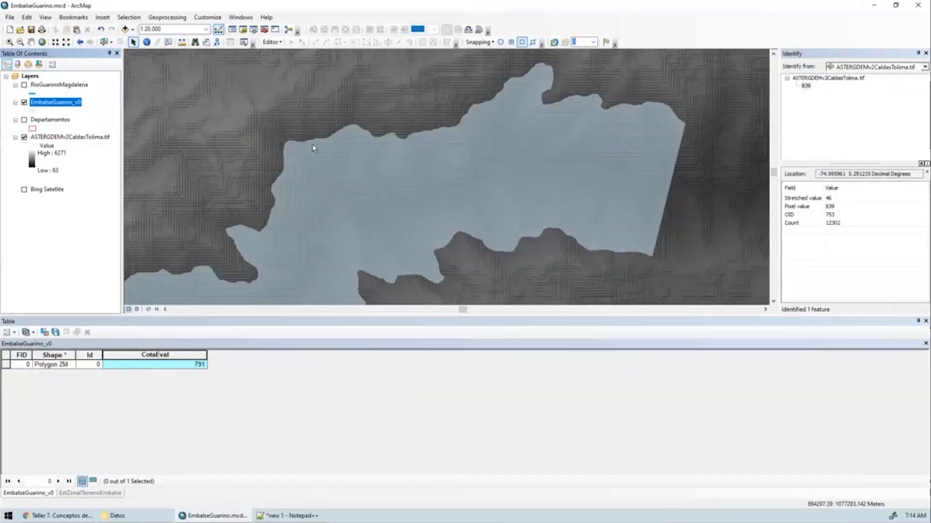
# Shrink the attribute table to enlarge the map, and check the reservoir polygon of the FID 0 record without leaving it selected
pyautogui.scroll(1, 334, 149)
pyautogui.scroll(3, 334, 150)
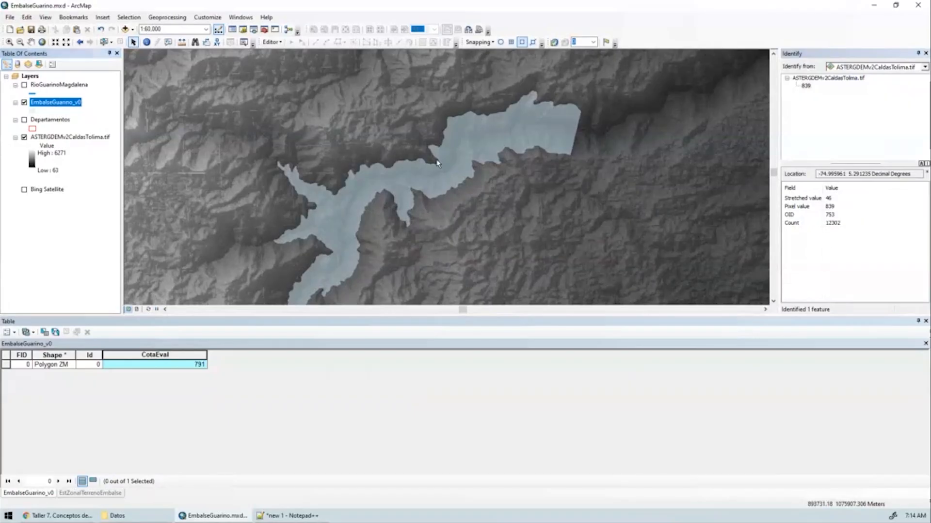
pyautogui.moveTo(255, 316); pyautogui.dragTo(257, 399)
pyautogui.click(9, 449)
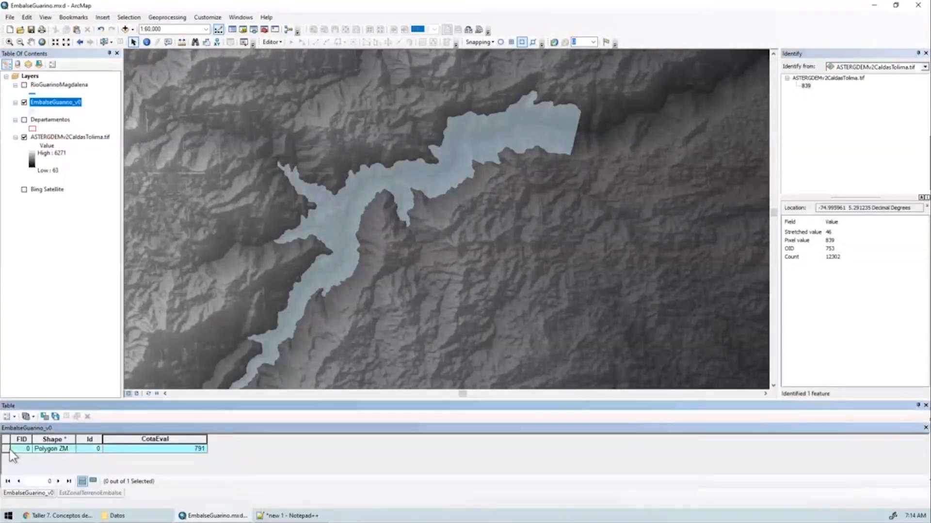
pyautogui.click(120, 42)
# Display ArcToolbox and search the available tools for "raster clip"
pyautogui.click(264, 29)
pyautogui.click(129, 152)
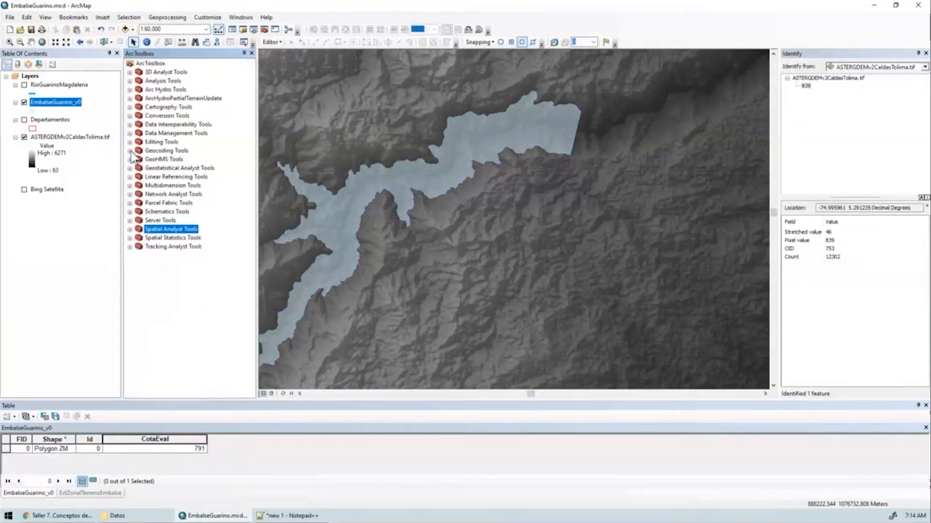
pyautogui.click(243, 18)
pyautogui.click(272, 81)
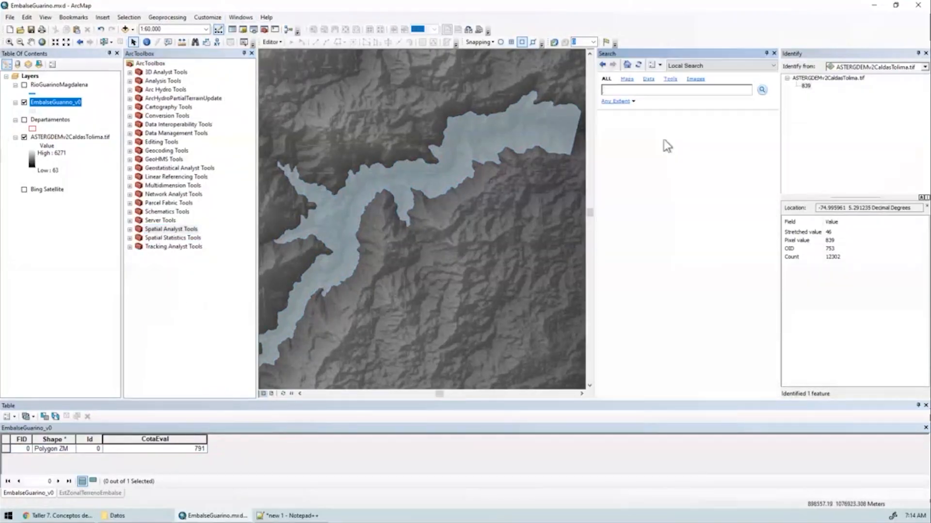
pyautogui.write('rtater clip')
pyautogui.press('Return')
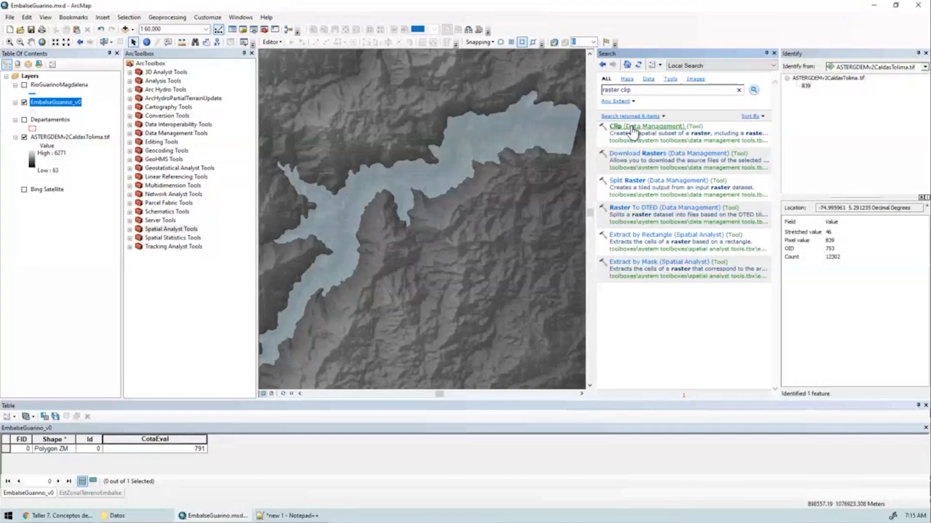
# Open the Clip tool from the Raster Processing set of Data Management Tools, closing the search and resizing the tool dialog
pyautogui.doubleClick(188, 134)
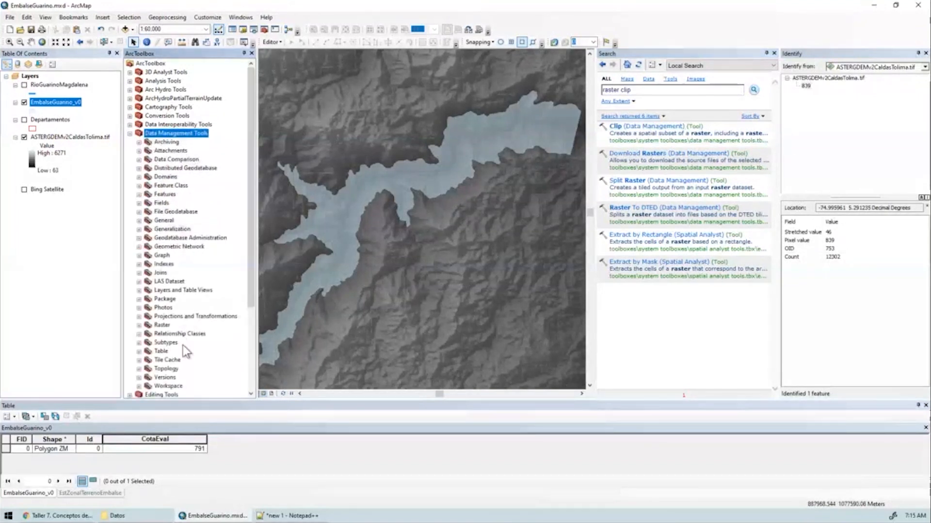
pyautogui.doubleClick(162, 325)
pyautogui.doubleClick(178, 160)
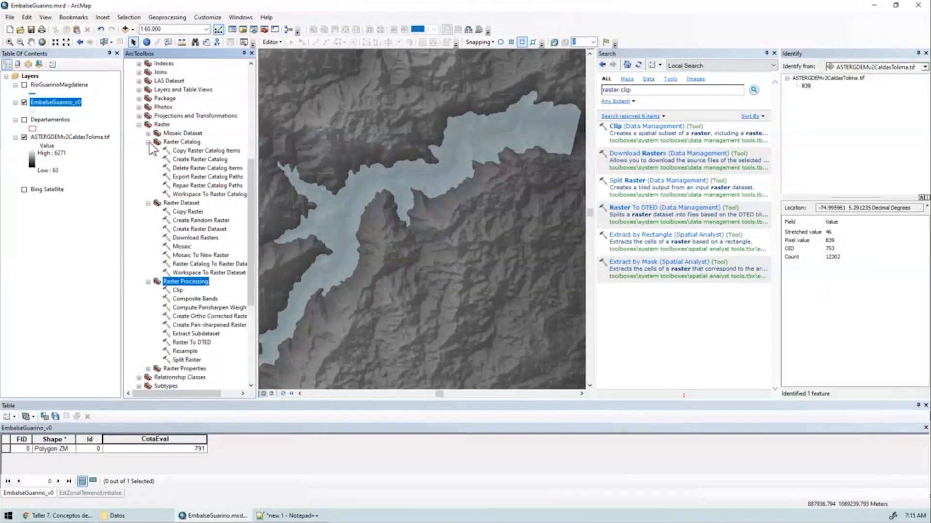
pyautogui.click(178, 168)
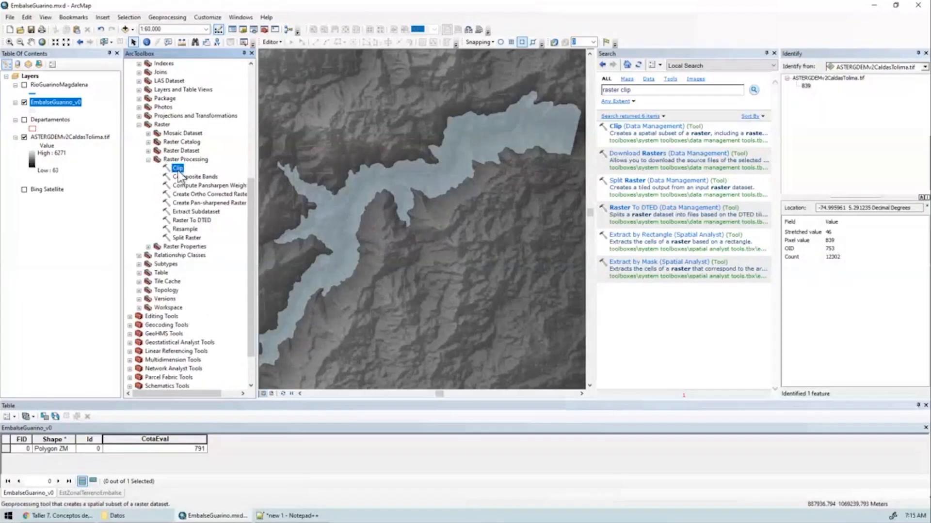
pyautogui.click(774, 53)
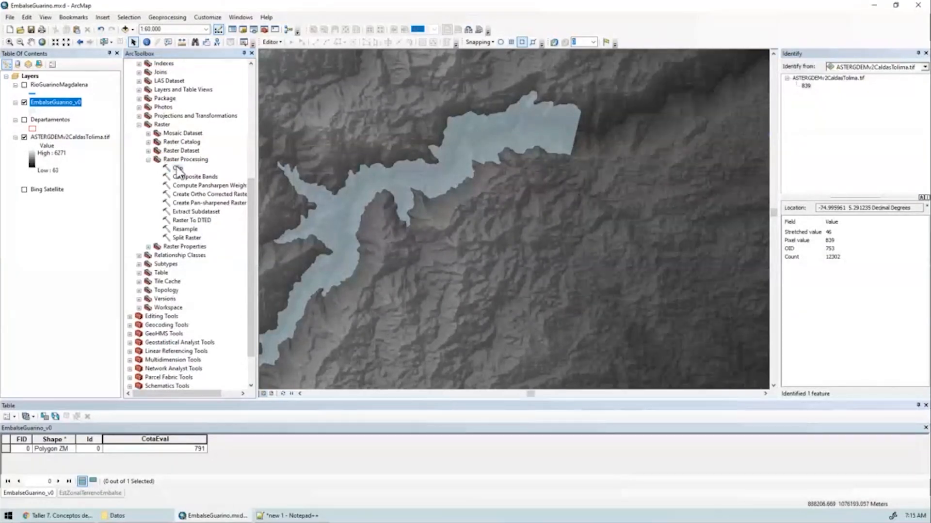
pyautogui.doubleClick(178, 168)
pyautogui.moveTo(466, 162); pyautogui.dragTo(495, 58)
pyautogui.moveTo(516, 293); pyautogui.dragTo(491, 383)
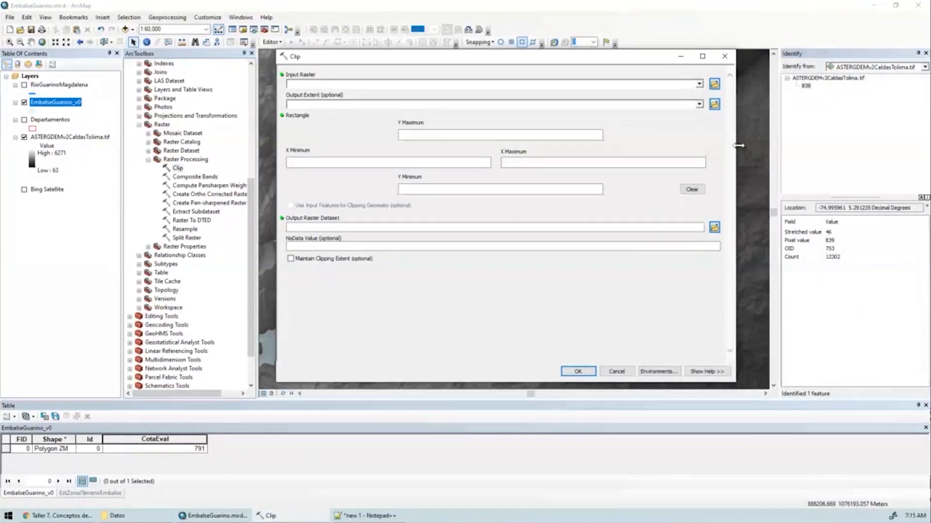
pyautogui.moveTo(738, 145); pyautogui.dragTo(578, 146)
# Set the Clip input raster to ASTERGDEMv2CaldasTolima.tif and the output extent to EmbalseGuarino_v0, using input features for clipping geometry
pyautogui.click(543, 84)
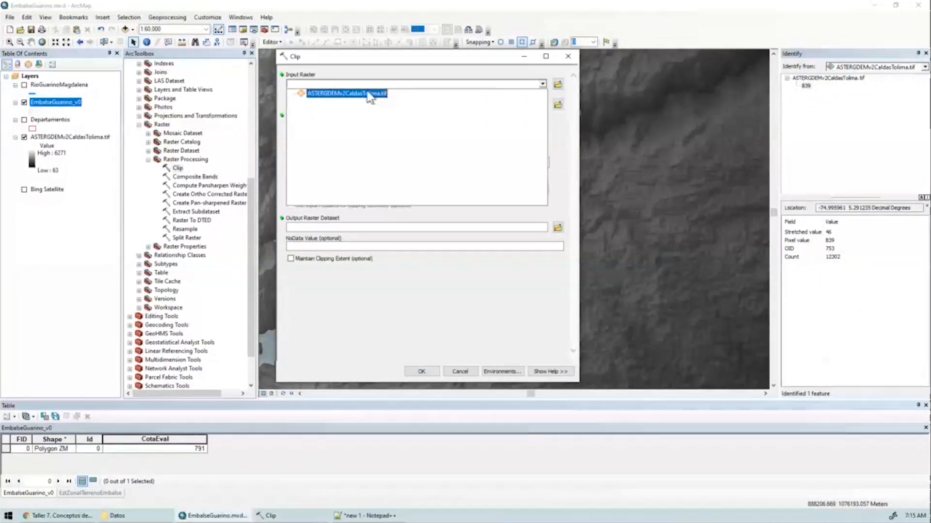
pyautogui.click(339, 94)
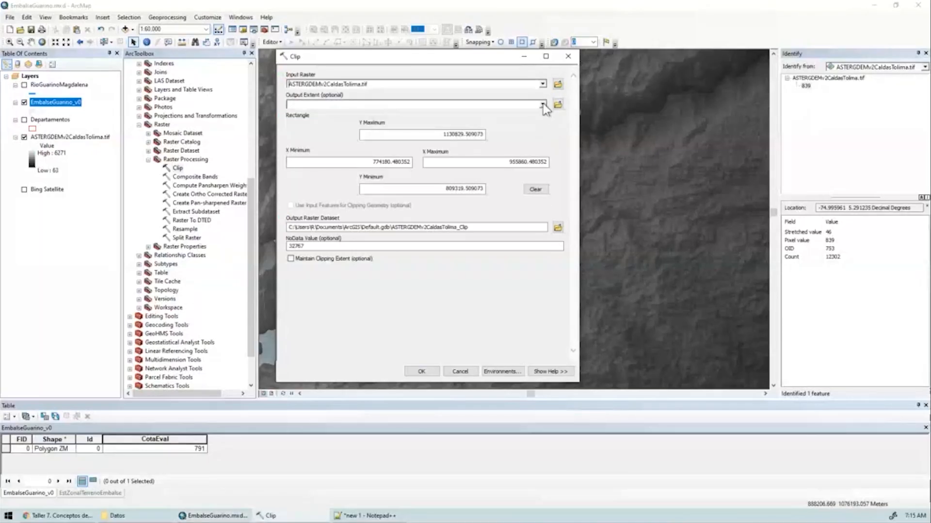
pyautogui.click(542, 105)
pyautogui.click(353, 123)
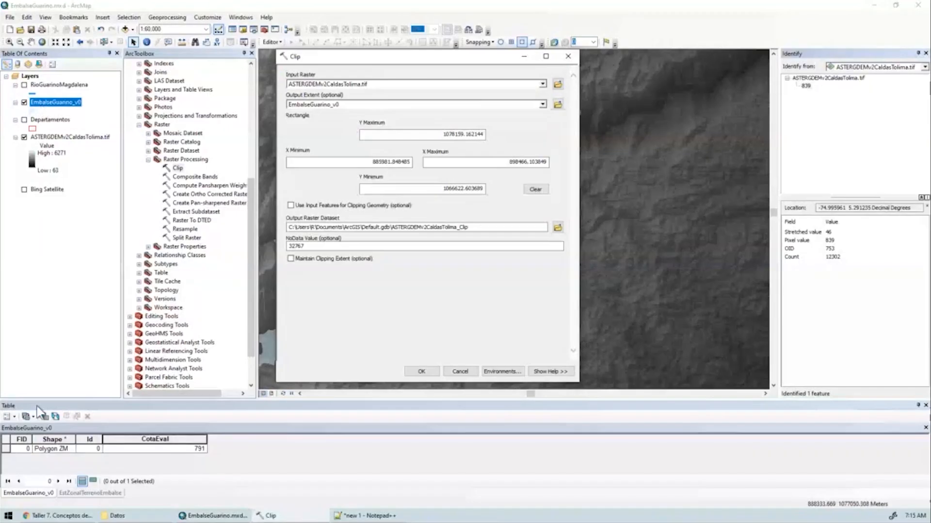
pyautogui.click(109, 452)
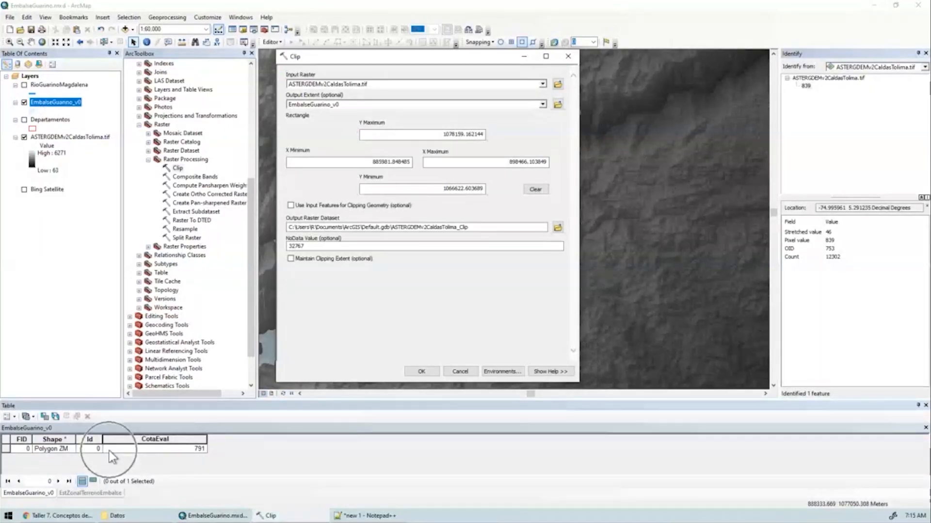
pyautogui.click(312, 207)
pyautogui.click(291, 207)
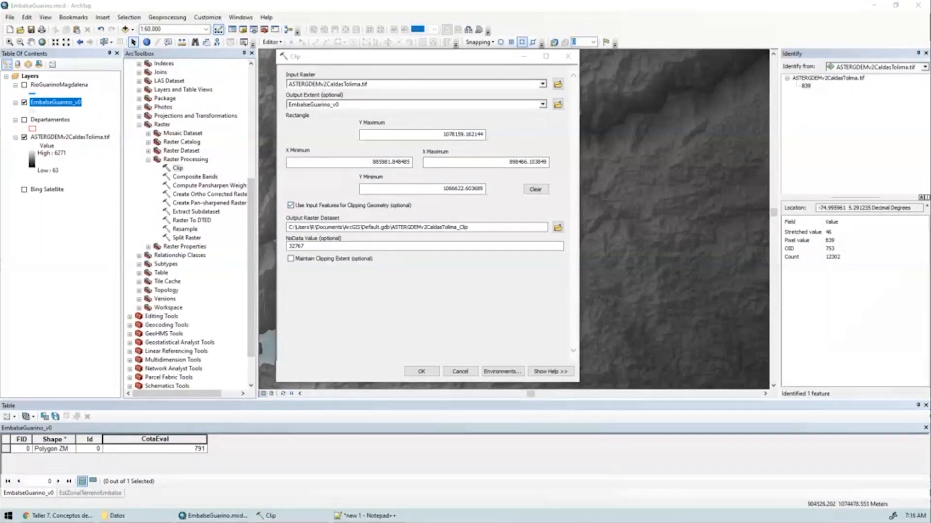
# Set the Clip output raster dataset to GrillaEmbalseGuarino_v2.tif in the C:\TSIG\Taller7\Datos folder
pyautogui.click(558, 228)
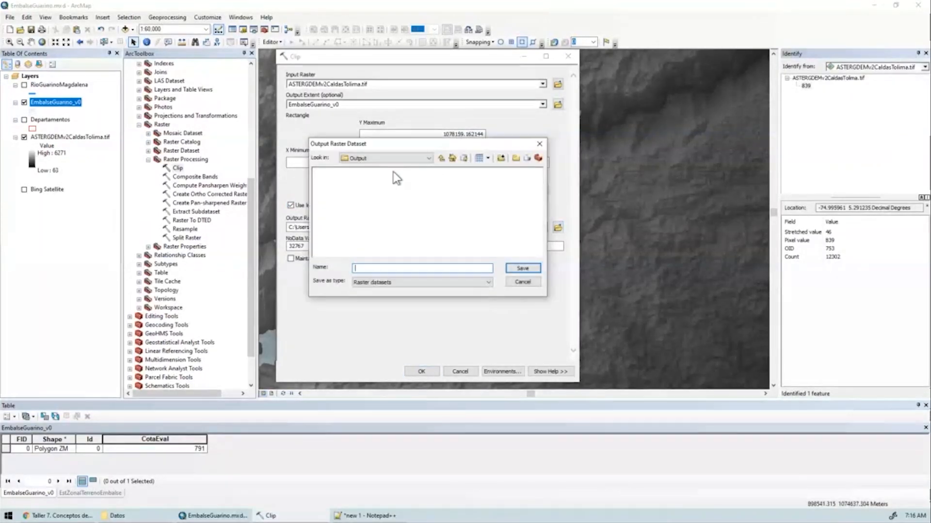
pyautogui.click(390, 159)
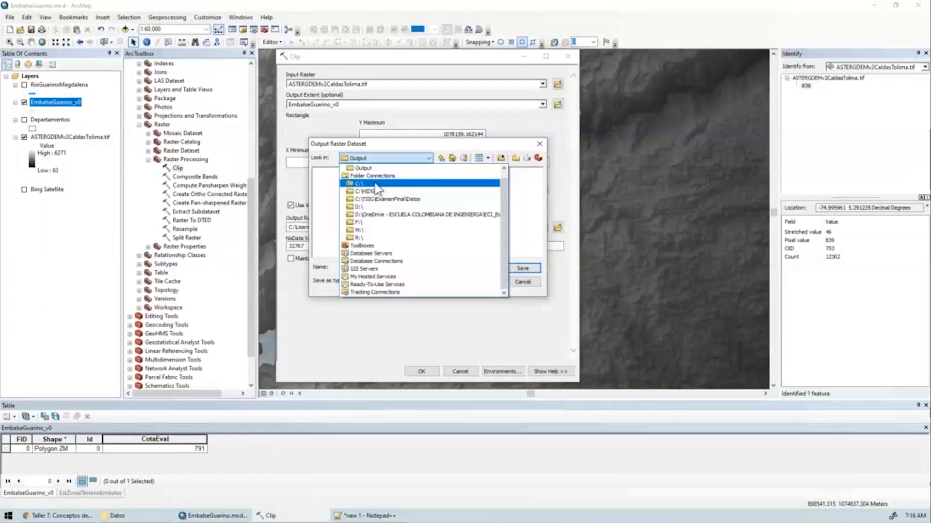
pyautogui.click(376, 184)
pyautogui.doubleClick(335, 229)
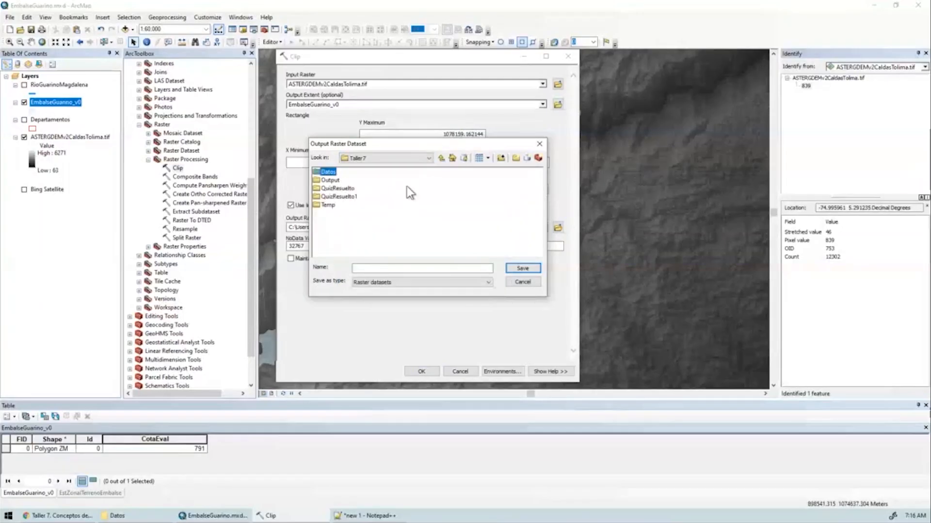
pyautogui.doubleClick(328, 173)
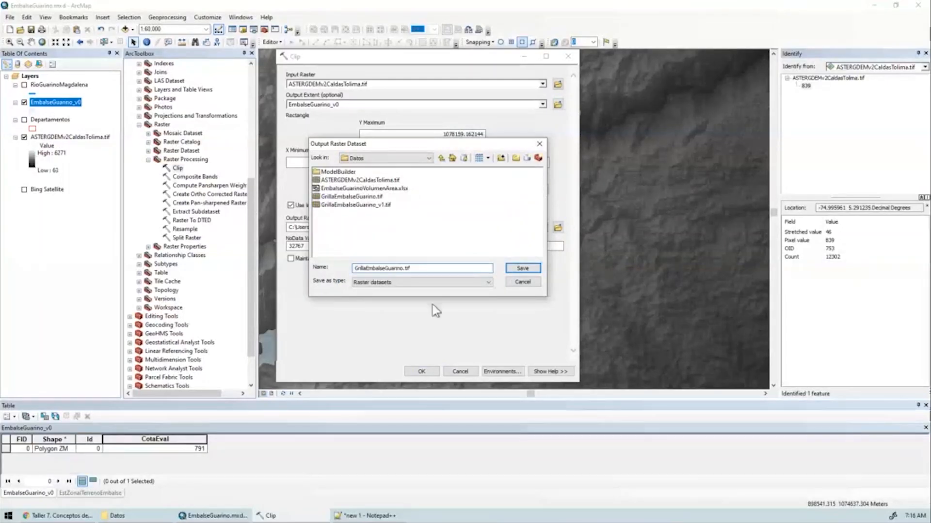
pyautogui.click(405, 268)
pyautogui.write('_v1')
pyautogui.write('2')
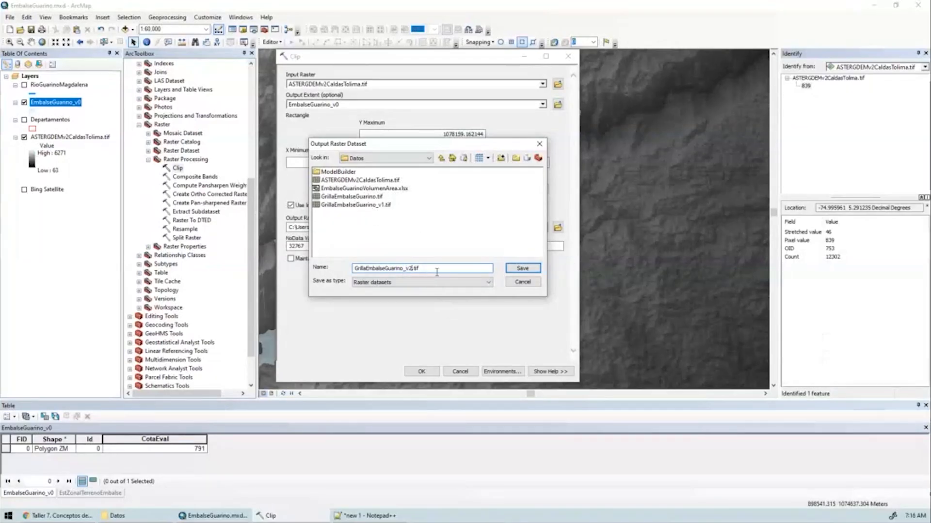
pyautogui.click(521, 270)
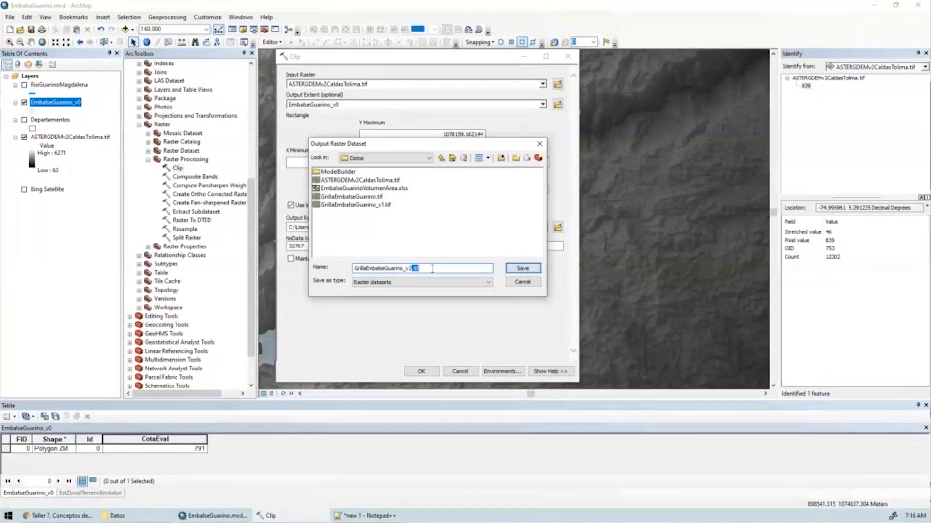
# Review the NoData value, clipping geometry and output settings, and run the Clip tool
pyautogui.click(308, 245)
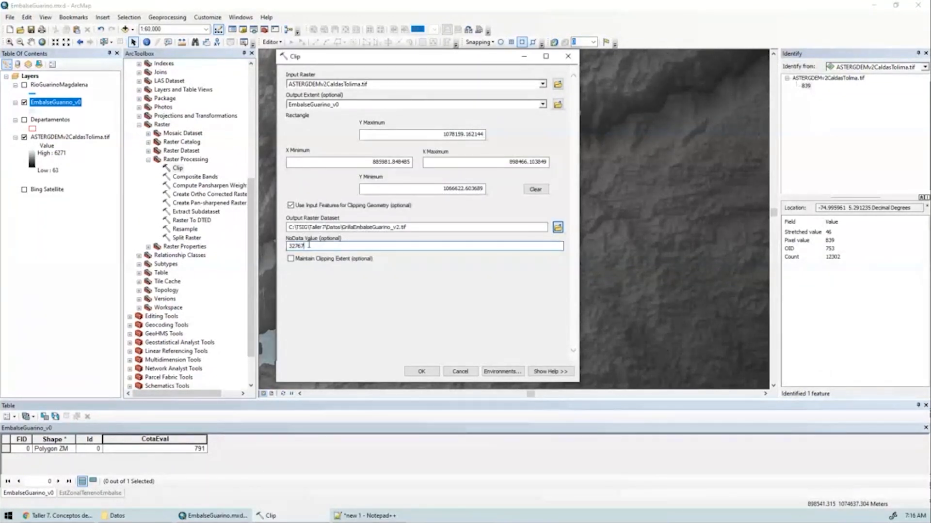
pyautogui.moveTo(309, 246); pyautogui.dragTo(277, 244)
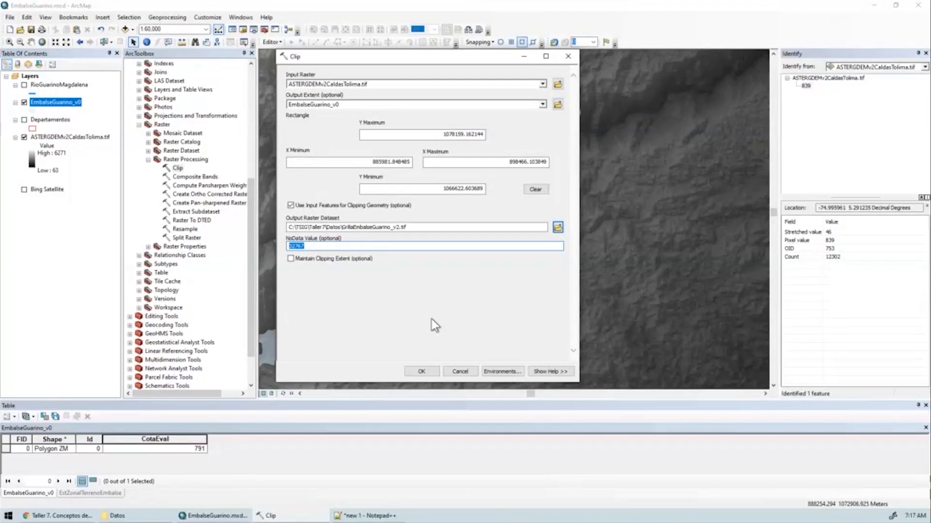
pyautogui.click(290, 247)
pyautogui.click(368, 105)
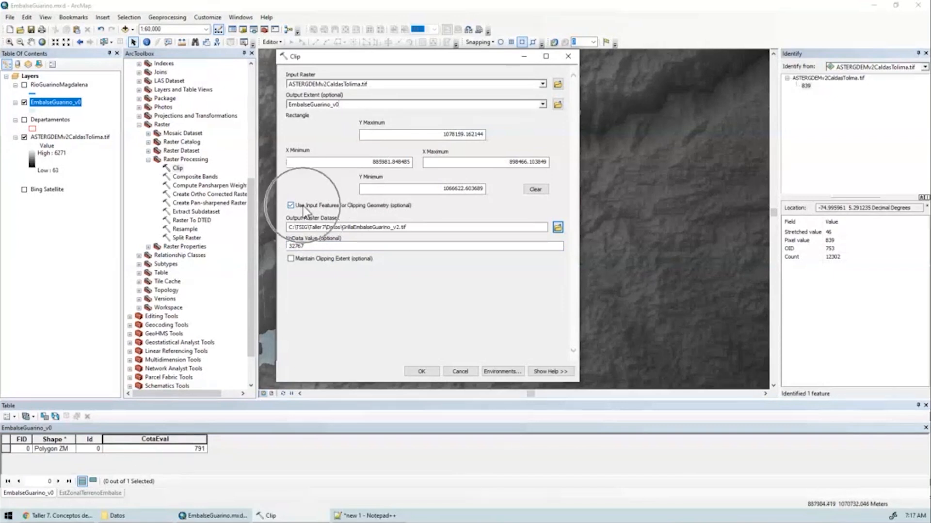
pyautogui.click(421, 227)
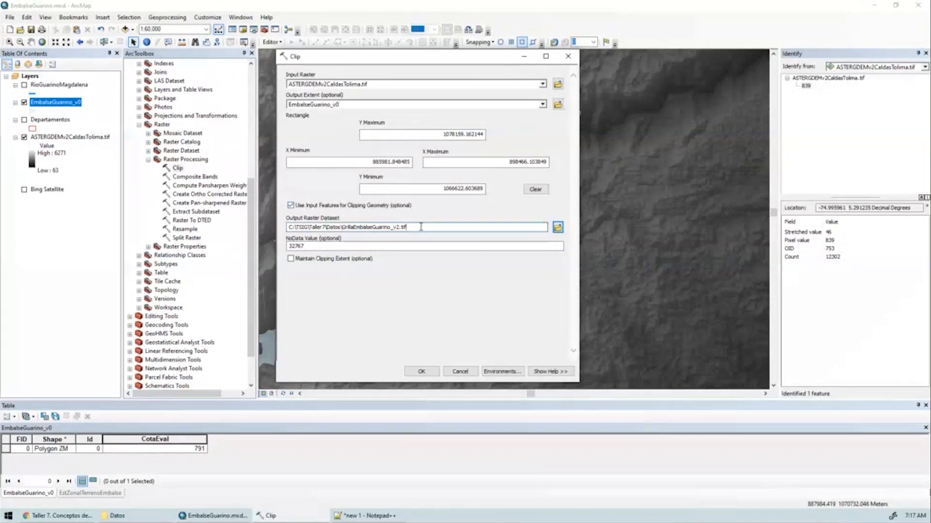
pyautogui.click(421, 371)
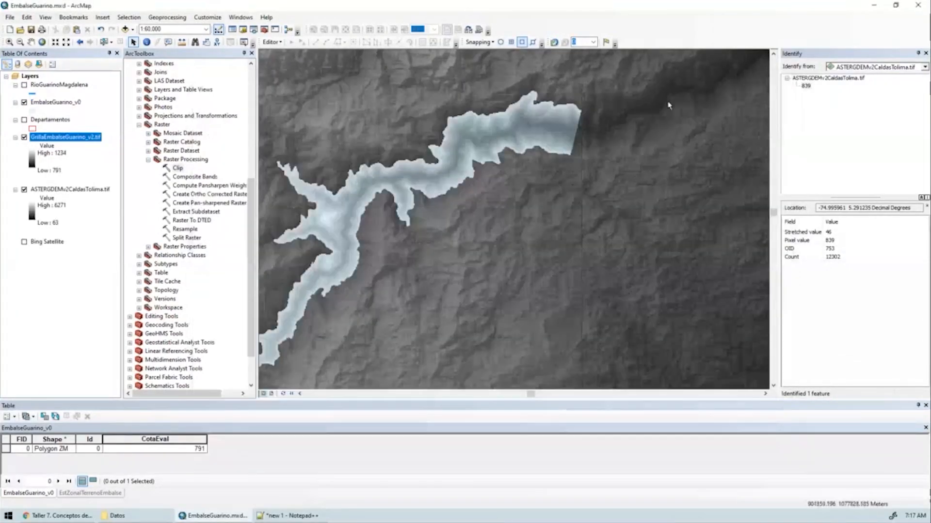
# Hide the ASTERGDEMv2CaldasTolima.tif and EmbalseGuarino_v0 layers to leave only the clipped reservoir raster on the map
pyautogui.click(23, 190)
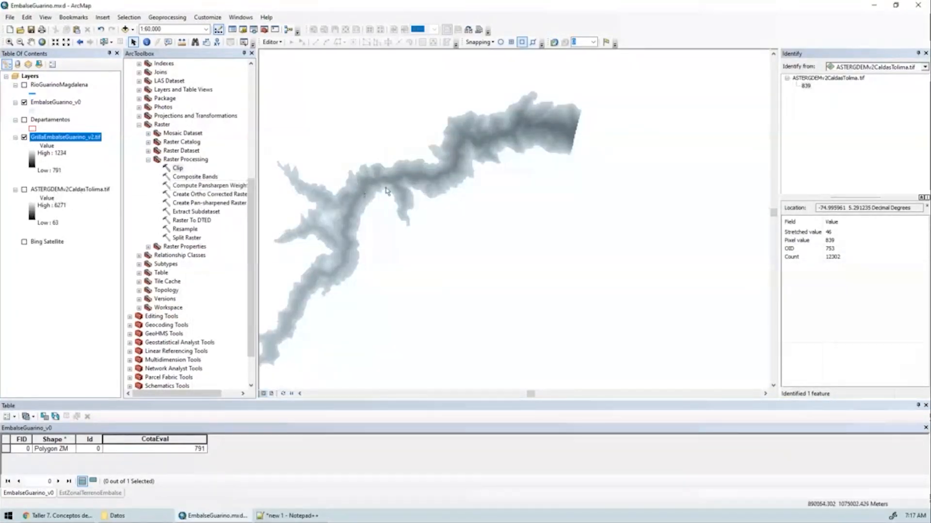
pyautogui.moveTo(373, 188); pyautogui.dragTo(486, 184)
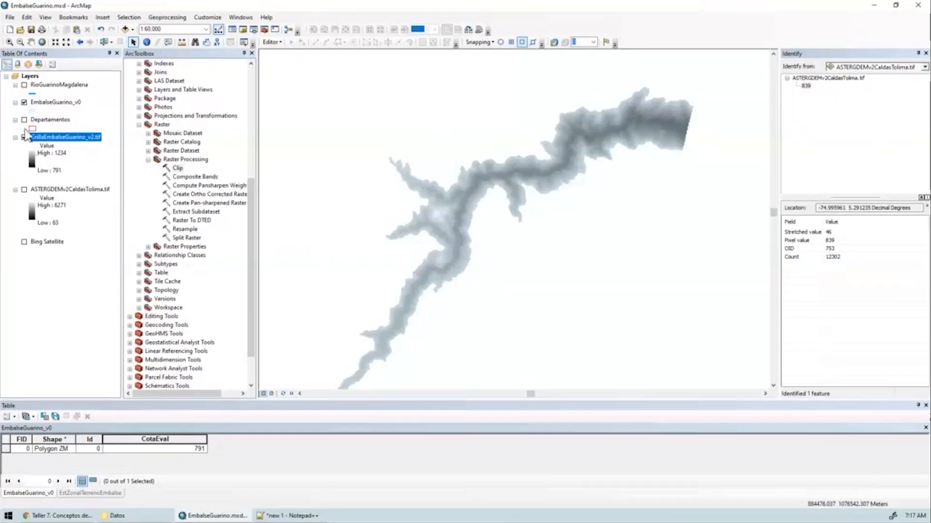
pyautogui.click(24, 102)
# Inspect the pixels at the dam end of the clipped raster and check its cell size in the layer's source properties
pyautogui.scroll(-3, 662, 180)
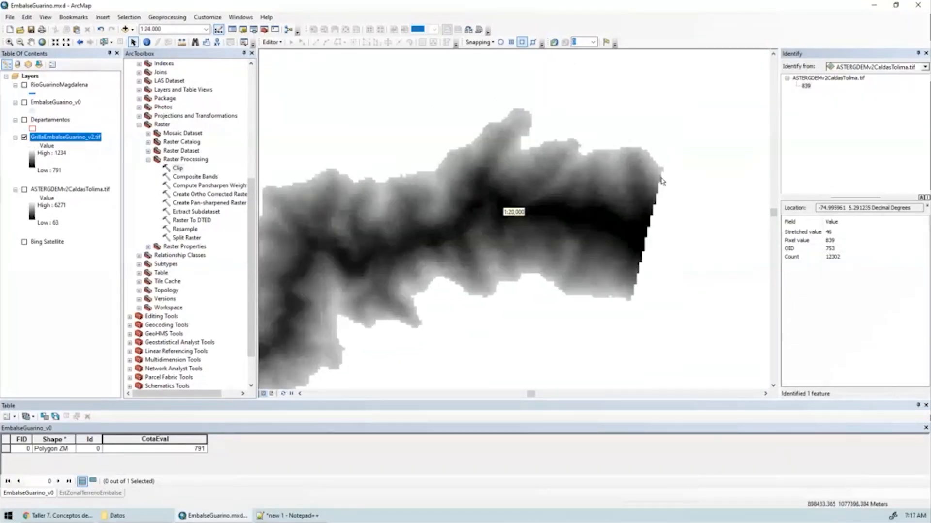
pyautogui.scroll(-4, 661, 181)
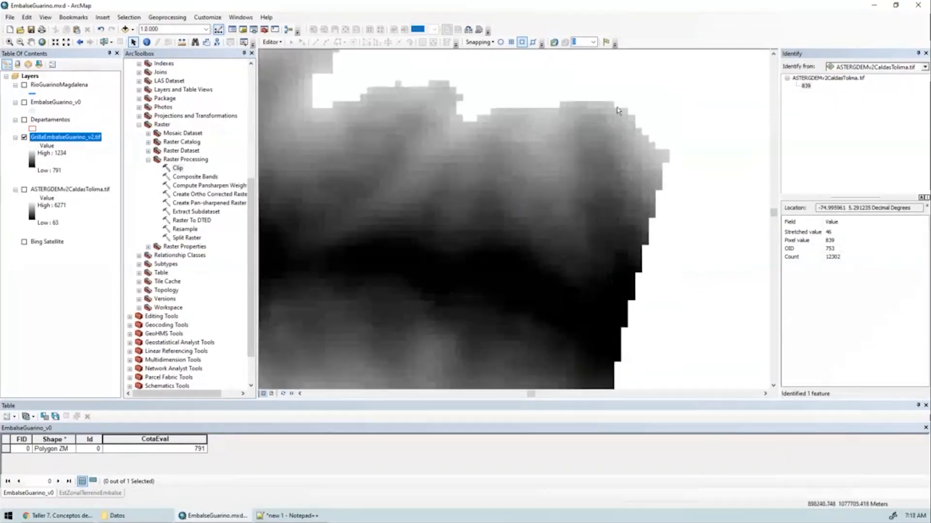
pyautogui.scroll(-4, 633, 103)
pyautogui.rightClick(61, 137)
pyautogui.click(91, 283)
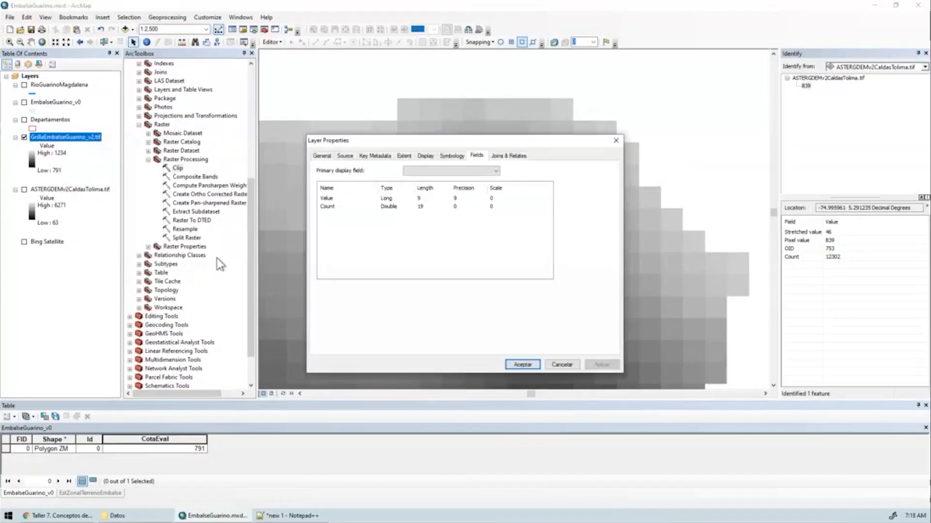
pyautogui.click(352, 155)
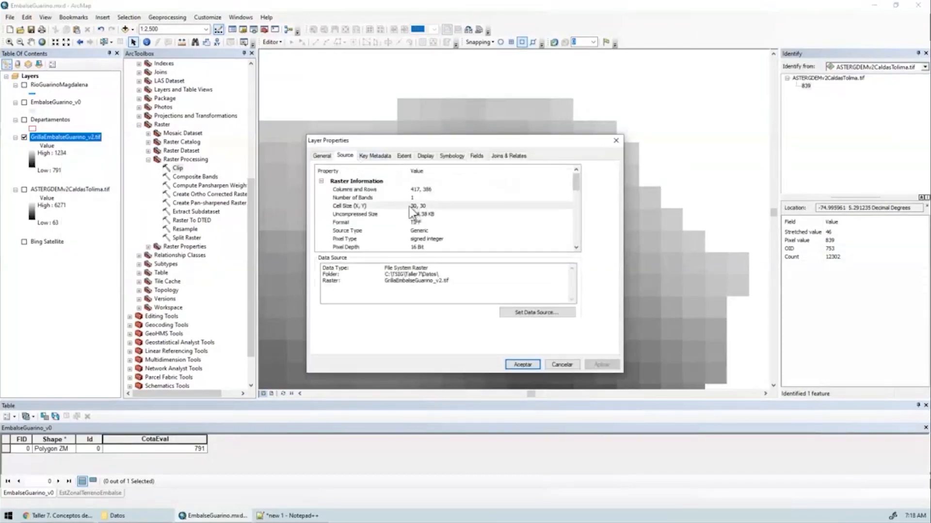
pyautogui.click(558, 369)
# Symbolize GrillaEmbalseGuarino_v2.tif with the hillshade effect and an elevation colour ramp running from light blue through green and orange to brown and white
pyautogui.scroll(-3, 557, 239)
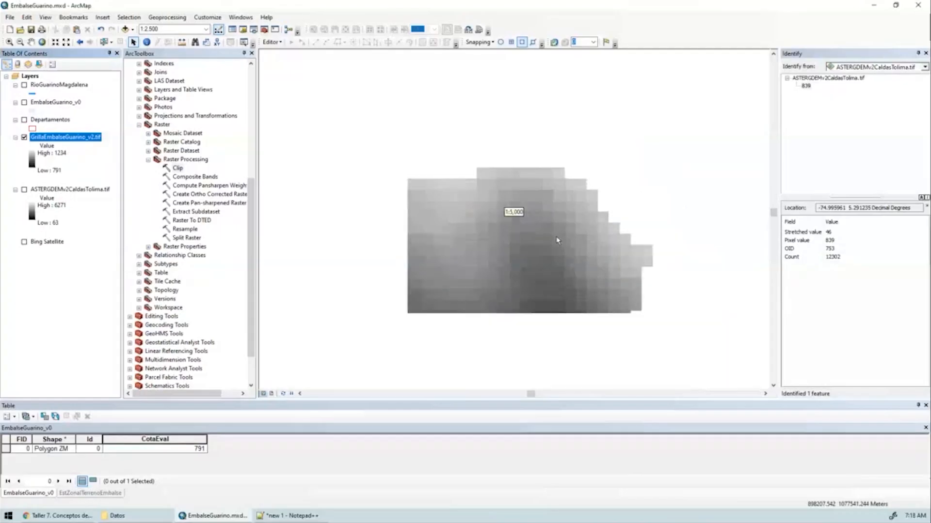
pyautogui.scroll(-2, 556, 239)
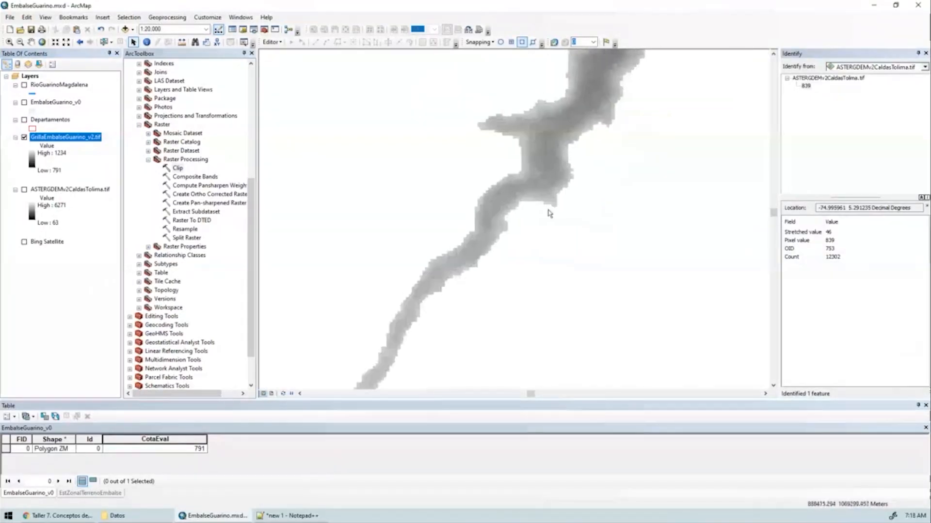
pyautogui.scroll(2, 549, 213)
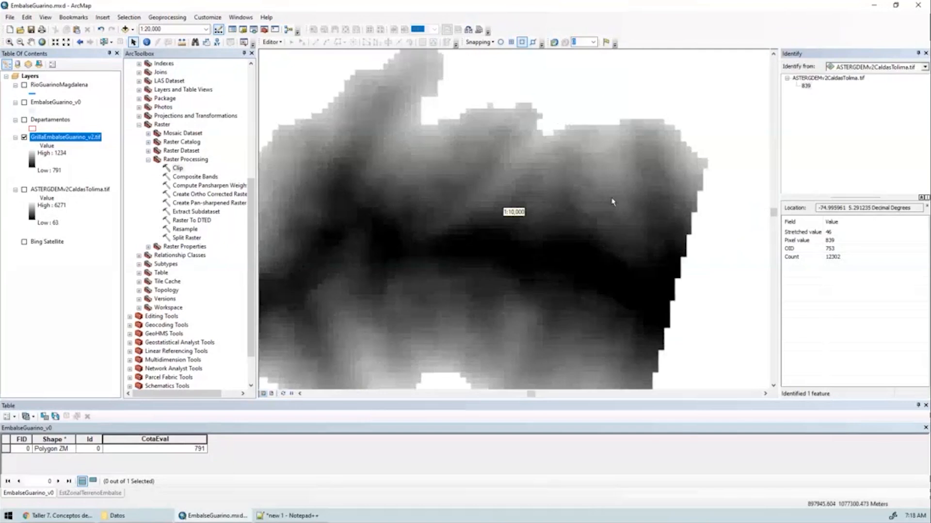
pyautogui.scroll(-1, 614, 200)
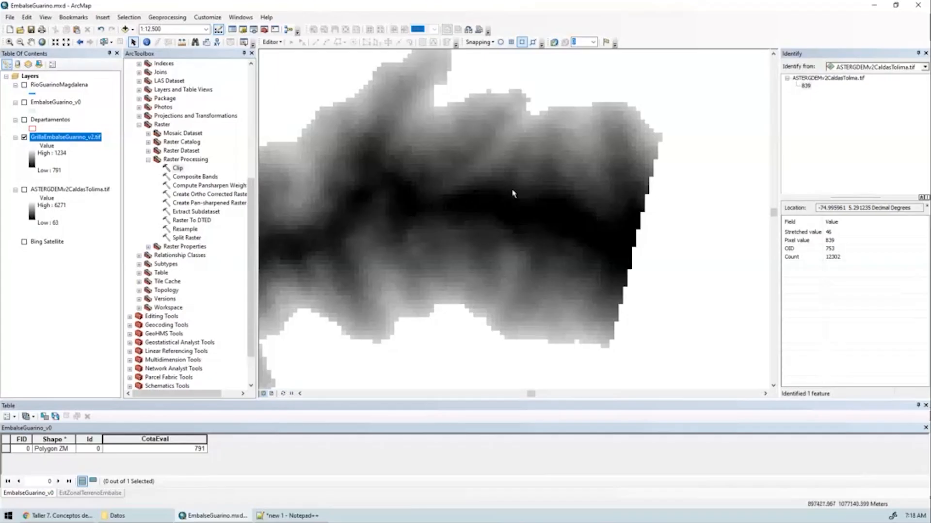
pyautogui.moveTo(518, 194); pyautogui.dragTo(532, 201)
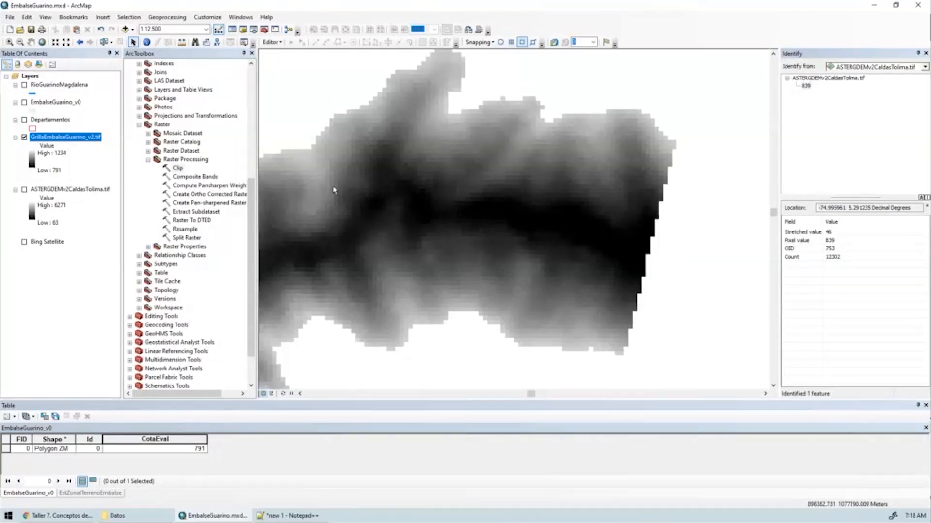
pyautogui.doubleClick(66, 138)
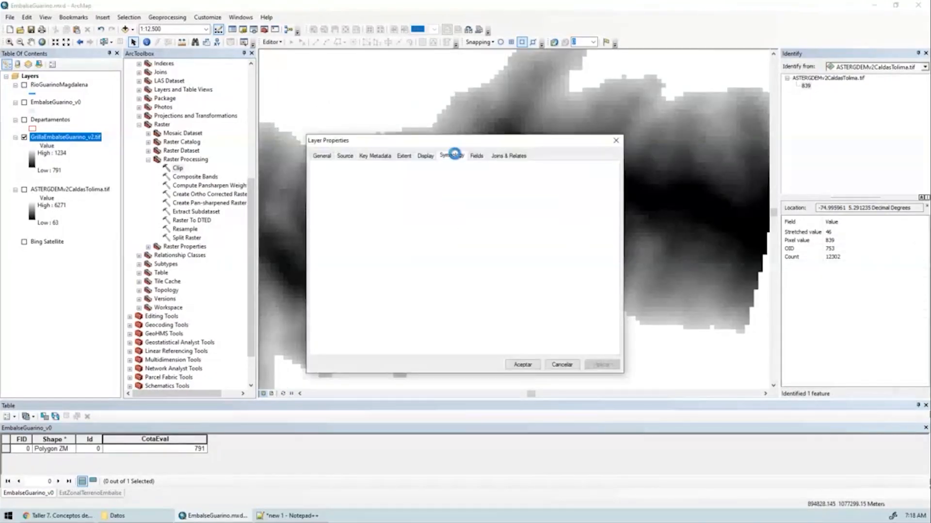
pyautogui.click(451, 155)
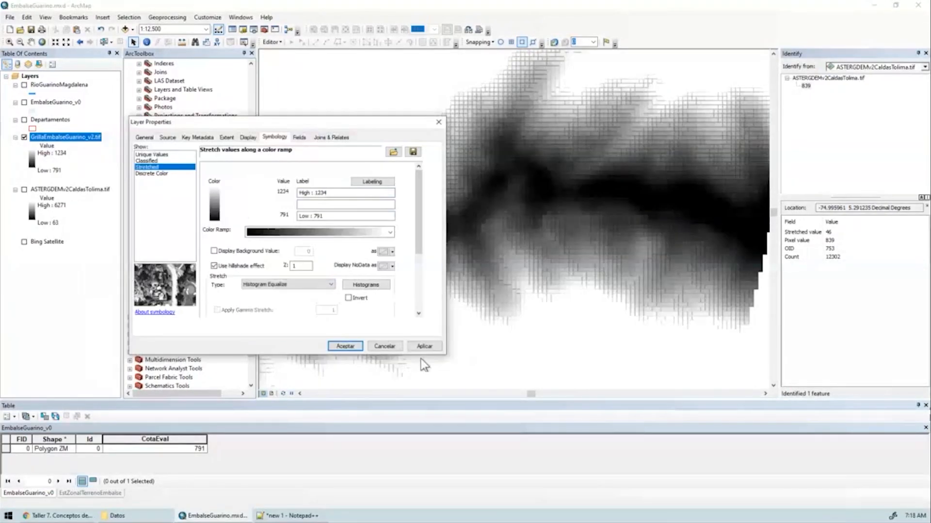
pyautogui.click(423, 345)
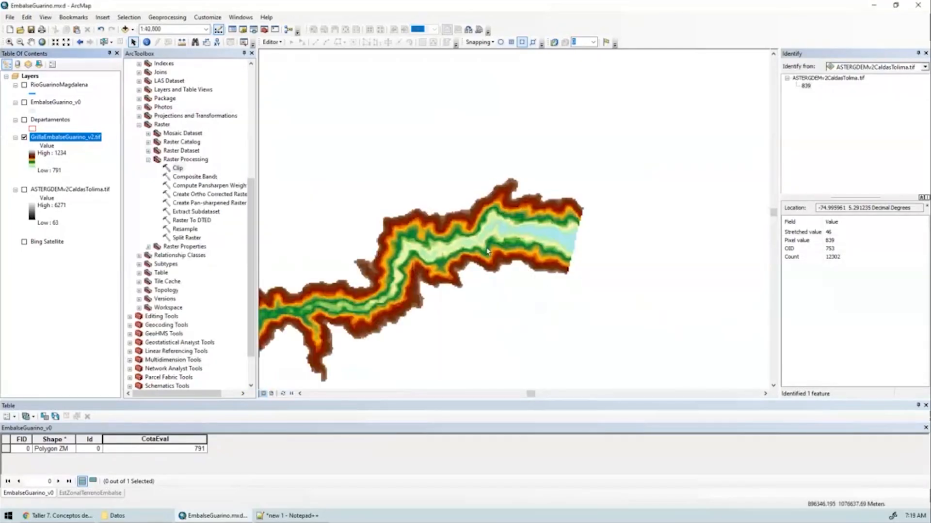
# Display the 3D Analyst tools and set GrillaEmbalseGuarino_v2.tif as their target layer
pyautogui.moveTo(487, 251); pyautogui.dragTo(576, 203)
pyautogui.moveTo(312, 310); pyautogui.dragTo(417, 216)
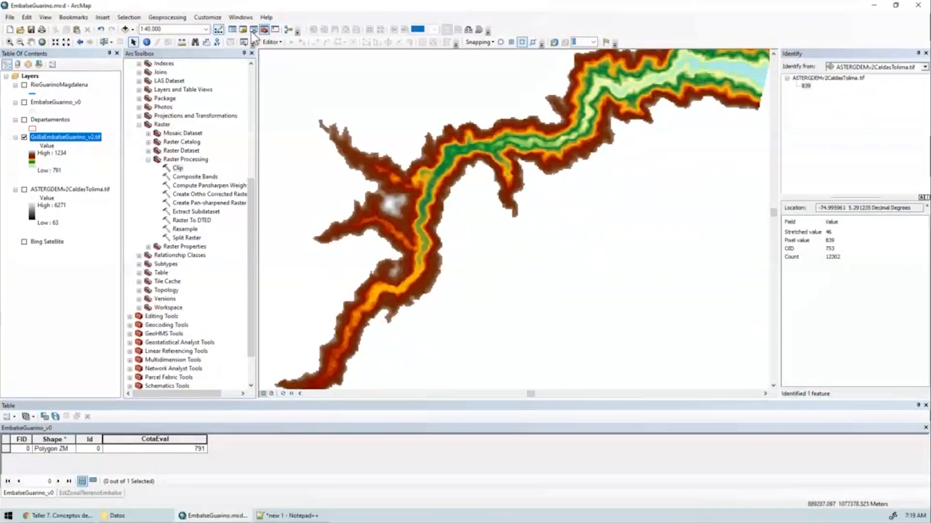
pyautogui.click(206, 18)
pyautogui.moveTo(228, 27)
pyautogui.click(305, 6)
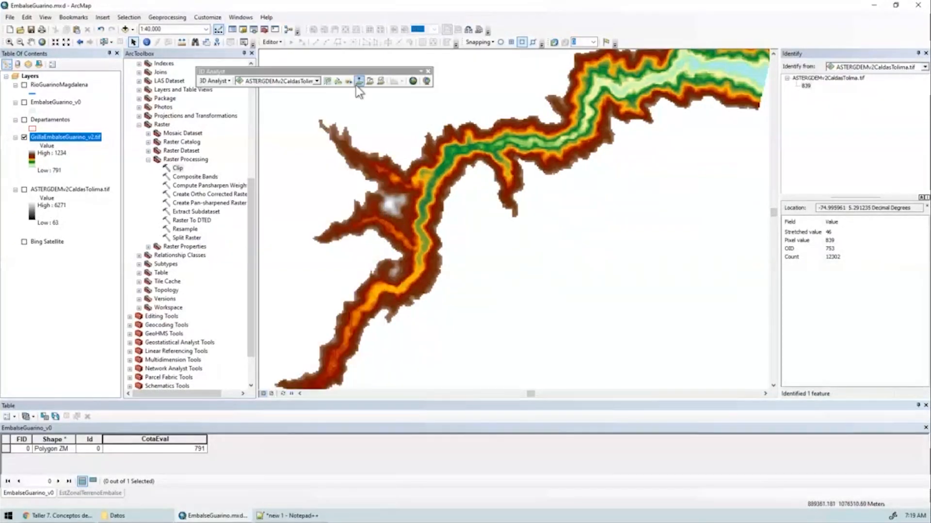
pyautogui.click(316, 80)
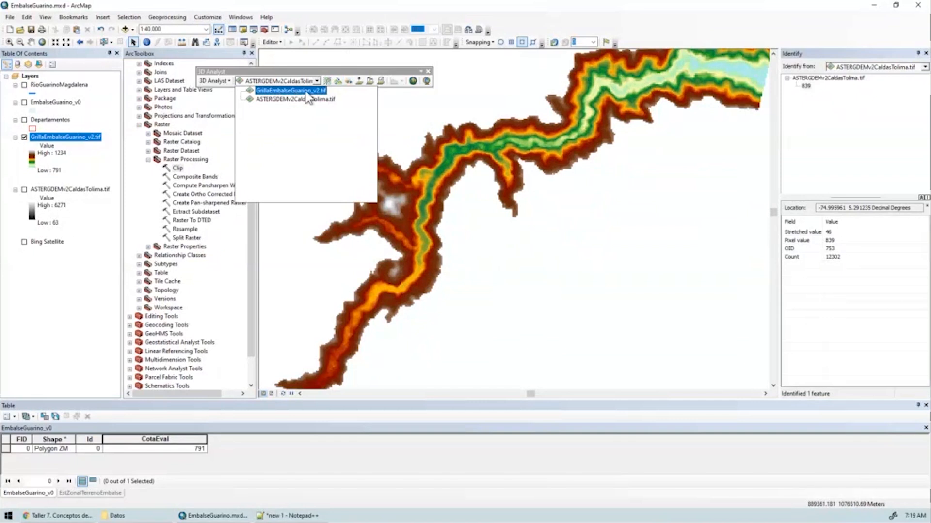
pyautogui.click(305, 91)
# Interpolate a line about 1.6 km long across the white high area between the two western branches and create its profile graph
pyautogui.click(370, 81)
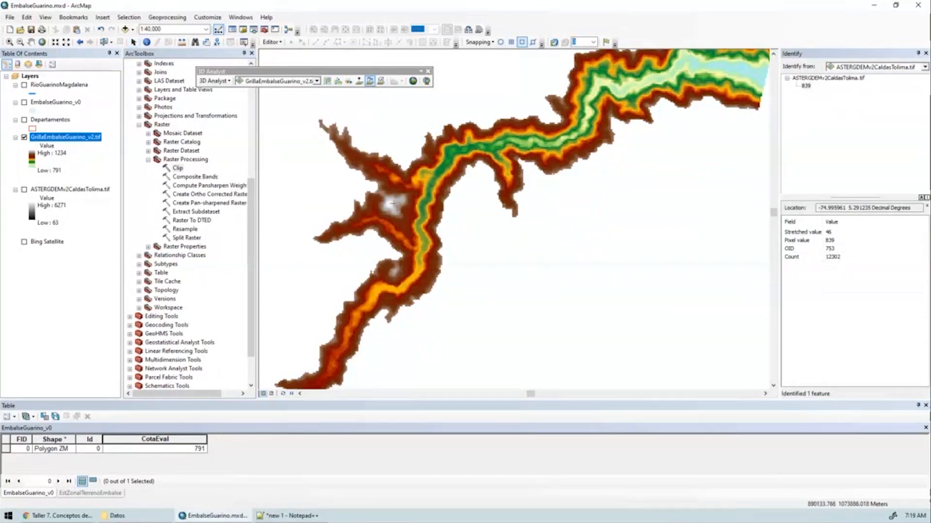
pyautogui.click(379, 250)
pyautogui.doubleClick(406, 151)
pyautogui.click(394, 81)
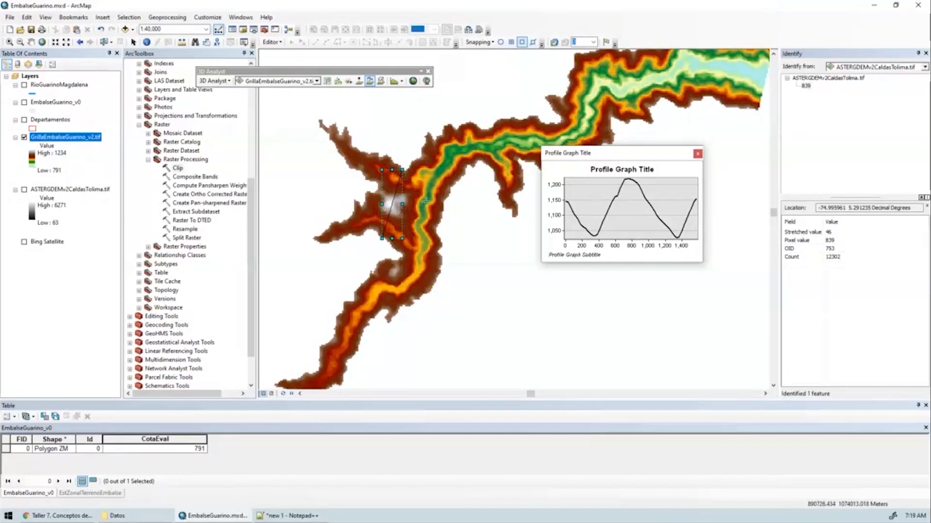
# Compare the profile graph with the high area and valleys crossed by the line on the clipped raster, and close the graph
pyautogui.moveTo(497, 143); pyautogui.dragTo(424, 188)
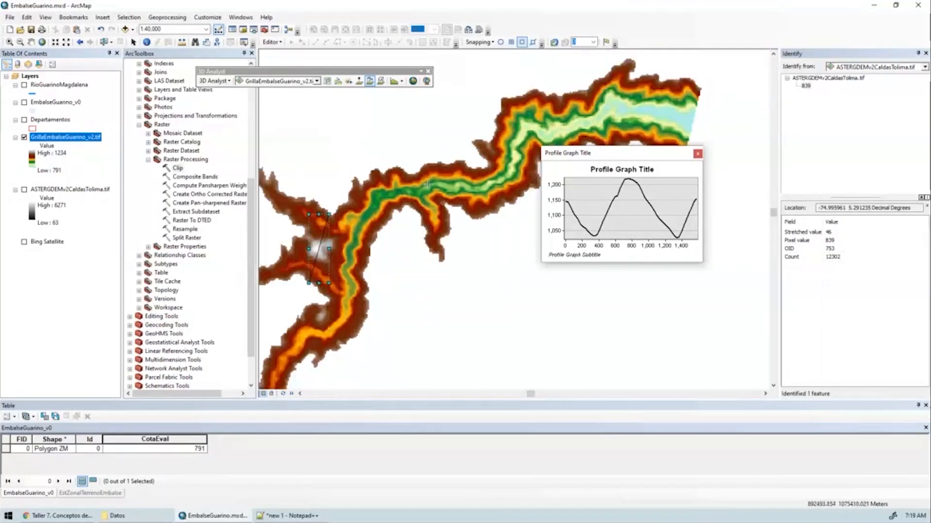
pyautogui.moveTo(418, 242); pyautogui.dragTo(488, 156)
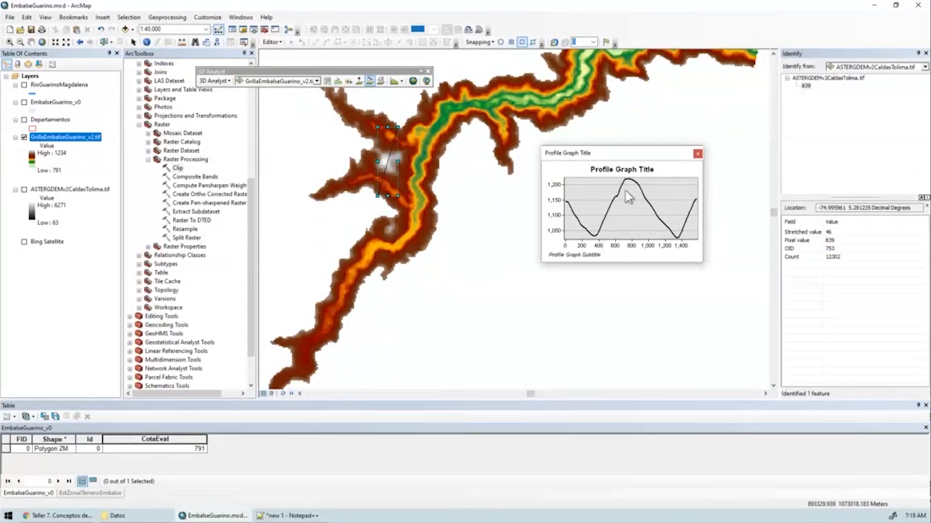
pyautogui.moveTo(612, 103); pyautogui.dragTo(540, 157)
pyautogui.moveTo(489, 224); pyautogui.dragTo(520, 173)
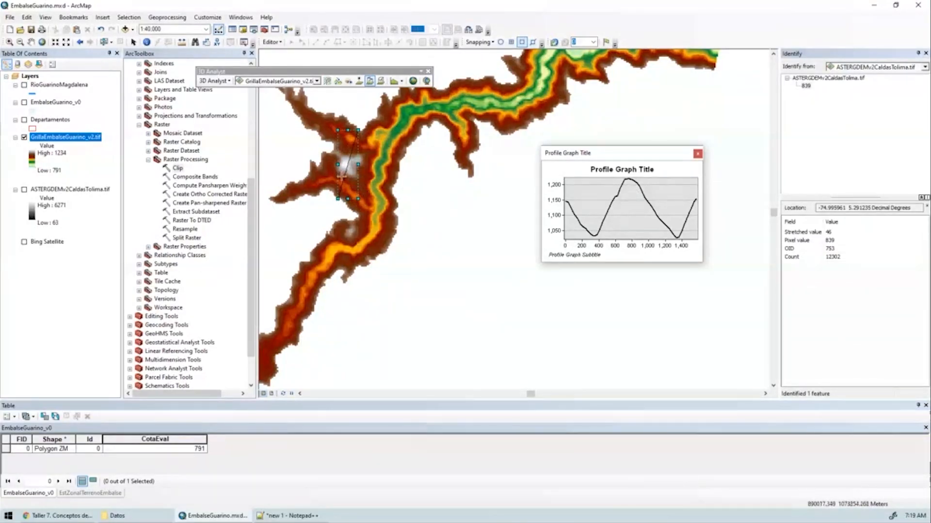
pyautogui.scroll(3, 334, 156)
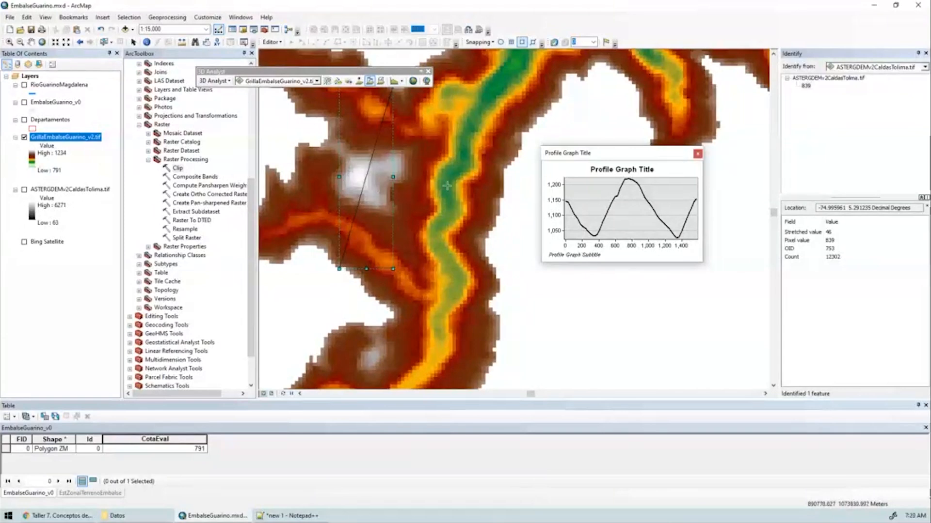
pyautogui.scroll(2, 447, 185)
pyautogui.click(698, 154)
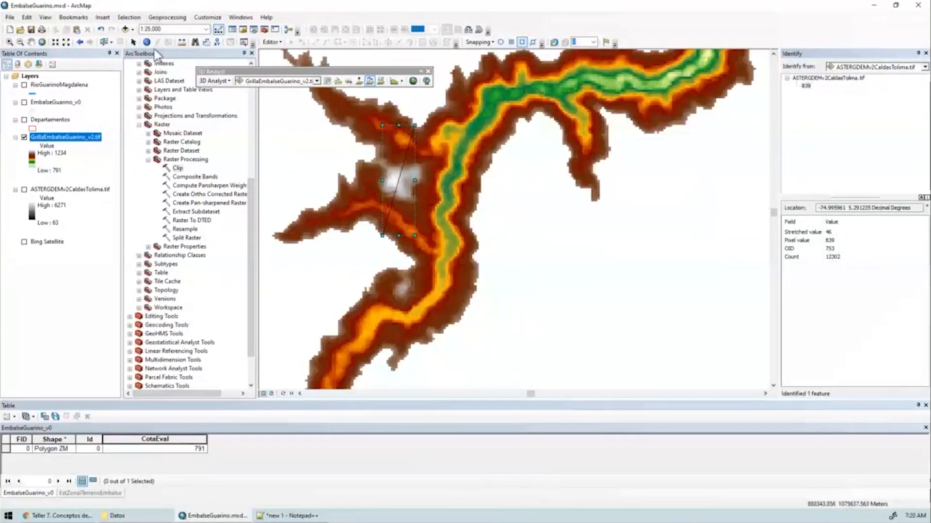
# Remove the interpolated profile line from the map and close the 3D Analyst toolbar
pyautogui.click(134, 42)
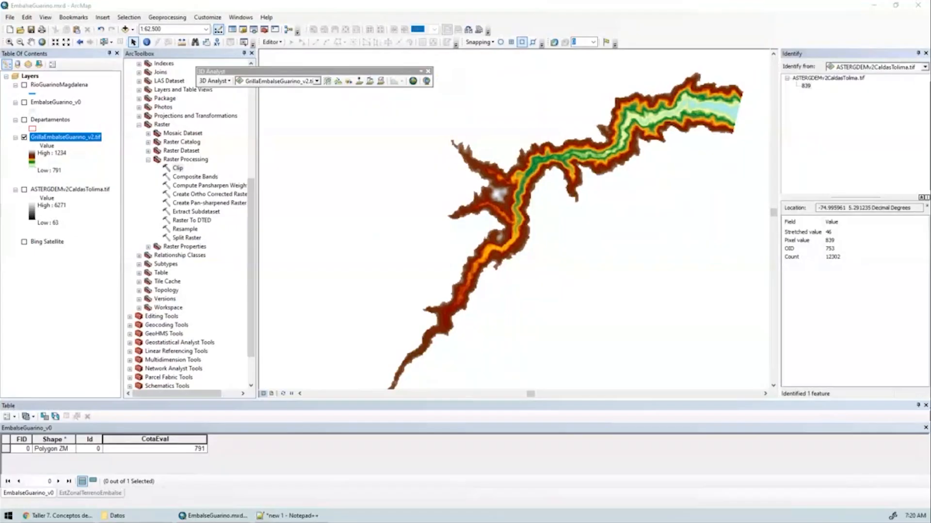
pyautogui.click(623, 210)
pyautogui.scroll(-5, 560, 182)
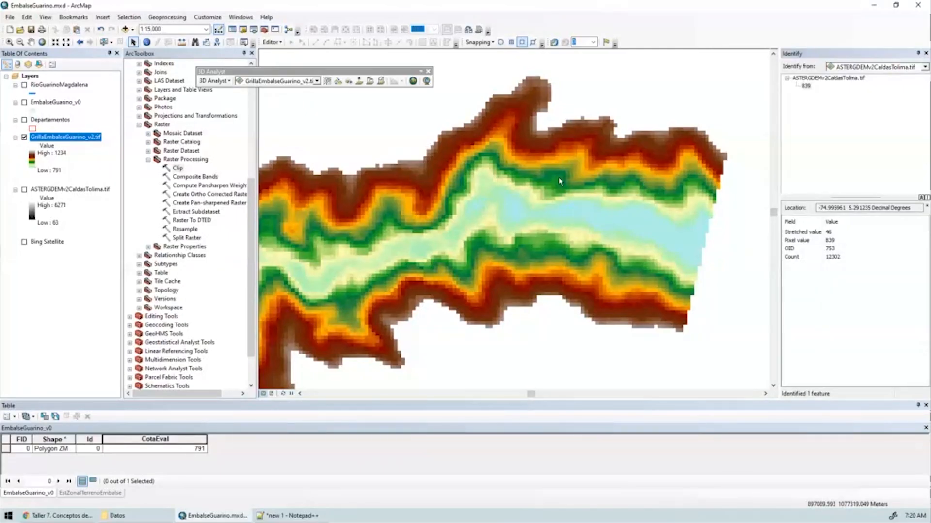
pyautogui.click(428, 71)
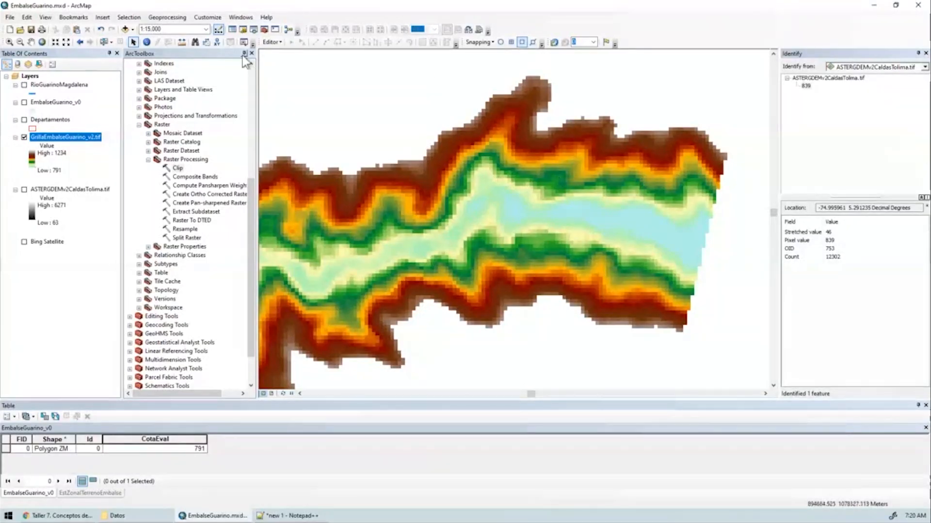
# Open the Raster to TIN conversion tool from the 3D Analyst toolbox and show its help
pyautogui.click(139, 125)
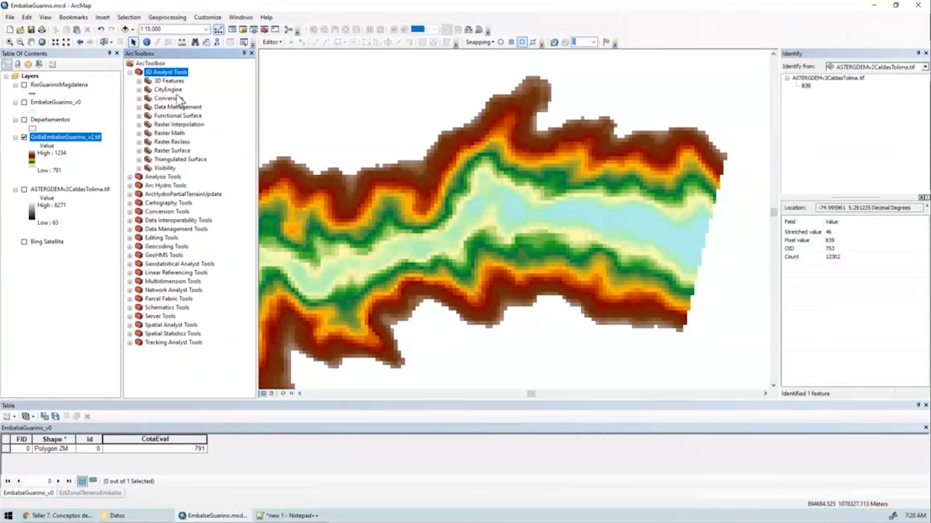
pyautogui.click(173, 98)
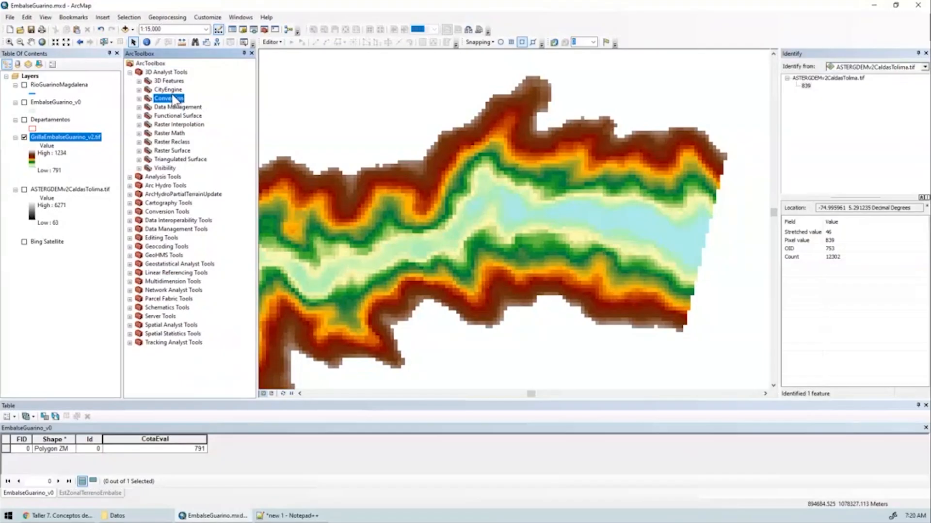
pyautogui.doubleClick(169, 99)
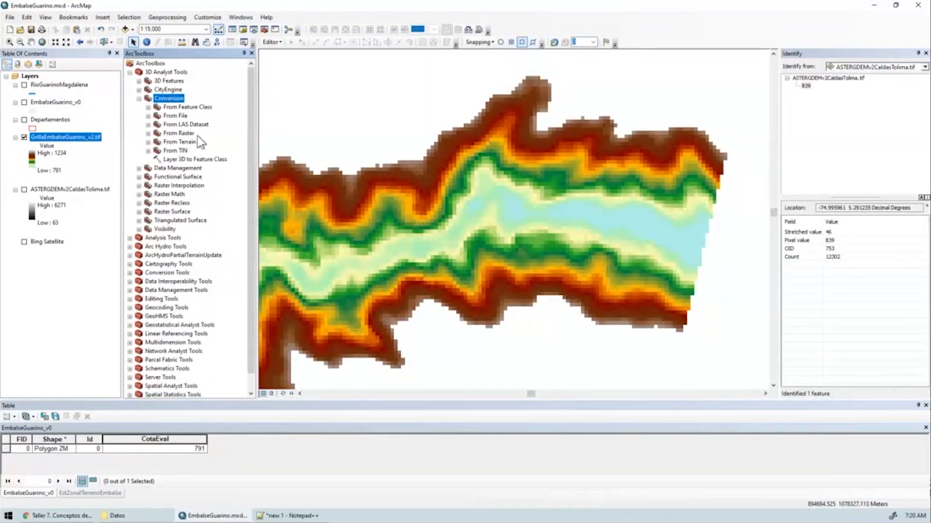
pyautogui.doubleClick(180, 134)
pyautogui.click(188, 160)
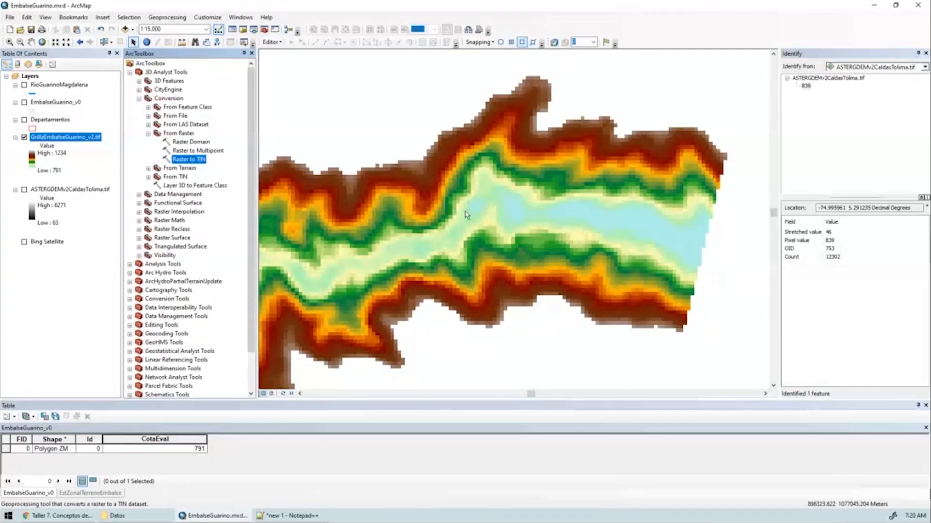
pyautogui.scroll(5, 477, 191)
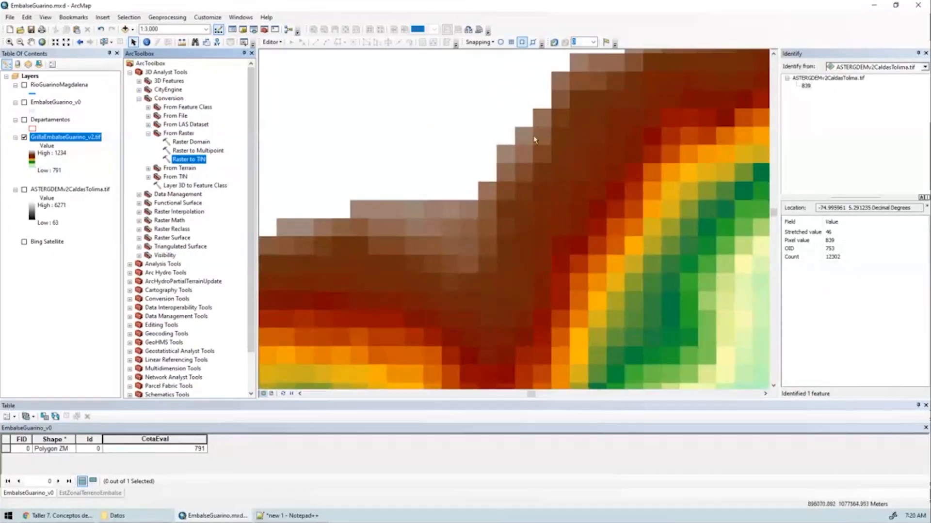
pyautogui.scroll(-4, 534, 139)
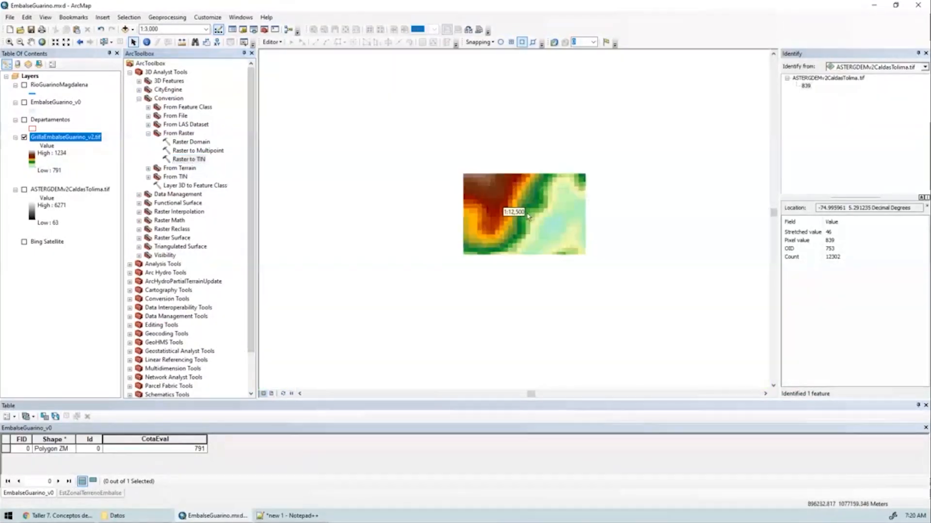
pyautogui.moveTo(532, 217); pyautogui.dragTo(421, 181)
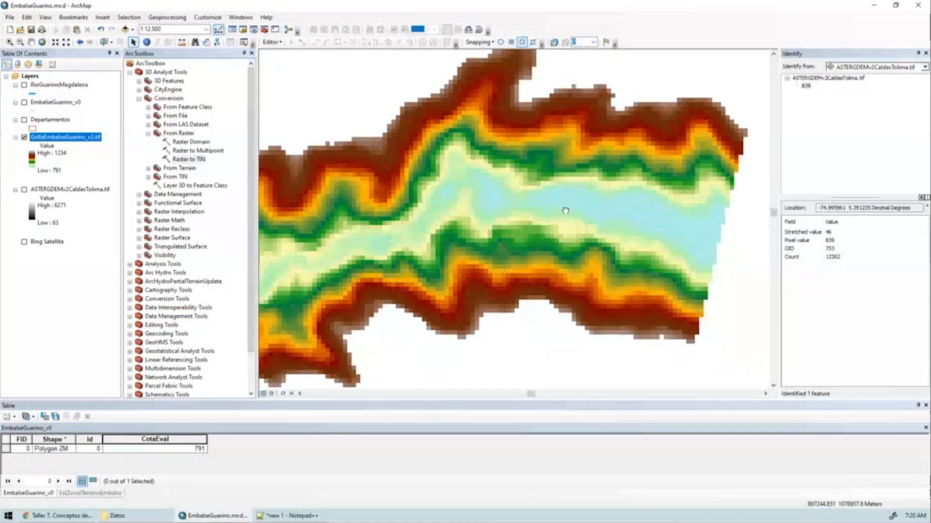
pyautogui.scroll(-1, 565, 211)
pyautogui.doubleClick(189, 159)
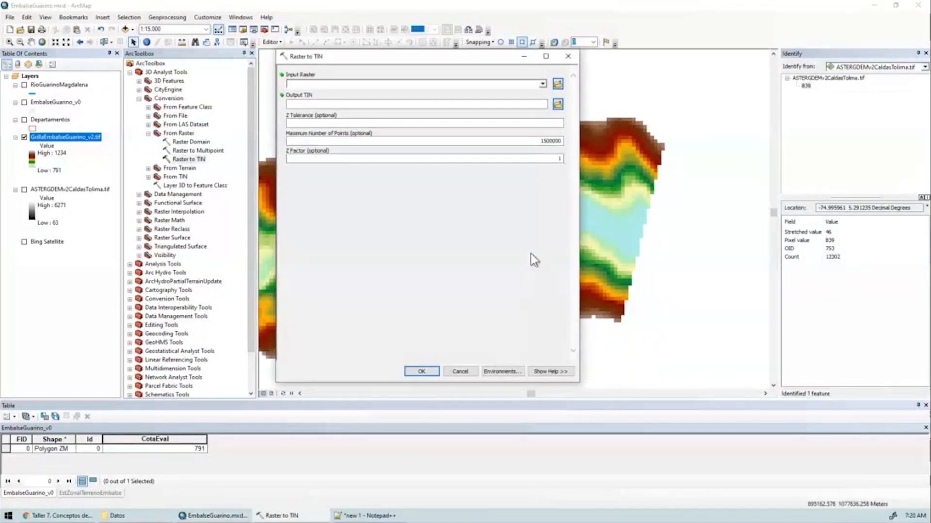
pyautogui.click(546, 372)
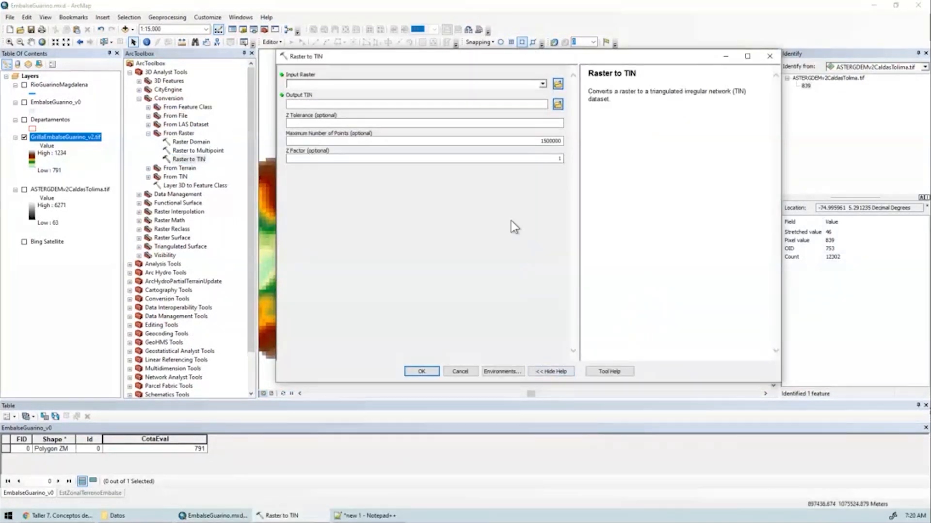
# Set GrillaEmbalseGuarino_v2.tif as the input raster and TINGrillaEmbalseGuarino_v2 in the Datos folder as the output TIN
pyautogui.click(542, 84)
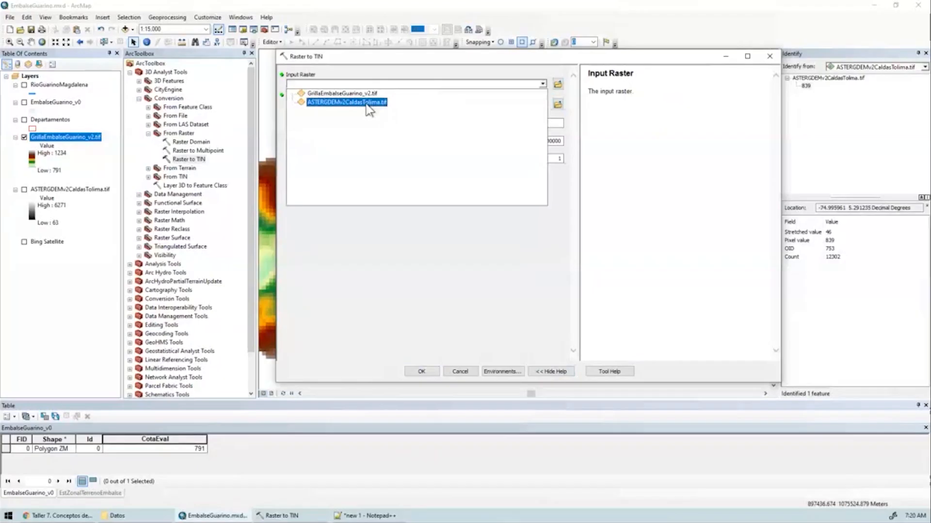
pyautogui.click(342, 94)
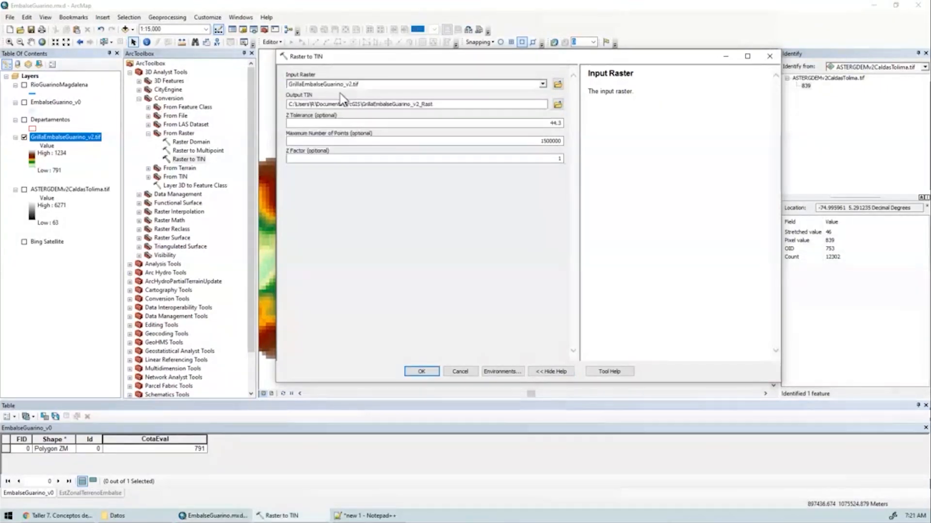
pyautogui.press('ctrl')
pyautogui.click(559, 105)
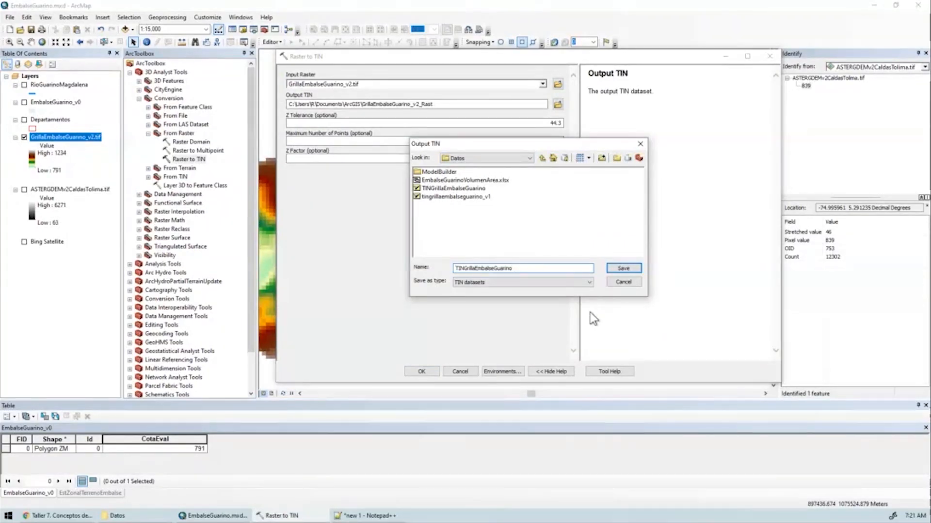
pyautogui.write('_v2')
pyautogui.click(615, 270)
# Set the Z tolerance of the TIN conversion to 1
pyautogui.moveTo(547, 123); pyautogui.dragTo(567, 123)
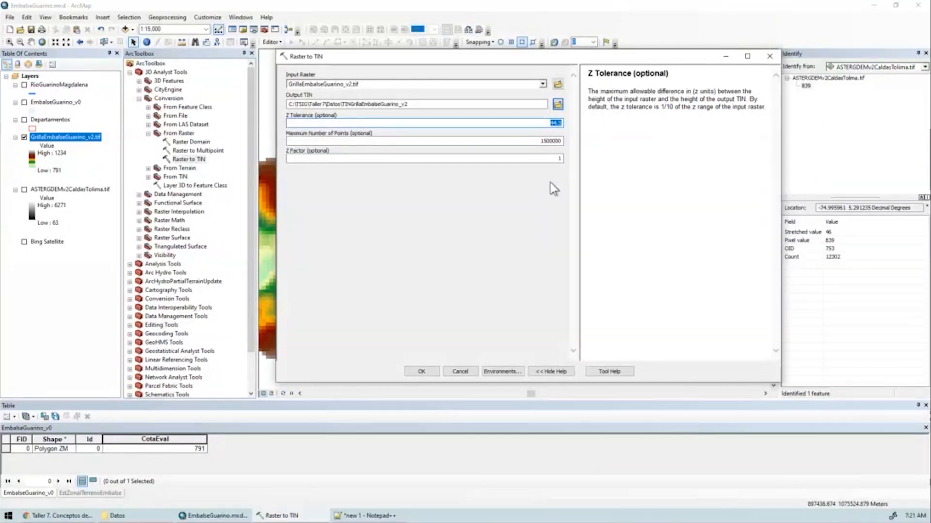
pyautogui.write('2')
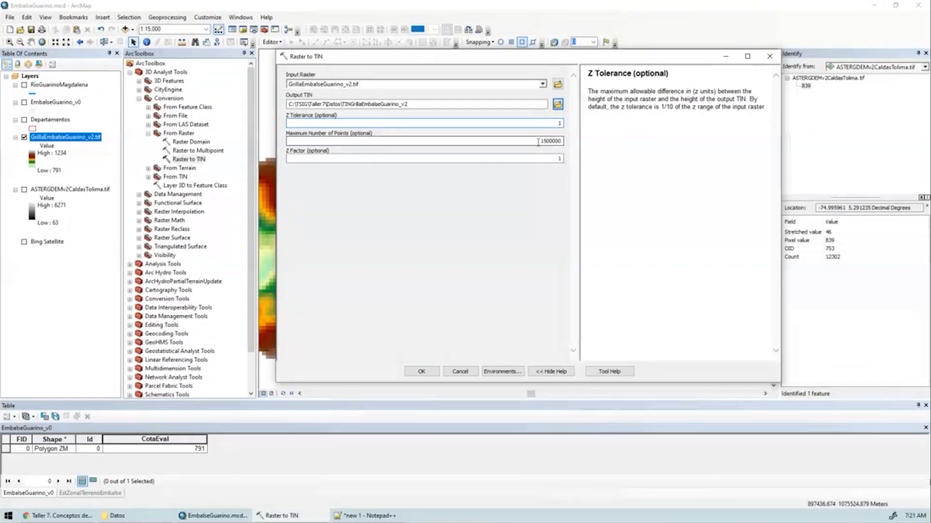
pyautogui.moveTo(375, 59); pyautogui.dragTo(455, 71)
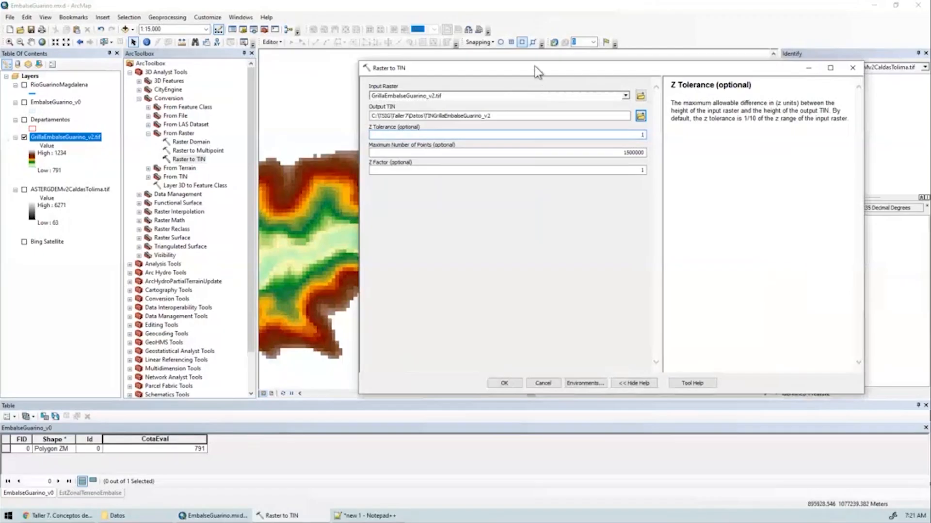
pyautogui.moveTo(534, 65); pyautogui.dragTo(484, 63)
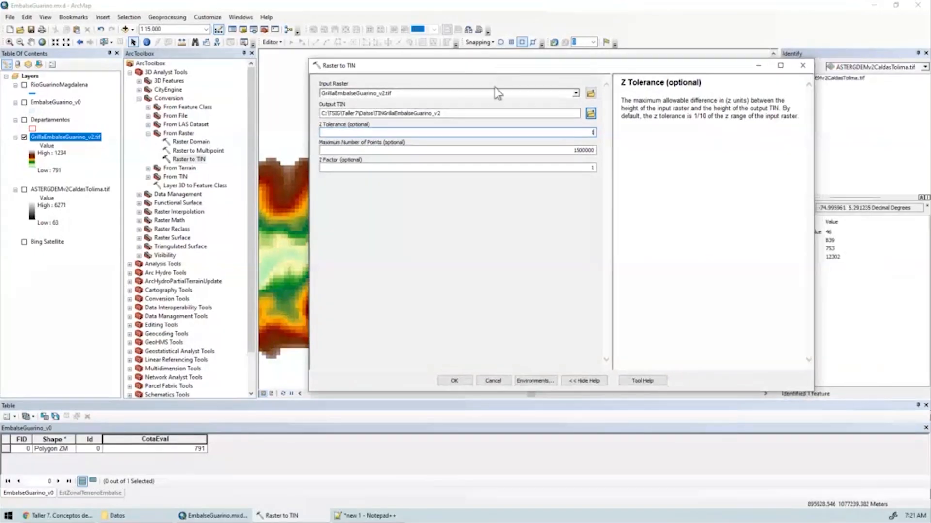
# Try a Z tolerance of 0.1 and restore the value of 1
pyautogui.doubleClick(592, 132)
pyautogui.write('0.1')
pyautogui.press('BackSpace')
pyautogui.press('BackSpace')
pyautogui.press('BackSpace')
pyautogui.write('1')
# Set the maximum number of points for the TIN to 50000000
pyautogui.click(573, 150)
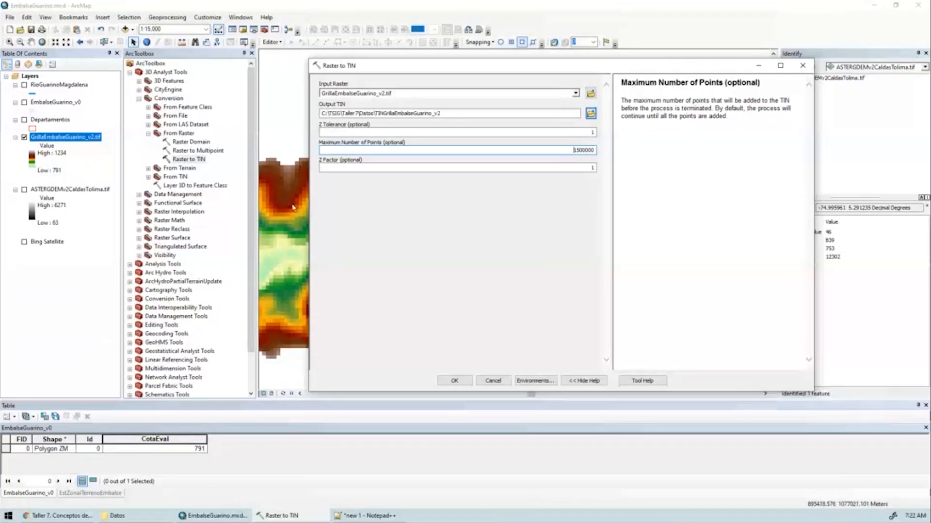
pyautogui.doubleClick(584, 150)
pyautogui.write('50000000')
pyautogui.click(525, 168)
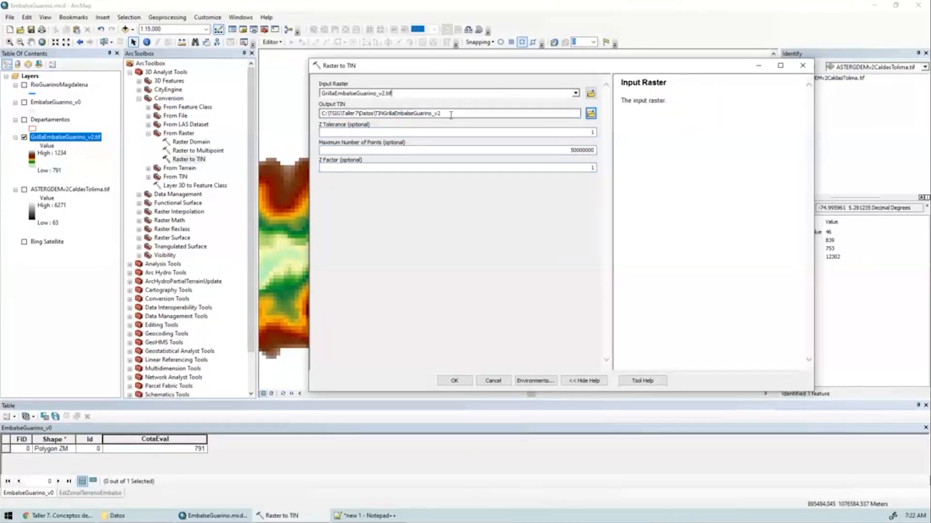
# Review the output name and conversion parameters, run Raster to TIN with a Z factor of 1, and hide the GrillaEmbalseGuarino_v2.tif layer
pyautogui.click(376, 114)
pyautogui.moveTo(375, 114); pyautogui.dragTo(446, 114)
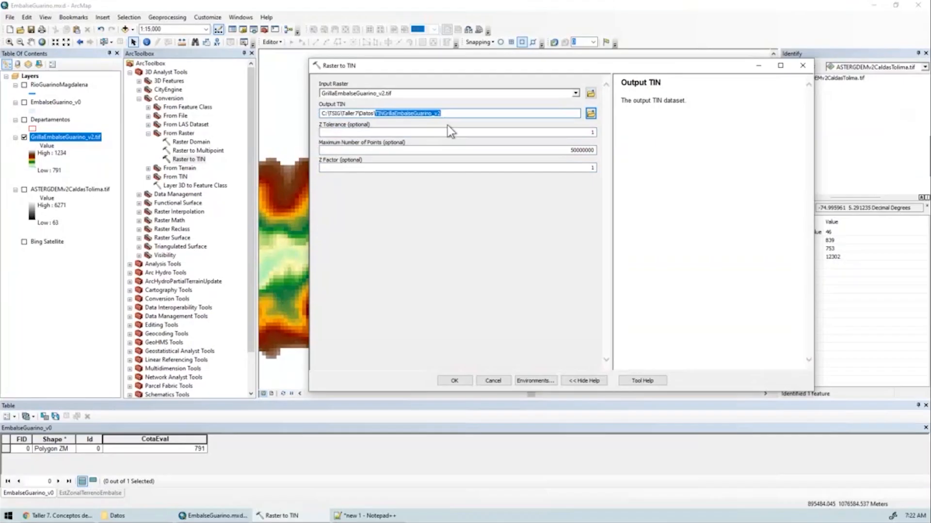
pyautogui.click(584, 131)
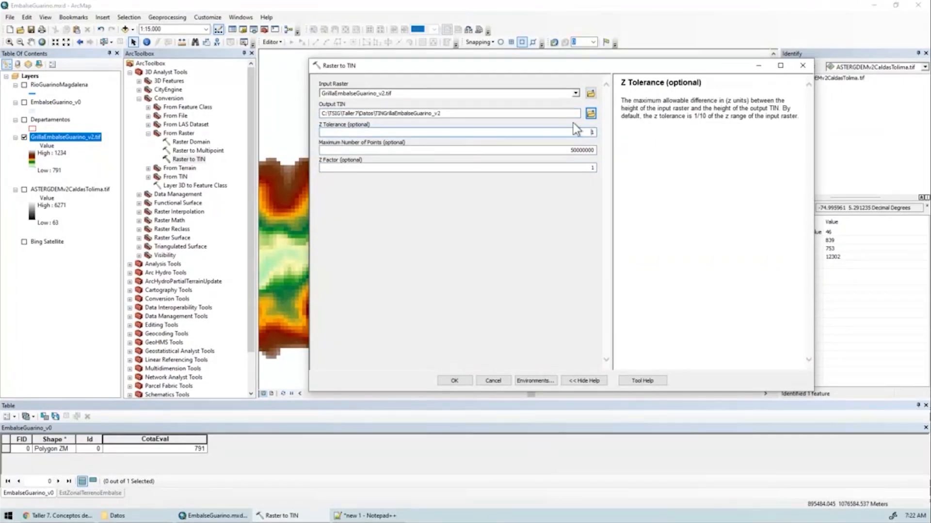
pyautogui.click(582, 150)
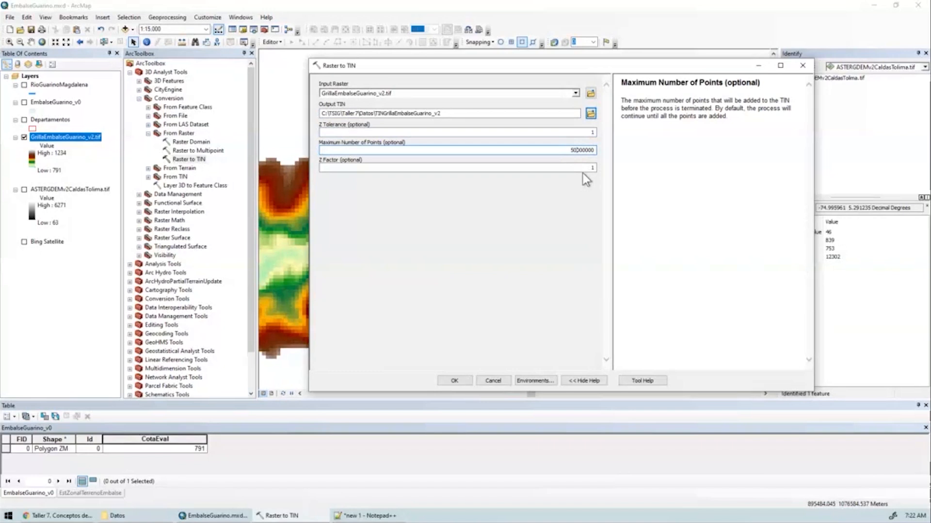
pyautogui.click(583, 169)
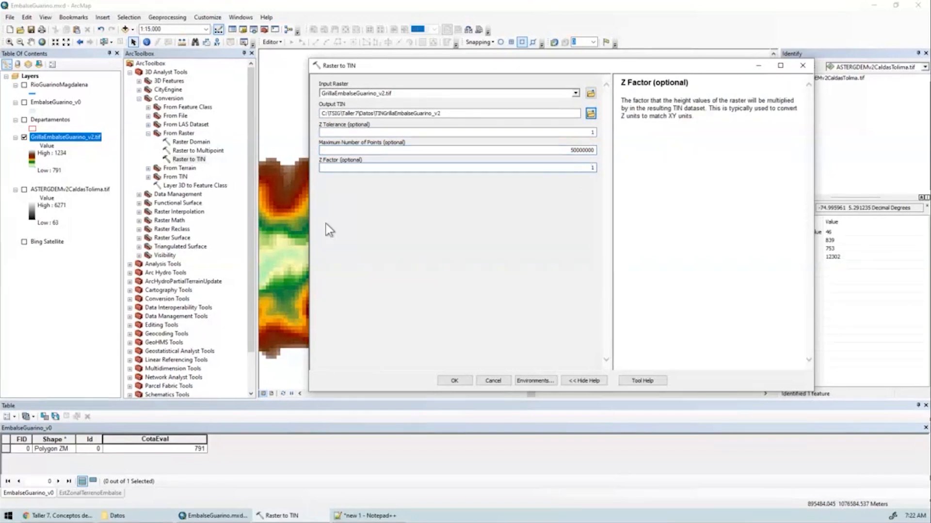
pyautogui.click(455, 380)
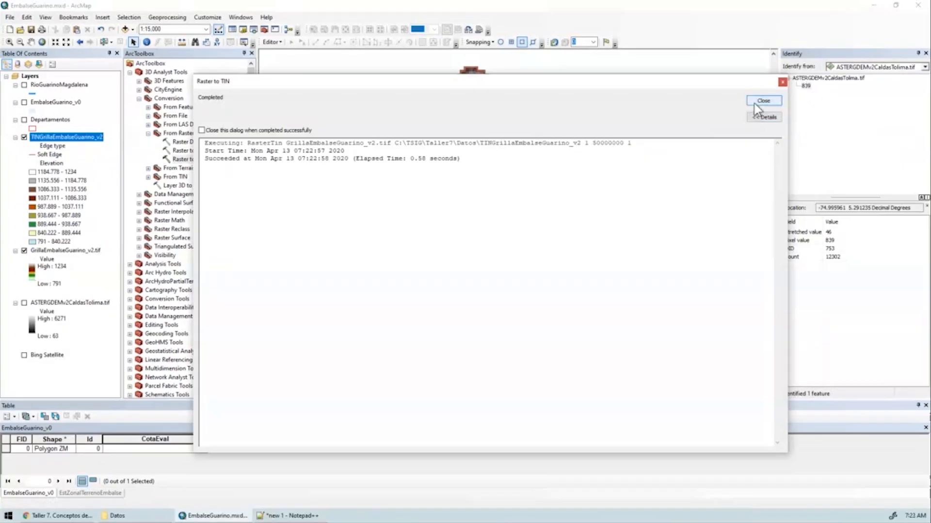
pyautogui.click(756, 100)
pyautogui.click(24, 250)
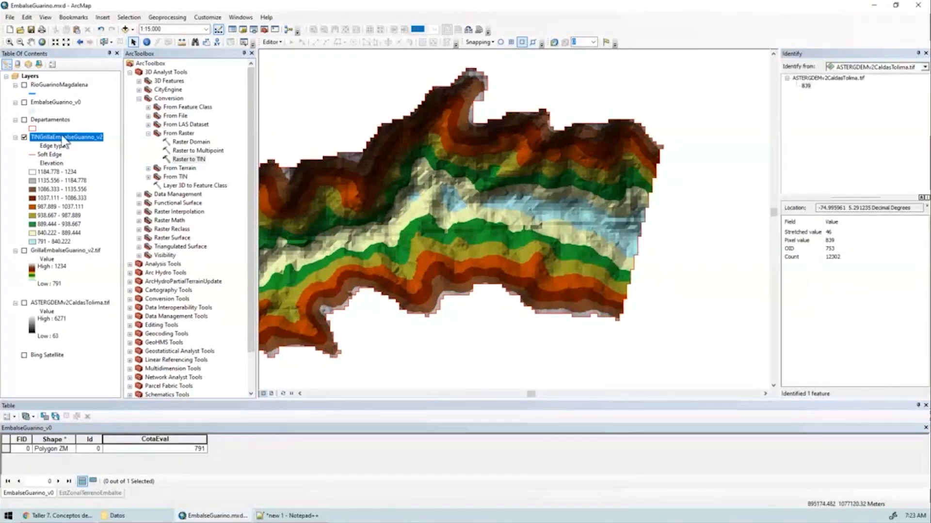
# Classify the elevation symbology of TINGrillaEmbalseGuarino_v2 into 32 classes
pyautogui.doubleClick(63, 137)
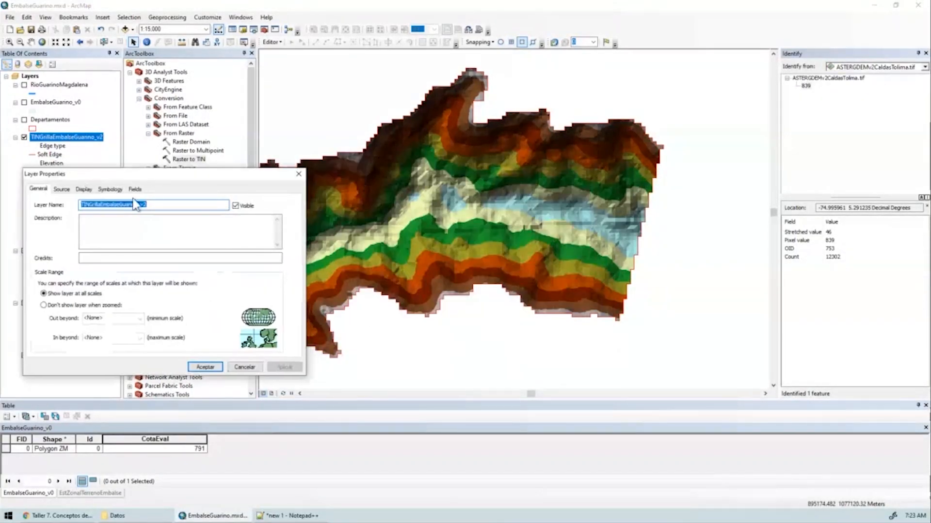
pyautogui.click(109, 190)
pyautogui.click(49, 215)
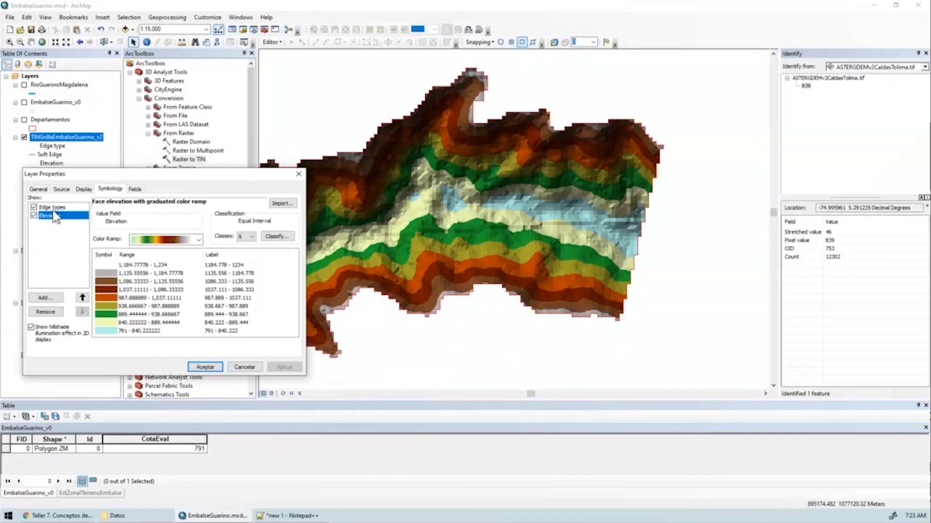
pyautogui.click(248, 237)
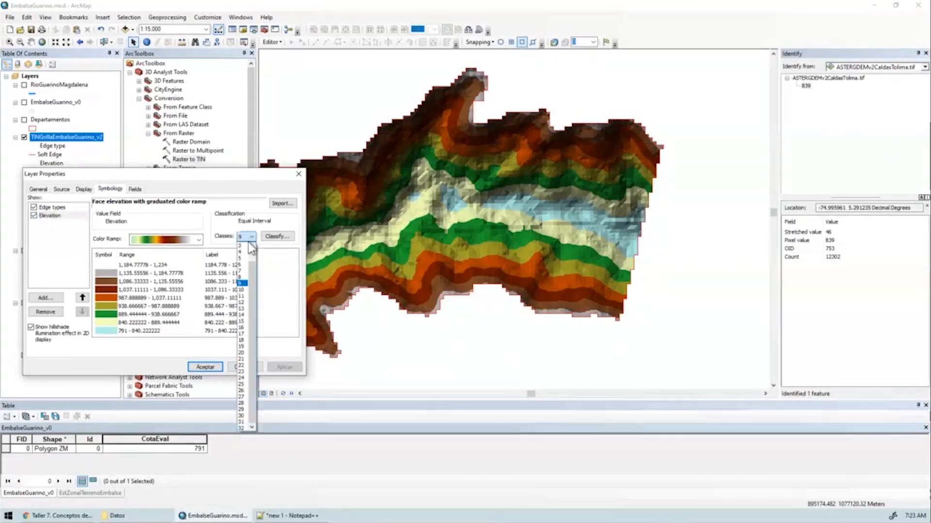
pyautogui.click(241, 429)
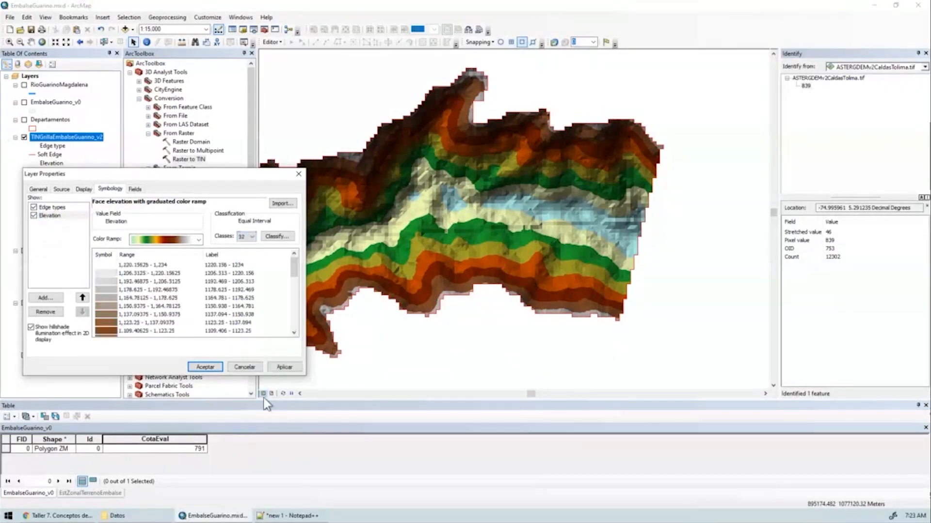
# Add the "Edges with the same symbol" renderer to the TINGrillaEmbalseGuarino_v2 symbology
pyautogui.click(46, 298)
pyautogui.click(82, 229)
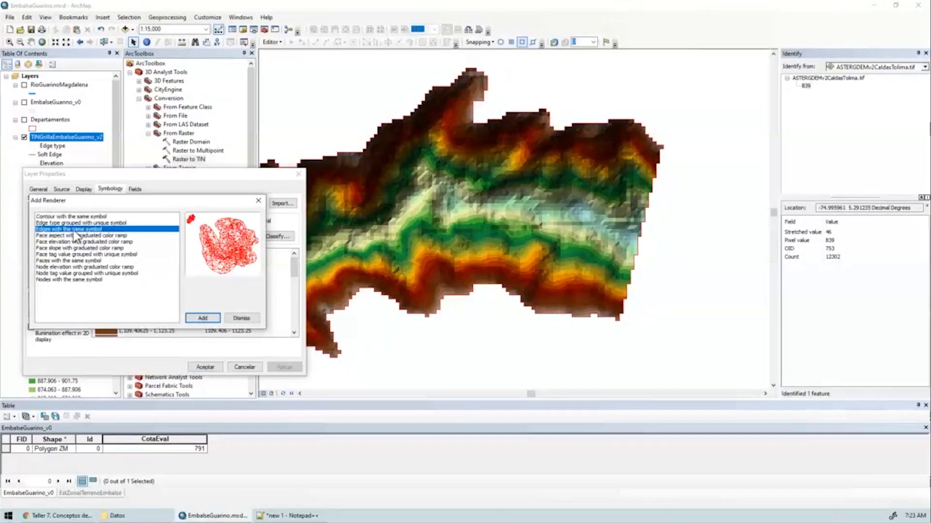
pyautogui.click(202, 319)
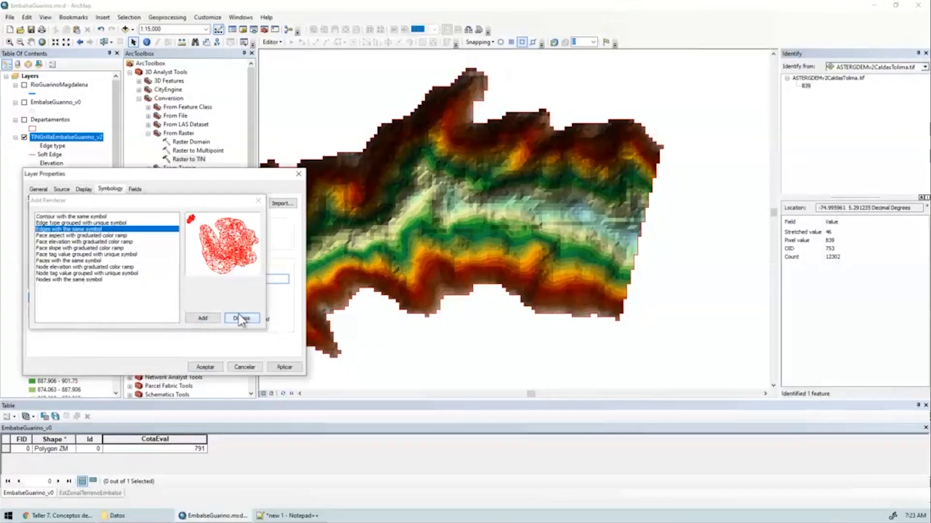
pyautogui.click(258, 200)
# Assign the Arterial Street line symbol to the TIN edges and apply the layer's symbology
pyautogui.click(163, 236)
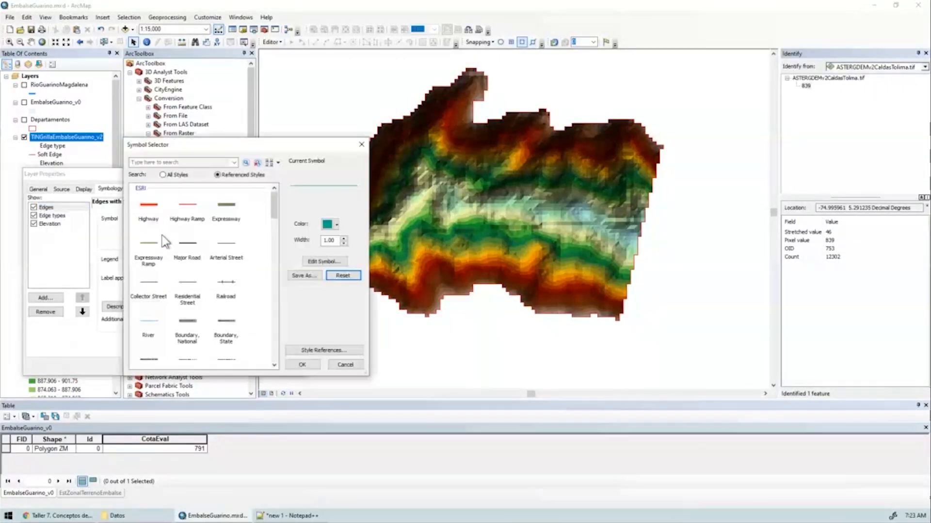
pyautogui.click(226, 254)
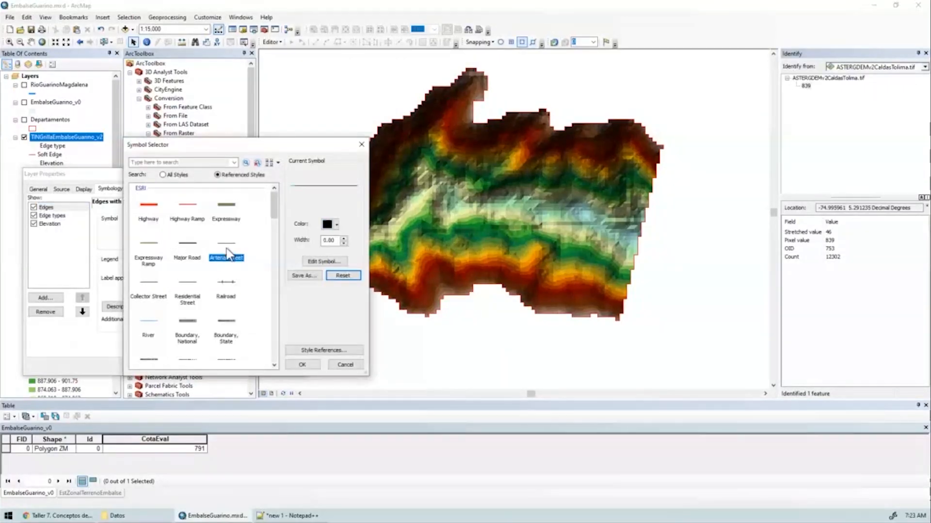
pyautogui.click(302, 364)
pyautogui.click(285, 367)
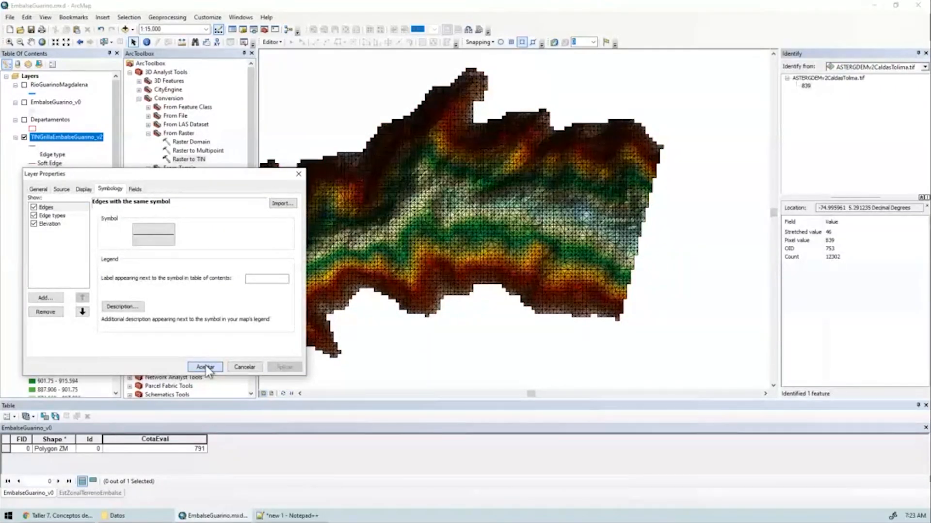
pyautogui.click(206, 367)
# Examine the triangle edges of the TIN along the reservoir, from its eastern end to the gray hill in the west
pyautogui.scroll(5, 580, 201)
pyautogui.scroll(3, 581, 201)
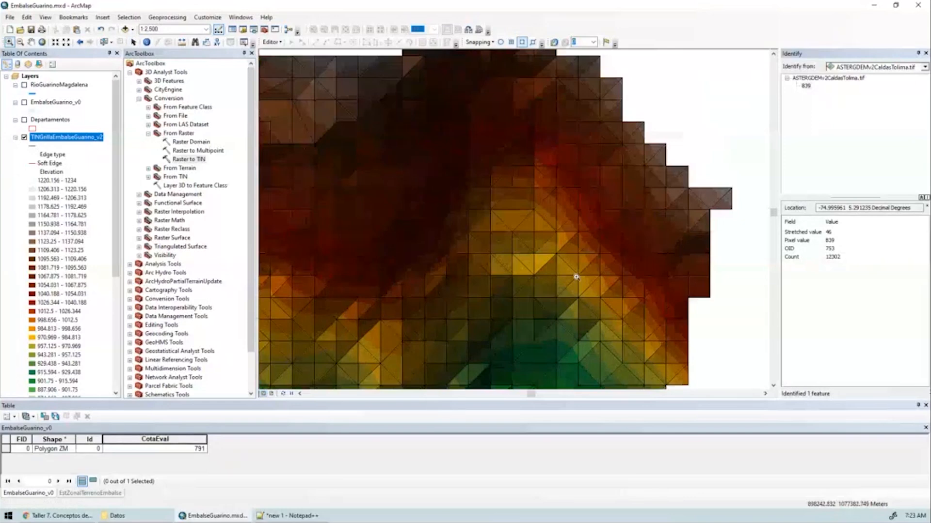
pyautogui.moveTo(576, 277); pyautogui.dragTo(547, 167)
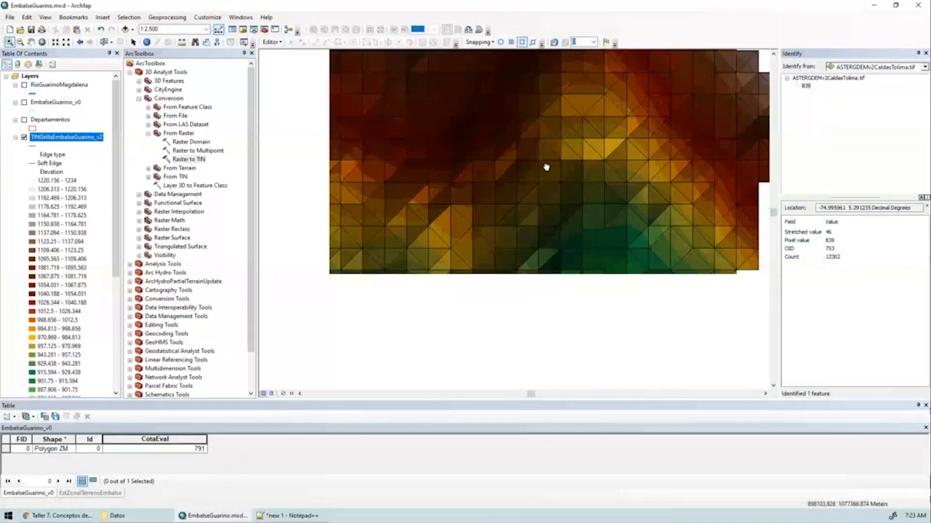
pyautogui.scroll(-4, 509, 203)
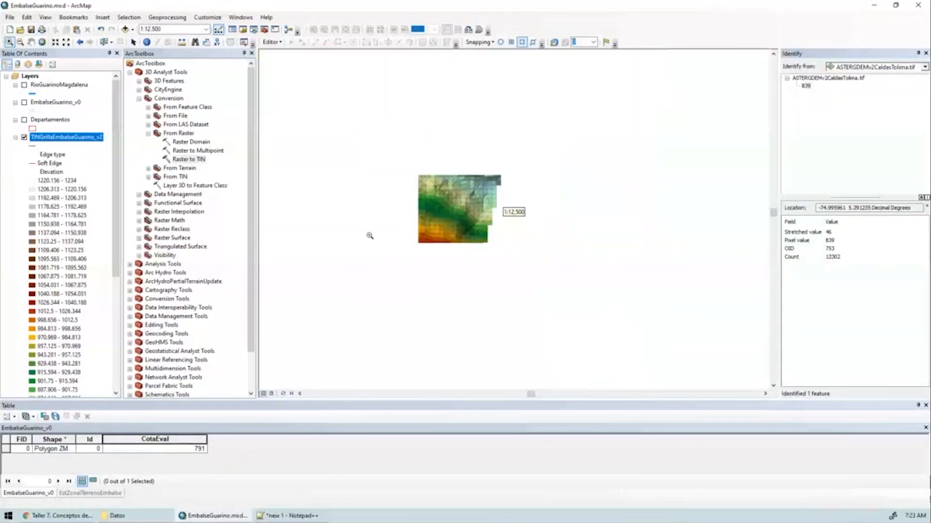
pyautogui.scroll(4, 370, 236)
pyautogui.moveTo(352, 239); pyautogui.dragTo(600, 242)
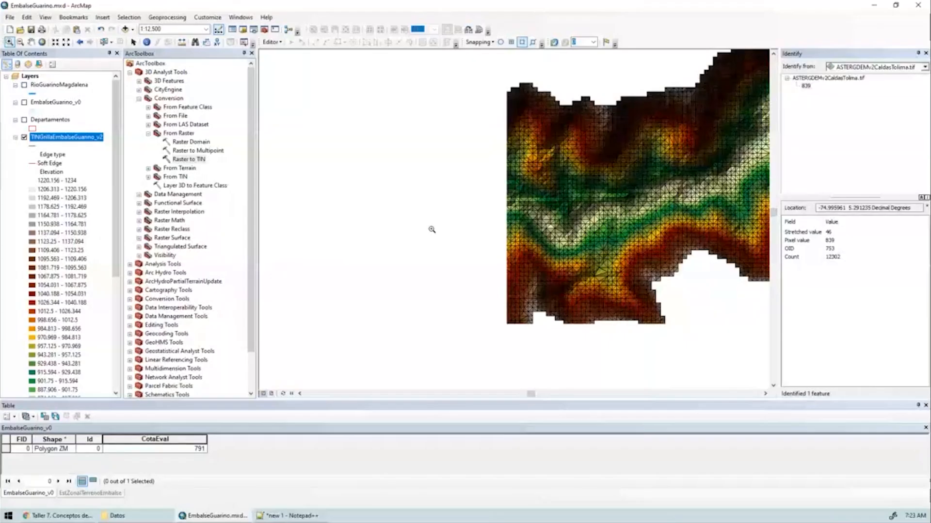
pyautogui.moveTo(320, 320); pyautogui.dragTo(541, 205)
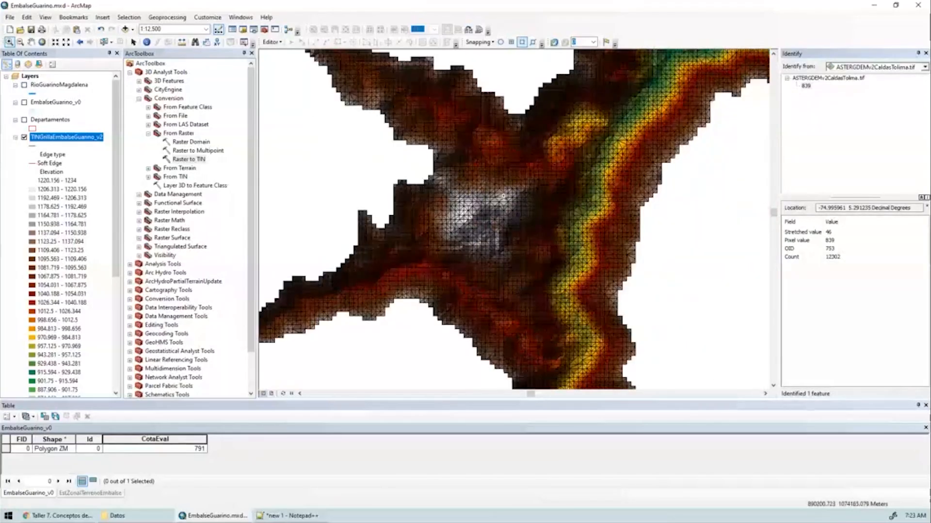
pyautogui.scroll(2, 503, 196)
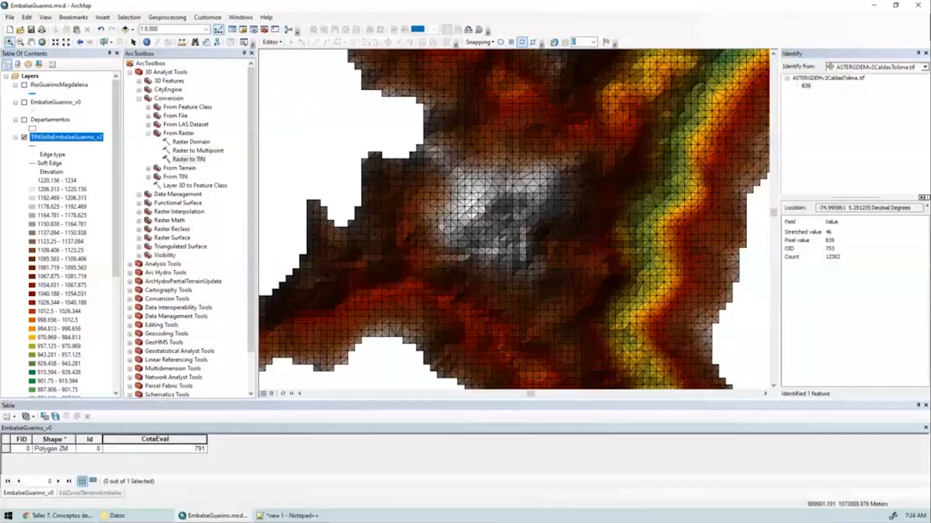
pyautogui.scroll(-4, 444, 244)
# Launch ArcScene and, in ArcMap, inspect the TIN triangles around the gray hill and at the reservoir's eastern edge
pyautogui.press('super')
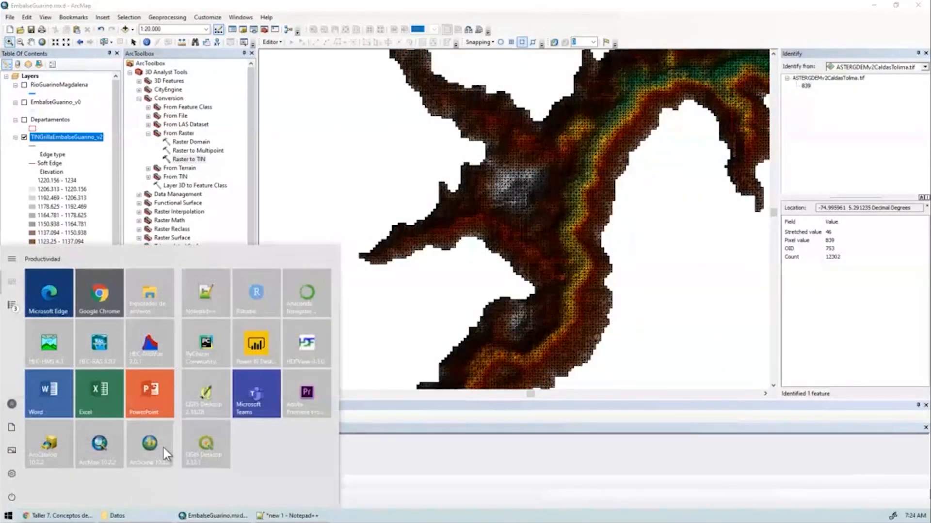
pyautogui.click(164, 449)
pyautogui.scroll(5, 574, 170)
pyautogui.moveTo(401, 223); pyautogui.dragTo(517, 172)
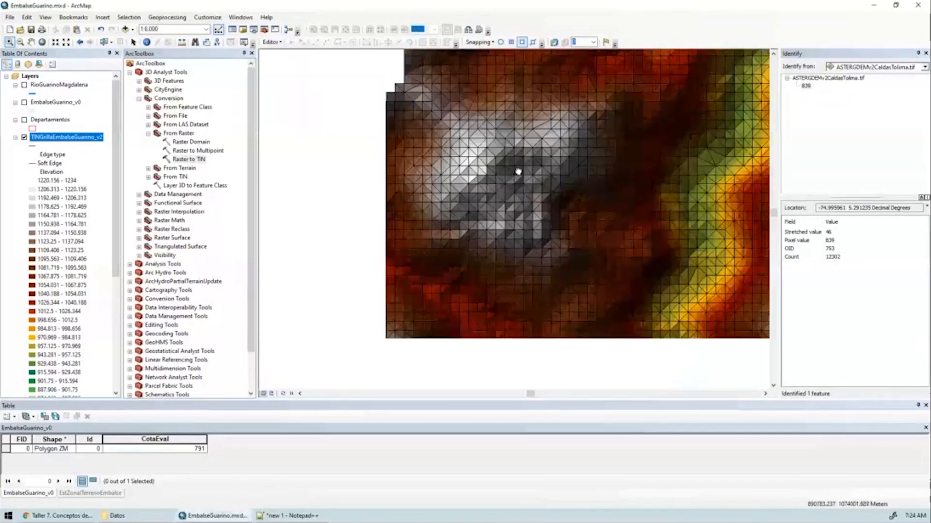
pyautogui.moveTo(581, 180); pyautogui.dragTo(481, 328)
pyautogui.moveTo(578, 132); pyautogui.dragTo(459, 305)
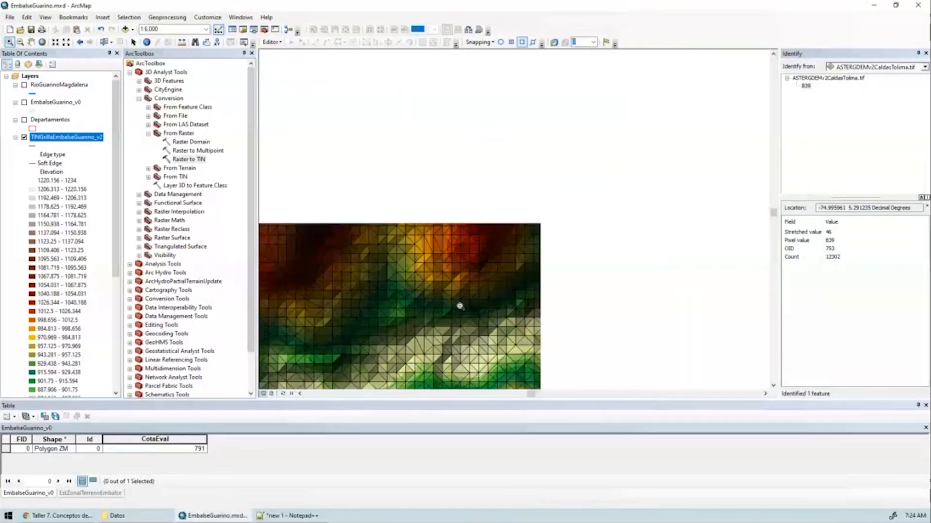
pyautogui.moveTo(639, 234); pyautogui.dragTo(380, 166)
pyautogui.moveTo(615, 230); pyautogui.dragTo(773, 257)
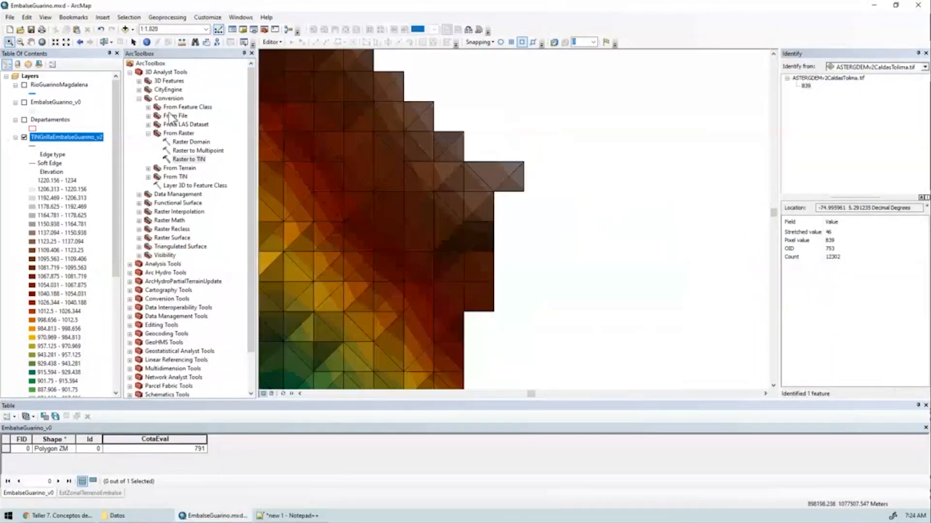
# Show the EmbalseGuarino_v0 layer, give its polygon a dark outline and compare that boundary with the TIN's stepped northern edge
pyautogui.click(24, 103)
pyautogui.moveTo(525, 186); pyautogui.dragTo(645, 259)
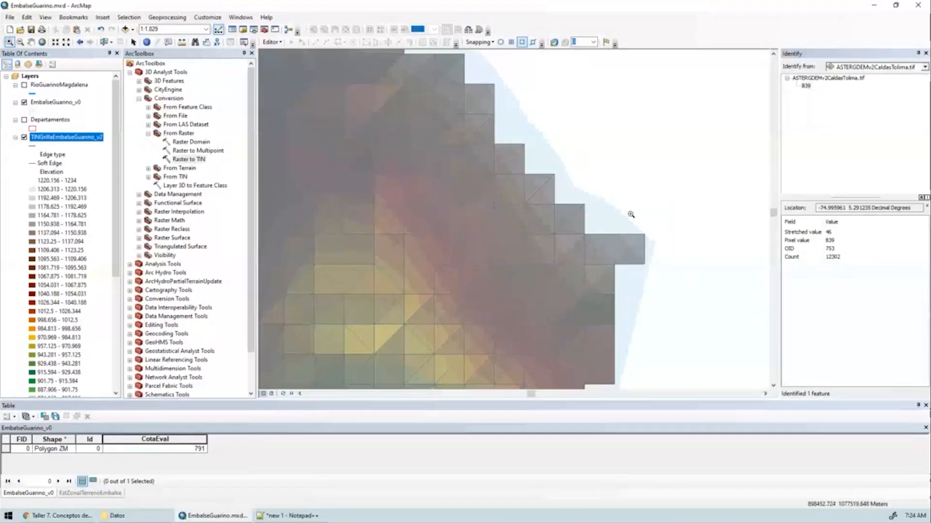
pyautogui.click(32, 111)
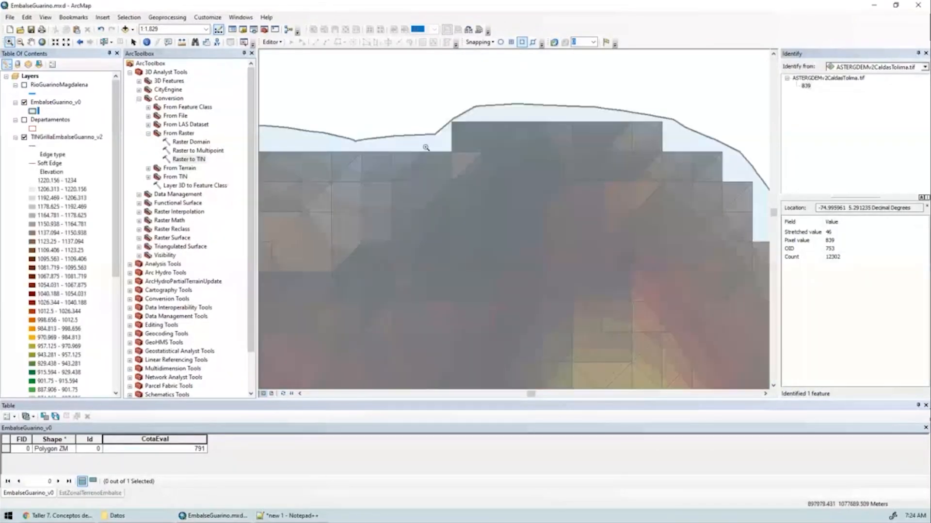
pyautogui.moveTo(434, 143); pyautogui.dragTo(637, 138)
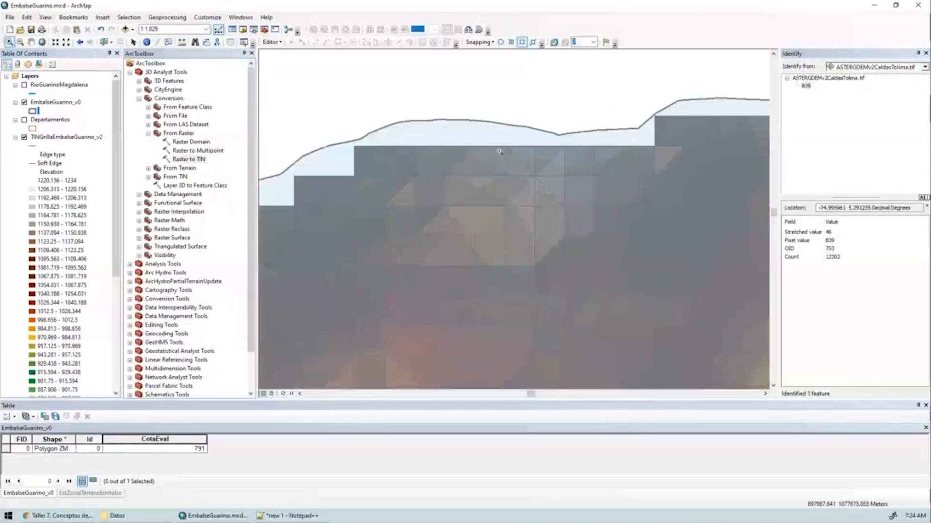
pyautogui.moveTo(358, 222); pyautogui.dragTo(502, 195)
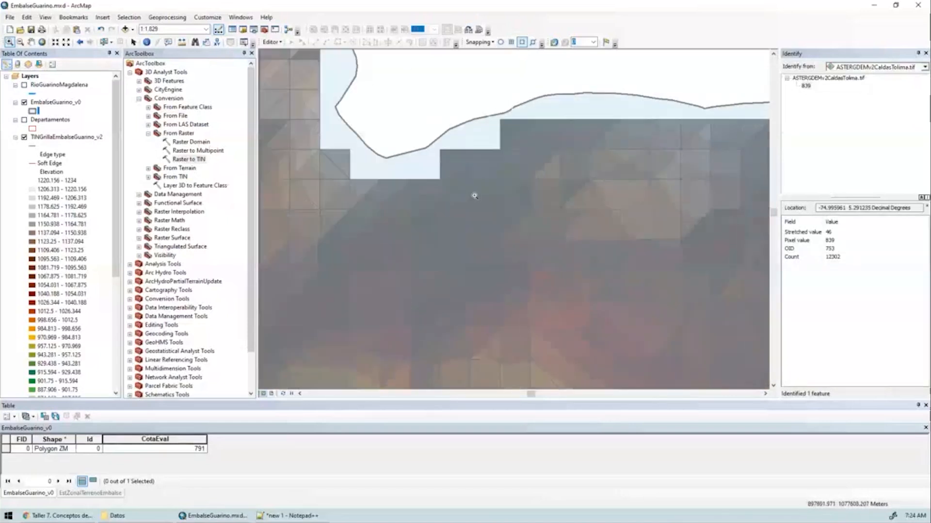
pyautogui.moveTo(376, 192); pyautogui.dragTo(560, 246)
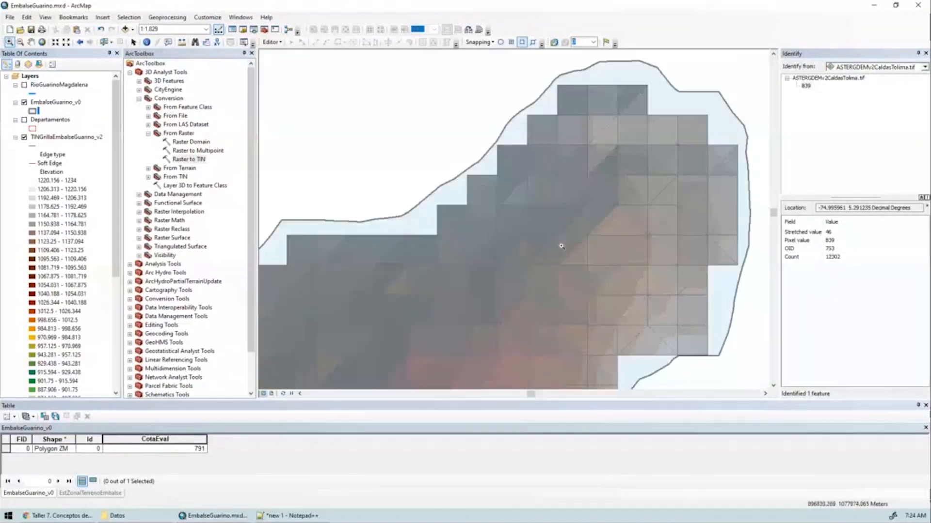
pyautogui.scroll(-5, 533, 237)
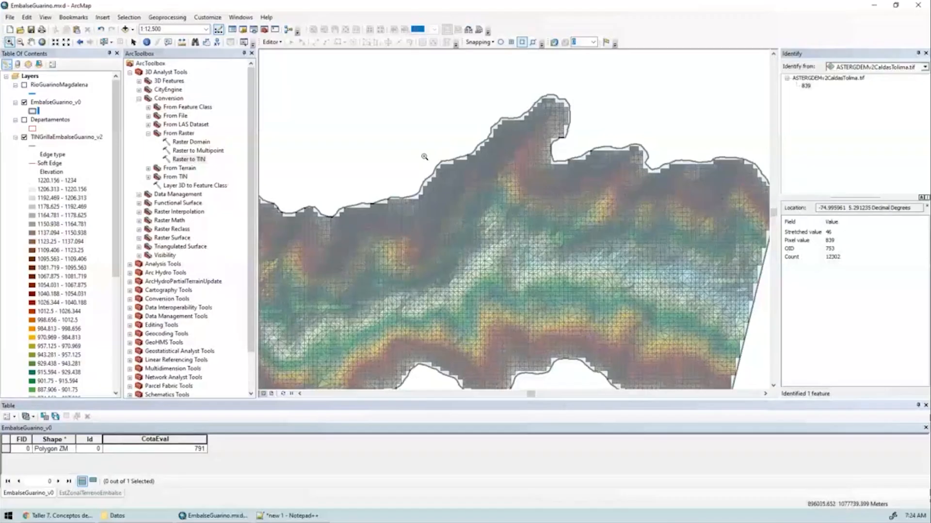
pyautogui.moveTo(425, 157); pyautogui.dragTo(320, 123)
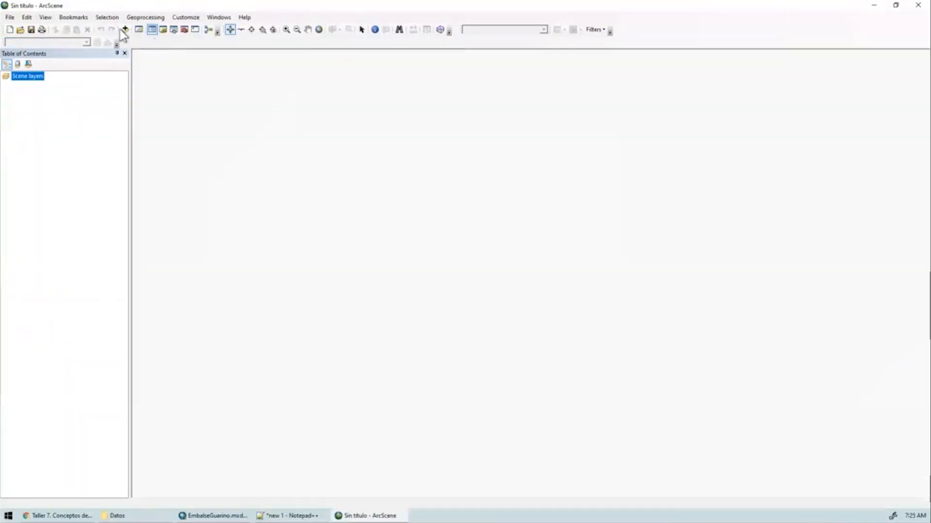
# Switch to ArcScene and add the tingrillaembalseguarino_v2 TIN from the Datos folder to the empty scene
pyautogui.click(122, 30)
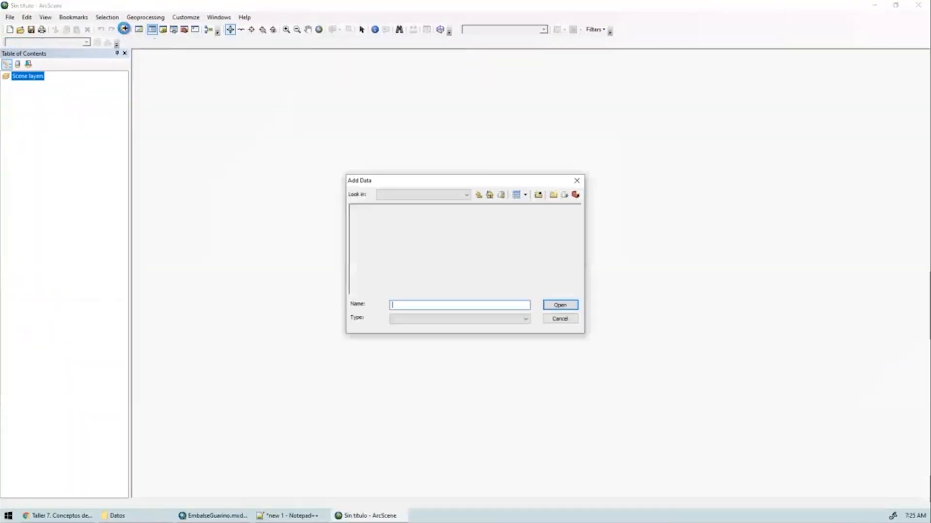
pyautogui.click(446, 196)
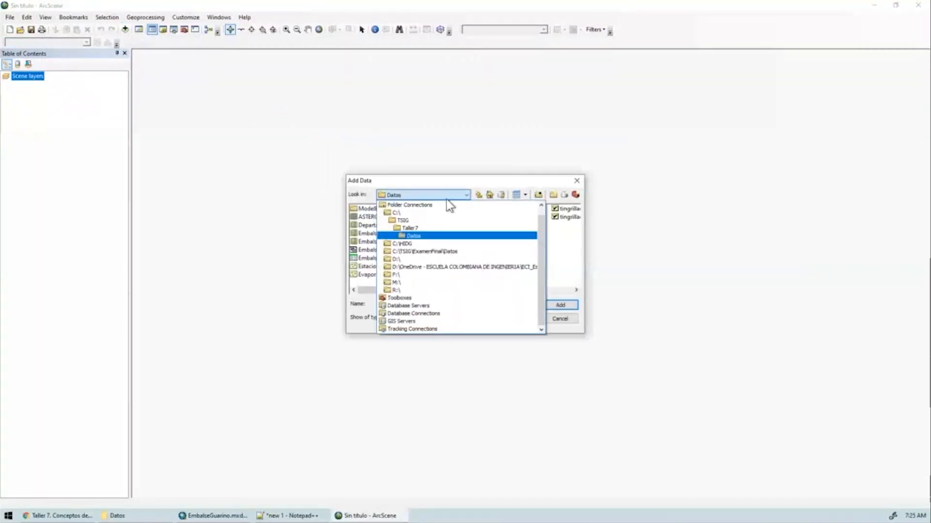
pyautogui.click(415, 236)
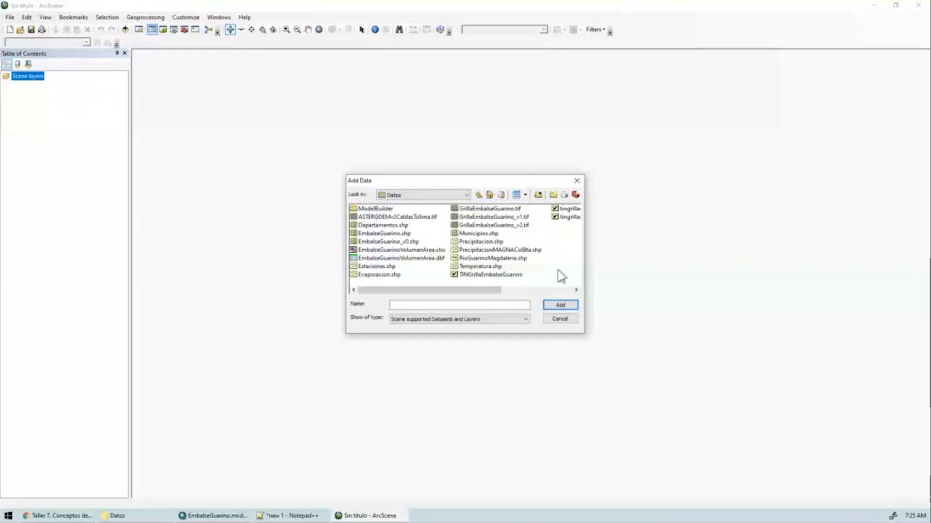
pyautogui.click(499, 226)
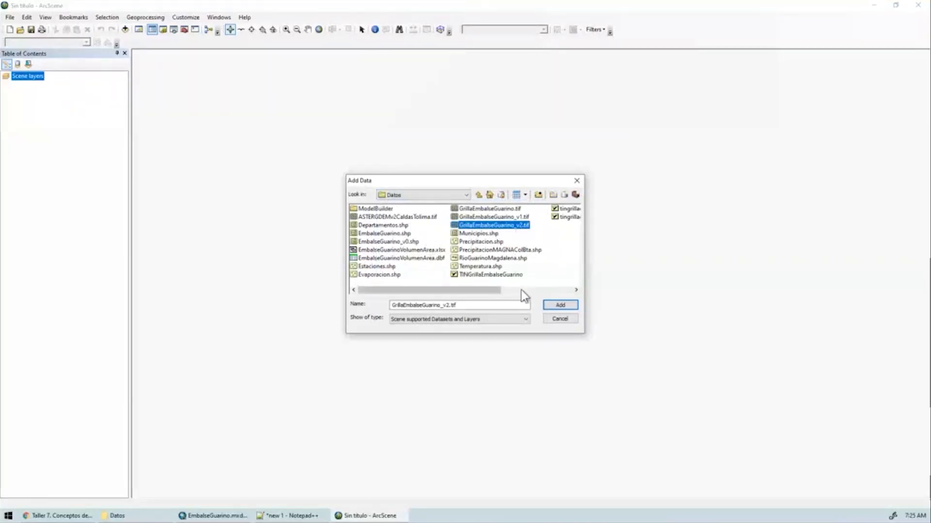
pyautogui.click(522, 290)
pyautogui.click(503, 217)
pyautogui.click(558, 304)
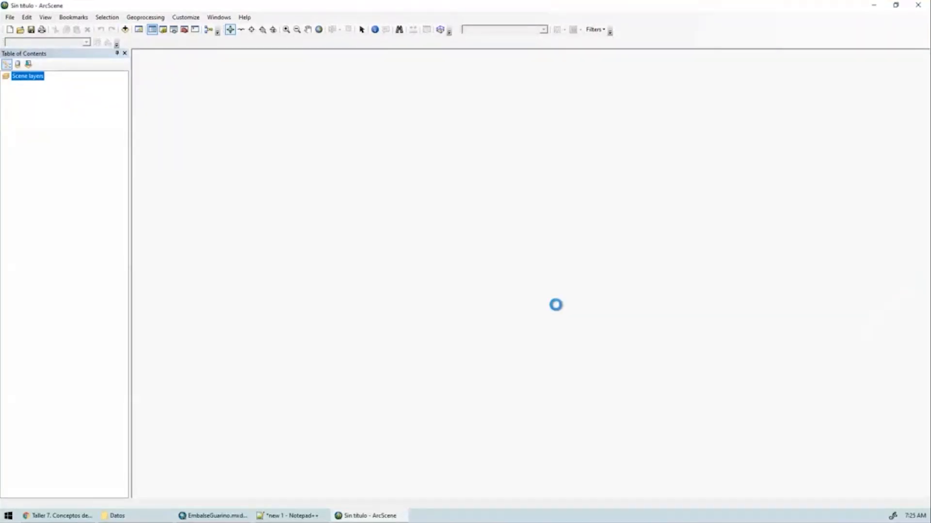
# Centre the 3D view on the gray hill beside the valley, bring it closer and tilt the scene into perspective
pyautogui.click(252, 30)
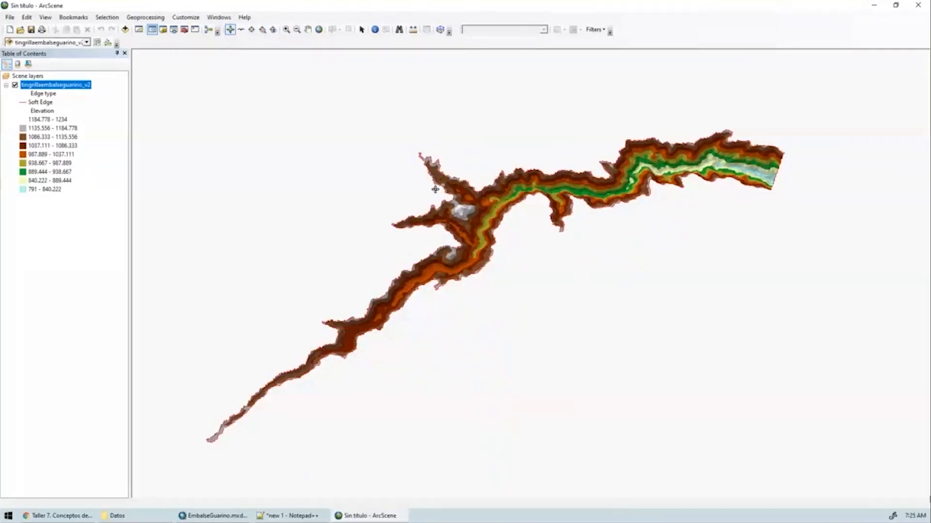
pyautogui.click(465, 213)
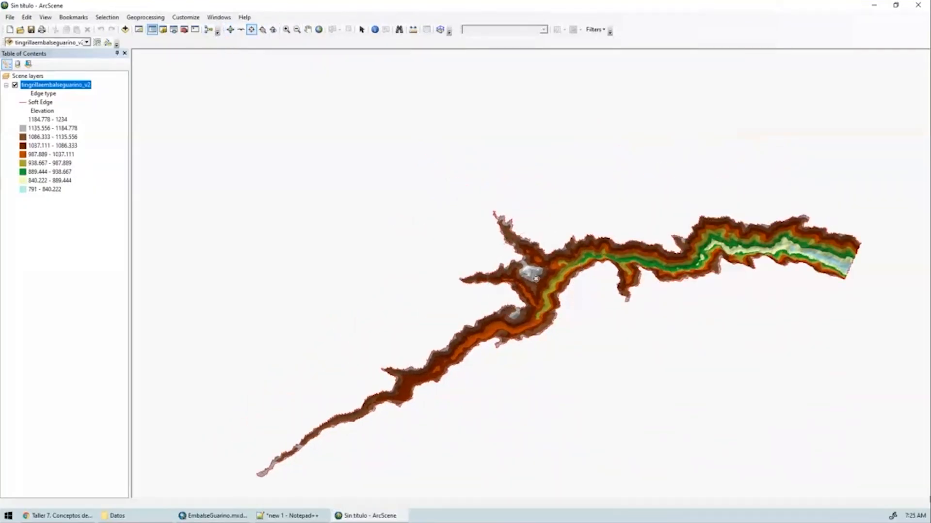
pyautogui.click(535, 279)
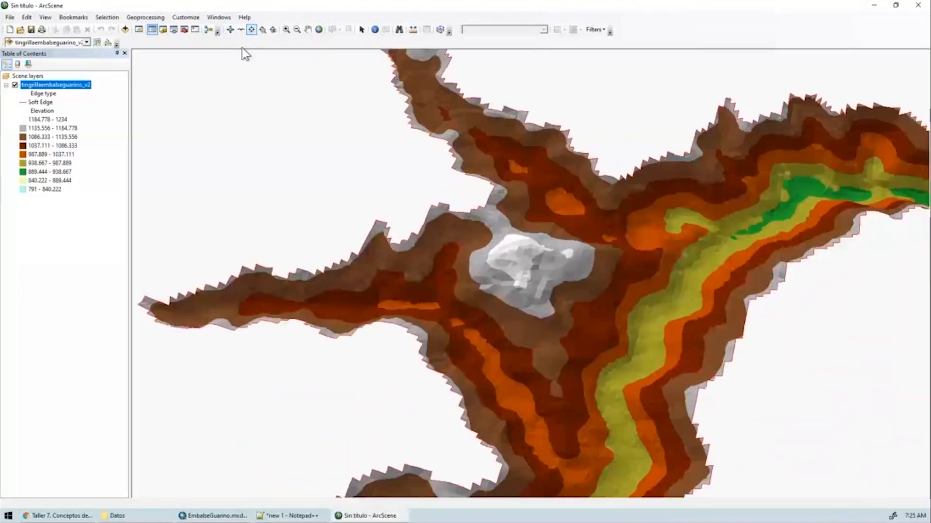
pyautogui.click(231, 30)
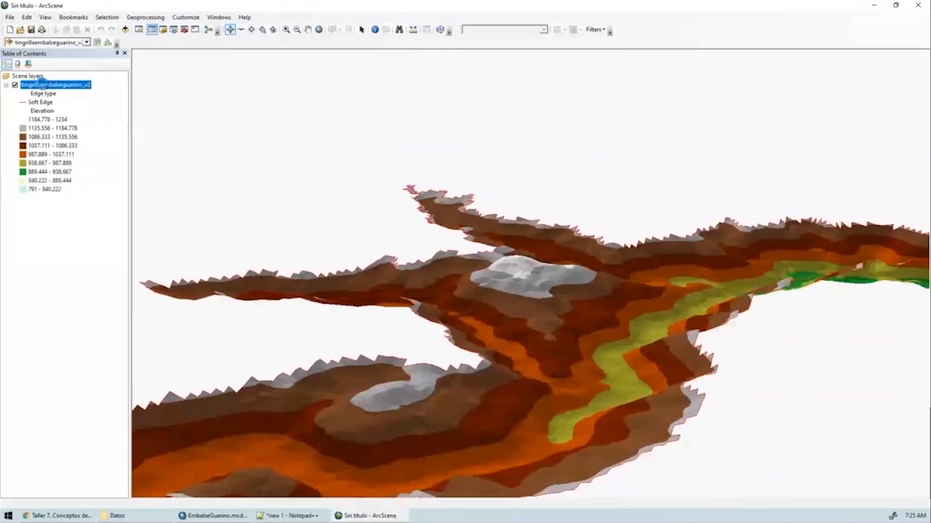
# Classify the elevation symbology of tingrillaembalseguarino_v2 into 32 classes and apply it to the scene
pyautogui.doubleClick(43, 85)
pyautogui.click(410, 136)
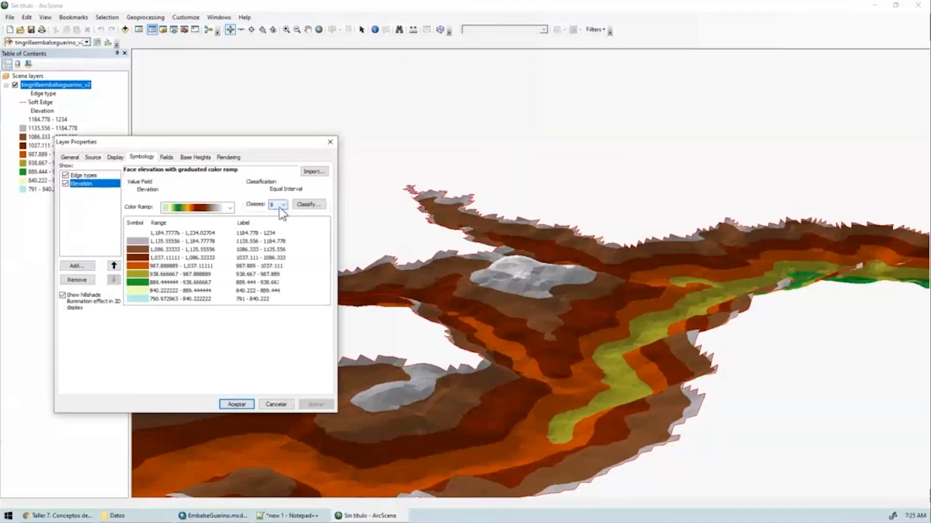
pyautogui.click(279, 205)
pyautogui.click(278, 397)
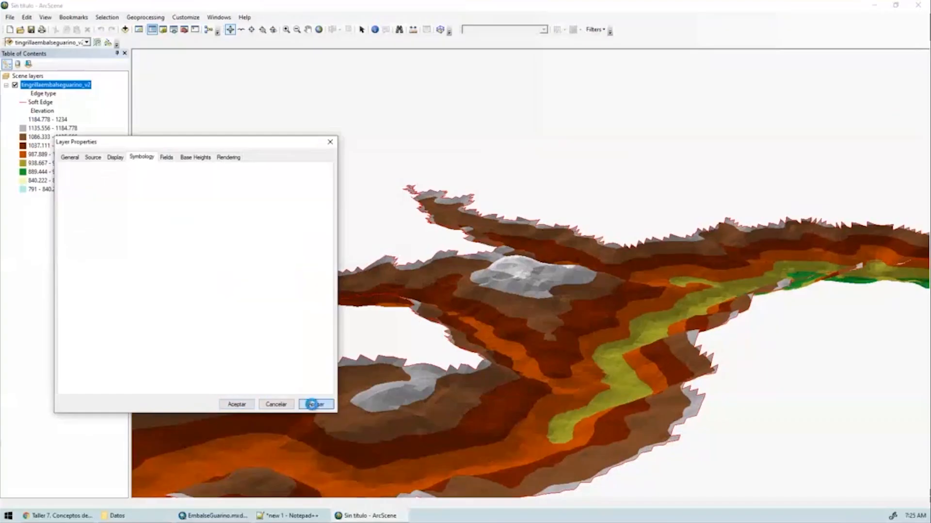
pyautogui.click(315, 404)
# Symbolize all edges of tingrillaembalseguarino_v2 with the same white line in the scene
pyautogui.click(77, 266)
pyautogui.click(131, 191)
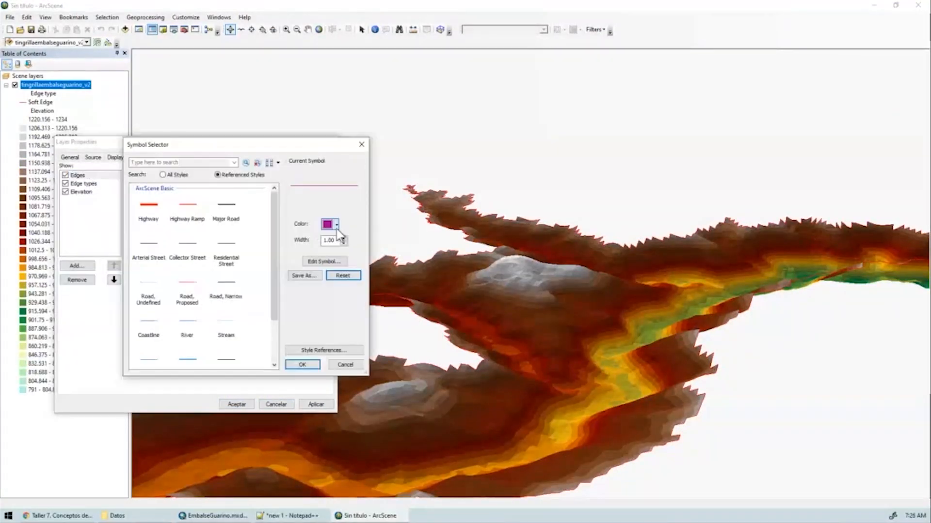
pyautogui.click(337, 225)
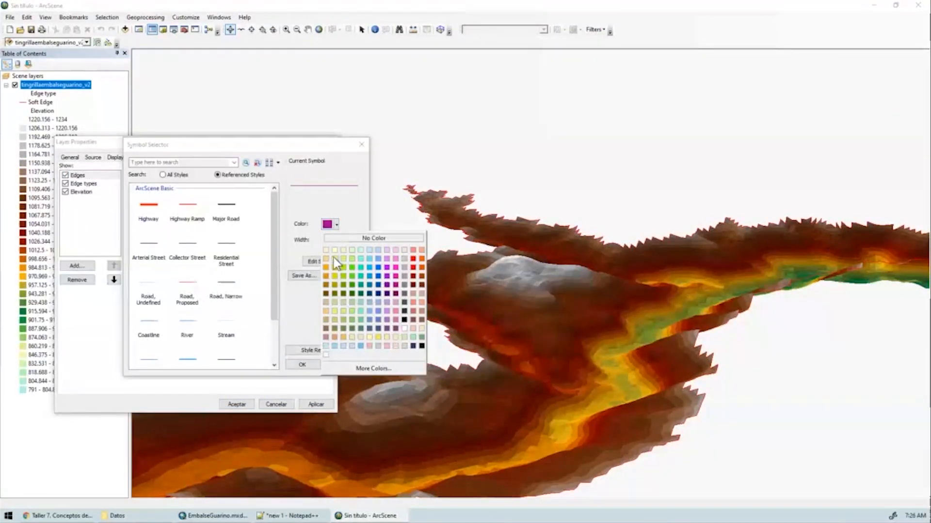
pyautogui.click(327, 353)
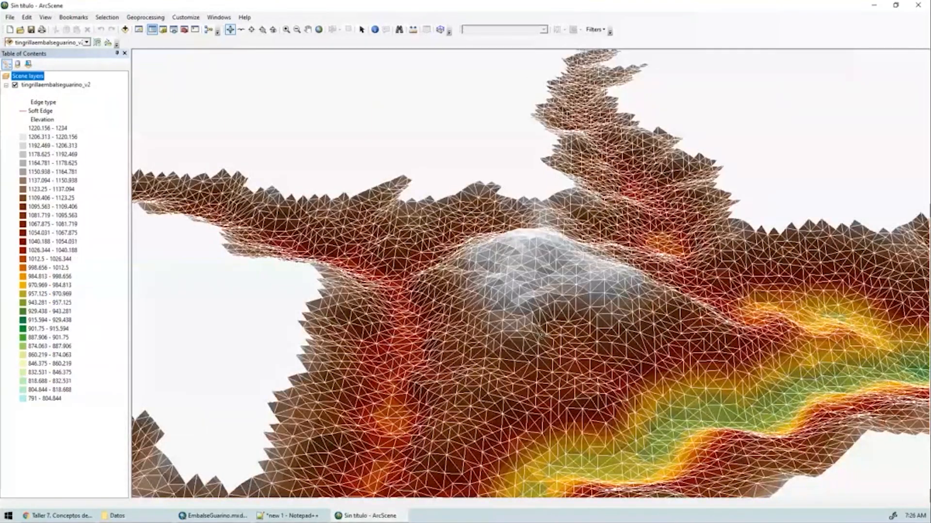
# Examine the triangulated mesh in 3D, from the gray hill along the valley to the reservoir's low end
pyautogui.moveTo(539, 335); pyautogui.dragTo(488, 264)
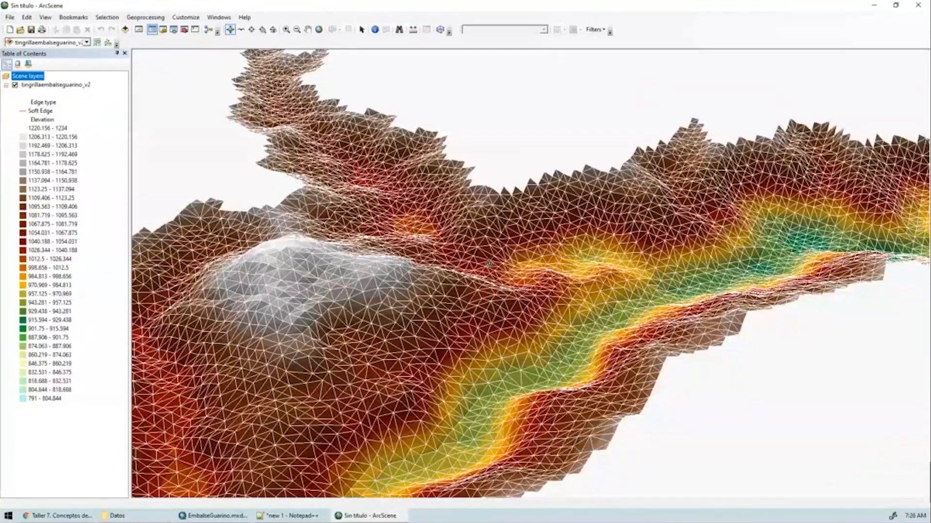
pyautogui.moveTo(488, 265); pyautogui.dragTo(444, 336)
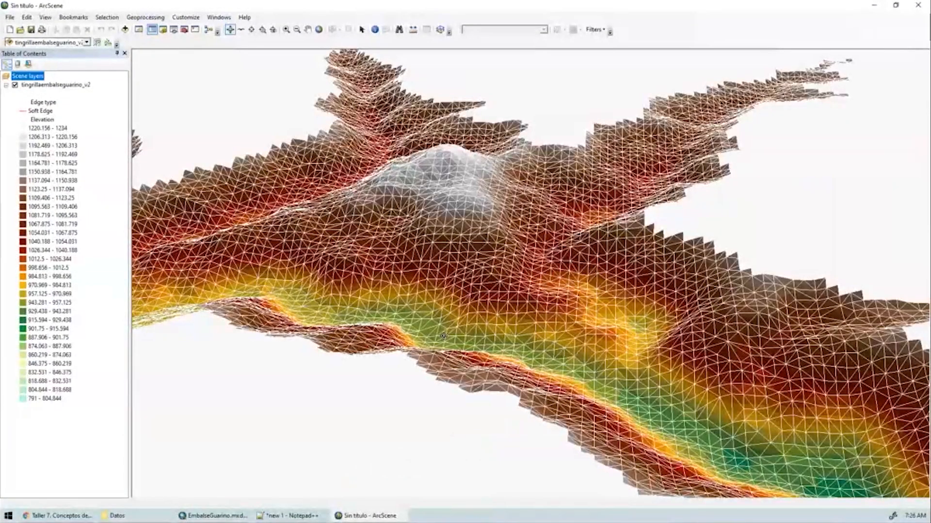
pyautogui.moveTo(444, 335); pyautogui.dragTo(579, 213)
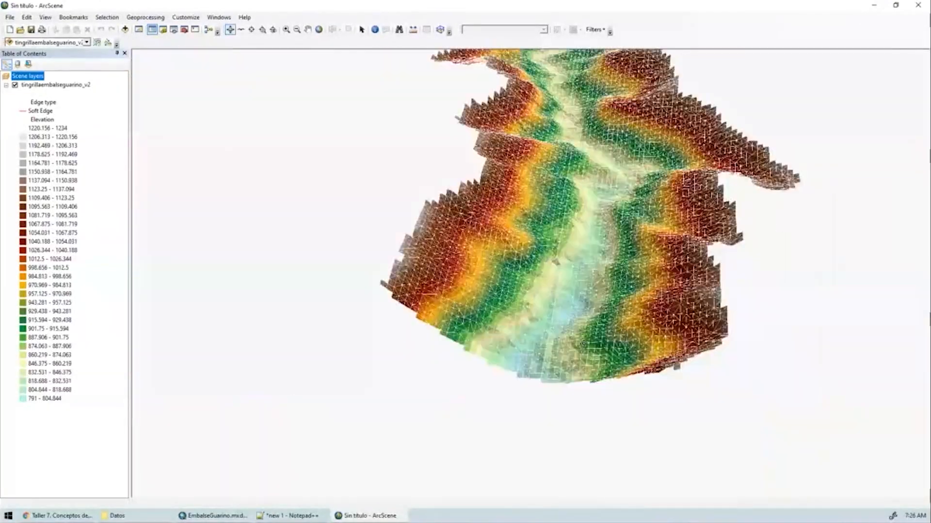
pyautogui.moveTo(562, 358); pyautogui.dragTo(594, 338)
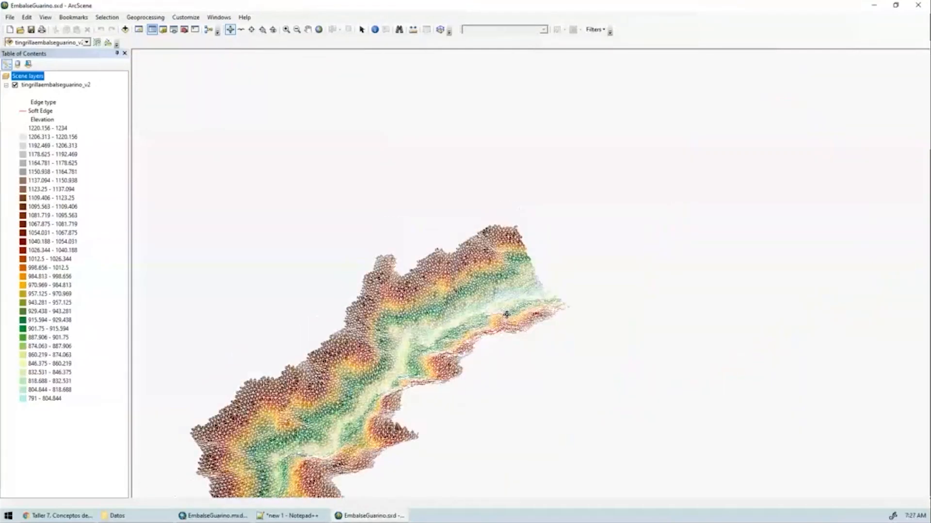
pyautogui.moveTo(507, 315); pyautogui.dragTo(552, 332)
pyautogui.scroll(-3, 552, 332)
pyautogui.moveTo(512, 470); pyautogui.dragTo(484, 350)
pyautogui.moveTo(407, 309); pyautogui.dragTo(518, 217)
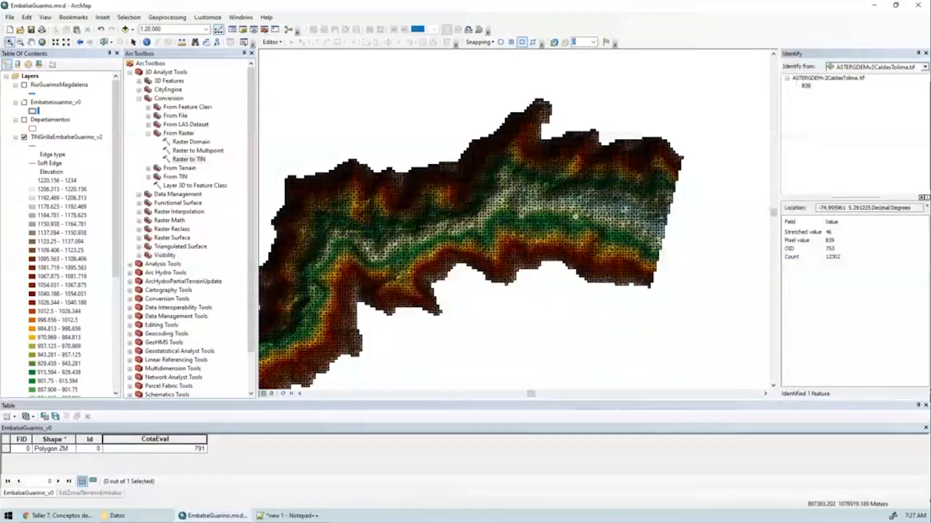
# Switch to ArcMap, bring the whole reservoir into view and hide the uniform edge lines of TINGrillaEmbalseGuarino_v2
pyautogui.scroll(3, 484, 227)
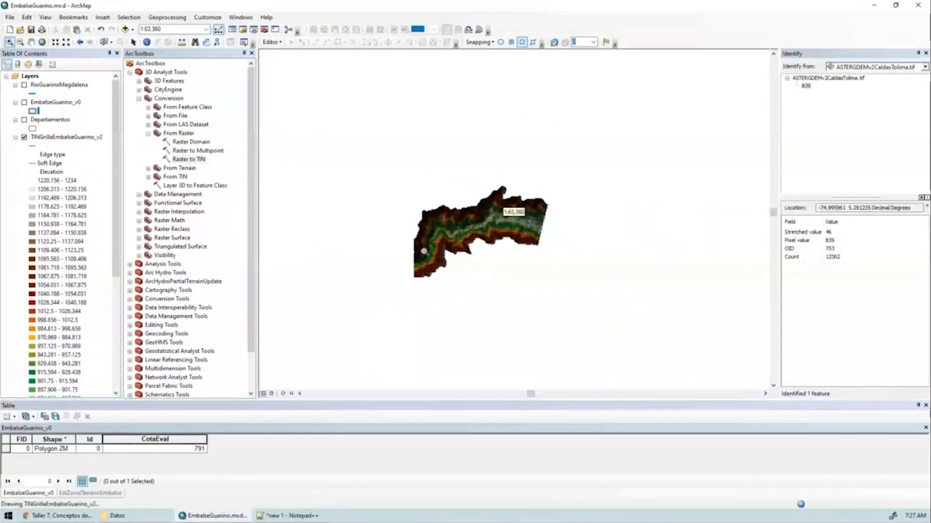
pyautogui.moveTo(412, 235); pyautogui.dragTo(528, 137)
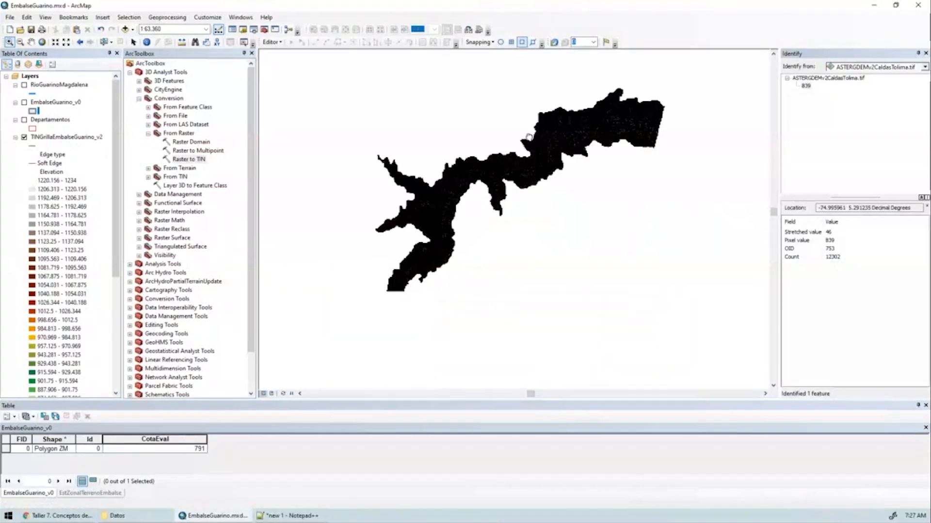
pyautogui.doubleClick(41, 138)
pyautogui.click(335, 190)
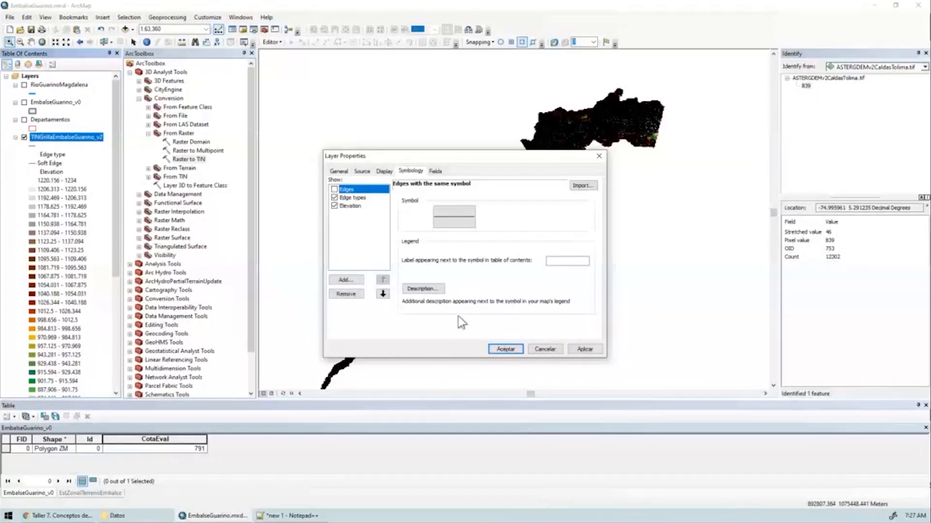
pyautogui.click(506, 349)
# Measure the reservoir's planar length along its valley and close the measurement
pyautogui.click(183, 44)
pyautogui.moveTo(653, 114); pyautogui.dragTo(702, 93)
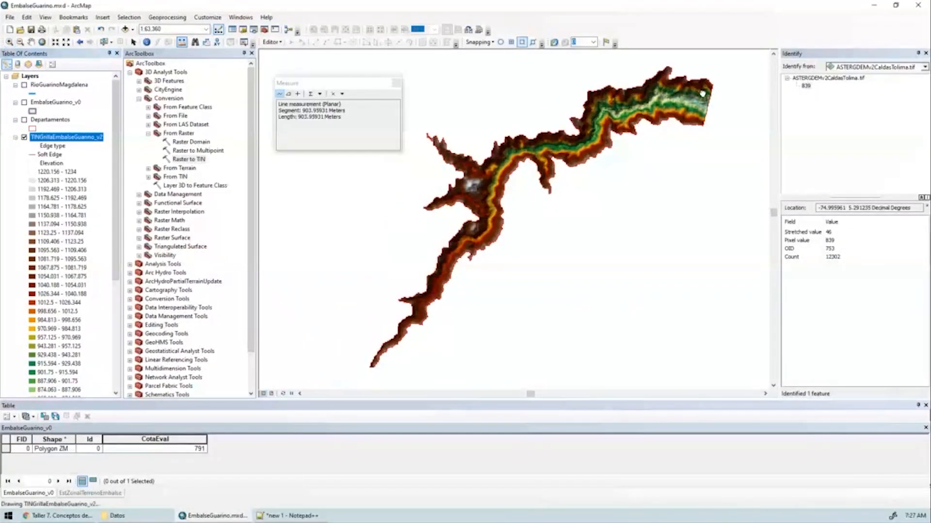
pyautogui.click(342, 94)
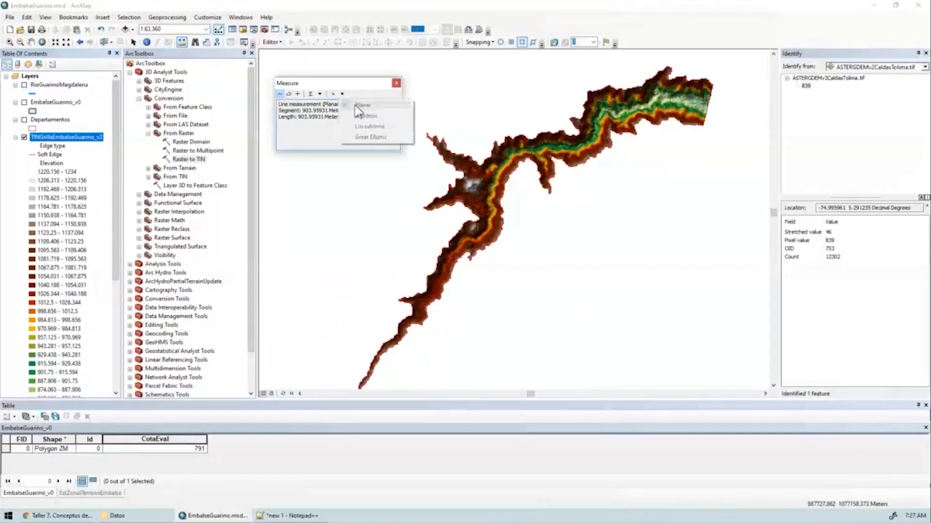
pyautogui.click(361, 106)
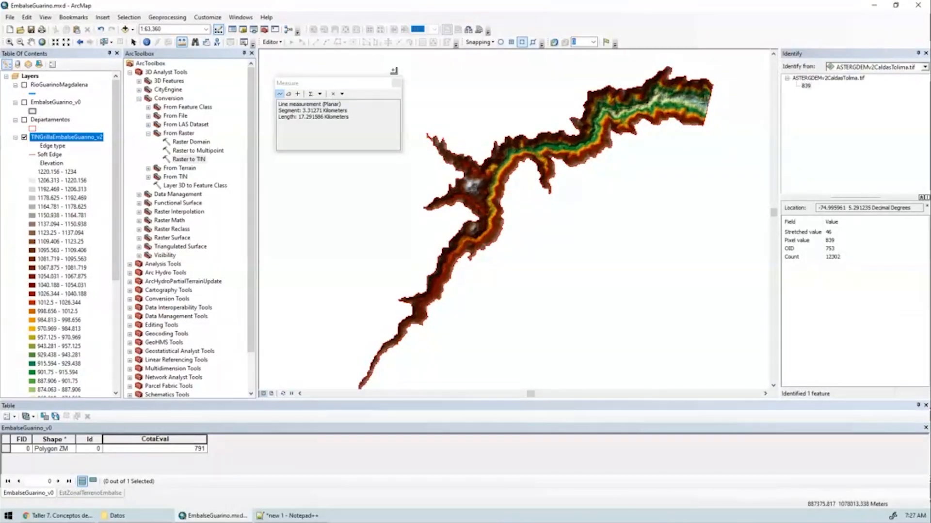
pyautogui.click(396, 85)
# Turn on the 3D Analyst tools and set TINGrillaEmbalseGuarino_v2 as the surface to analyse
pyautogui.scroll(3, 611, 168)
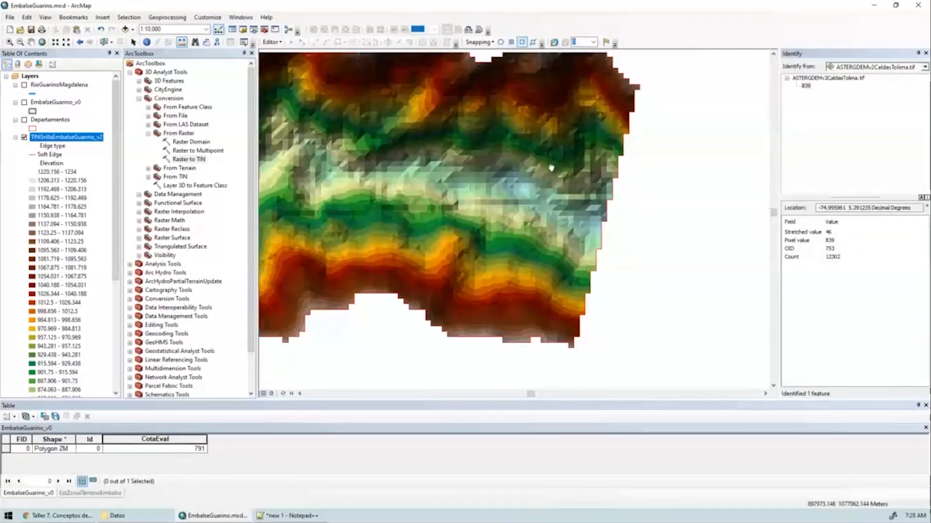
pyautogui.scroll(-2, 552, 185)
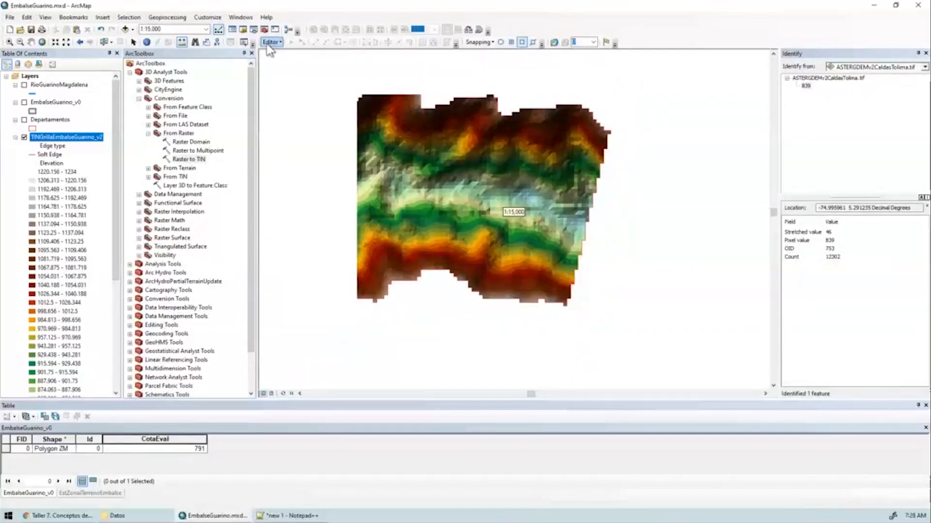
pyautogui.click(207, 17)
pyautogui.moveTo(218, 27)
pyautogui.click(293, 6)
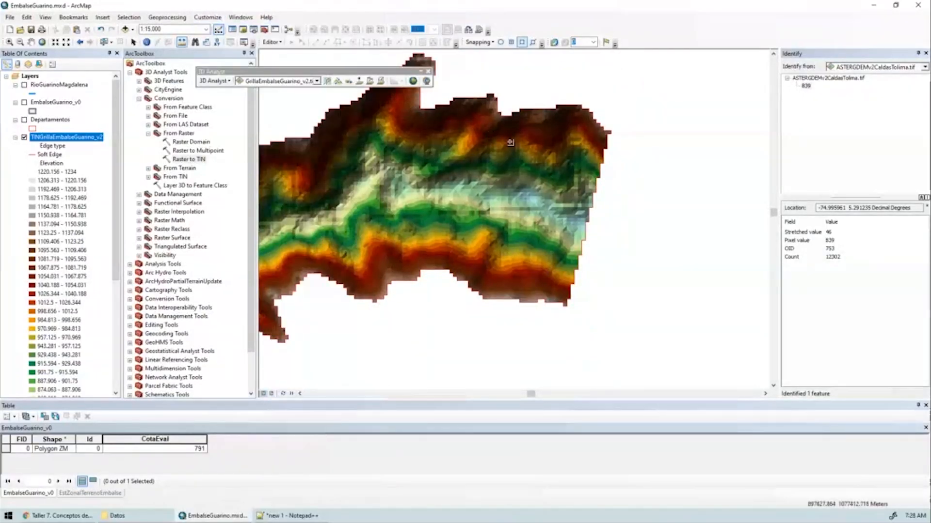
pyautogui.click(291, 81)
pyautogui.click(285, 91)
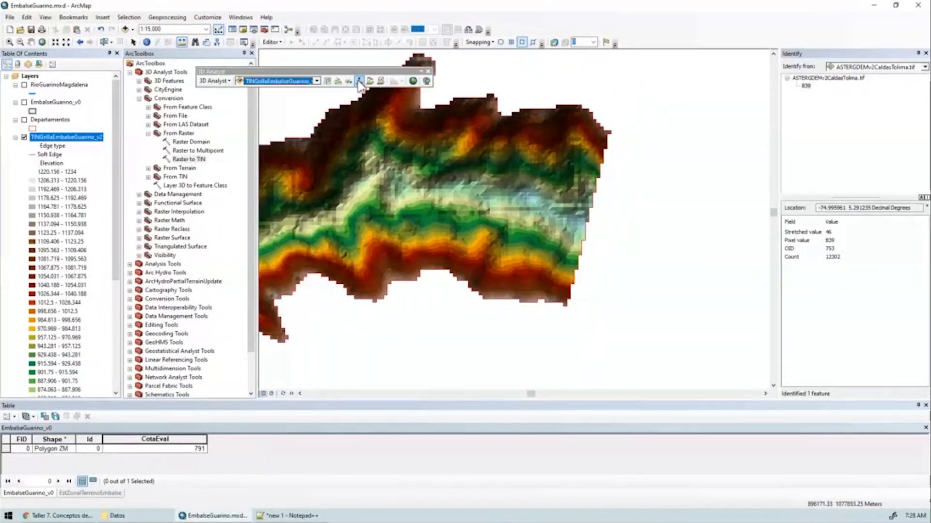
# Plot the TIN's elevation profile from south to north across the valley's eastern end in an enlarged graph titled TIN
pyautogui.click(558, 316)
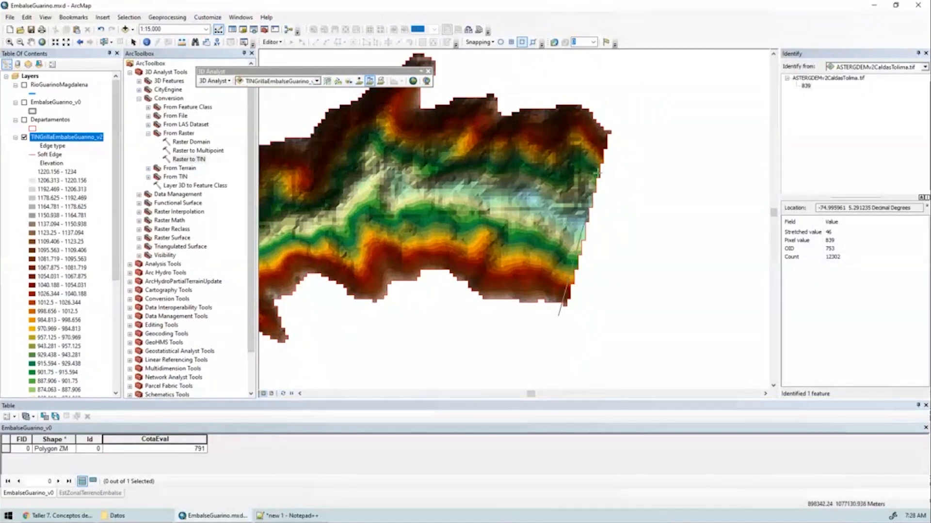
pyautogui.doubleClick(609, 120)
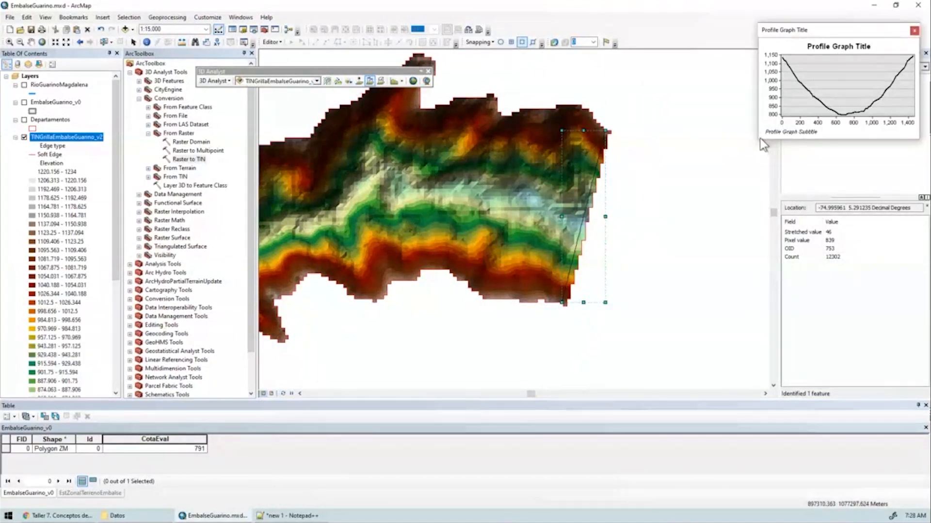
pyautogui.moveTo(758, 141); pyautogui.dragTo(618, 250)
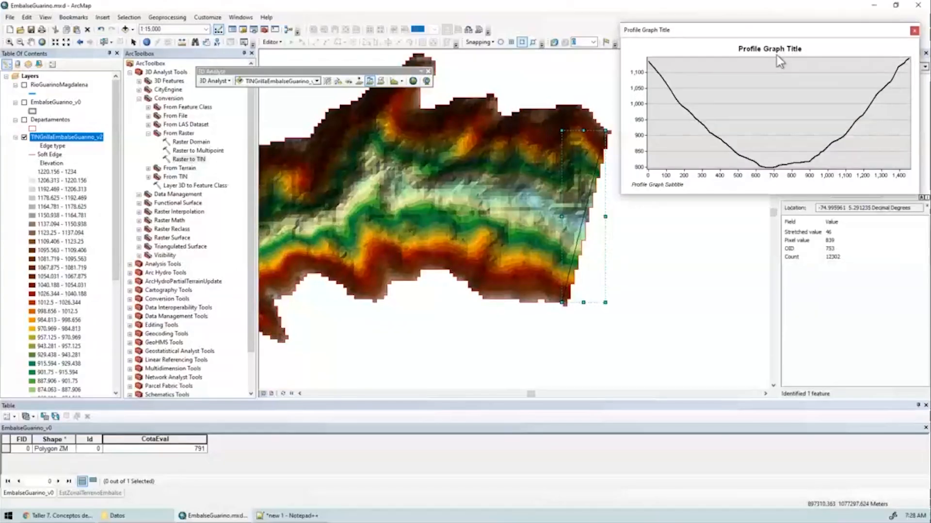
# Plot the profile of GrillaEmbalseGuarino_v2.tif across the same eastern section and place its enlarged graph below the TIN graph
pyautogui.click(310, 81)
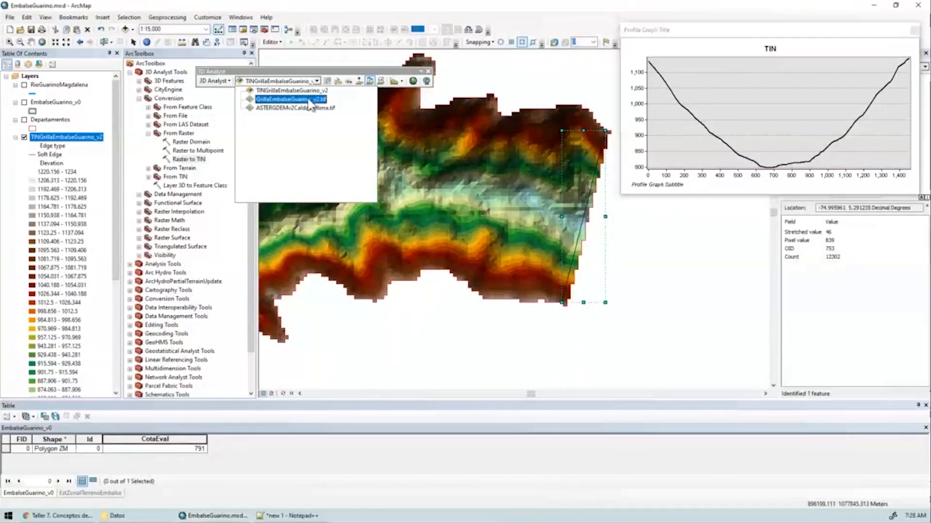
pyautogui.click(310, 99)
pyautogui.click(359, 81)
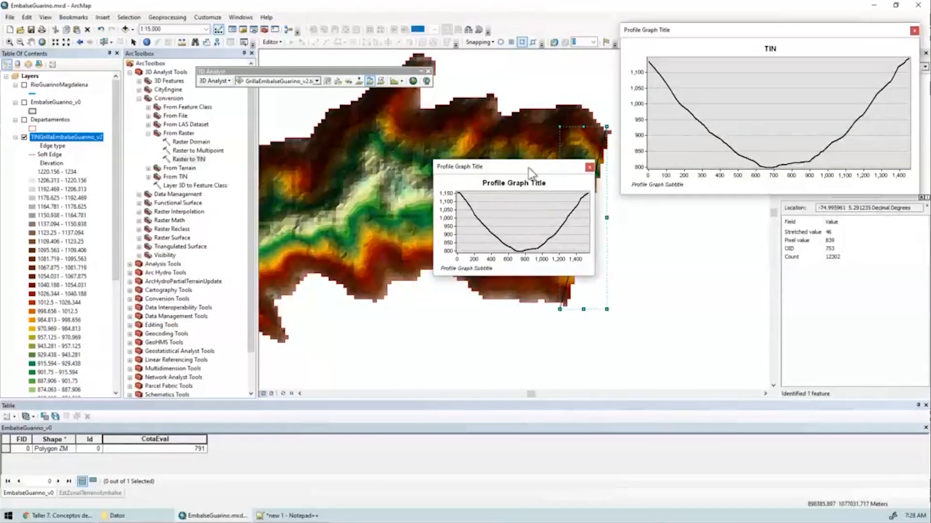
pyautogui.moveTo(530, 177); pyautogui.dragTo(856, 217)
pyautogui.moveTo(759, 385); pyautogui.dragTo(622, 426)
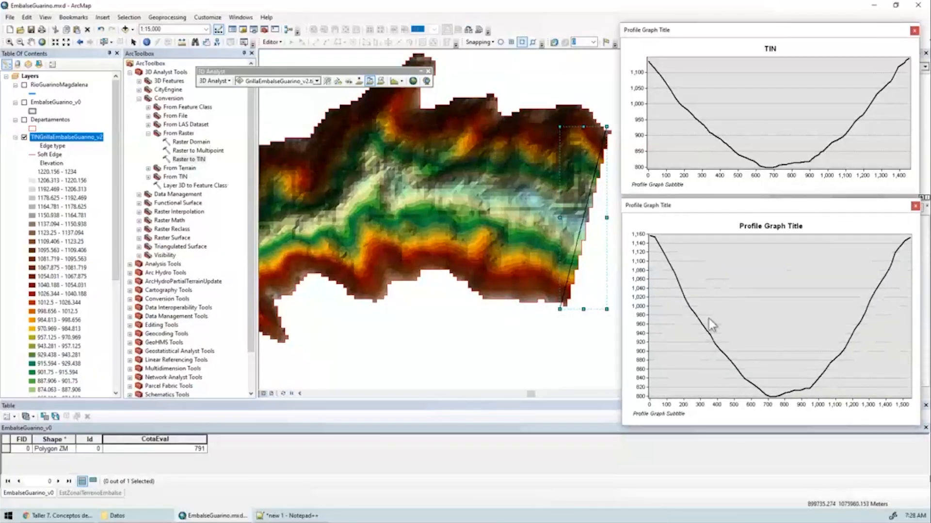
# Title the second profile graph GRID and reduce its height to match the TIN graph
pyautogui.doubleClick(760, 228)
pyautogui.moveTo(477, 202); pyautogui.dragTo(407, 208)
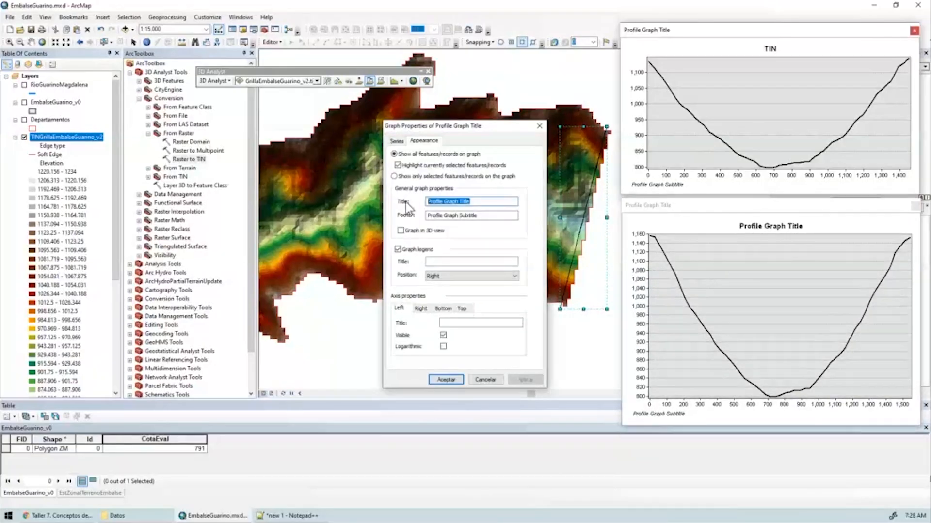
pyautogui.write('GRID')
pyautogui.press('Return')
pyautogui.moveTo(783, 426); pyautogui.dragTo(776, 373)
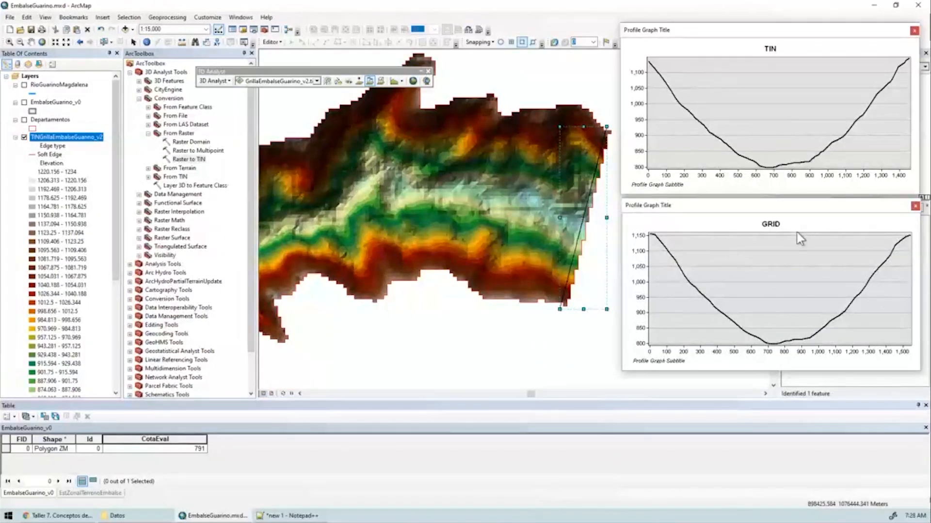
# Close both profile graphs, remove the profile line from the map and hide the 3D Analyst tools
pyautogui.click(915, 206)
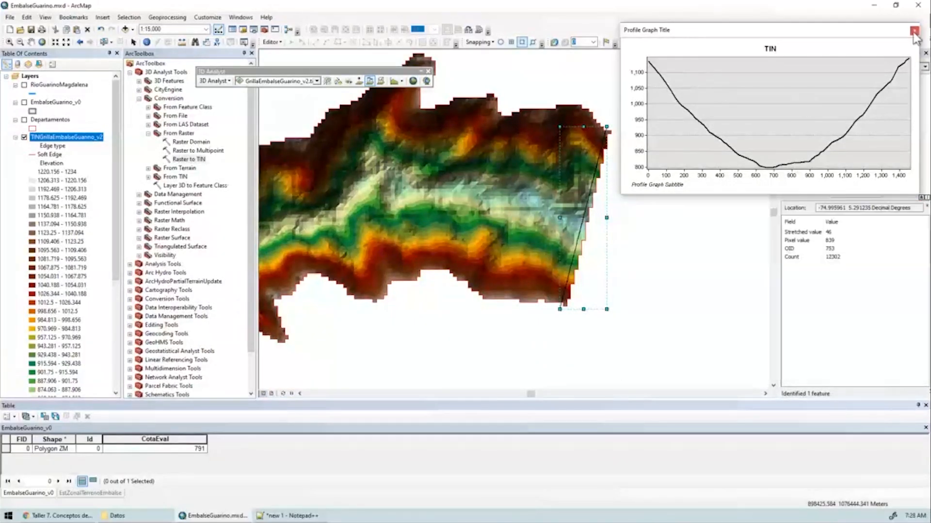
pyautogui.click(914, 31)
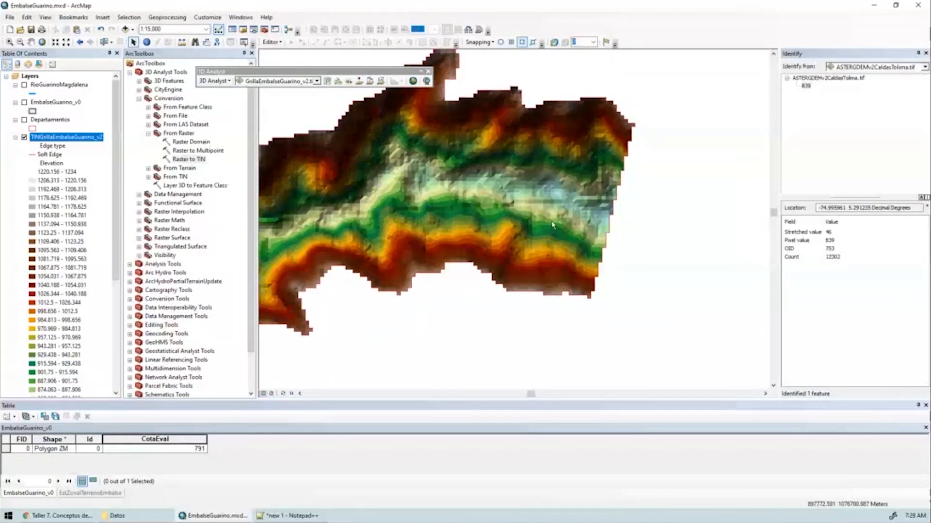
pyautogui.click(428, 71)
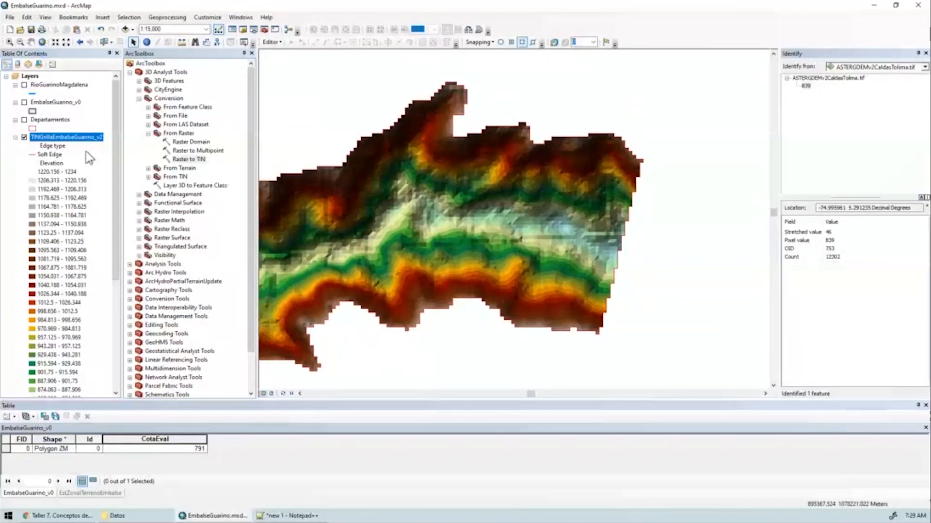
# Remove the definition query from the EmbalseGuarino_v0 layer and apply the change
pyautogui.click(48, 103)
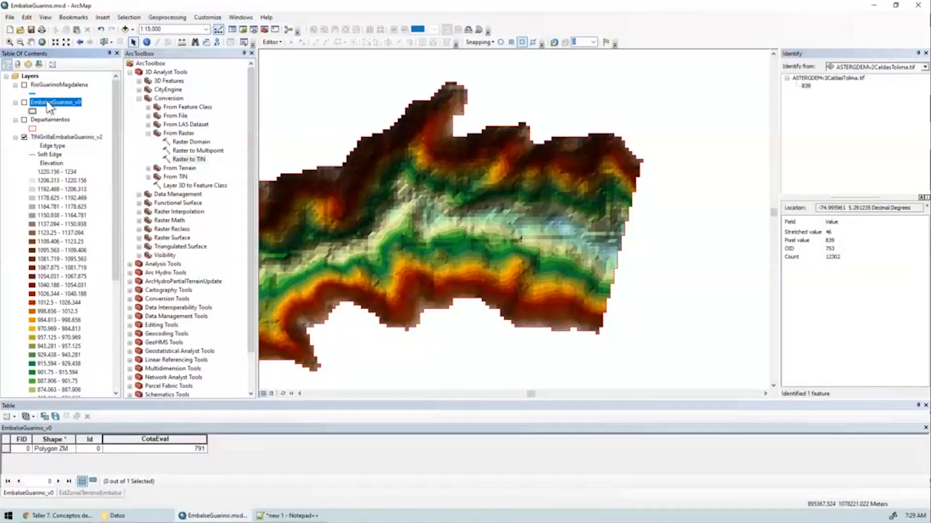
pyautogui.doubleClick(48, 102)
pyautogui.click(477, 151)
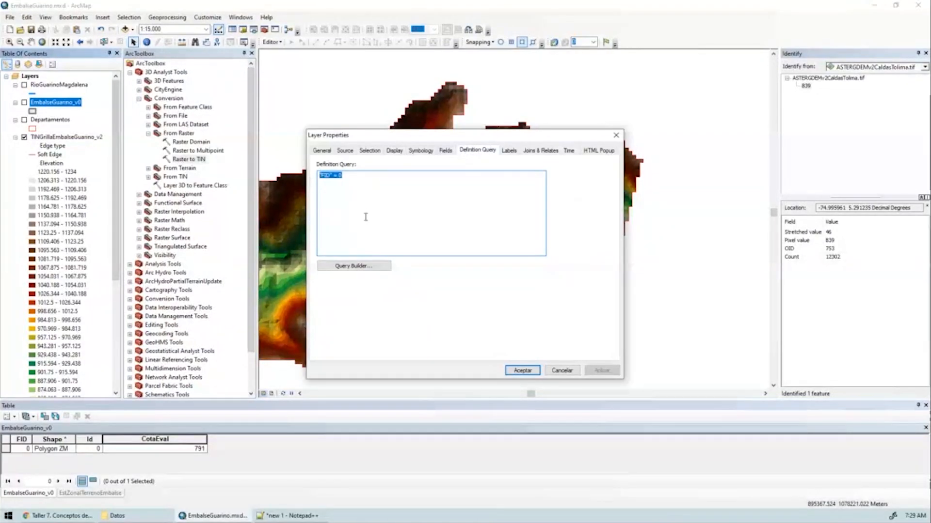
pyautogui.press('Delete')
pyautogui.click(601, 370)
pyautogui.click(534, 373)
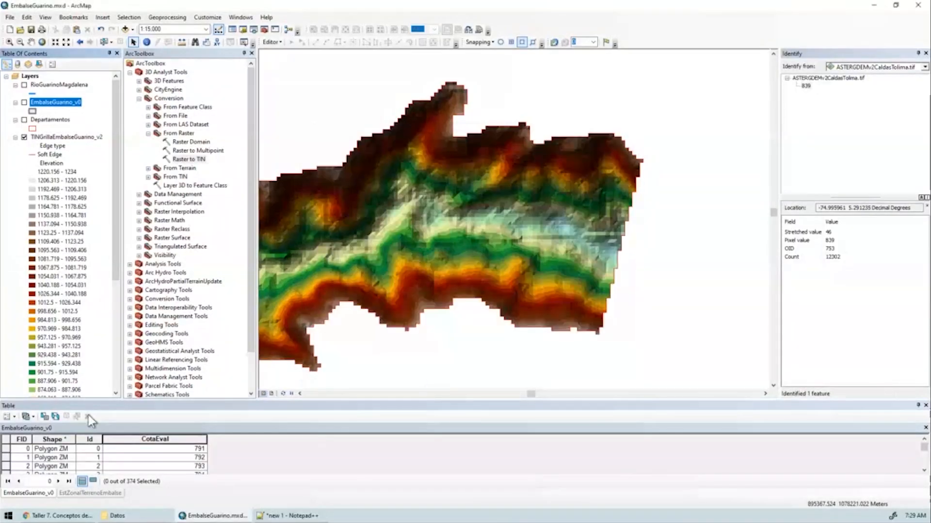
# Enlarge the EmbalseGuarino_v0 attribute table, highlight its CotaEval column and compare it with the reservoir's eastern end
pyautogui.moveTo(98, 403); pyautogui.dragTo(99, 332)
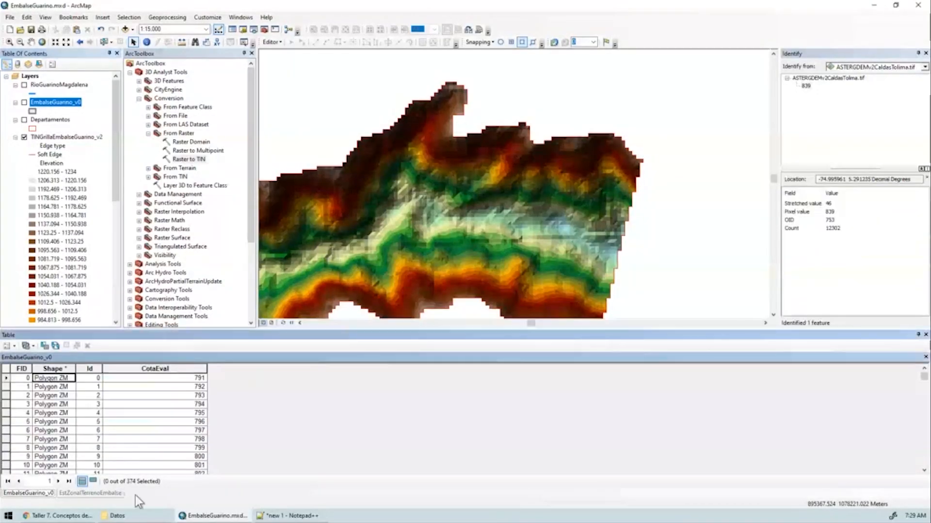
pyautogui.click(142, 370)
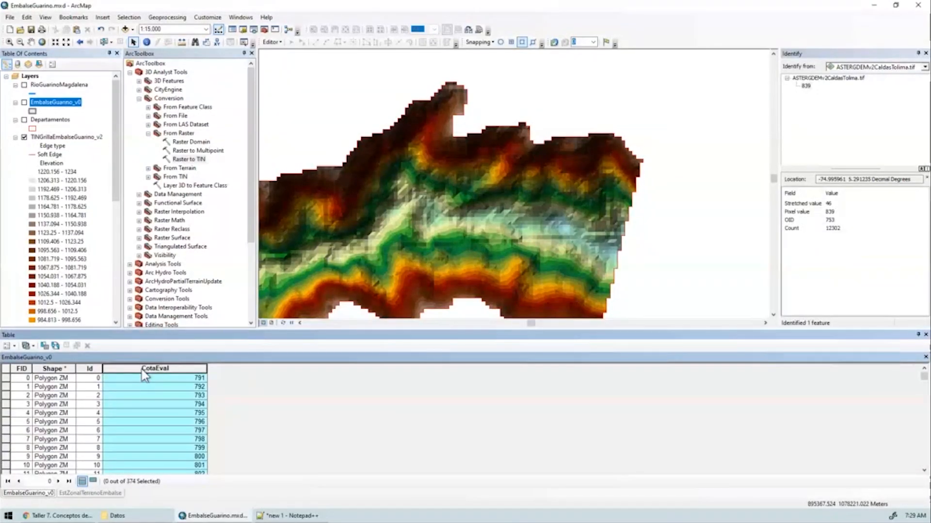
pyautogui.scroll(1, 610, 169)
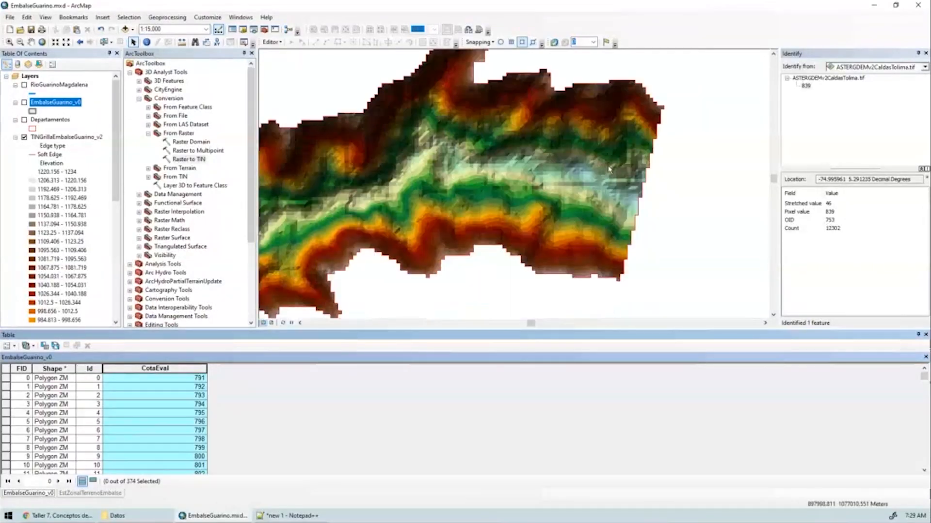
# Open the Polygon Volume tool from the 3D Analyst Triangulated Surface toolset and place its dialog clear of the attribute table
pyautogui.click(167, 73)
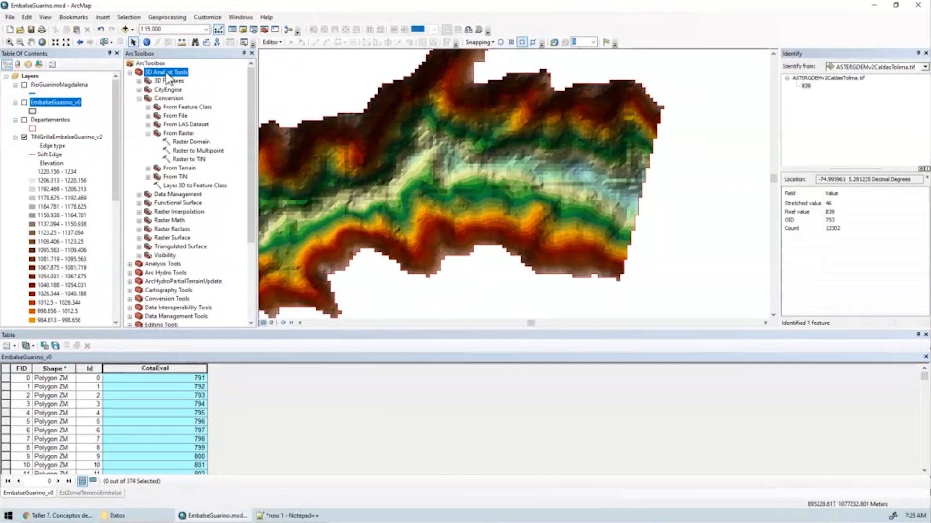
pyautogui.click(139, 98)
pyautogui.doubleClick(203, 161)
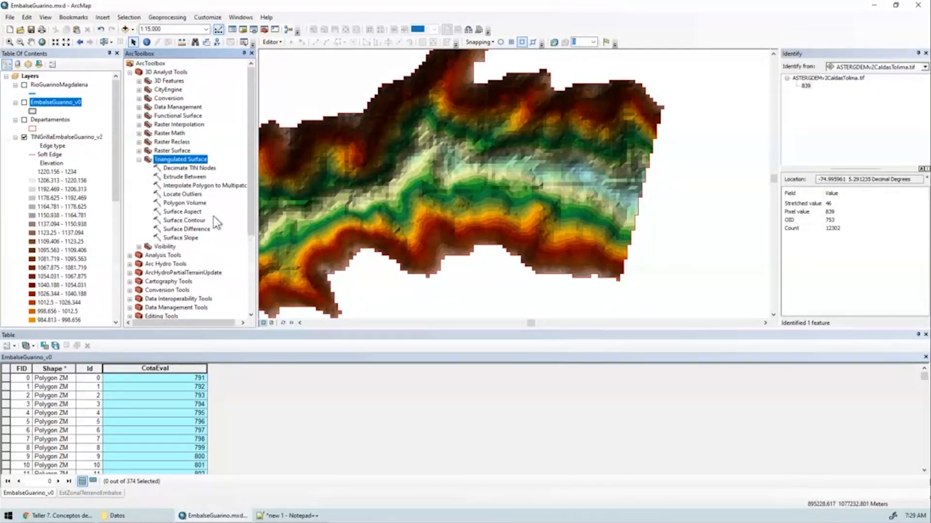
pyautogui.click(189, 203)
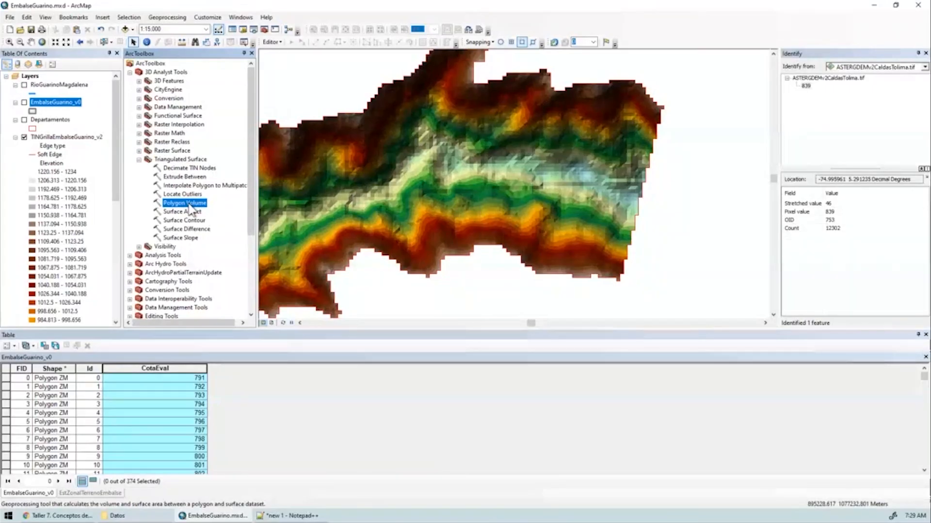
pyautogui.click(195, 378)
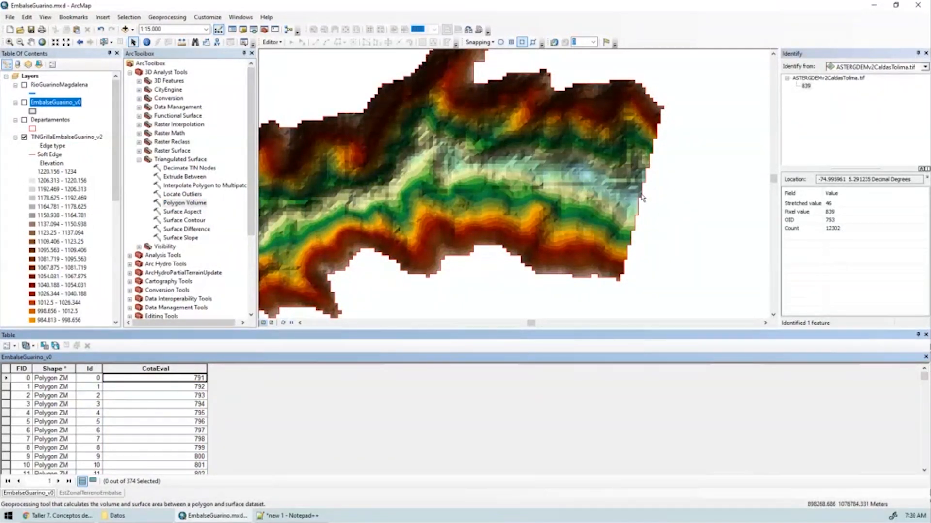
pyautogui.doubleClick(186, 203)
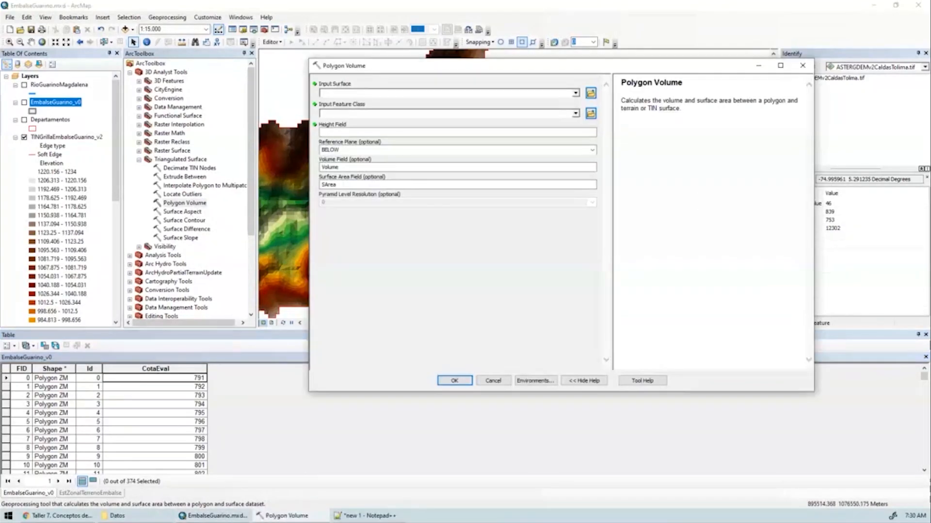
pyautogui.moveTo(509, 59); pyautogui.dragTo(505, 150)
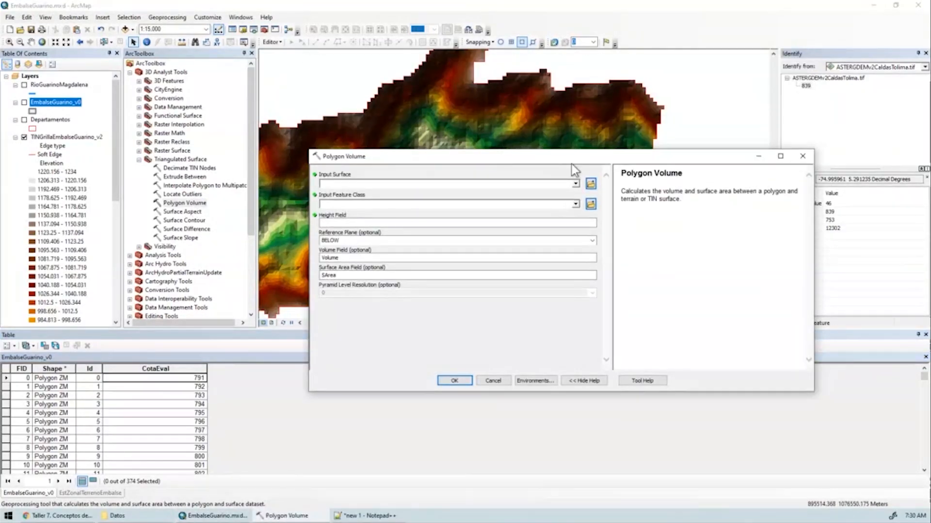
pyautogui.moveTo(560, 159); pyautogui.dragTo(507, 138)
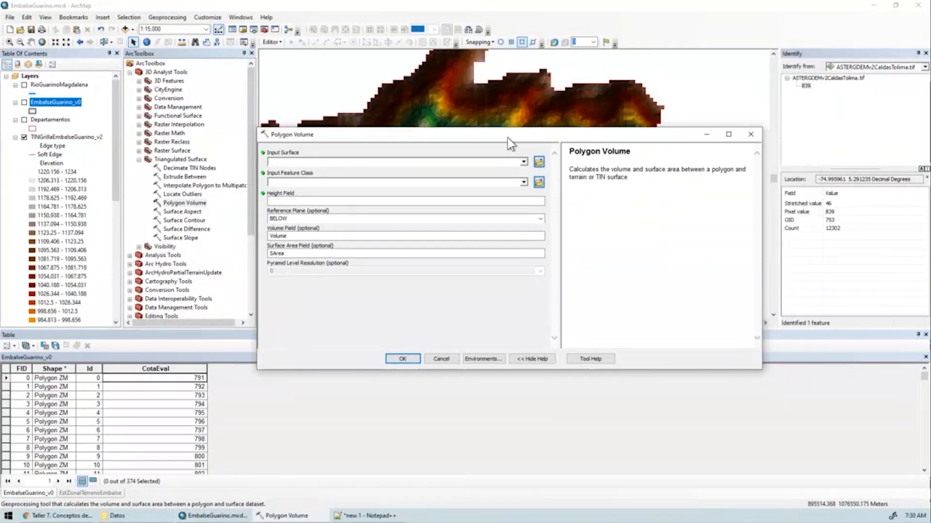
# Set TINGrillaEmbalseGuarino_v2 as the input surface, EmbalseGuarino_v0 as the input feature class and CotaEval as the height field
pyautogui.click(524, 162)
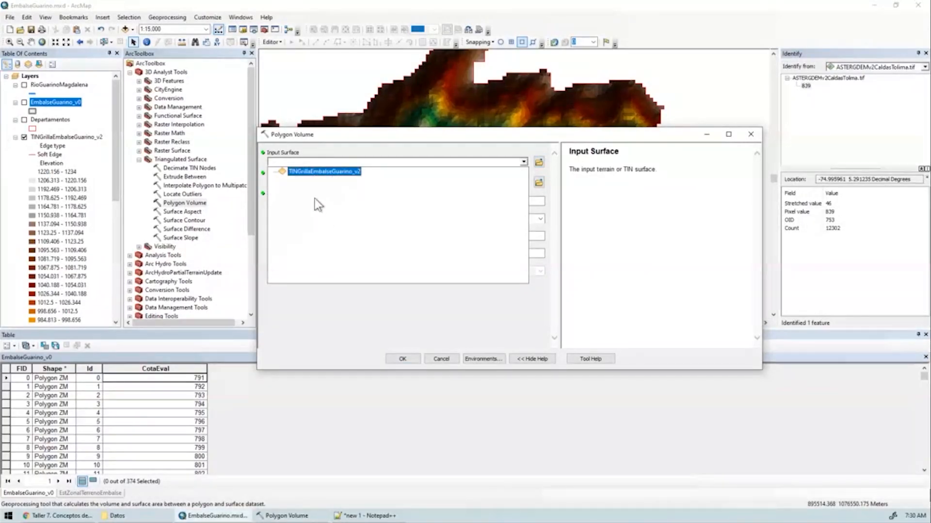
pyautogui.click(305, 173)
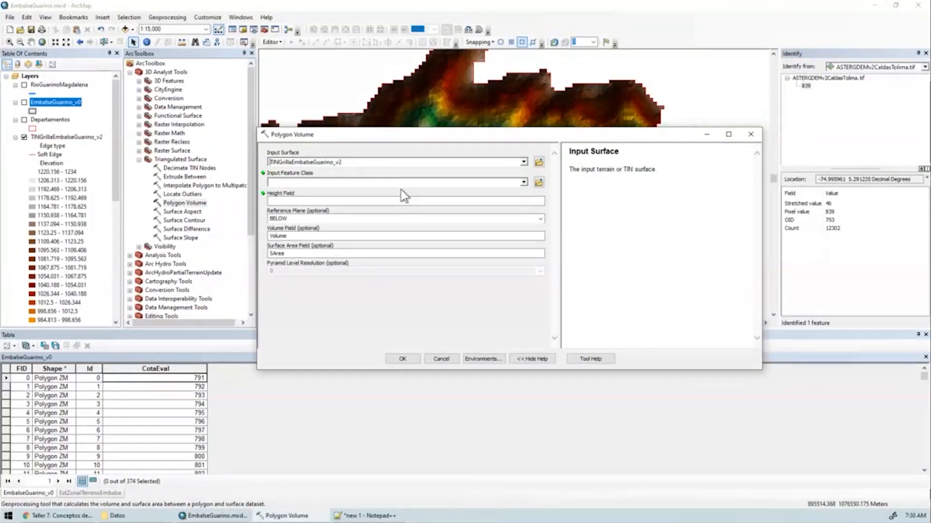
pyautogui.click(524, 184)
pyautogui.click(307, 190)
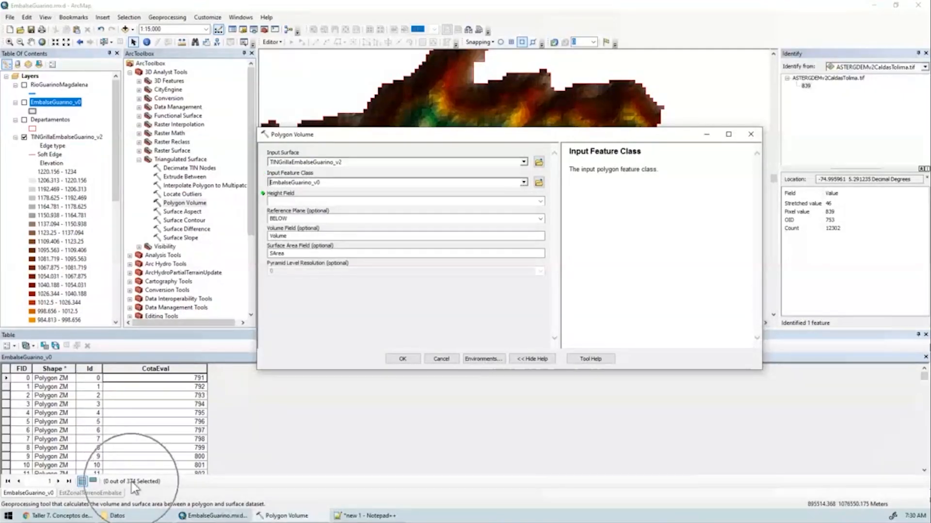
pyautogui.click(541, 203)
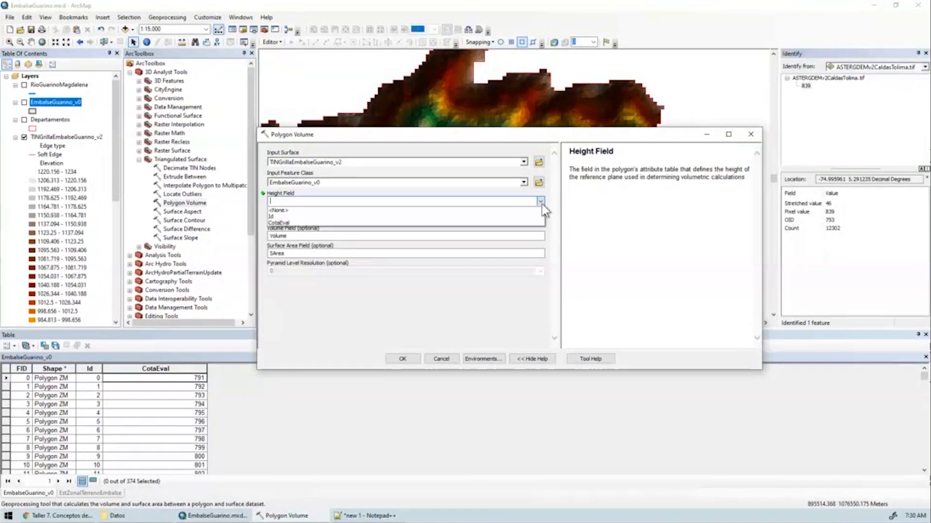
pyautogui.click(287, 223)
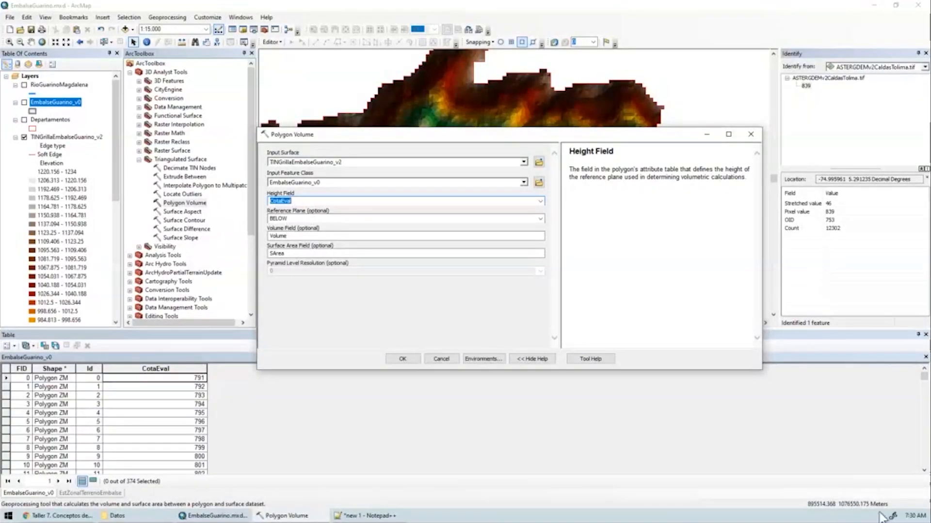
# Sketch a valley profile with a water level on a full-screen snip in Recorte y anotación, hatch the areas below and above it, and discard it
pyautogui.click(894, 517)
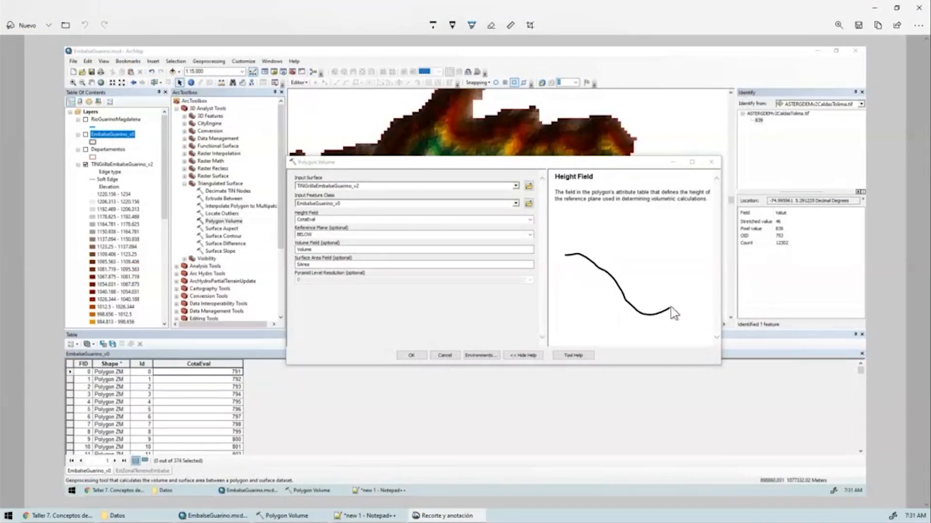
pyautogui.moveTo(686, 262); pyautogui.dragTo(717, 236)
pyautogui.moveTo(579, 284); pyautogui.dragTo(703, 281)
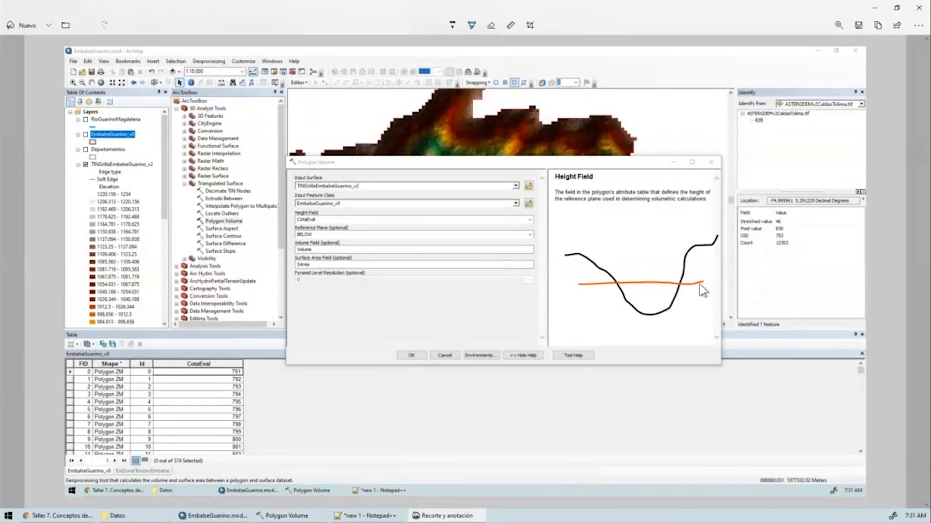
pyautogui.moveTo(631, 283); pyautogui.dragTo(624, 295)
pyautogui.moveTo(656, 285)
pyautogui.mouseDown()
pyautogui.moveTo(640, 308)
pyautogui.moveTo(649, 315)
pyautogui.mouseUp()
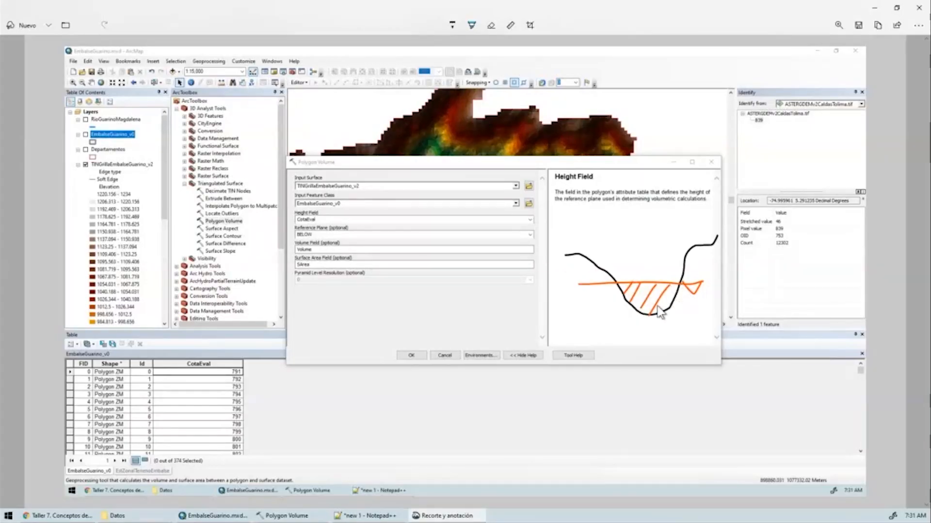
pyautogui.moveTo(578, 284)
pyautogui.mouseDown()
pyautogui.moveTo(572, 255)
pyautogui.moveTo(589, 282)
pyautogui.moveTo(574, 267)
pyautogui.mouseUp()
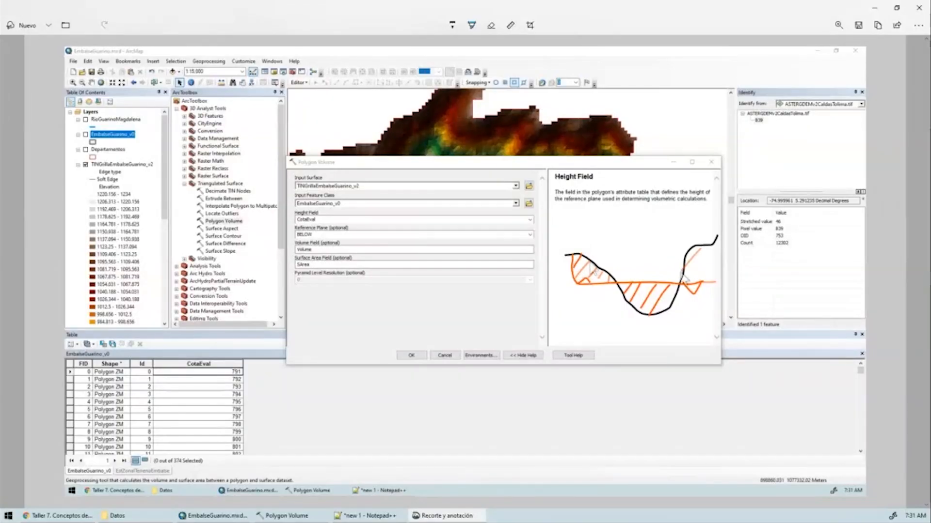
pyautogui.moveTo(711, 248); pyautogui.dragTo(693, 272)
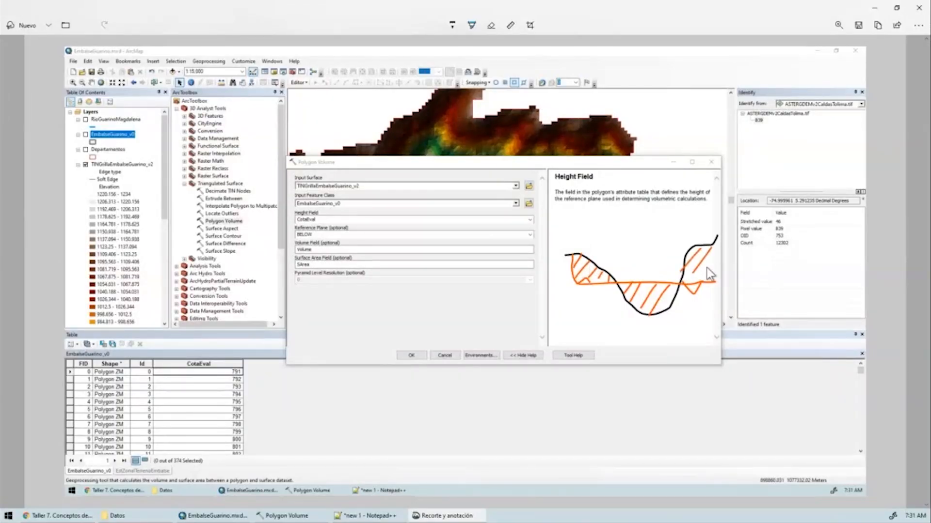
pyautogui.moveTo(620, 284)
pyautogui.mouseDown()
pyautogui.moveTo(679, 280)
pyautogui.moveTo(652, 315)
pyautogui.mouseUp()
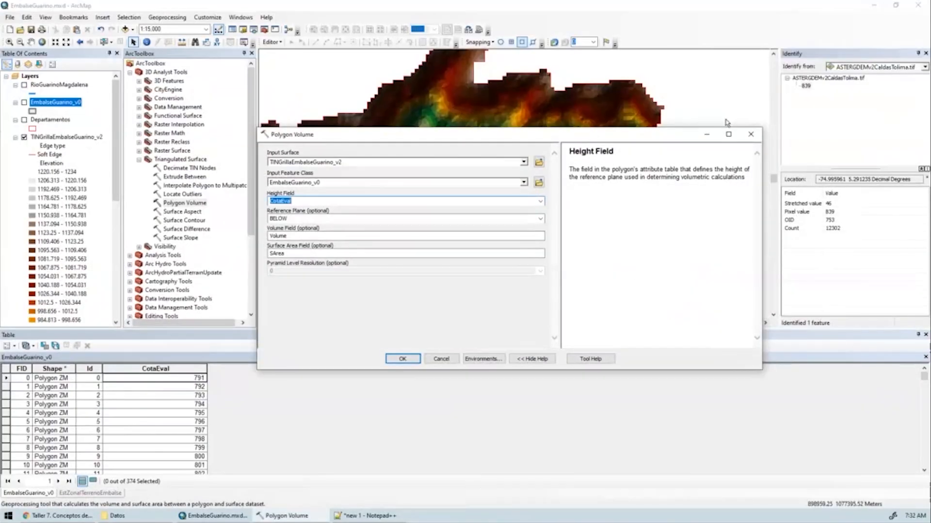
pyautogui.click(918, 8)
# Review the help for the Reference Plane, Volume Field and Surface Area Field parameters of Polygon Volume
pyautogui.click(541, 218)
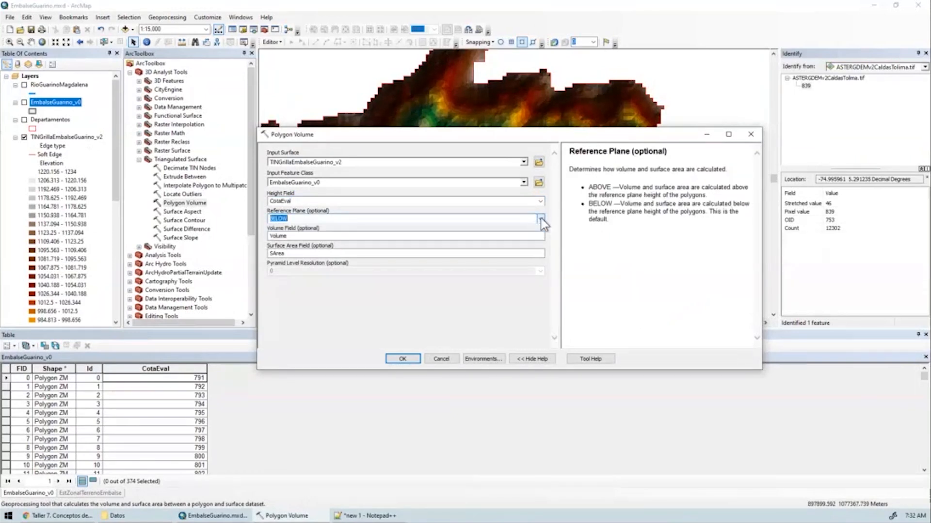
pyautogui.click(314, 237)
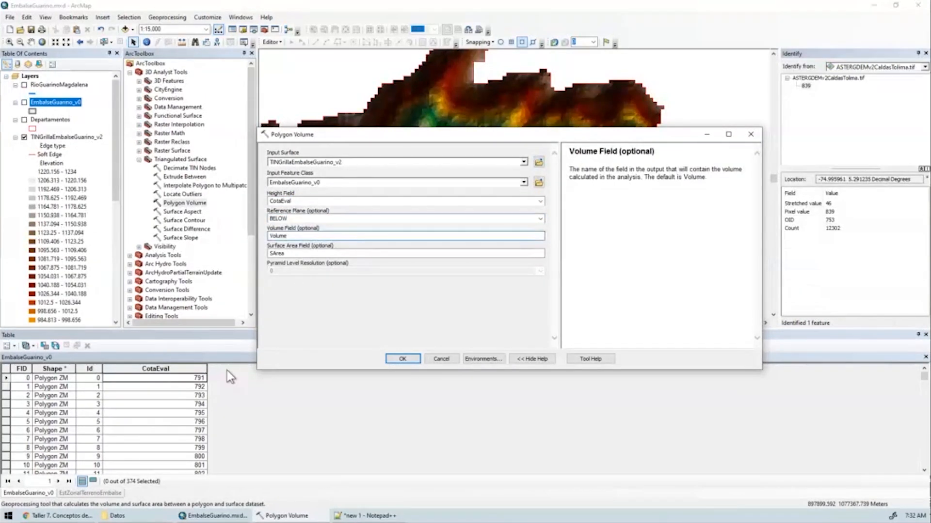
pyautogui.click(291, 254)
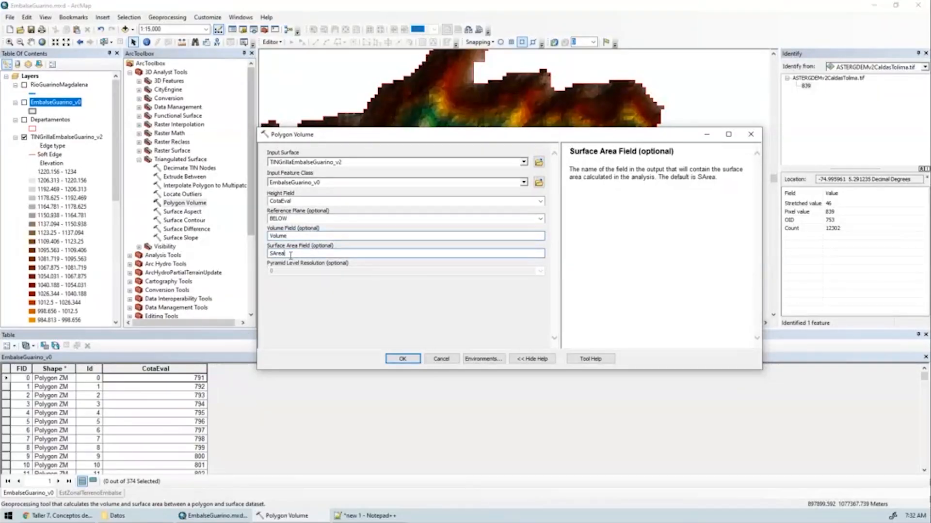
# Illustrate surface area on a new full-screen snip in Recorte y anotación by sketching a valley profile, its water line and the submerged terrain
pyautogui.click(893, 516)
pyautogui.click(868, 493)
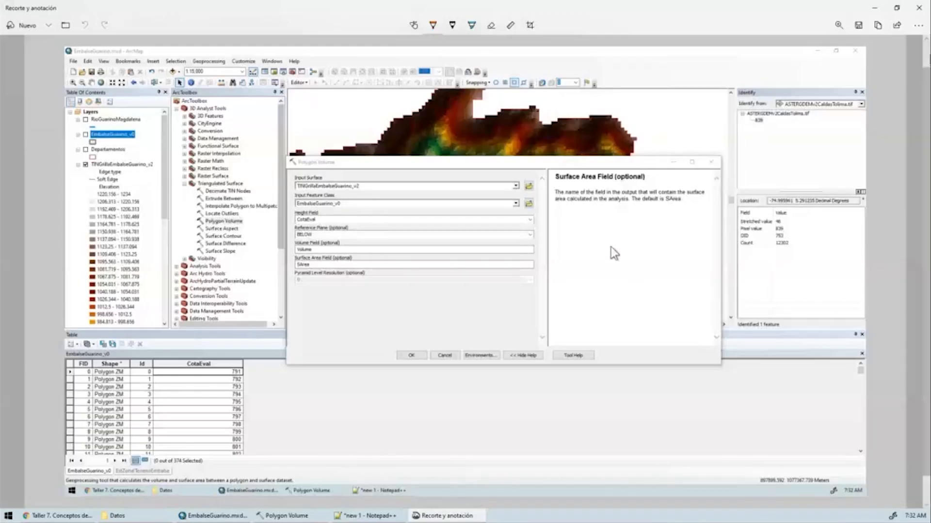
pyautogui.moveTo(561, 239); pyautogui.dragTo(704, 227)
pyautogui.moveTo(606, 257); pyautogui.dragTo(681, 248)
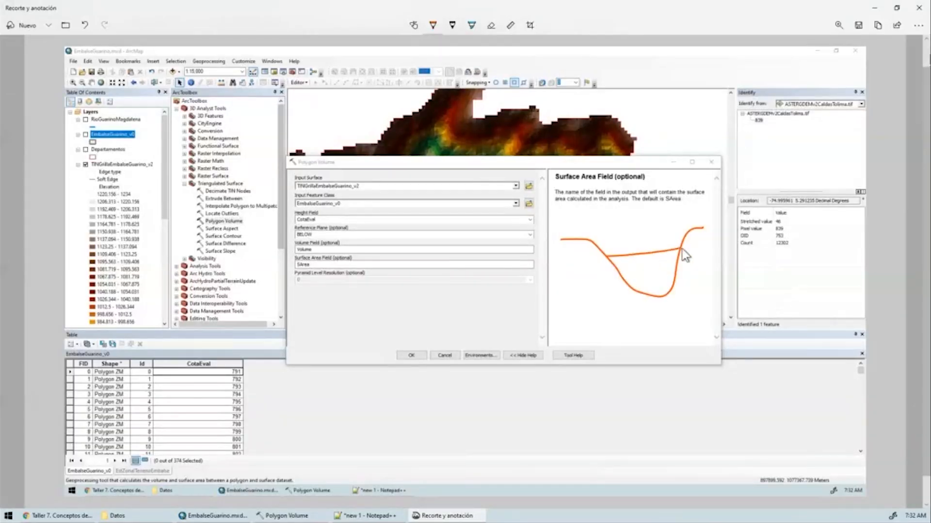
pyautogui.moveTo(607, 257)
pyautogui.mouseDown()
pyautogui.moveTo(653, 294)
pyautogui.moveTo(680, 249)
pyautogui.mouseUp()
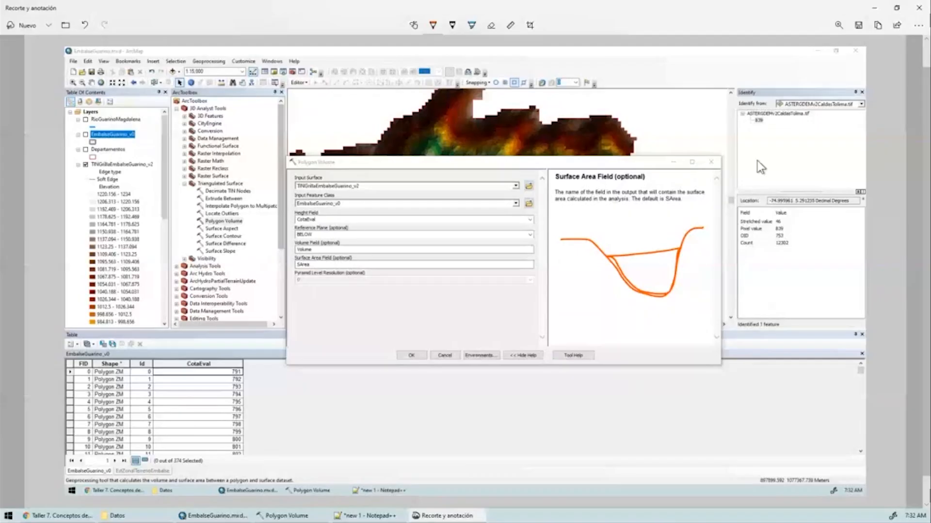
pyautogui.moveTo(620, 271); pyautogui.dragTo(677, 269)
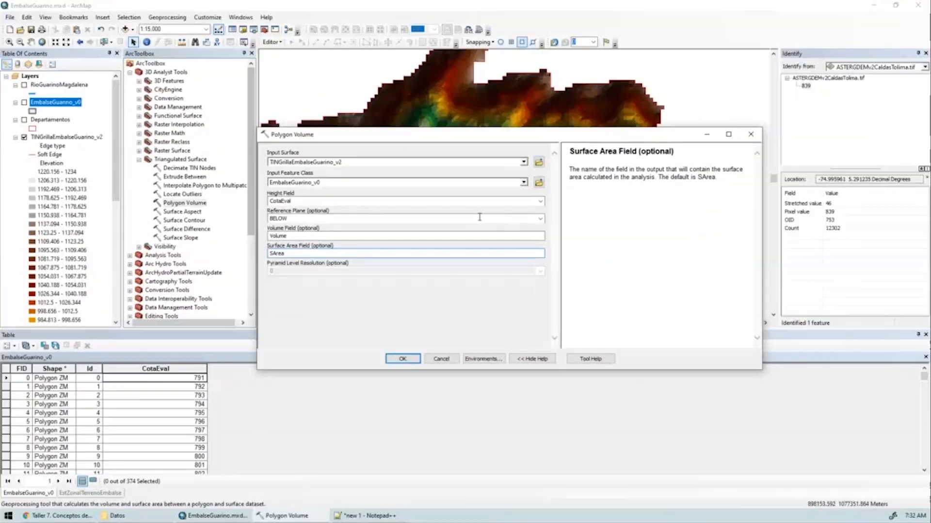
# Run Polygon Volume with the BELOW reference plane and the output fields Volume and SArea, keeping the progress window clear of the table
pyautogui.click(308, 236)
pyautogui.click(297, 253)
pyautogui.click(396, 359)
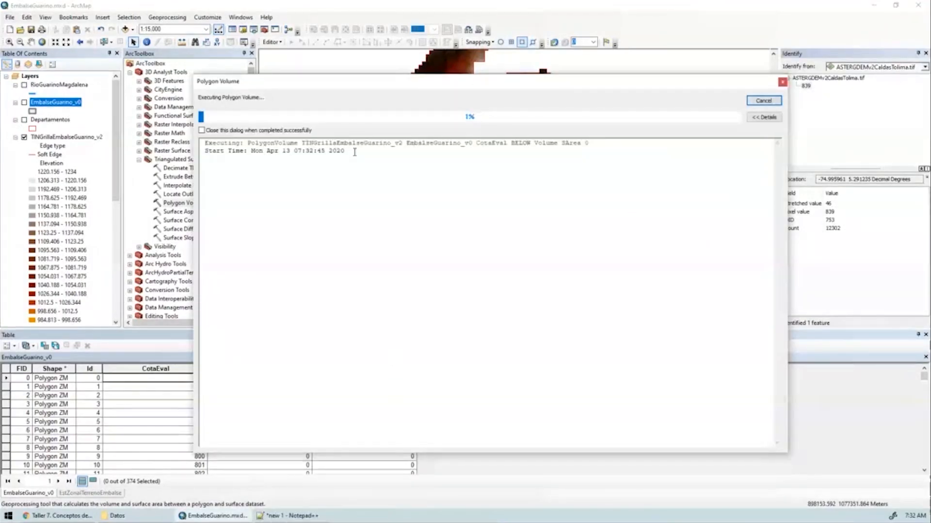
pyautogui.moveTo(285, 85); pyautogui.dragTo(465, 65)
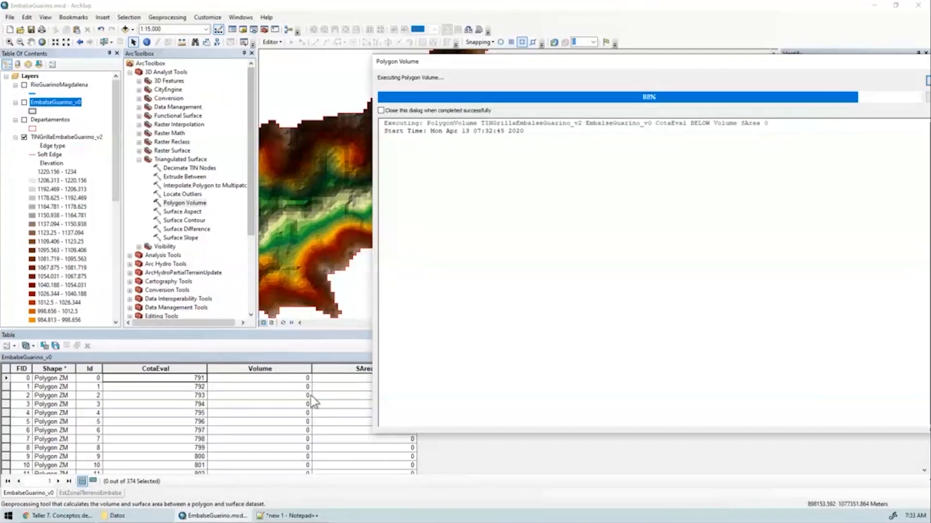
# Draw a square-based pyramid on a new full-screen snip in Recorte y anotación, label it 10K and add horizontal slices near its apex
pyautogui.click(892, 516)
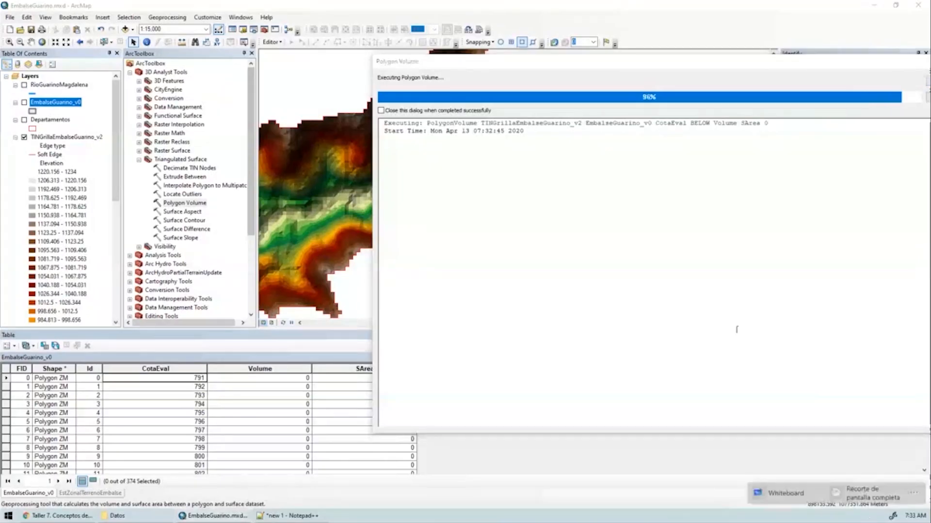
pyautogui.click(863, 498)
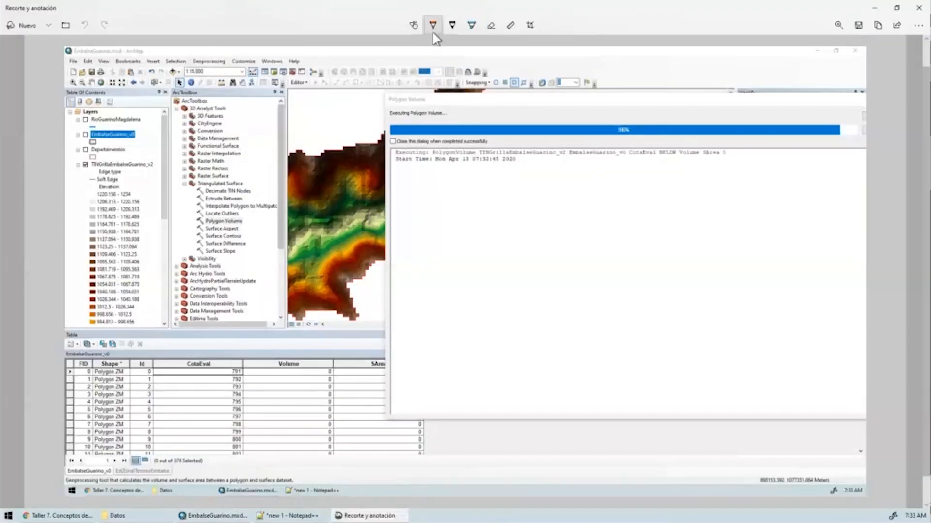
pyautogui.click(432, 25)
pyautogui.moveTo(472, 303)
pyautogui.mouseDown()
pyautogui.moveTo(584, 194)
pyautogui.moveTo(621, 253)
pyautogui.mouseUp()
pyautogui.moveTo(621, 254); pyautogui.dragTo(669, 314)
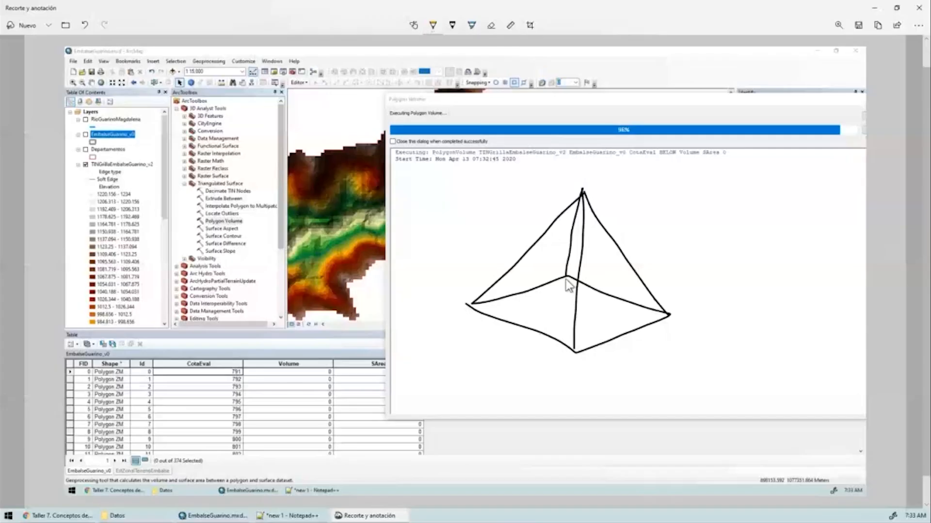
pyautogui.moveTo(638, 345)
pyautogui.mouseDown()
pyautogui.moveTo(639, 364)
pyautogui.moveTo(668, 368)
pyautogui.moveTo(685, 358)
pyautogui.moveTo(646, 364)
pyautogui.mouseUp()
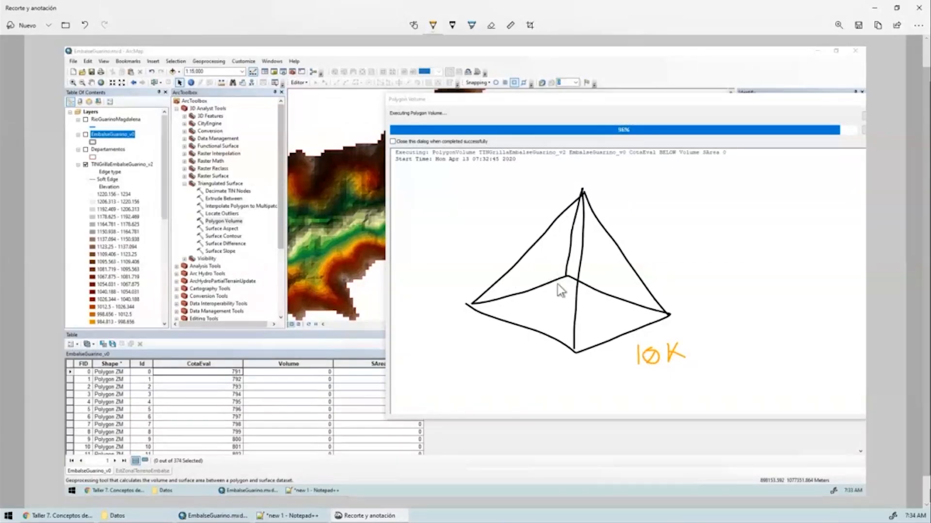
pyautogui.moveTo(565, 211)
pyautogui.mouseDown()
pyautogui.moveTo(588, 216)
pyautogui.moveTo(591, 208)
pyautogui.moveTo(568, 209)
pyautogui.moveTo(597, 224)
pyautogui.moveTo(527, 258)
pyautogui.mouseUp()
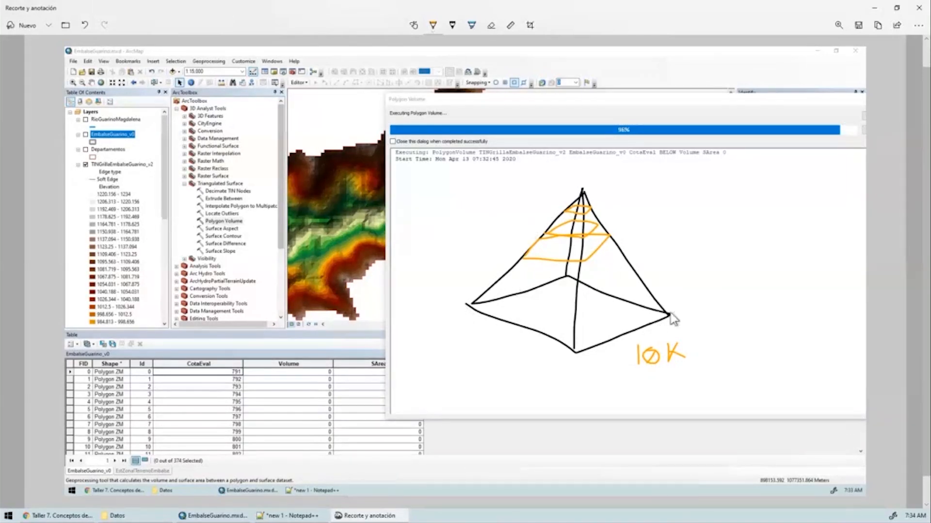
# Mark the pyramid's base corners and apex, and plot its corner and centre points in plan beside it
pyautogui.moveTo(671, 313); pyautogui.dragTo(669, 315)
pyautogui.moveTo(577, 349); pyautogui.dragTo(583, 357)
pyautogui.moveTo(466, 305); pyautogui.dragTo(472, 308)
pyautogui.click(564, 276)
pyautogui.click(582, 187)
pyautogui.click(728, 213)
pyautogui.click(798, 213)
pyautogui.click(728, 292)
pyautogui.click(762, 249)
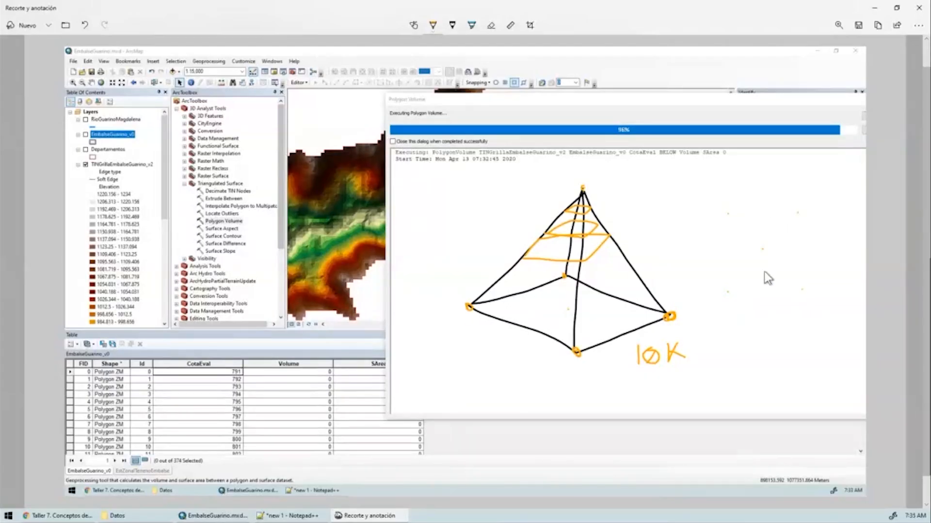
# Label the plan points beside the pyramid with xy, the centre point's z as 10K and a corner's z = 0
pyautogui.moveTo(758, 197)
pyautogui.mouseDown()
pyautogui.moveTo(760, 218)
pyautogui.moveTo(729, 193)
pyautogui.moveTo(728, 203)
pyautogui.moveTo(741, 203)
pyautogui.mouseUp()
pyautogui.moveTo(751, 193); pyautogui.dragTo(759, 210)
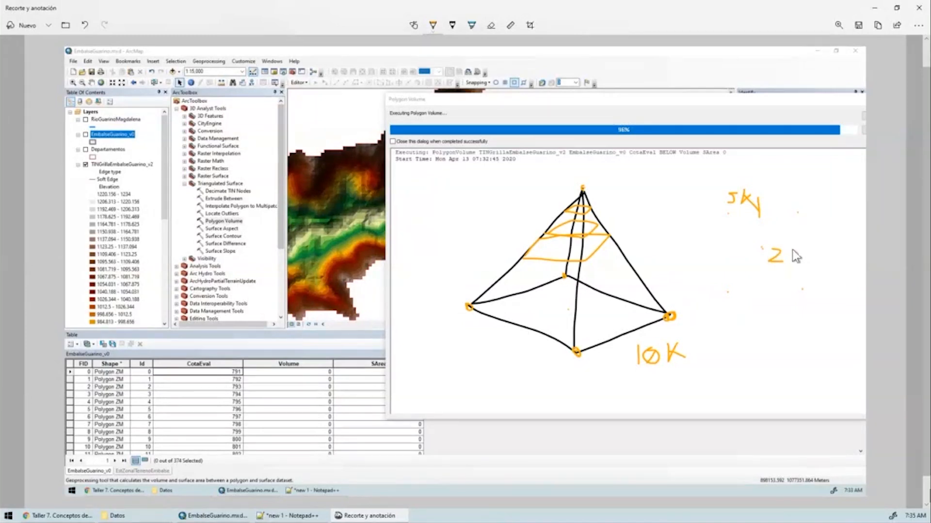
pyautogui.moveTo(792, 249); pyautogui.dragTo(788, 263)
pyautogui.moveTo(805, 252); pyautogui.dragTo(803, 252)
pyautogui.moveTo(822, 247); pyautogui.dragTo(821, 266)
pyautogui.moveTo(835, 249); pyautogui.dragTo(835, 265)
pyautogui.moveTo(808, 203); pyautogui.dragTo(834, 206)
pyautogui.moveTo(826, 213); pyautogui.dragTo(836, 213)
pyautogui.moveTo(846, 206); pyautogui.dragTo(847, 208)
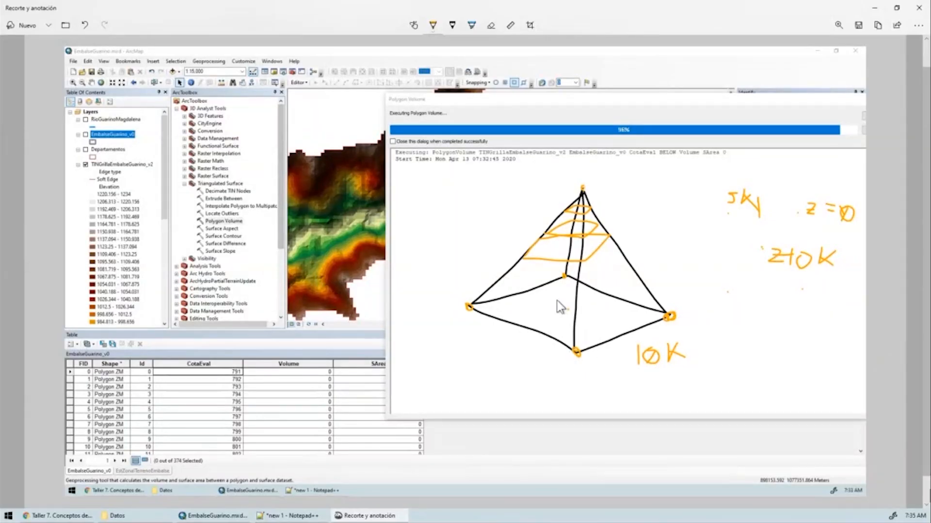
# Change the pen colour to dark orange and draw vertical arrows over the pyramid between its slices and base
pyautogui.click(433, 25)
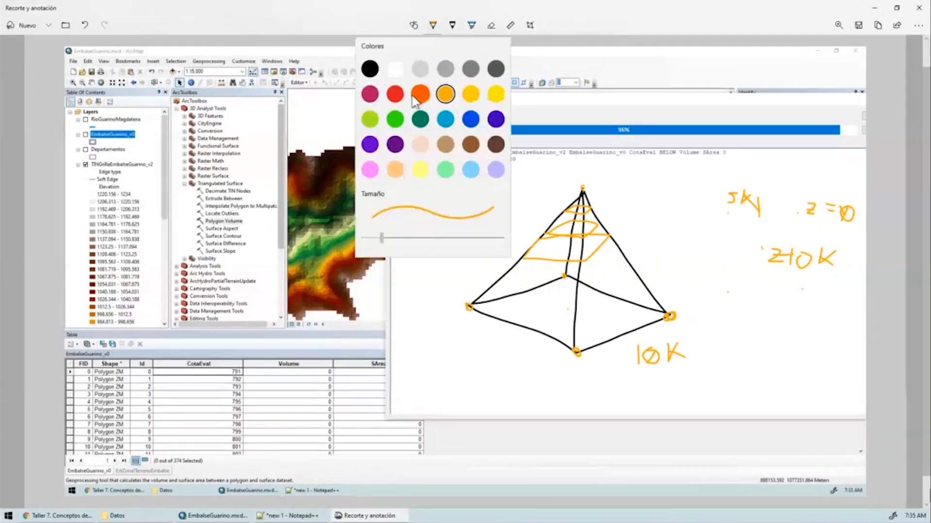
pyautogui.click(419, 97)
pyautogui.moveTo(567, 248)
pyautogui.mouseDown()
pyautogui.moveTo(561, 290)
pyautogui.moveTo(577, 276)
pyautogui.mouseUp()
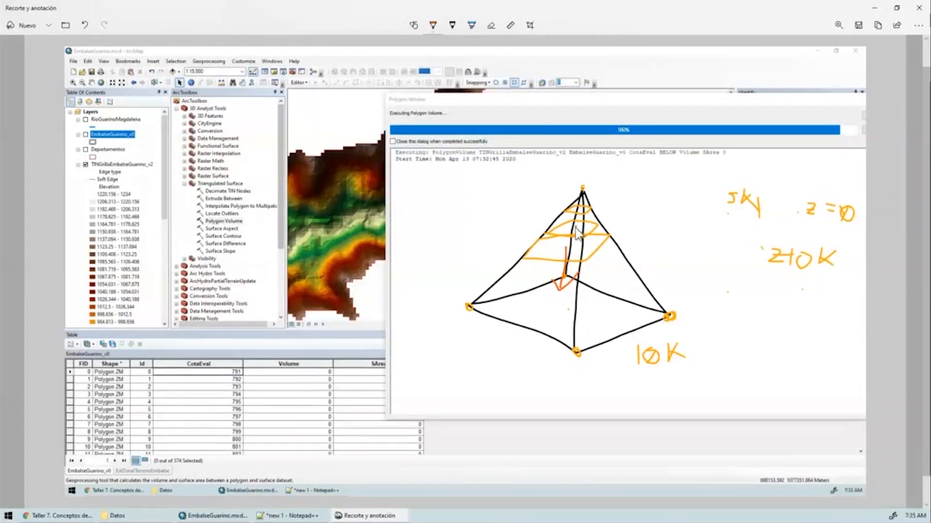
pyautogui.moveTo(575, 228)
pyautogui.mouseDown()
pyautogui.moveTo(573, 191)
pyautogui.moveTo(579, 198)
pyautogui.mouseUp()
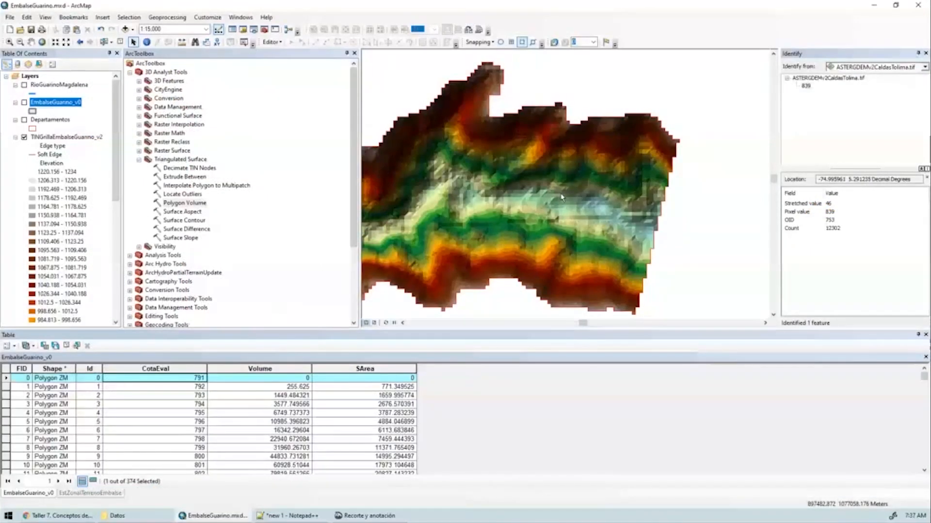
# Examine the Volume and SArea results for each CotaEval level, sorting the table by Volume in descending and ascending order
pyautogui.click(194, 381)
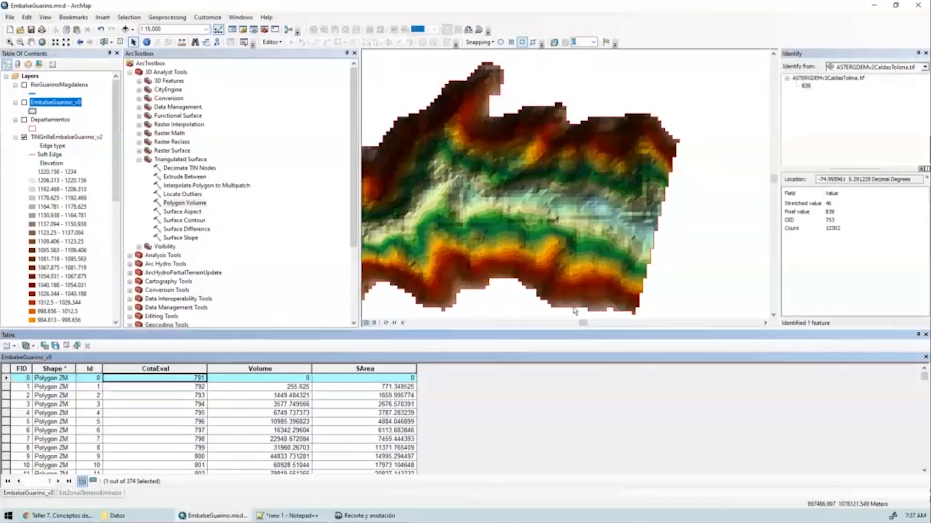
pyautogui.click(294, 381)
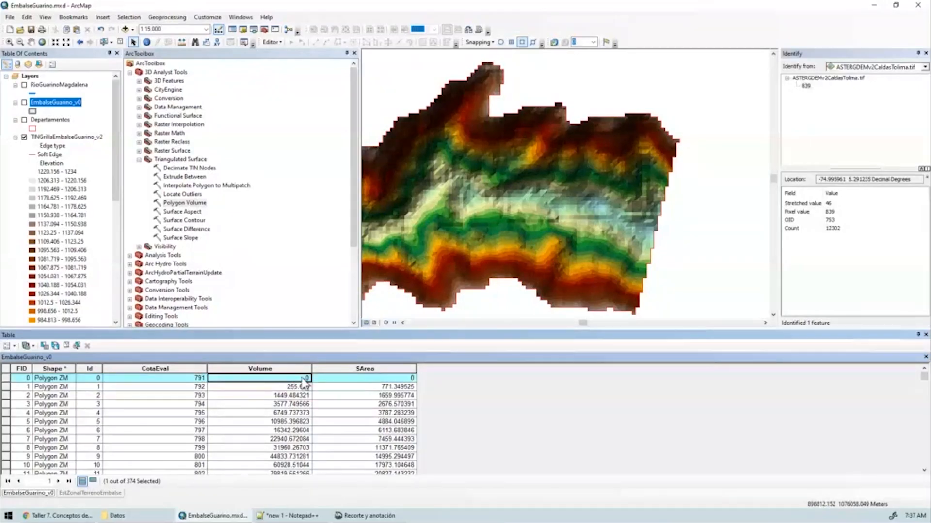
pyautogui.press('Tab')
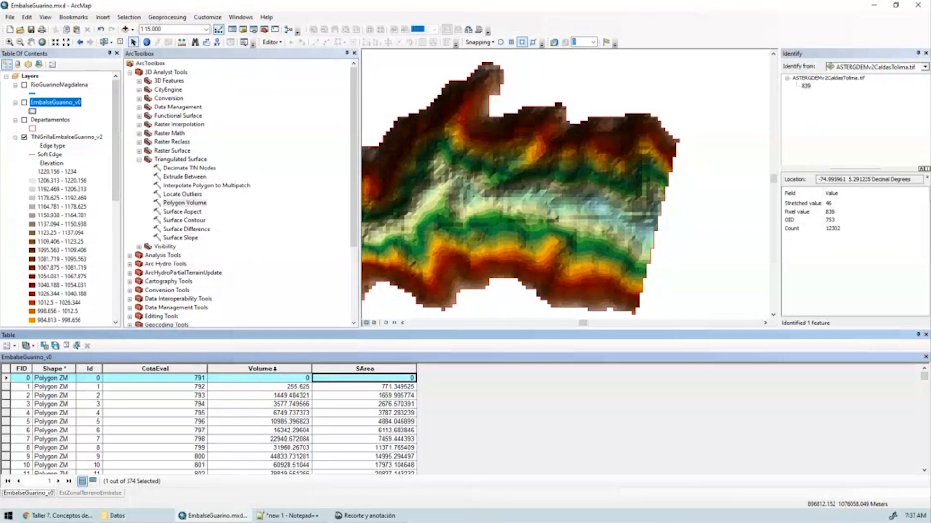
pyautogui.doubleClick(275, 369)
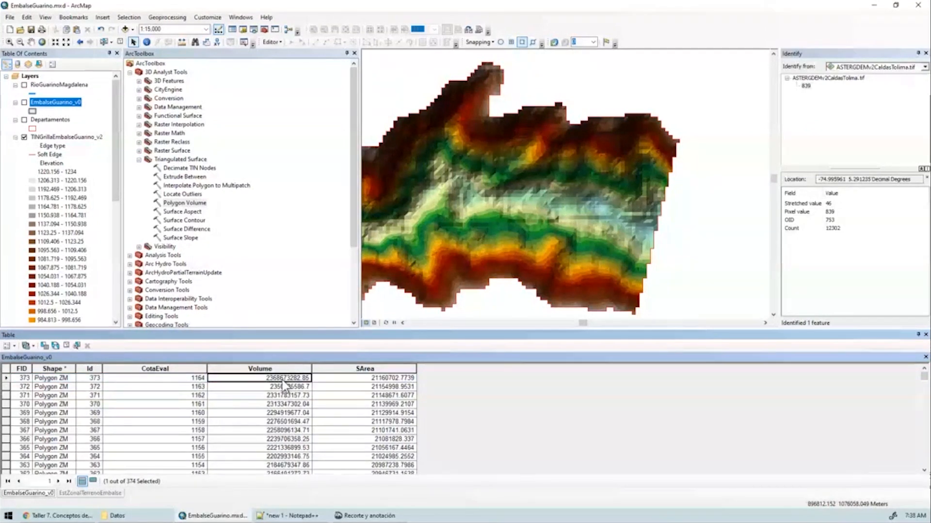
pyautogui.click(274, 370)
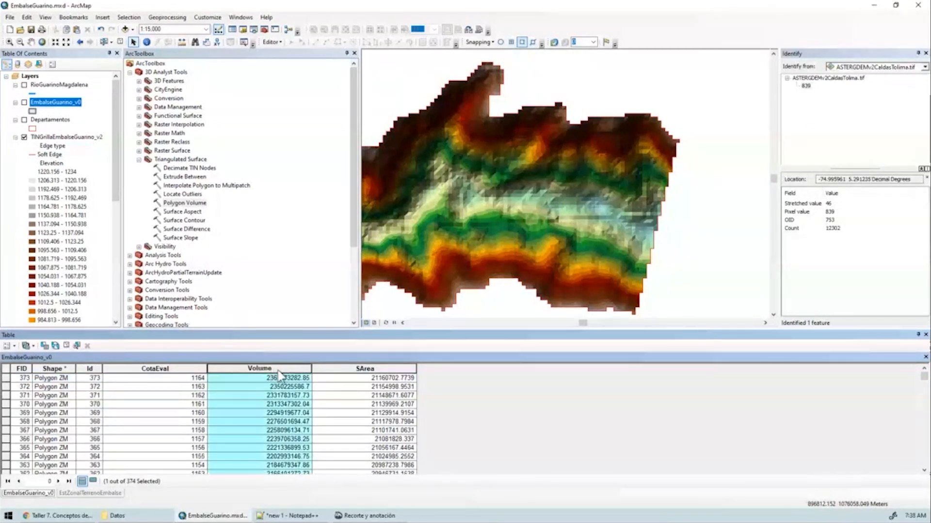
pyautogui.click(380, 370)
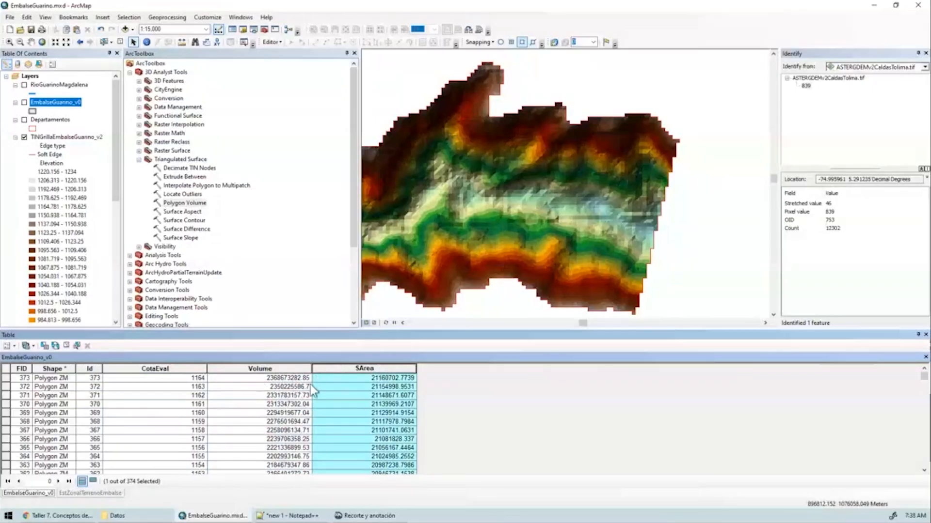
pyautogui.doubleClick(271, 369)
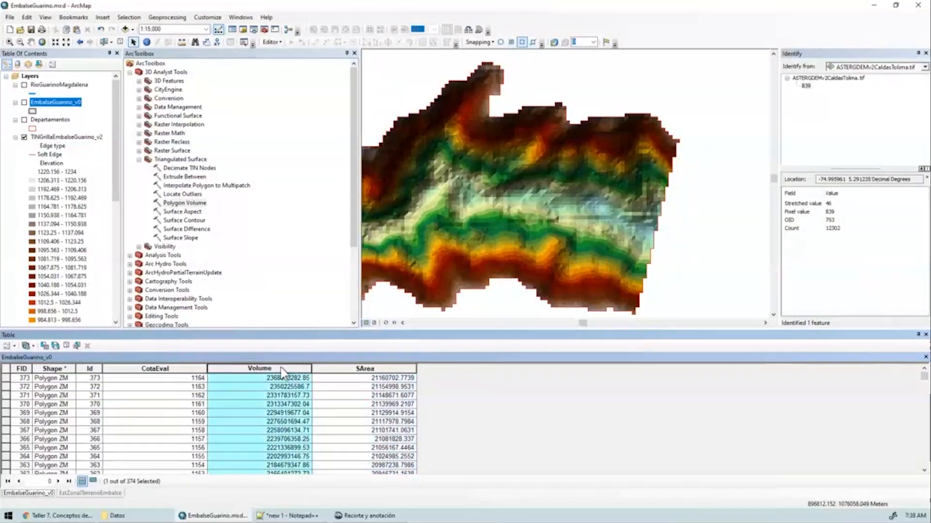
# Add a Double field named VolHm3 to the EmbalseGuarino_v0 attribute table
pyautogui.click(66, 346)
pyautogui.click(15, 348)
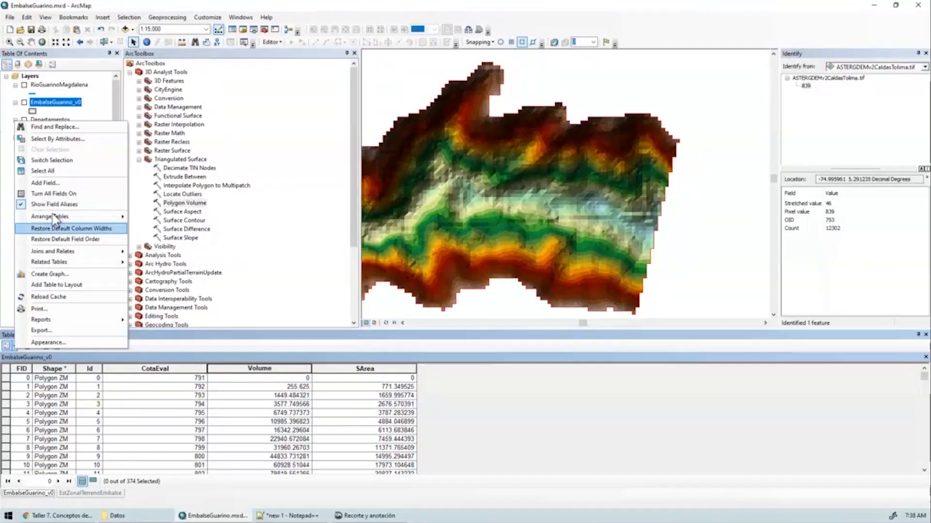
pyautogui.click(55, 183)
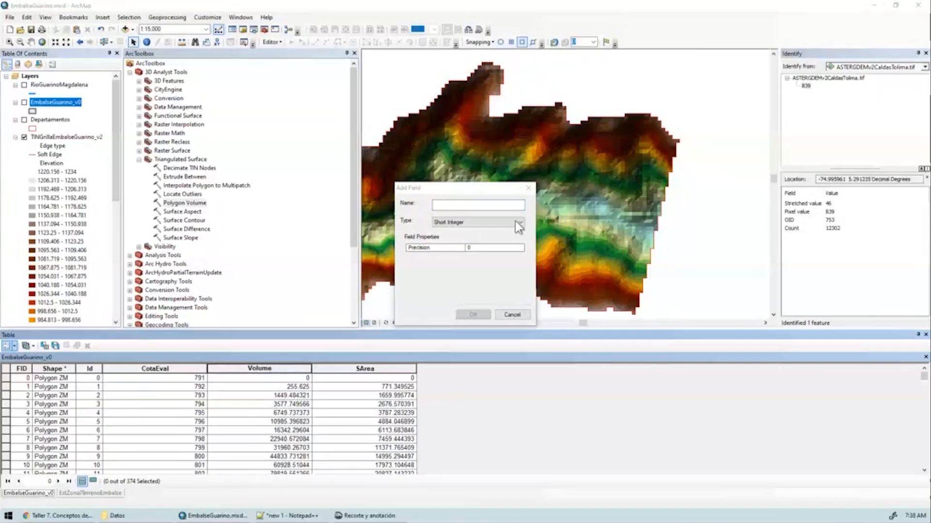
pyautogui.click(467, 205)
pyautogui.write('VolHm3')
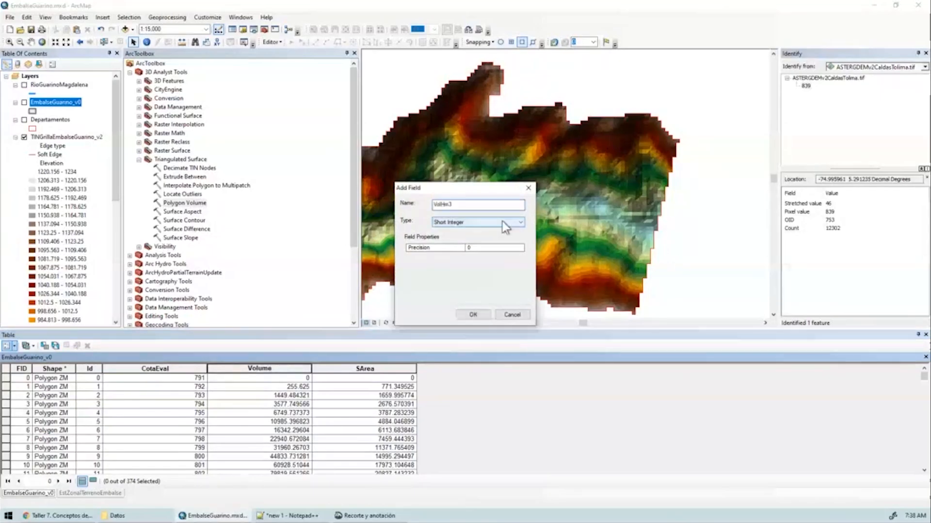
pyautogui.click(502, 221)
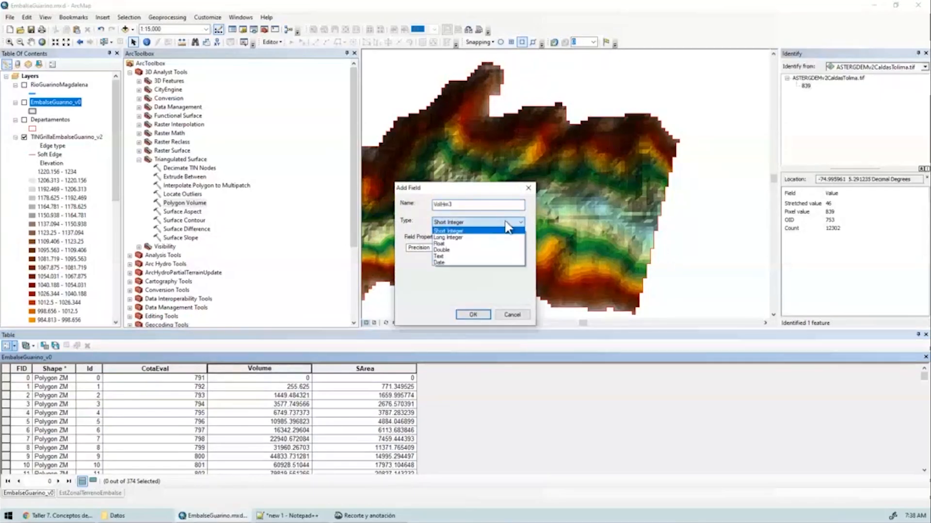
pyautogui.click(465, 238)
pyautogui.click(487, 314)
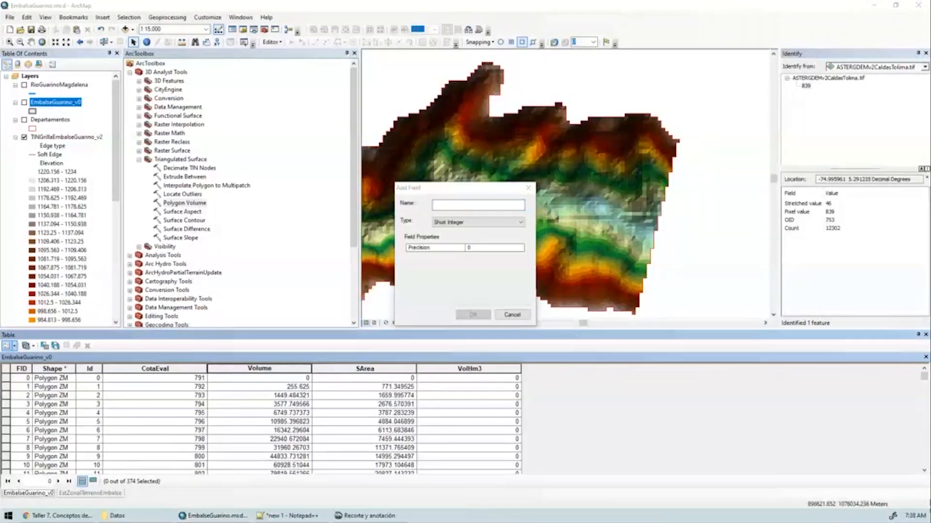
# Add a Double field named SAreakm2 to the EmbalseGuarino_v0 attribute table
pyautogui.click(457, 205)
pyautogui.write('SAreakm2')
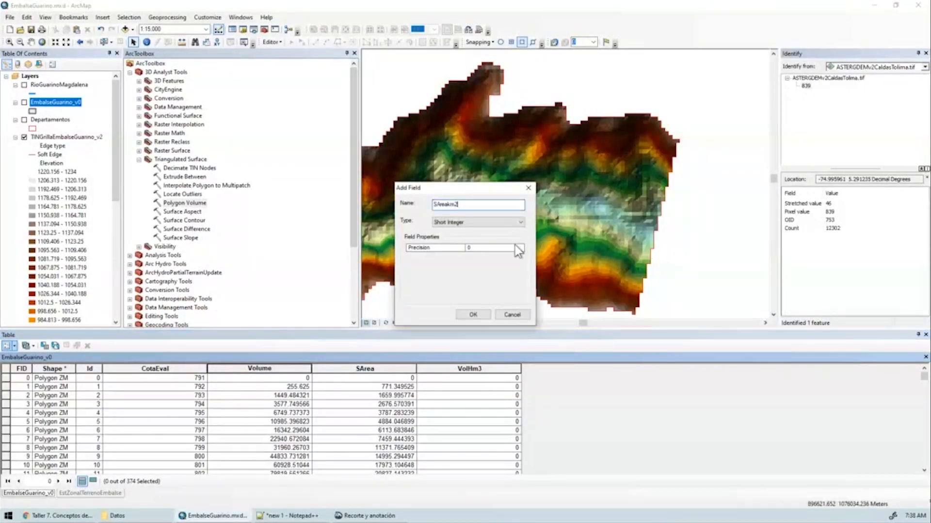
pyautogui.click(474, 223)
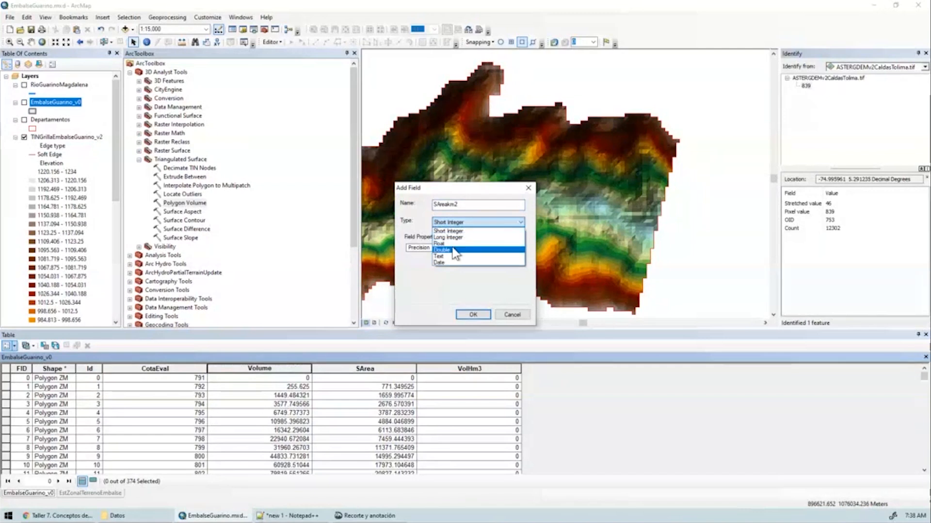
pyautogui.click(453, 250)
pyautogui.click(473, 314)
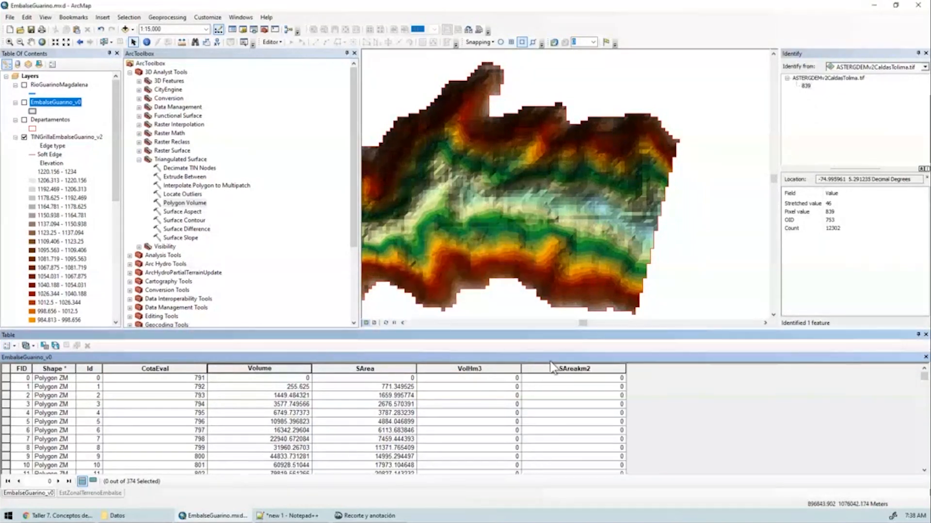
# Calculate the VolHm3 field with the expression [Volume]/1000000
pyautogui.rightClick(467, 369)
pyautogui.click(502, 426)
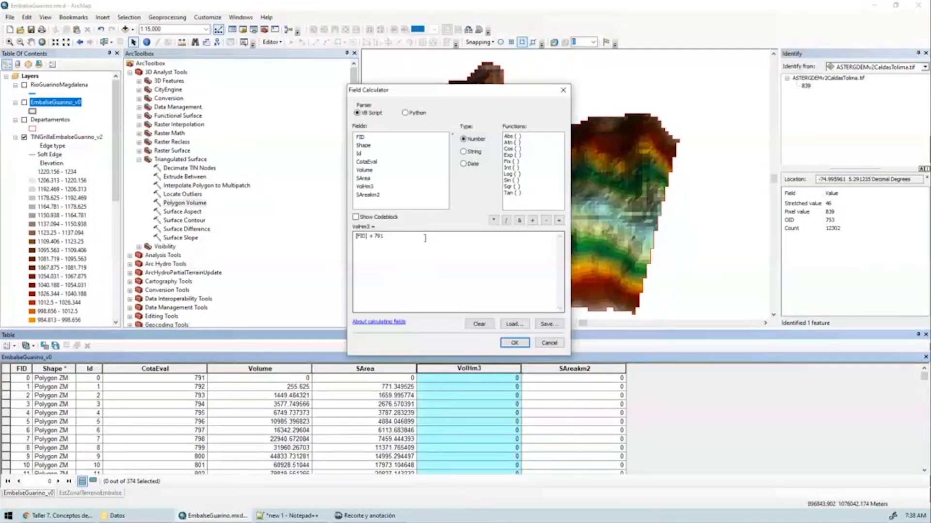
pyautogui.moveTo(425, 238); pyautogui.dragTo(351, 236)
pyautogui.press('Delete')
pyautogui.doubleClick(365, 170)
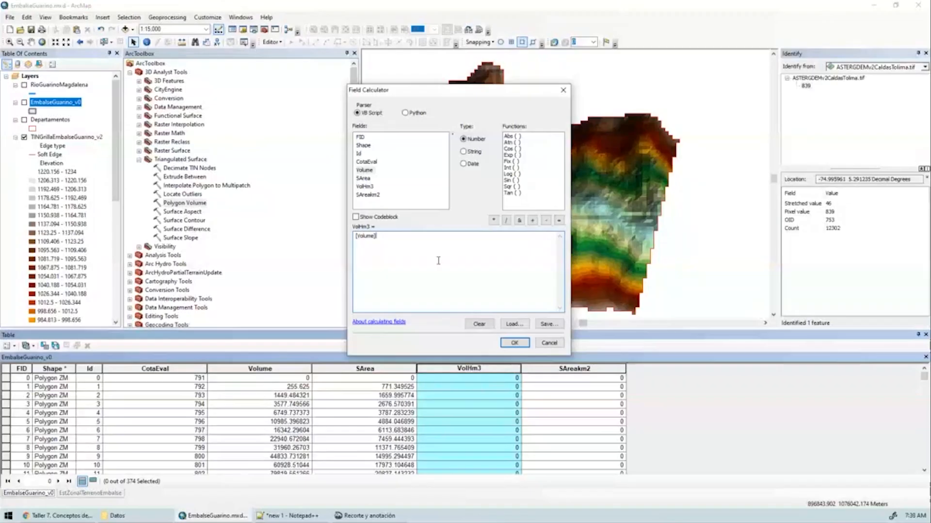
pyautogui.write('/1000000')
pyautogui.press('Return')
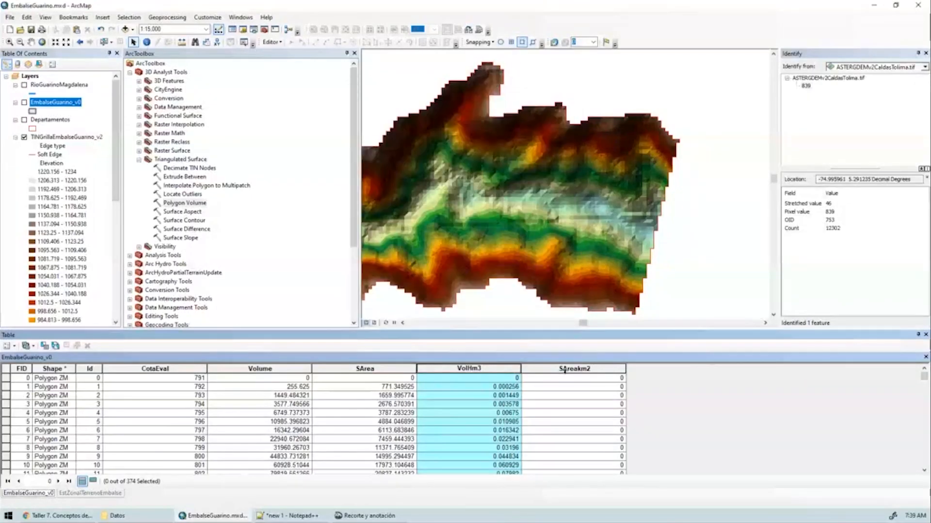
# Calculate the SAreakm2 field with the expression [SArea]/1000000
pyautogui.click(576, 369)
pyautogui.rightClick(601, 368)
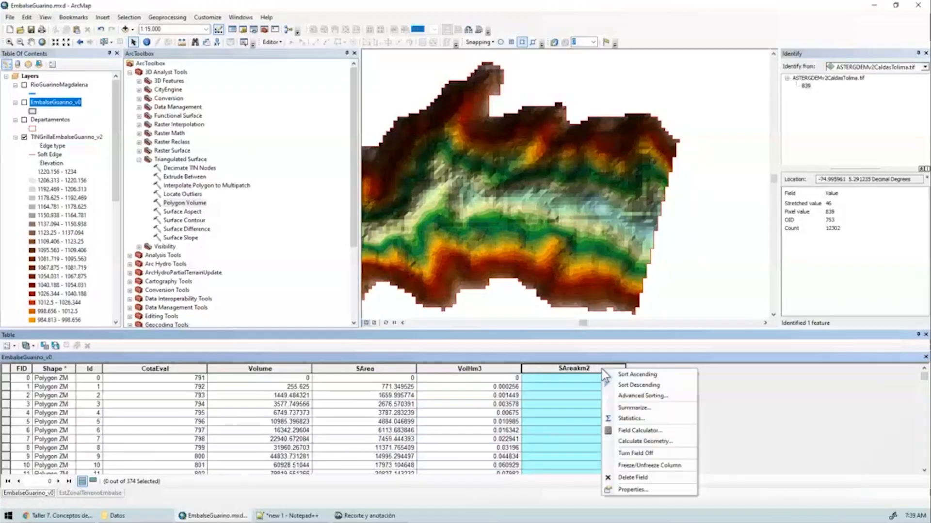
pyautogui.click(647, 431)
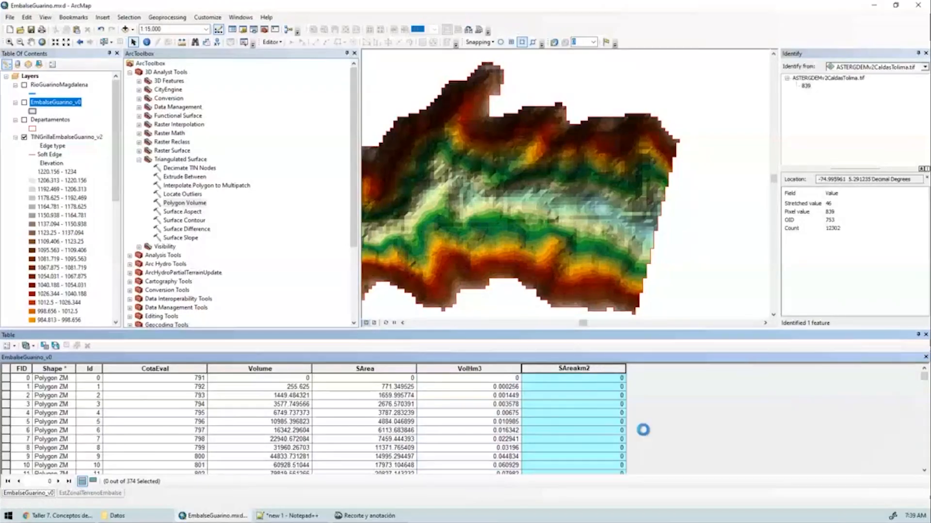
pyautogui.press('BackSpace')
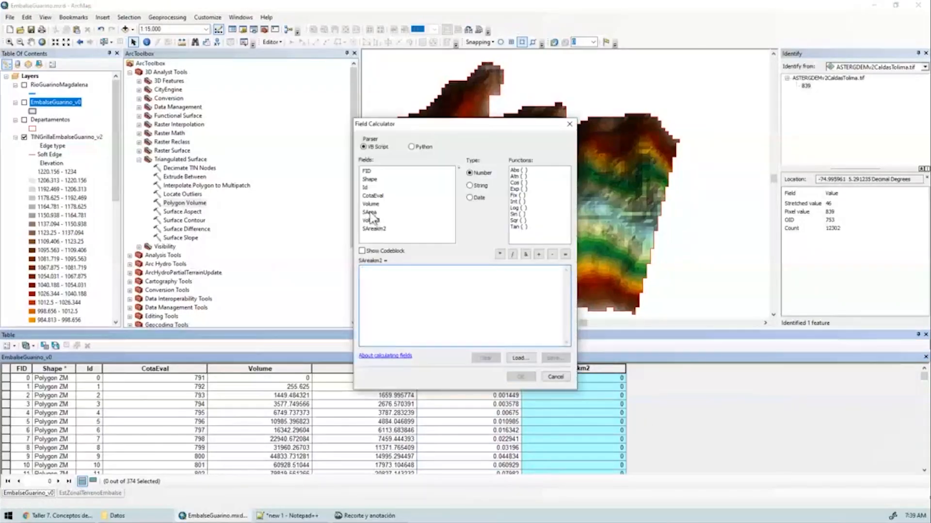
pyautogui.doubleClick(370, 213)
pyautogui.write('/')
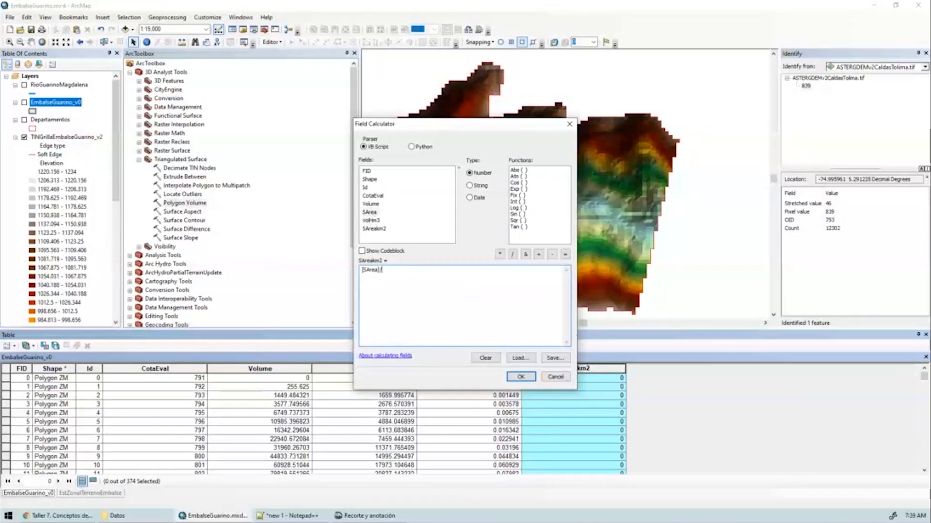
pyautogui.write('1000000')
pyautogui.click(520, 377)
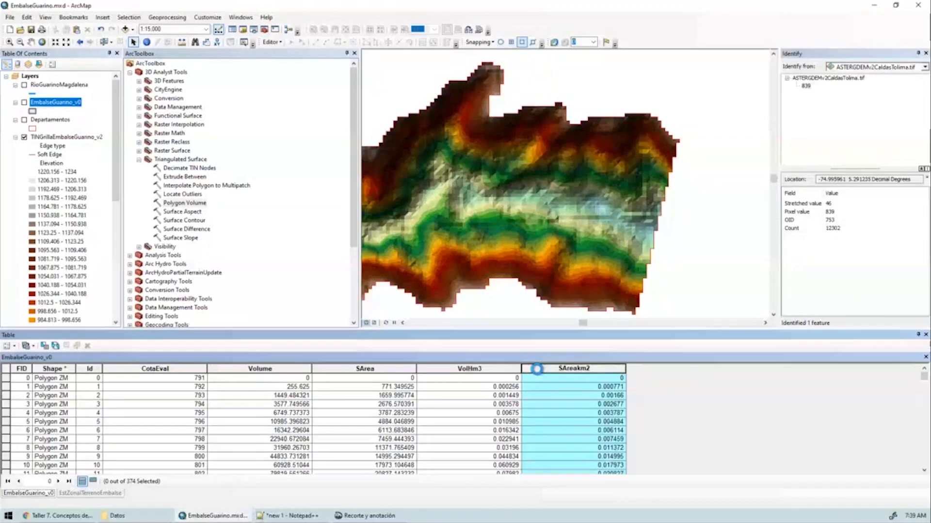
# Sort by SAreakm2 in descending order and compare the largest surface area with AREA in the EstZonalTerrenoEmbalse table
pyautogui.doubleClick(536, 369)
pyautogui.click(611, 380)
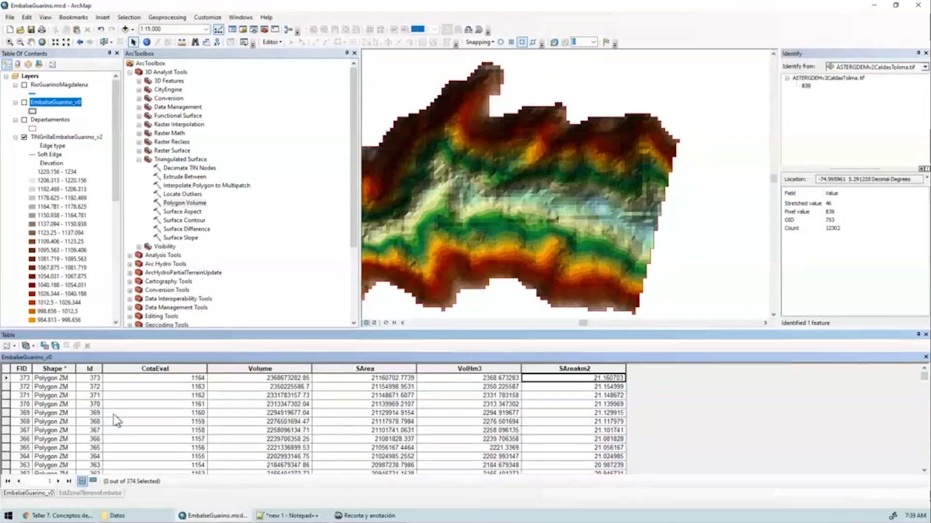
pyautogui.click(90, 494)
pyautogui.click(97, 380)
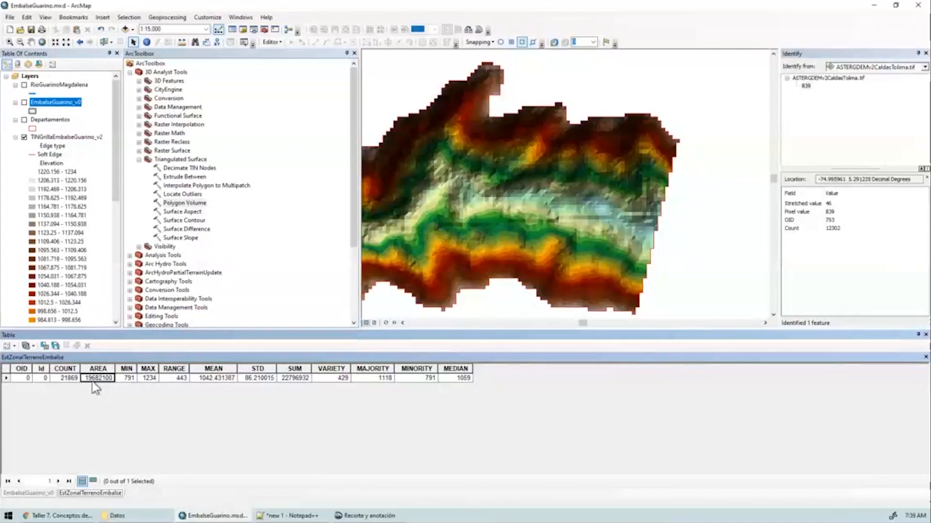
pyautogui.click(150, 379)
pyautogui.click(28, 493)
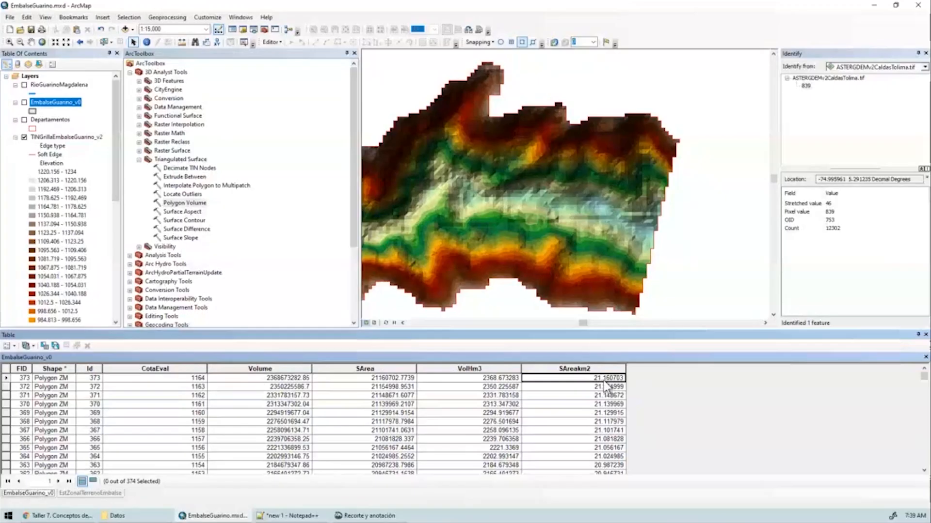
# Sort the reservoir table by VolHm3 in ascending order and examine the maximum in that field's statistics
pyautogui.doubleClick(484, 369)
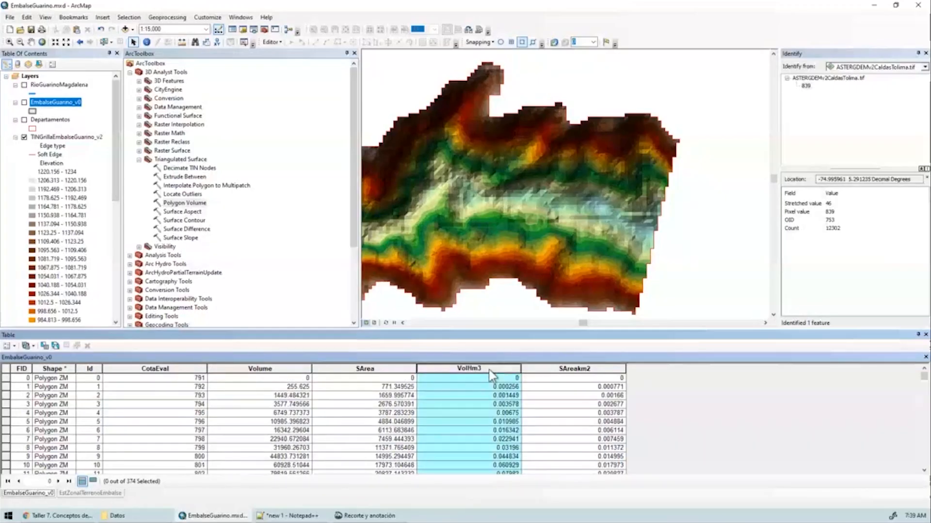
pyautogui.rightClick(490, 371)
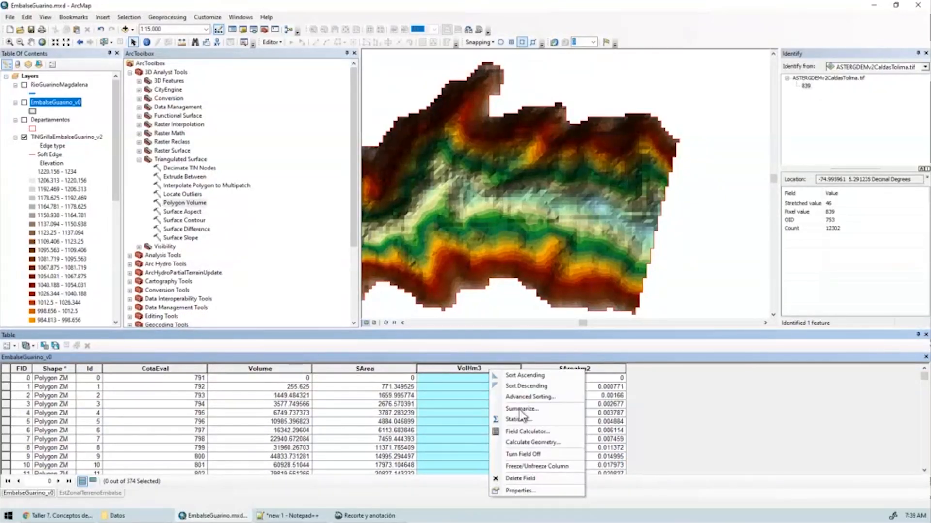
pyautogui.click(523, 423)
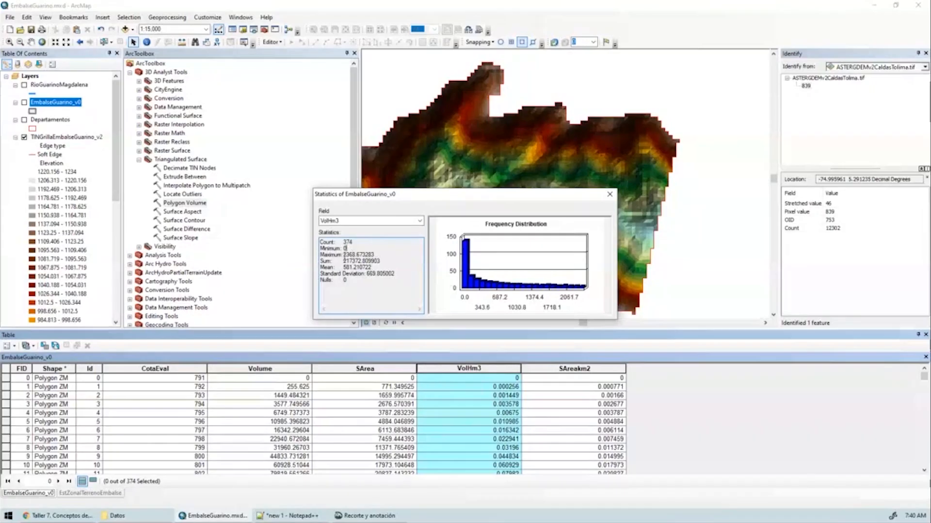
pyautogui.moveTo(344, 255); pyautogui.dragTo(374, 254)
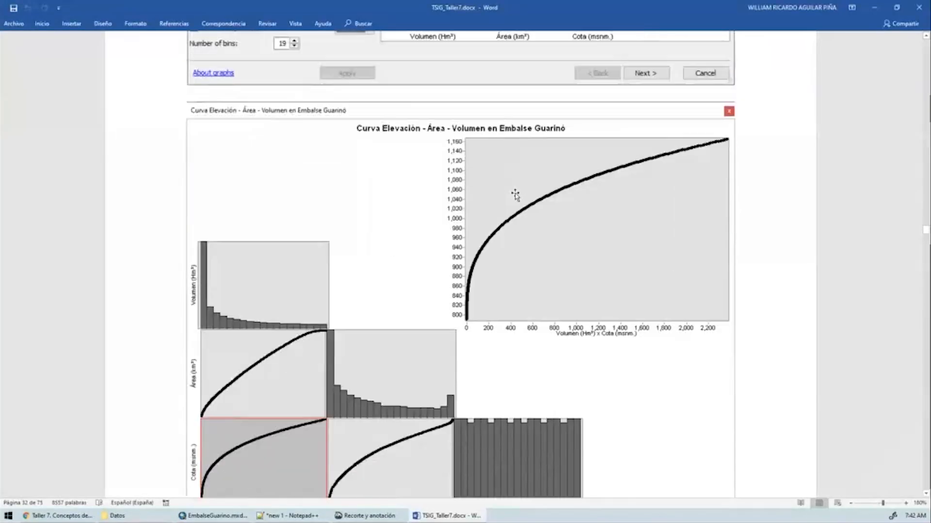
# Review the elevation-area-volume curves for the Guarinó reservoir in TSIG_Taller7.docx in Word, and save the EmbalseGuarino map document in ArcMap
pyautogui.scroll(-10, 515, 195)
pyautogui.scroll(4, 515, 195)
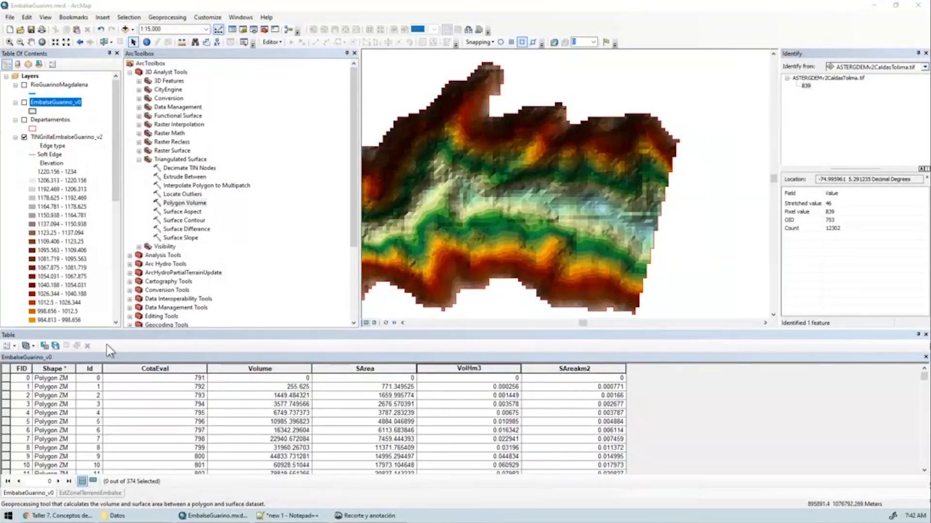
pyautogui.click(31, 29)
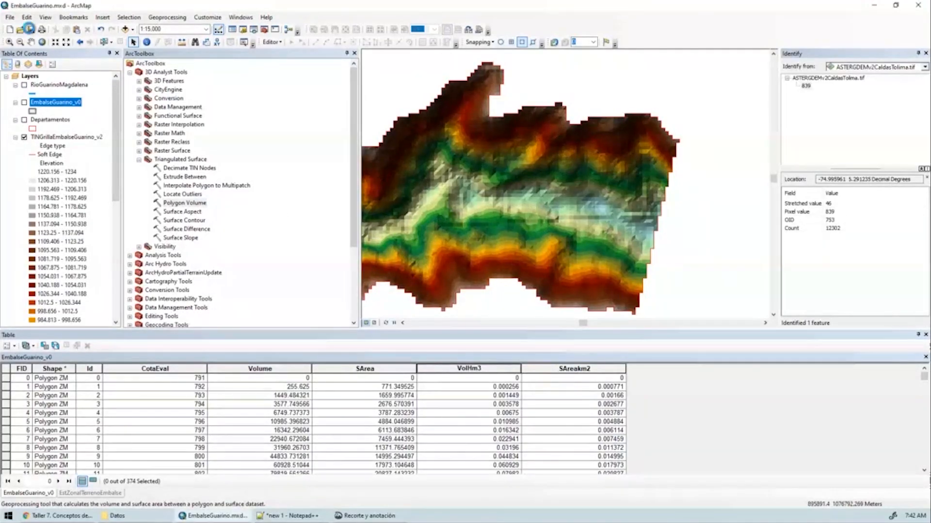
# Start a scatterplot matrix graph of the EmbalseGuarino_v0 layer with the fields VolHm3, SAreakm2 and CotaEval
pyautogui.click(45, 17)
pyautogui.moveTo(62, 50)
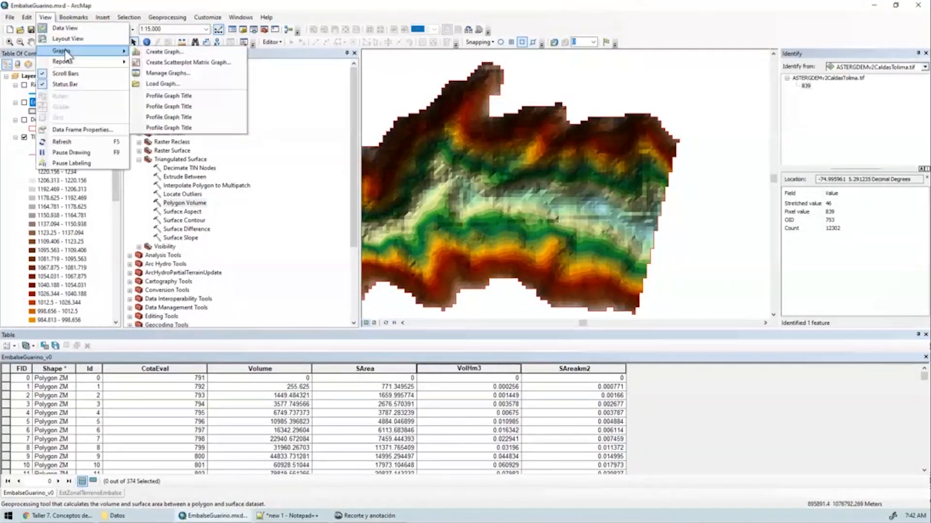
pyautogui.click(221, 62)
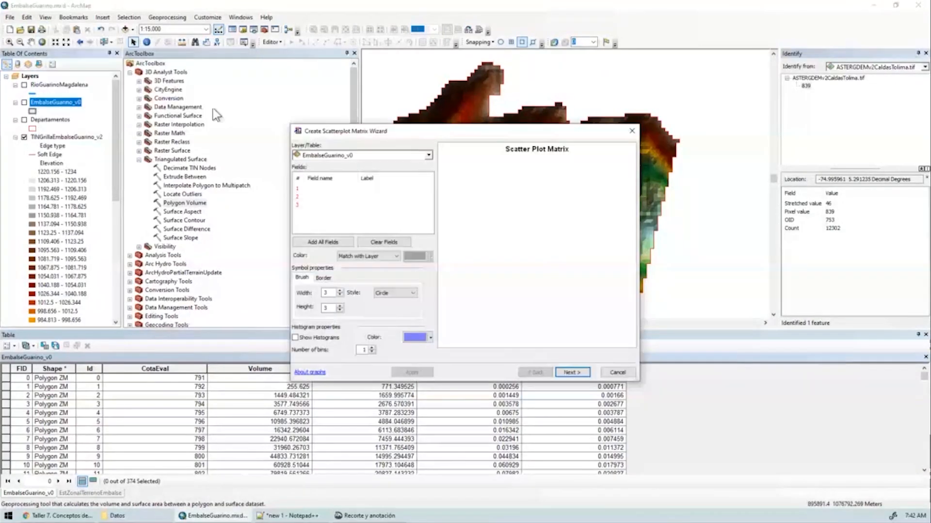
pyautogui.click(353, 188)
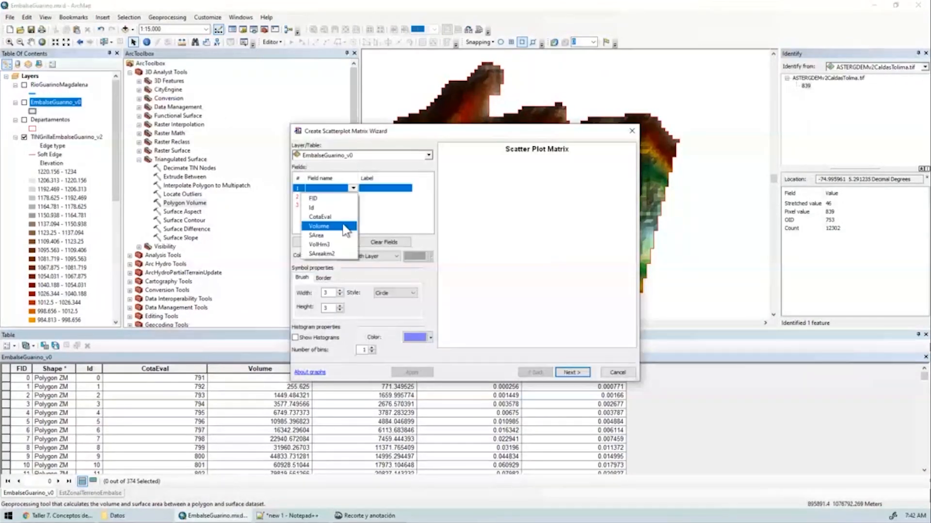
pyautogui.click(334, 244)
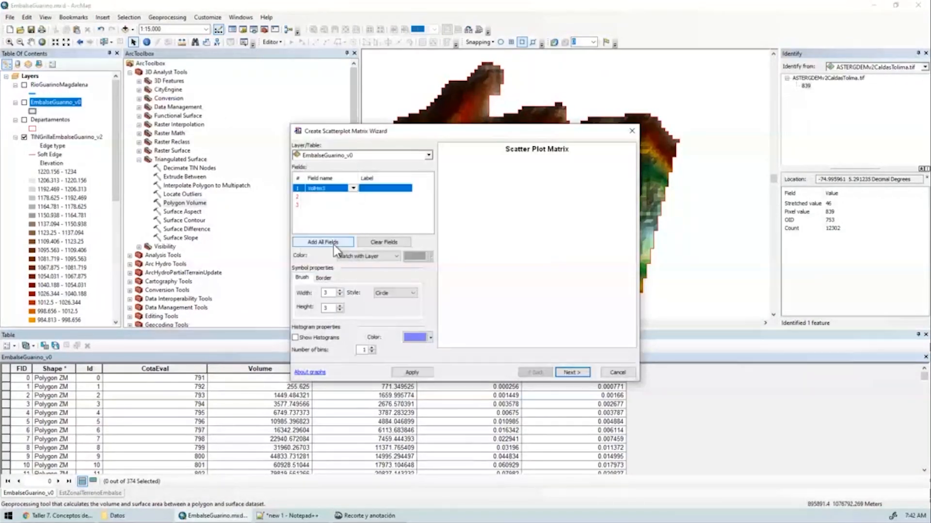
pyautogui.click(353, 197)
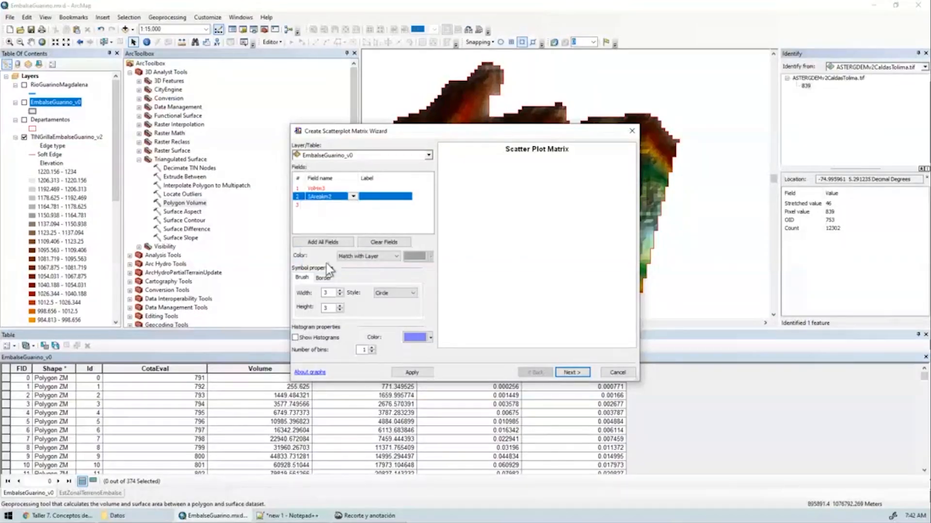
pyautogui.click(327, 264)
pyautogui.click(352, 204)
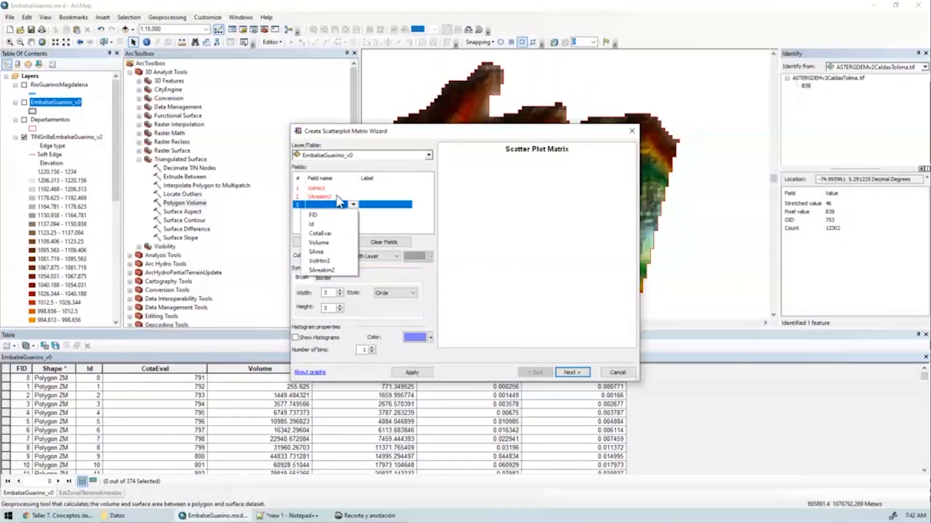
pyautogui.click(325, 234)
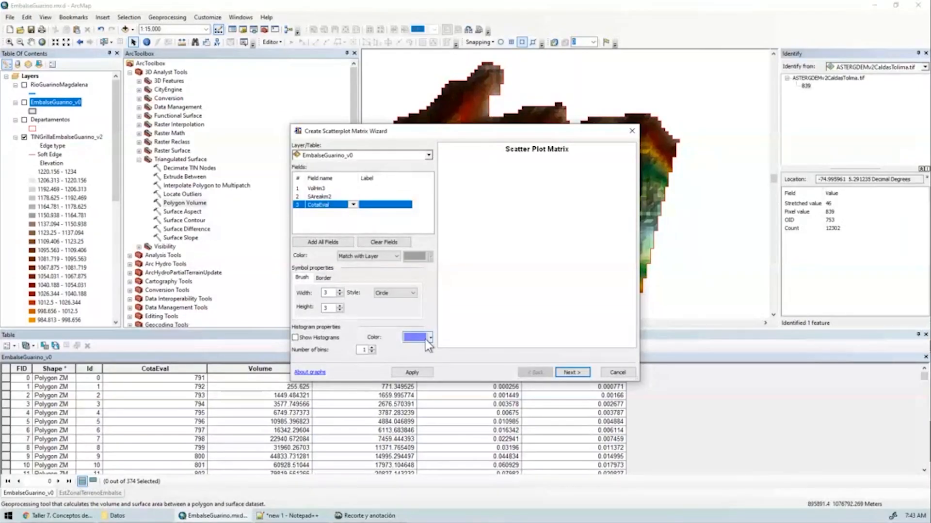
# Show histograms in the scatterplot matrix, colour them dark gray, and enlarge the wizard's graph preview
pyautogui.click(295, 337)
pyautogui.click(411, 372)
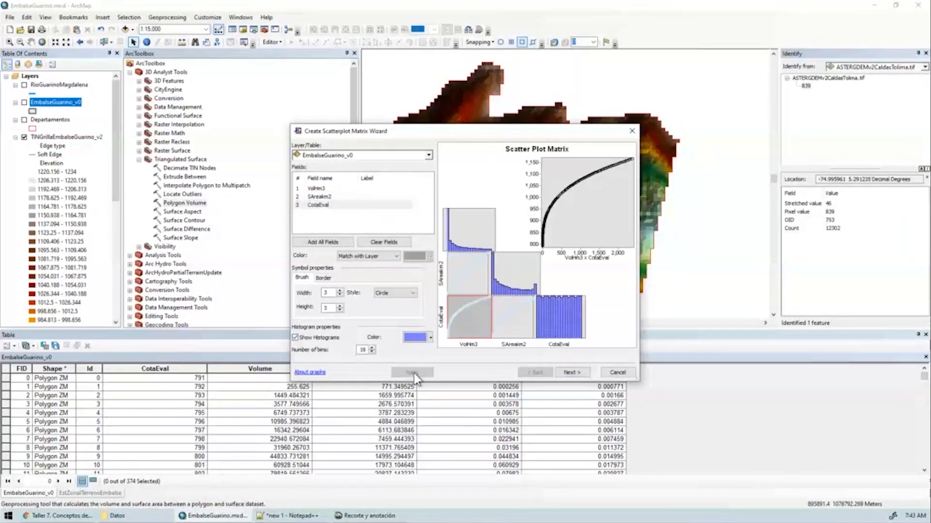
pyautogui.click(429, 338)
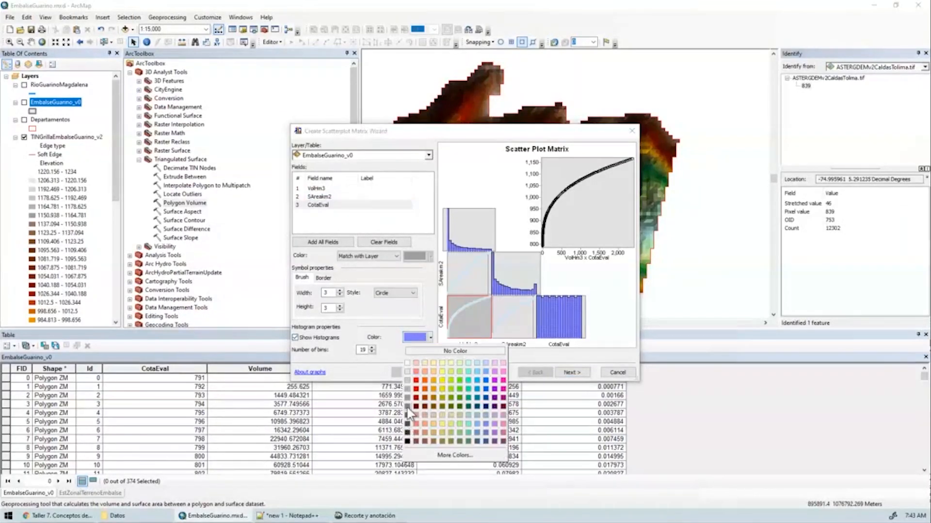
pyautogui.click(407, 406)
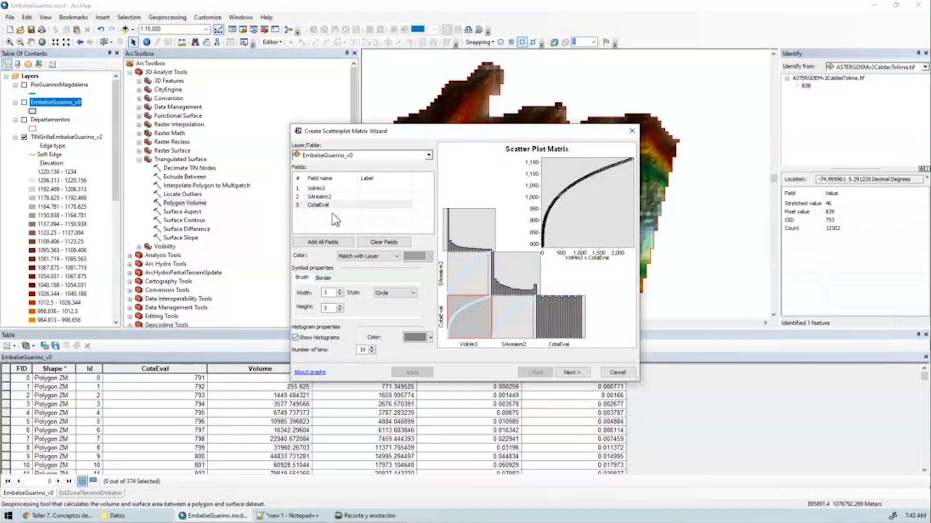
pyautogui.moveTo(407, 128); pyautogui.dragTo(325, 72)
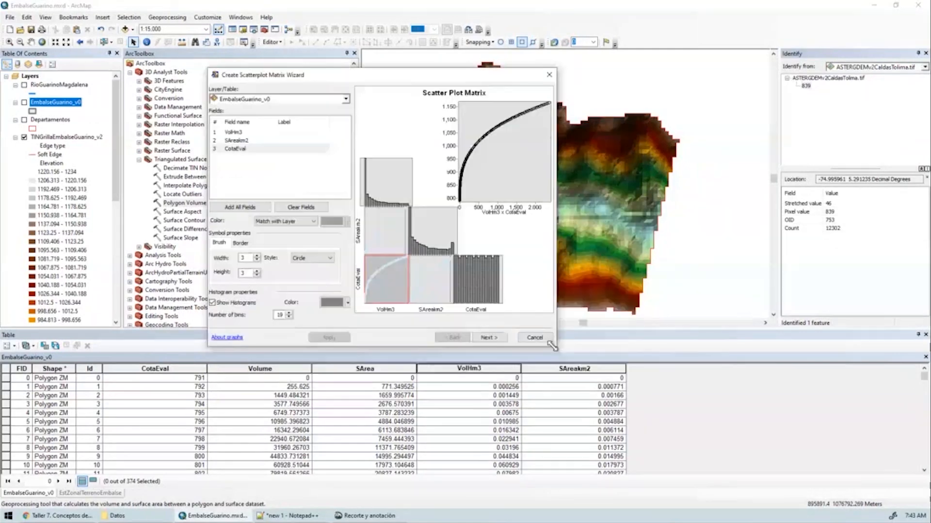
pyautogui.moveTo(558, 325); pyautogui.dragTo(737, 423)
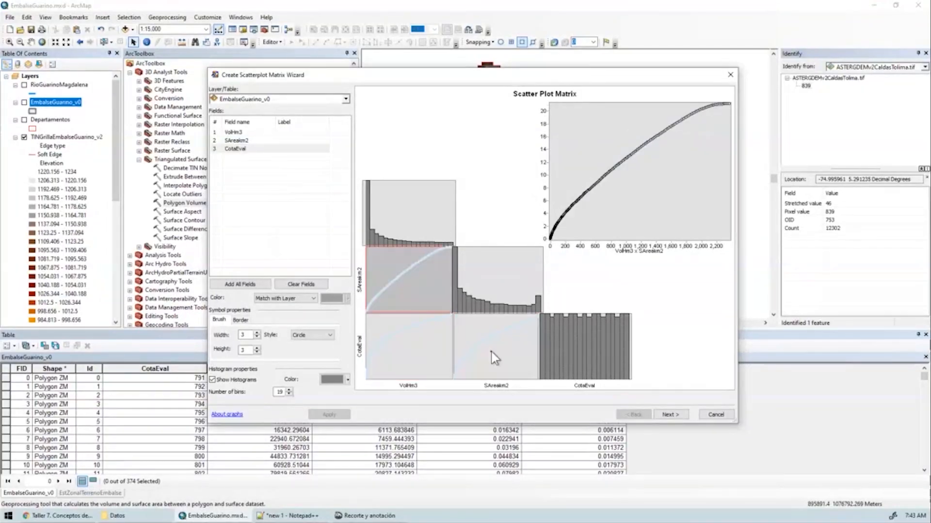
# Title the graph "Curva Elevación - Área - Volumen en Embalse Guarinó (hipotético)", set its footer to "TSIG 2020-1", and finish creating it
pyautogui.click(670, 414)
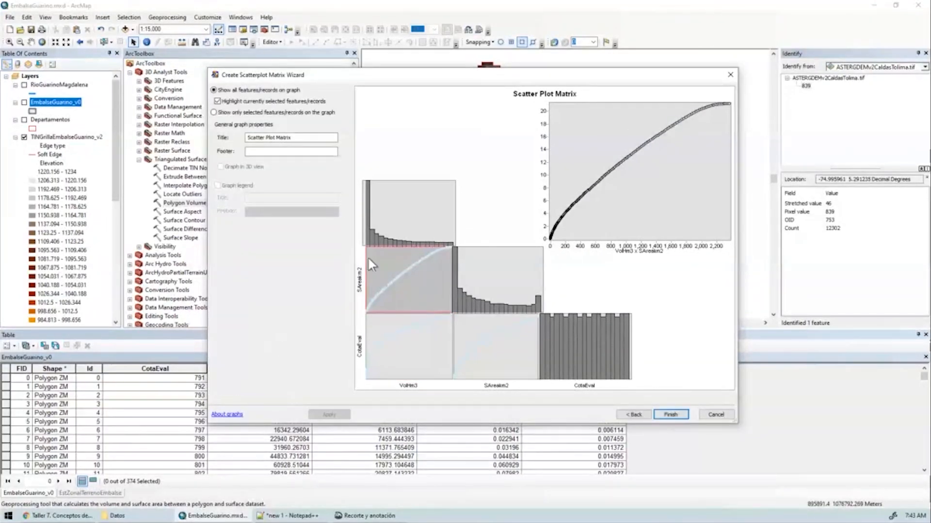
pyautogui.moveTo(303, 138); pyautogui.dragTo(247, 138)
pyautogui.write('Curva Elevación')
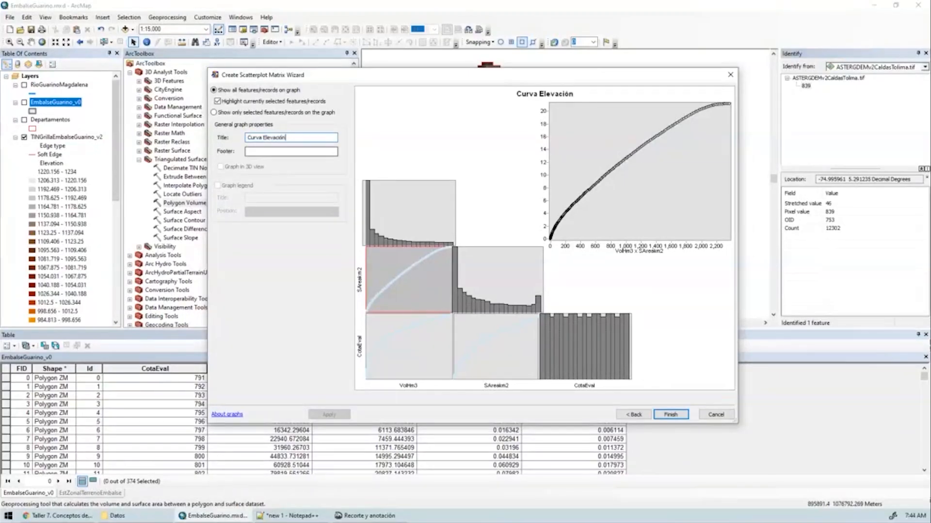
pyautogui.write(' - Área - Volumen en Embalse Guarinó (hipotético)')
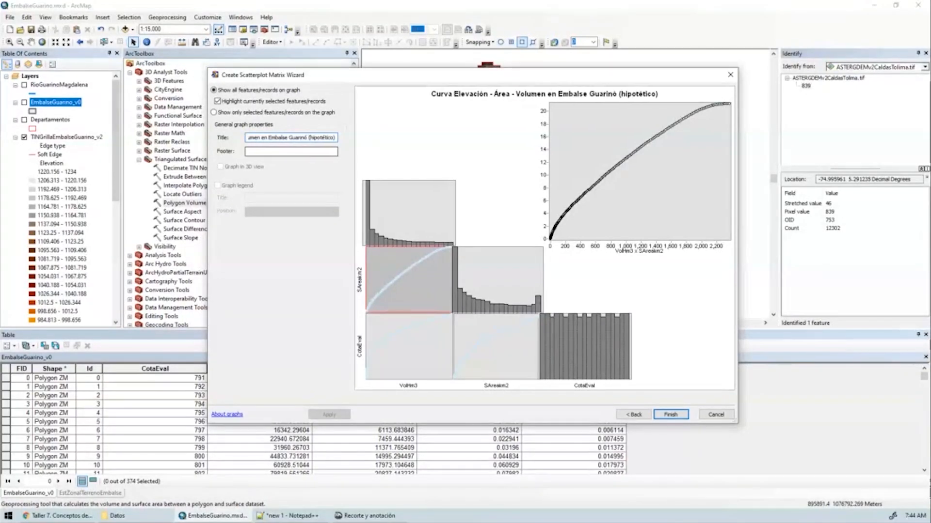
pyautogui.press('Tab')
pyautogui.write('TSIG 2020-1')
pyautogui.click(670, 414)
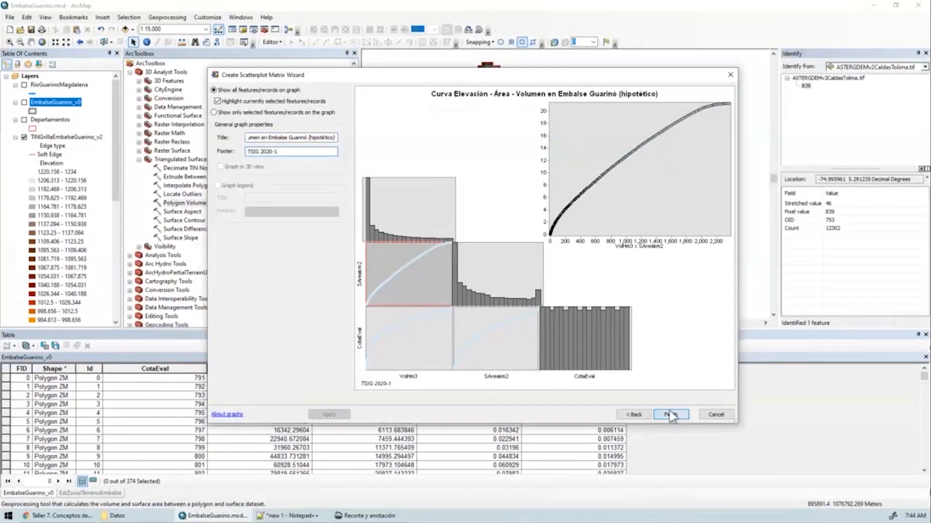
# Enlarge the graph window beside the map and reduce the attribute table's height so the reservoir can be seen whole at 1:80,000
pyautogui.moveTo(621, 195); pyautogui.dragTo(462, 385)
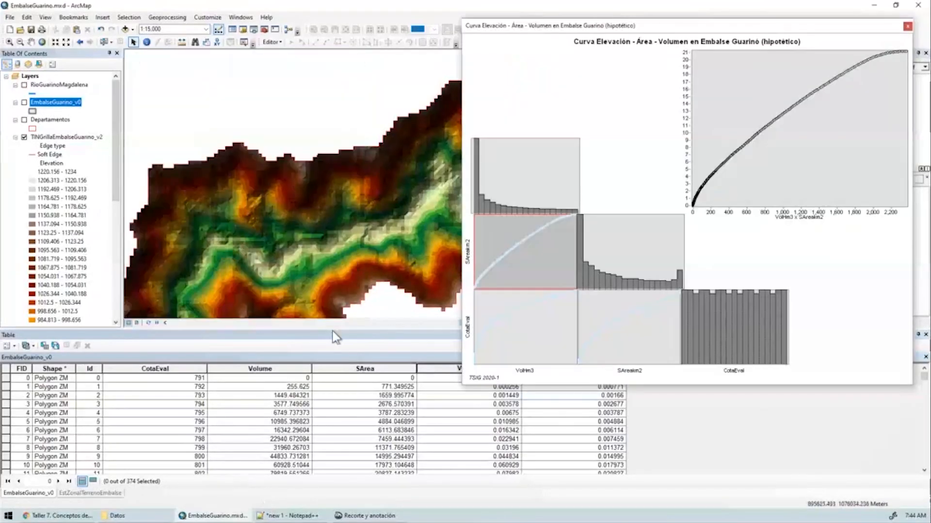
pyautogui.moveTo(328, 328); pyautogui.dragTo(337, 380)
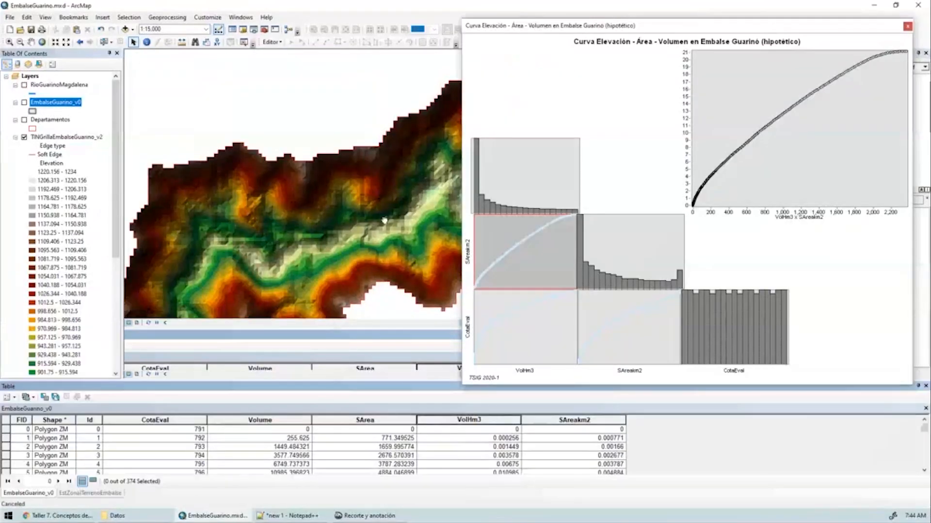
pyautogui.scroll(-1, 293, 237)
pyautogui.scroll(-2, 376, 251)
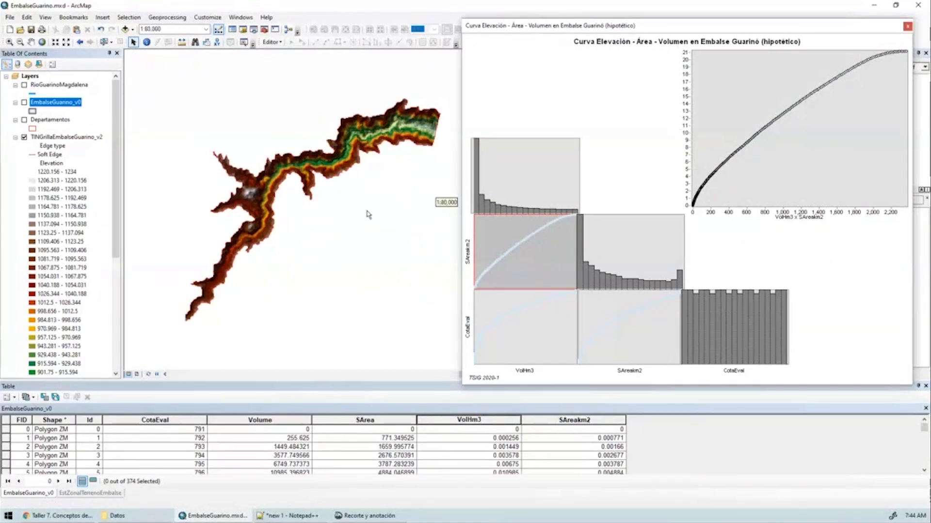
# Collapse the TINGrillaEmbalseGuarino_v2 legend and display the ASTERGDEMv2CaldasTolima.tif layer beneath the reservoir
pyautogui.click(16, 137)
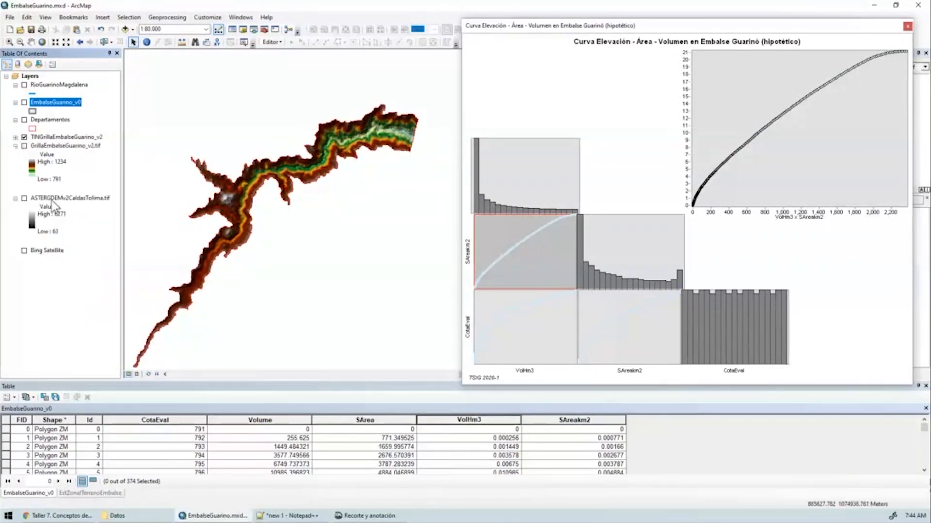
pyautogui.click(23, 199)
pyautogui.moveTo(374, 171); pyautogui.dragTo(392, 150)
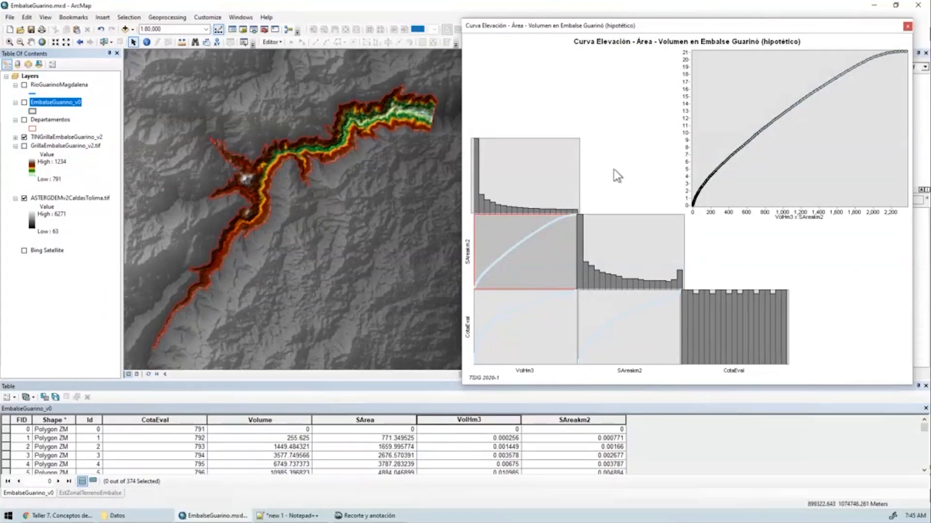
# Examine the VolHm3 x CotaEval curve, highlighting the points along its middle section and clearing that selection
pyautogui.click(526, 339)
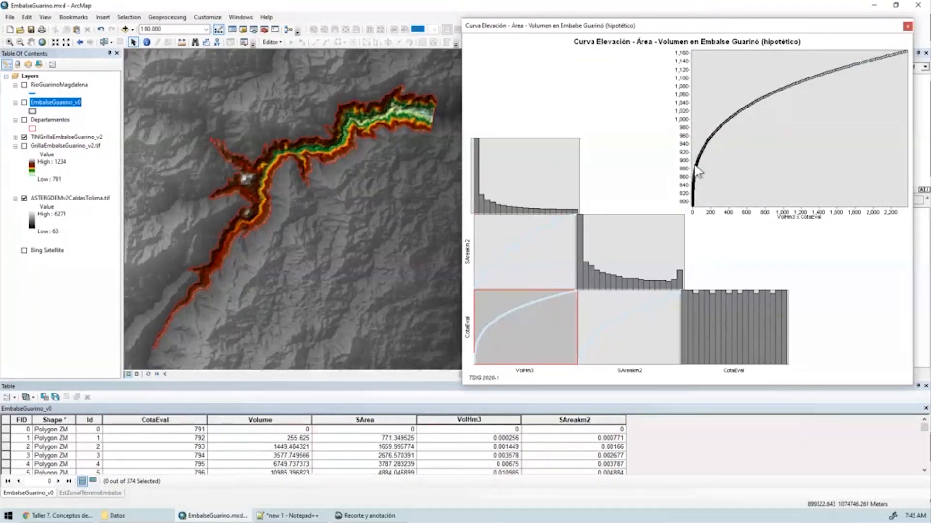
pyautogui.moveTo(697, 145); pyautogui.dragTo(784, 83)
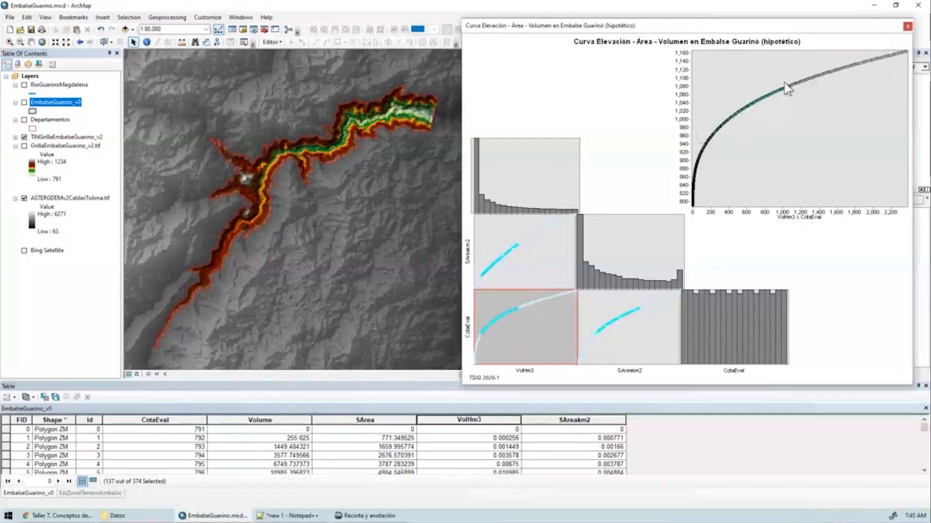
pyautogui.click(800, 115)
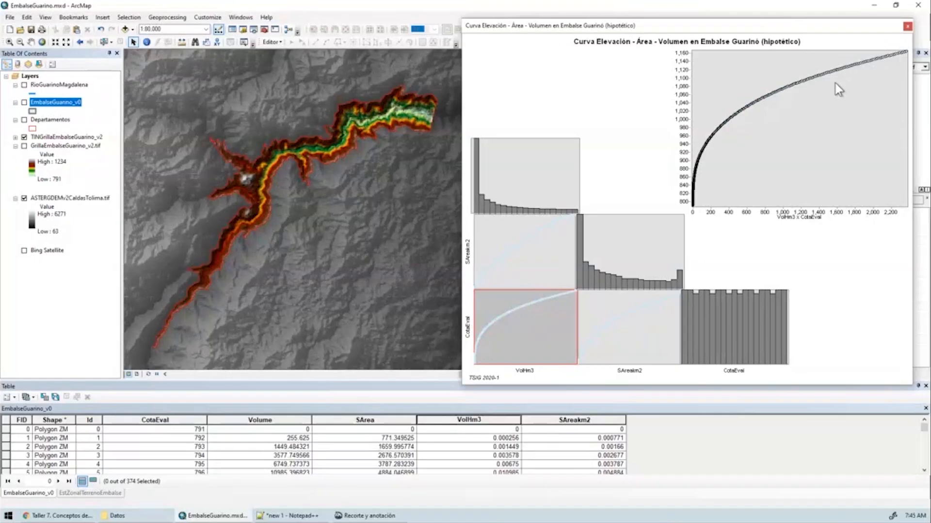
# Examine the SAreakm2 x CotaEval and VolHm3 x SAreakm2 curves, and highlight the CotaEval and VolHm3 columns in the reservoir table
pyautogui.click(632, 336)
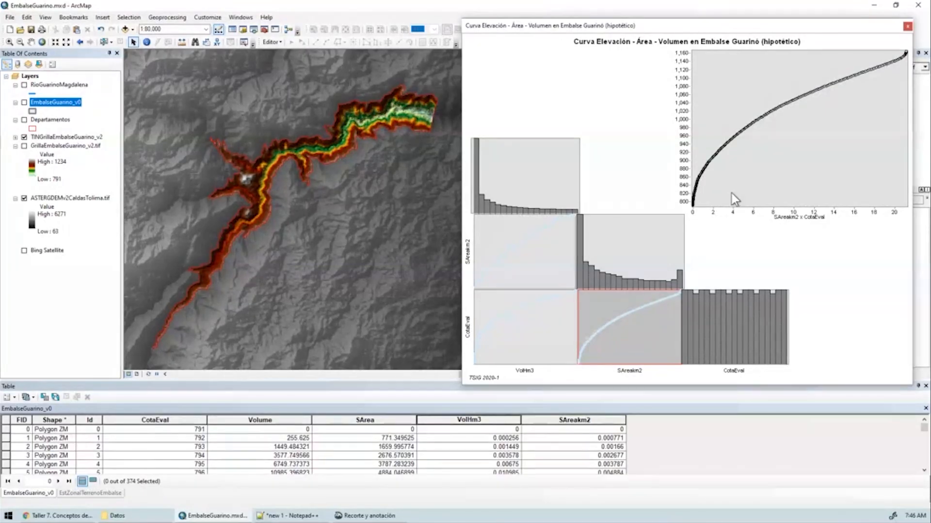
pyautogui.click(516, 252)
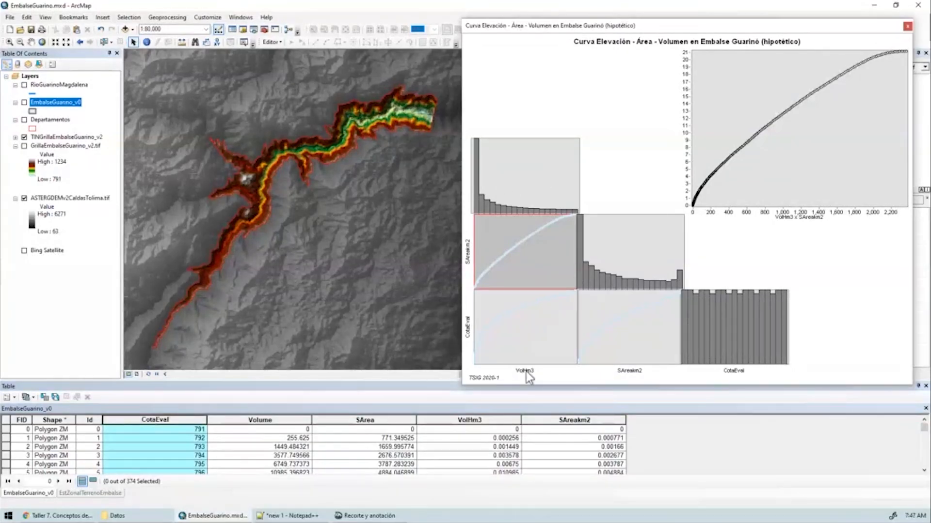
pyautogui.press('ctrl')
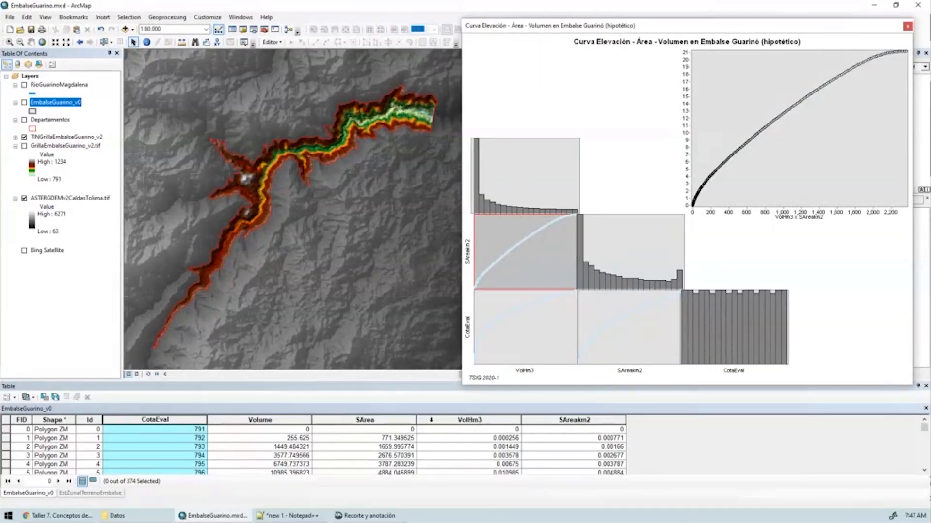
pyautogui.click(431, 420)
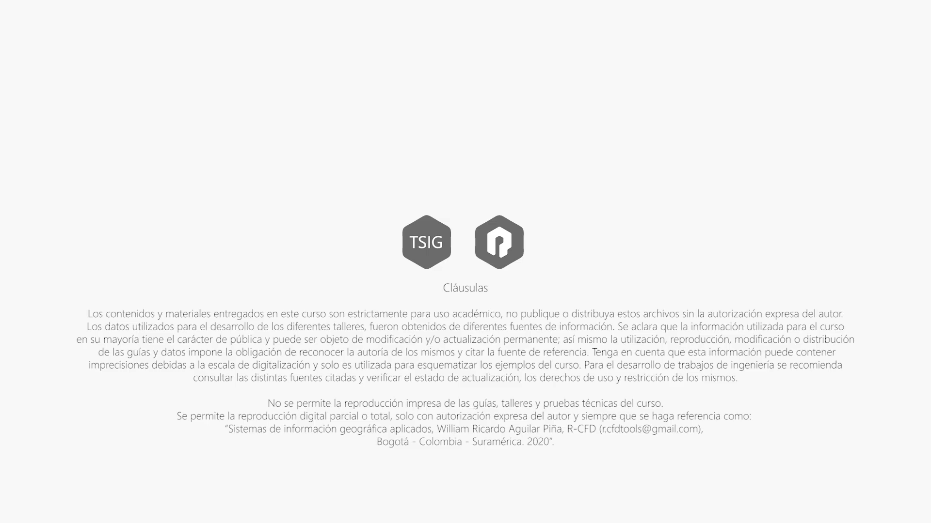